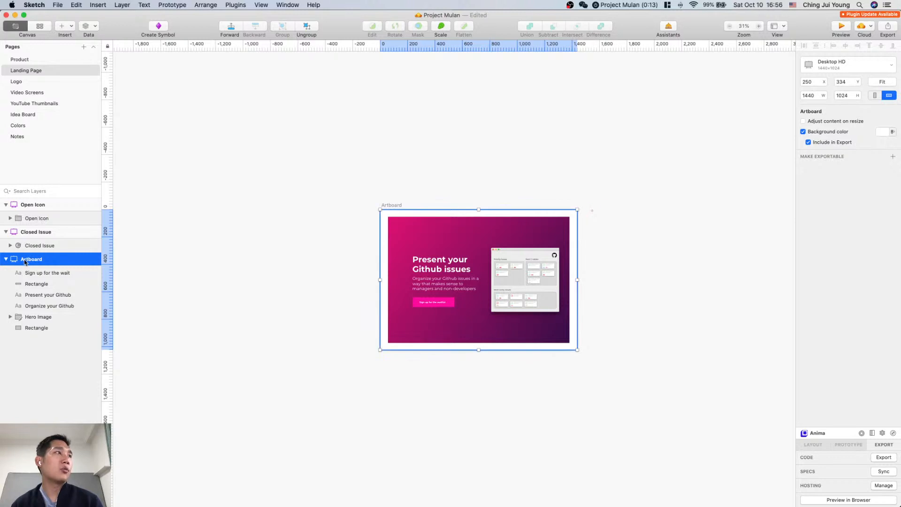
Step: Rename the desktop artboard containing the hero design as "Hero Page"
double_click(49, 259)
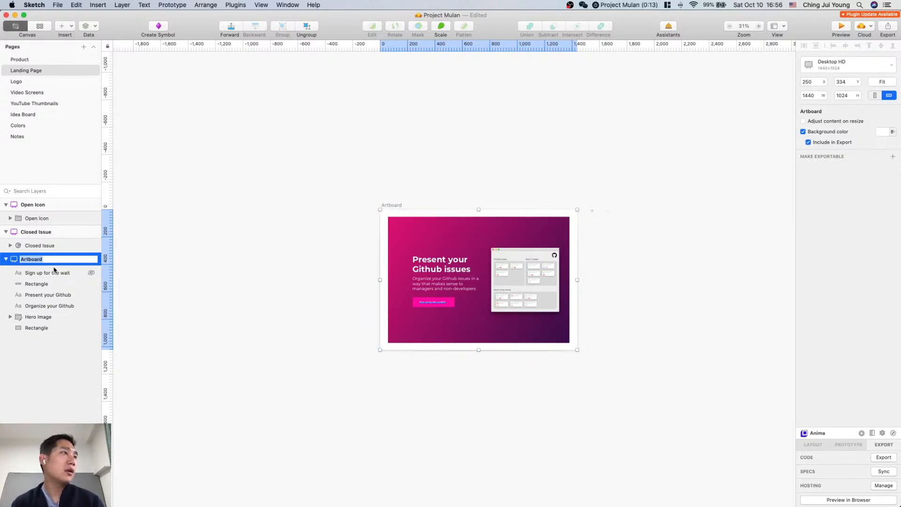
text(Hero Page)
key(Return)
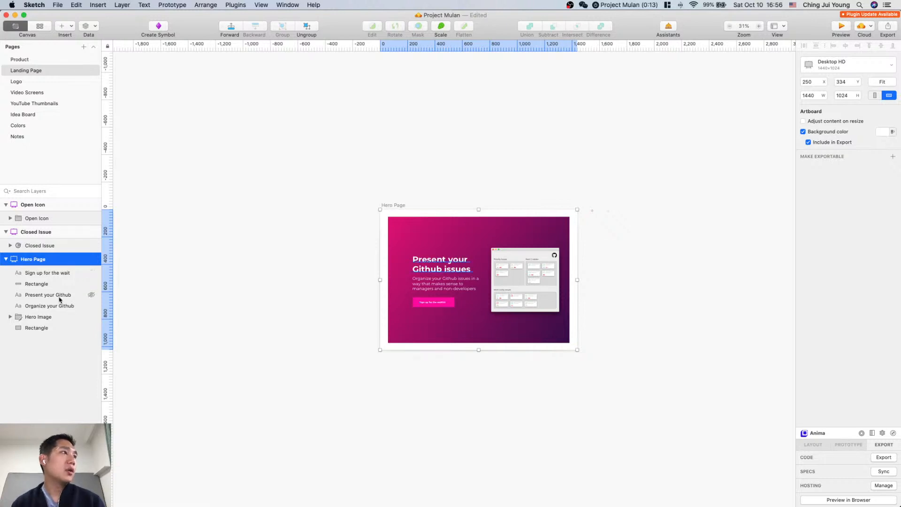
click(263, 381)
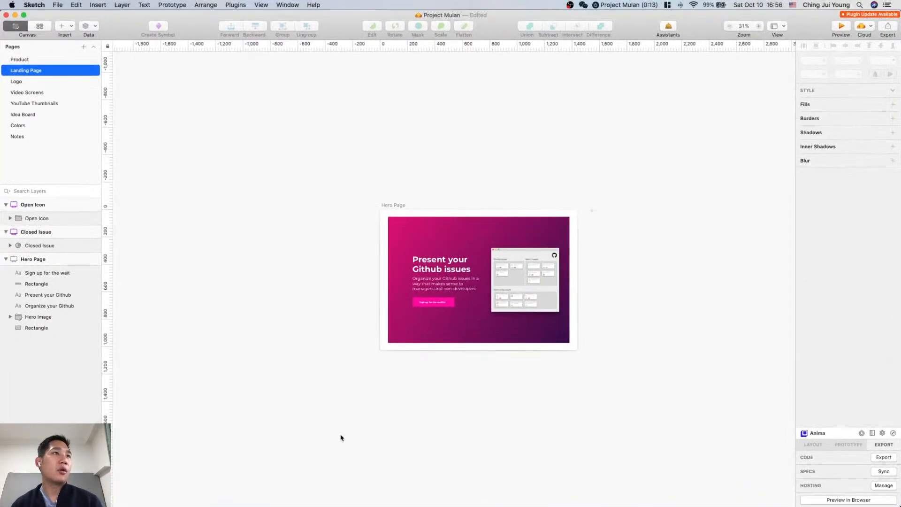
Step: Draw a new artboard about 1419 by 913 below the Hero Page and name it "Problem Statement Page"
scroll(412, 429, down, 3)
key(a)
drag(360, 292, 554, 417)
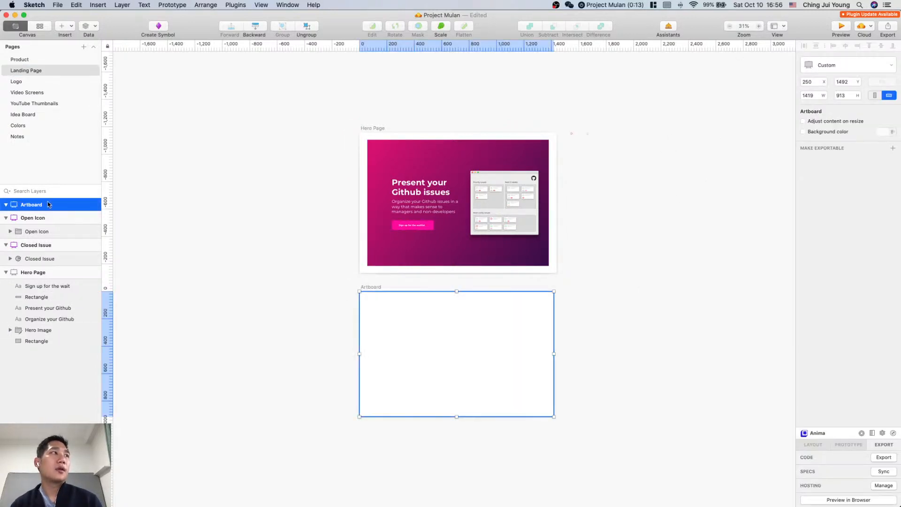
key(super+r)
text(P)
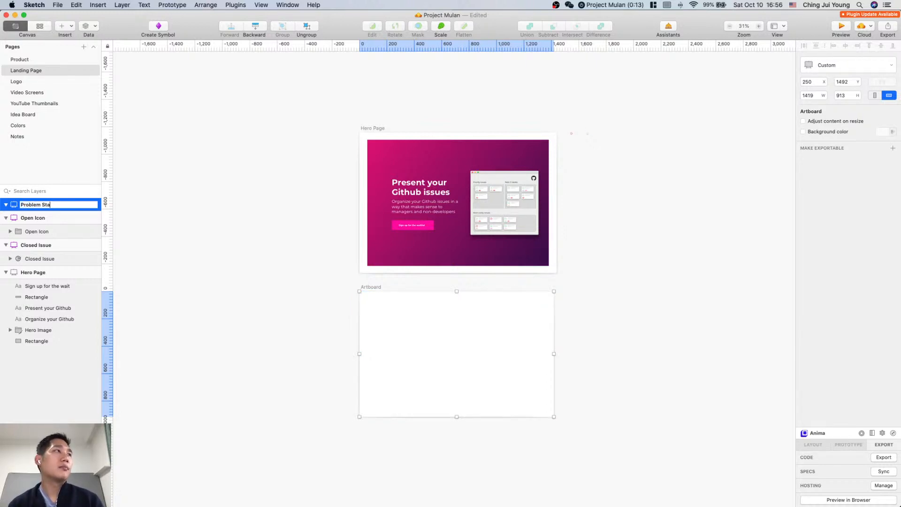
key(Return)
Step: Switch to Safari and load webflow.com in a new tab
key(ctrl+Up)
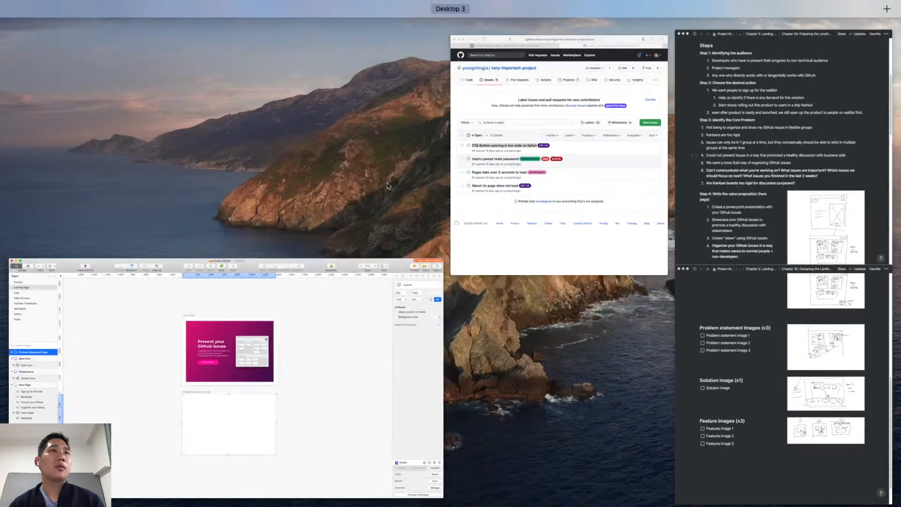
click(600, 257)
key(super+t)
text(webflow.com)
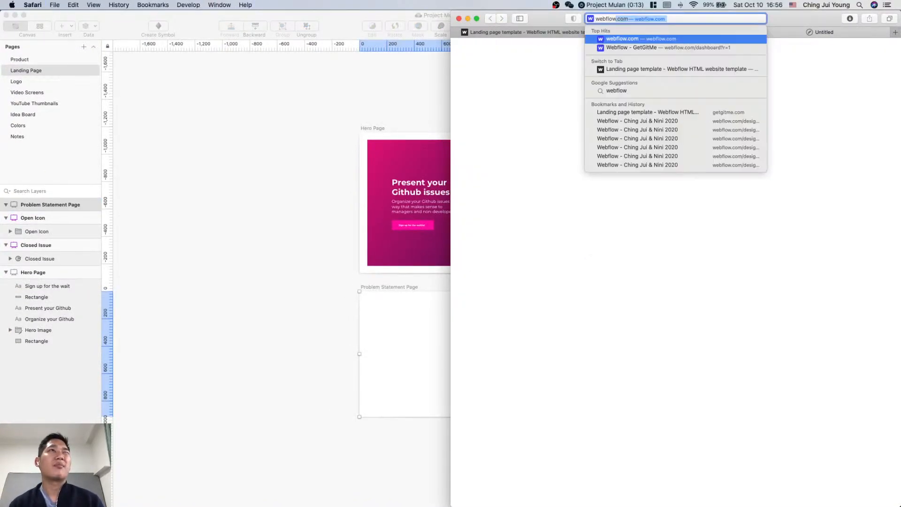
key(Return)
Step: Back in Sketch, stretch the gradient background rectangle to fill the whole Hero Page artboard
click(199, 303)
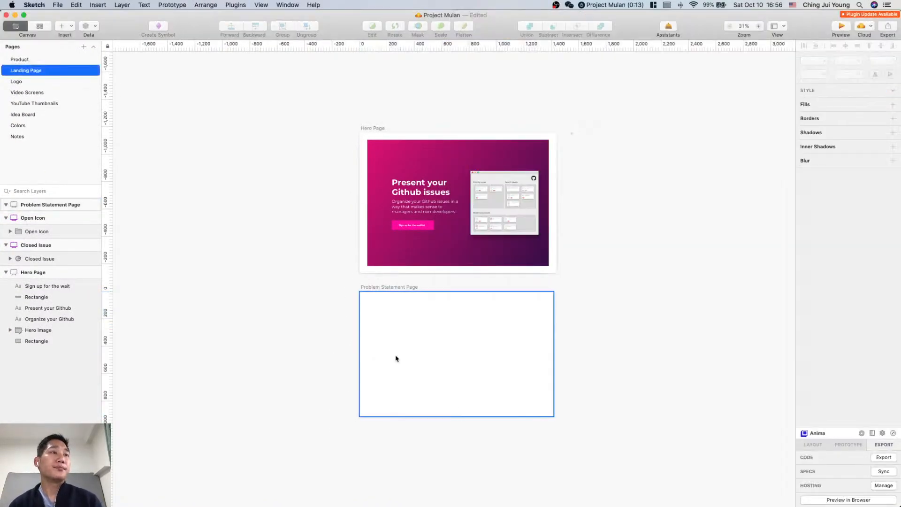
click(539, 213)
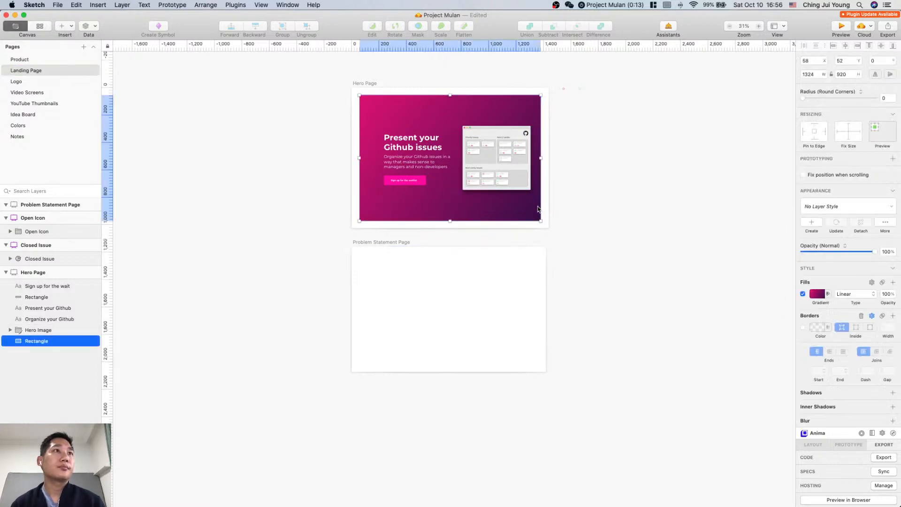
scroll(549, 219, up, 2)
scroll(549, 219, up, 5)
click(534, 283)
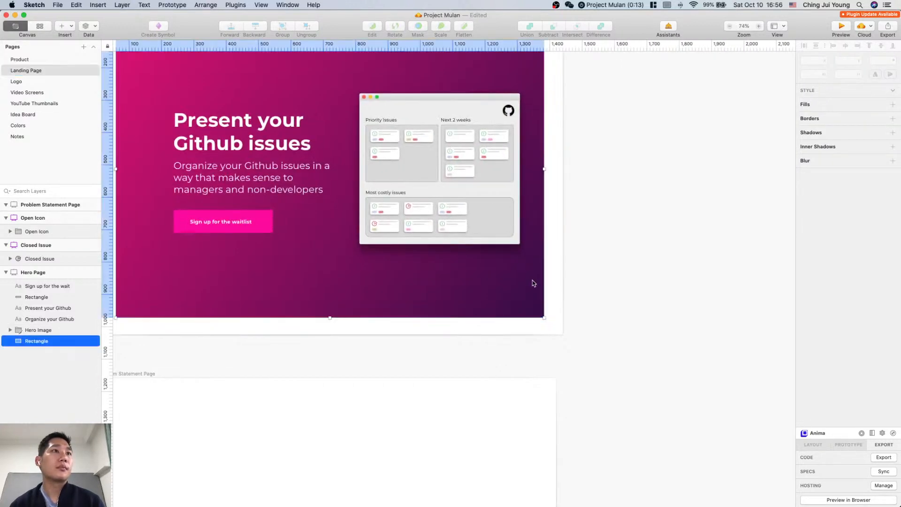
scroll(534, 284, down, 5)
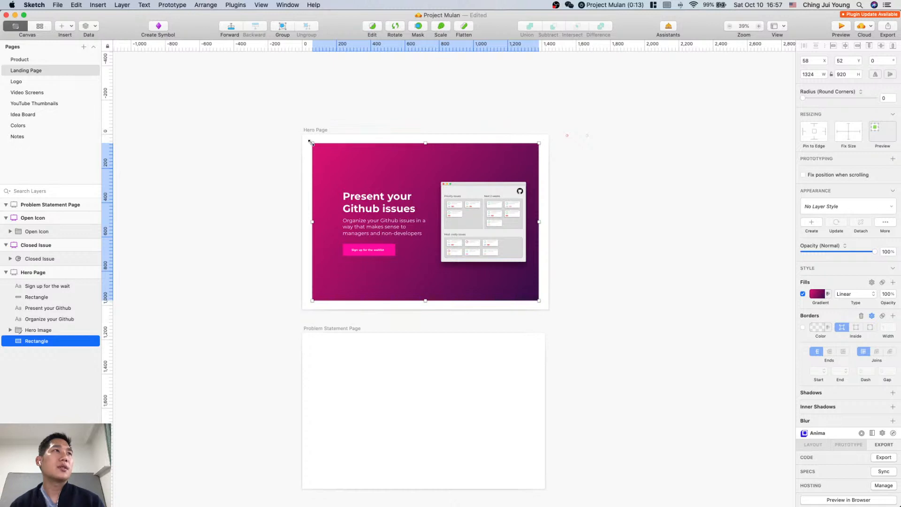
drag(311, 142, 302, 134)
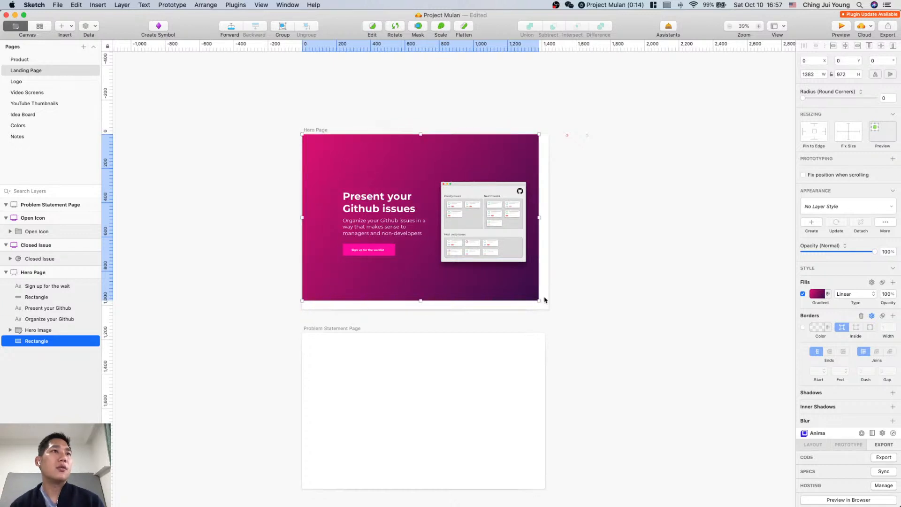
drag(536, 299, 548, 310)
click(587, 260)
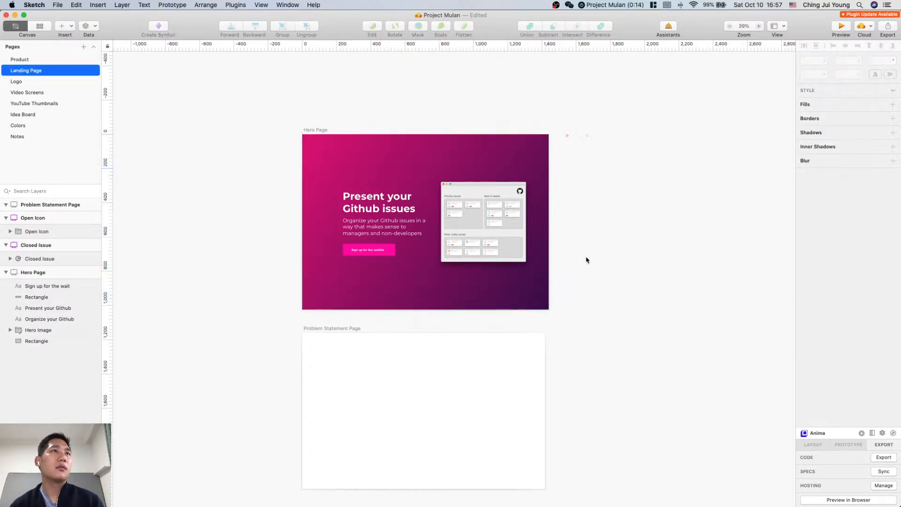
scroll(589, 143, up, 5)
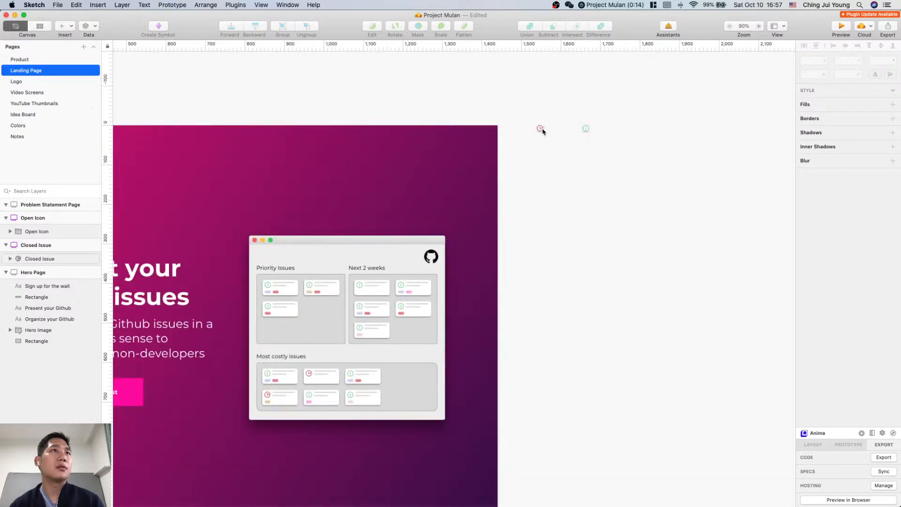
scroll(553, 199, left, 3)
scroll(552, 200, down, 2)
scroll(553, 199, down, 4)
scroll(554, 199, down, 3)
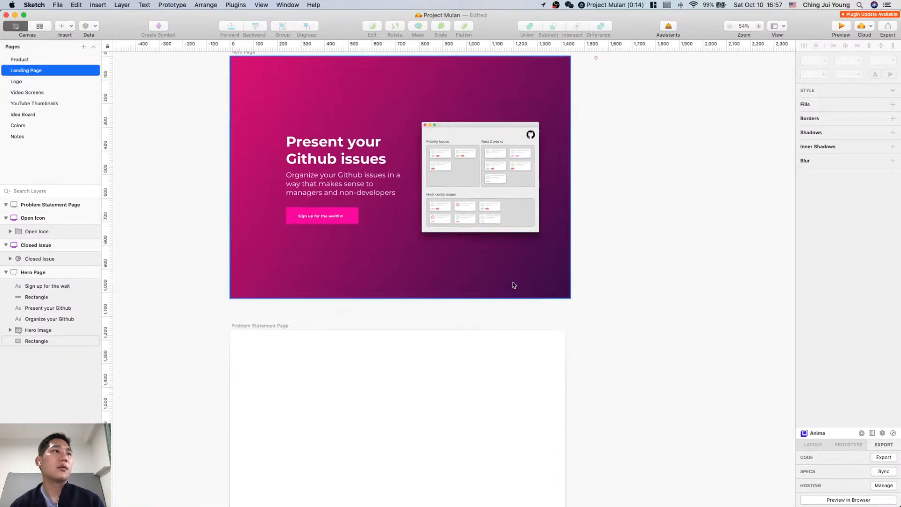
Step: Switch to Webflow in Safari, dismiss the updates notice, open the GetGitMe project in the designer and enlarge the window
key(ctrl+Up)
click(802, 408)
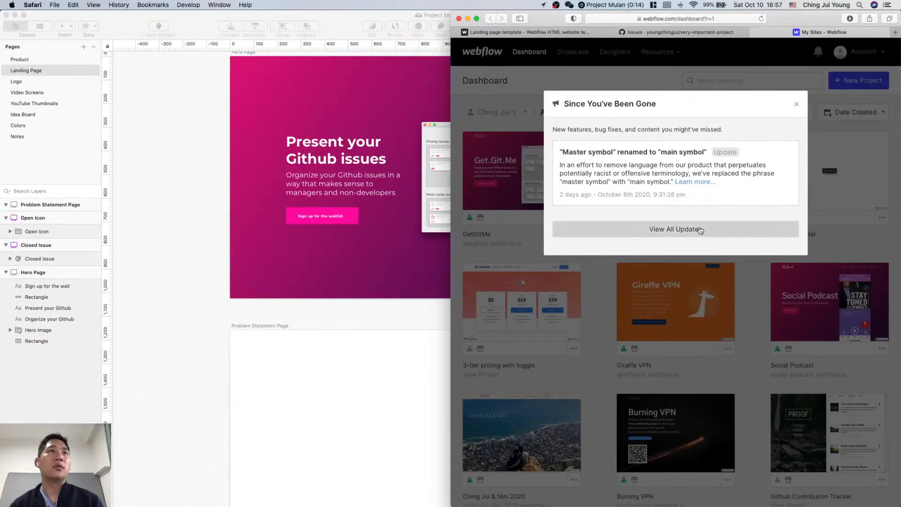
click(797, 103)
click(528, 185)
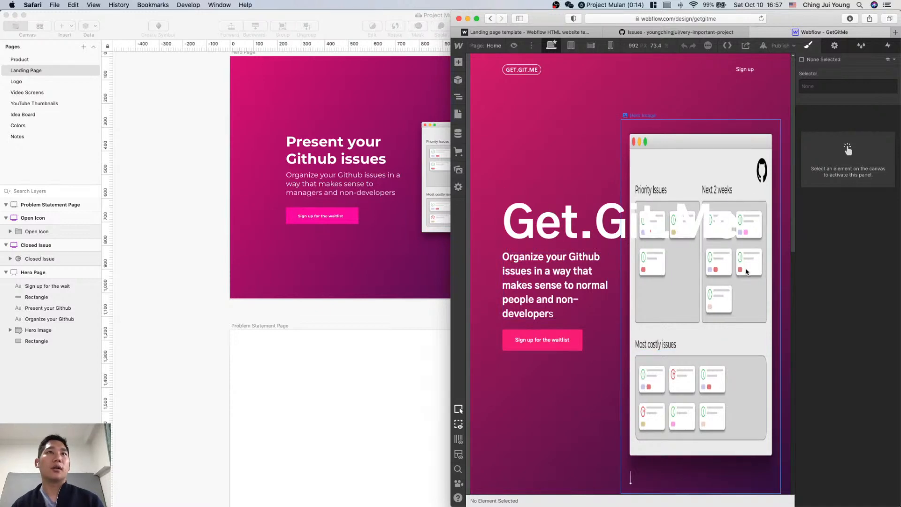
key(ctrl+alt+Return)
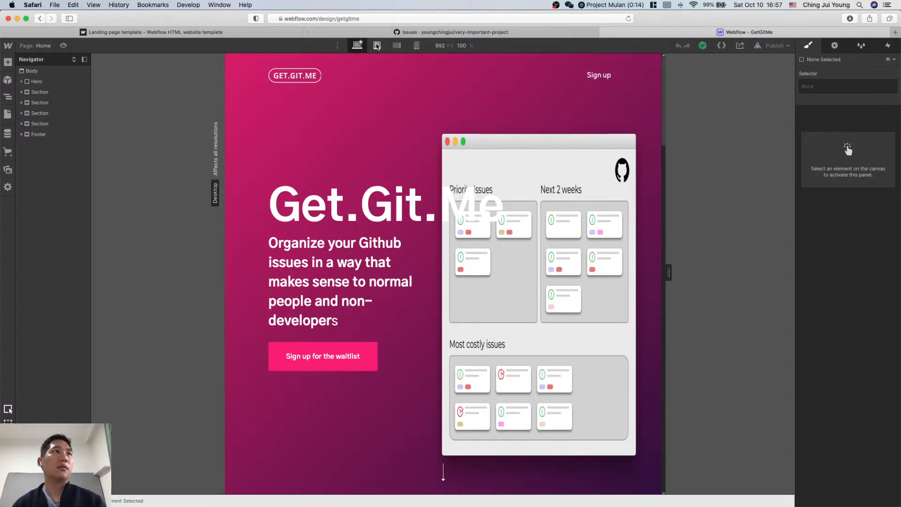
Step: Examine how the hero section responds in the desktop and tablet views and at narrower desktop canvas widths
click(358, 45)
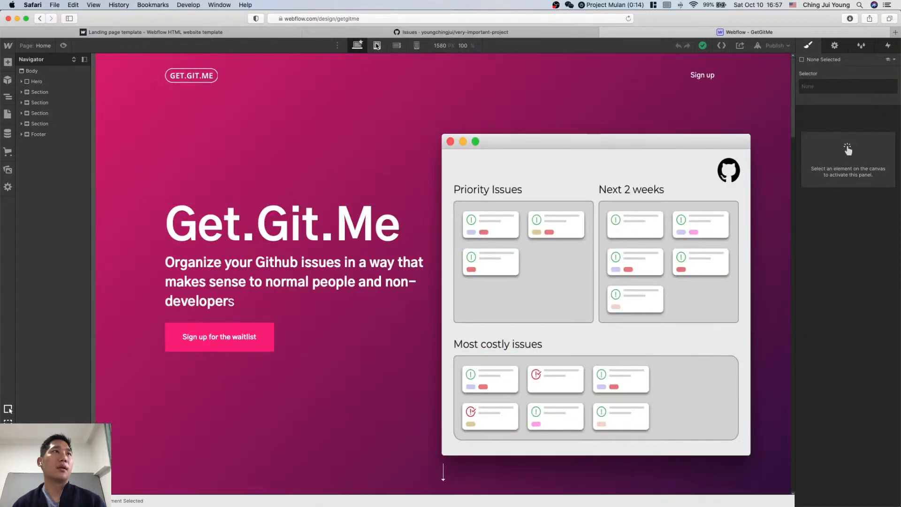
click(377, 46)
click(357, 46)
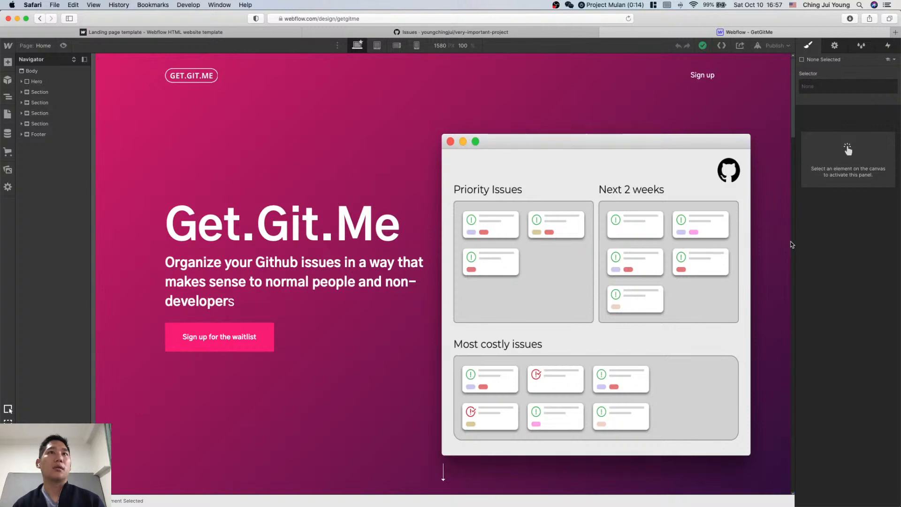
drag(794, 242, 664, 249)
drag(587, 252, 798, 288)
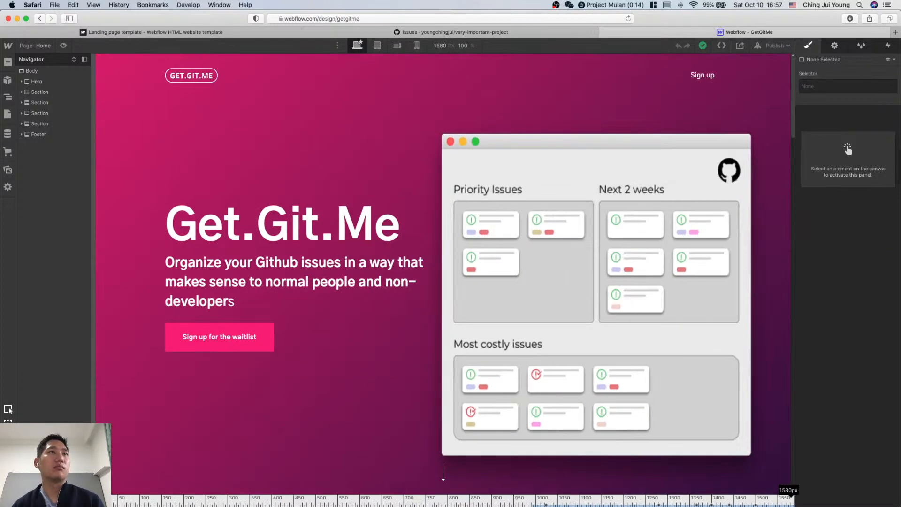
Step: Reset the hero image's height to Auto and check its proportions while resizing the desktop canvas
click(664, 316)
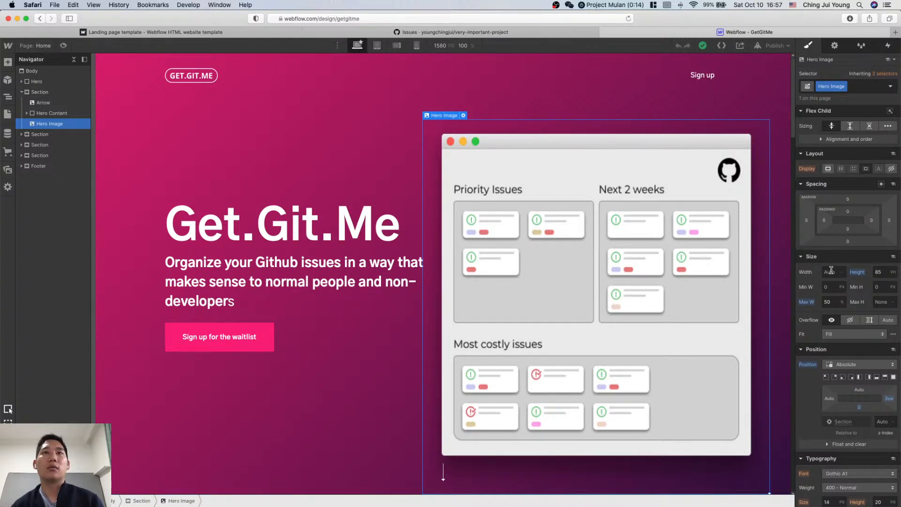
alt+click(857, 273)
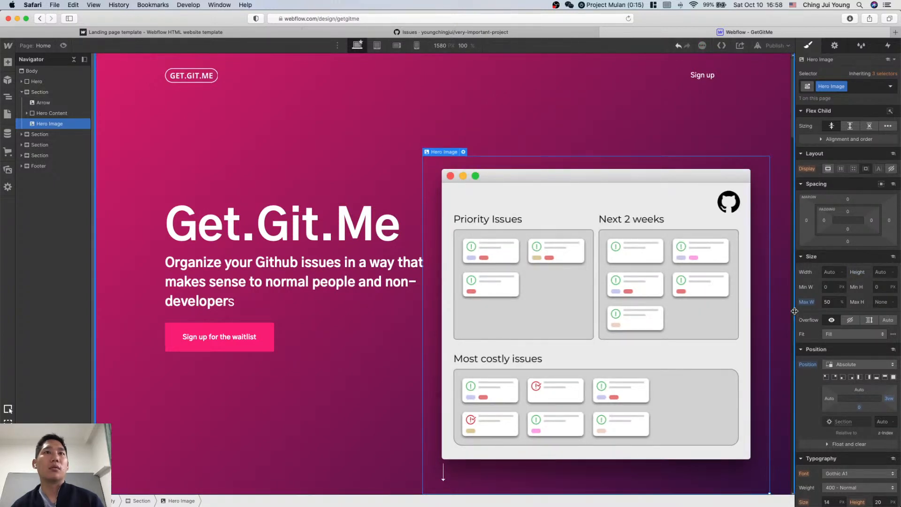
drag(791, 313, 794, 332)
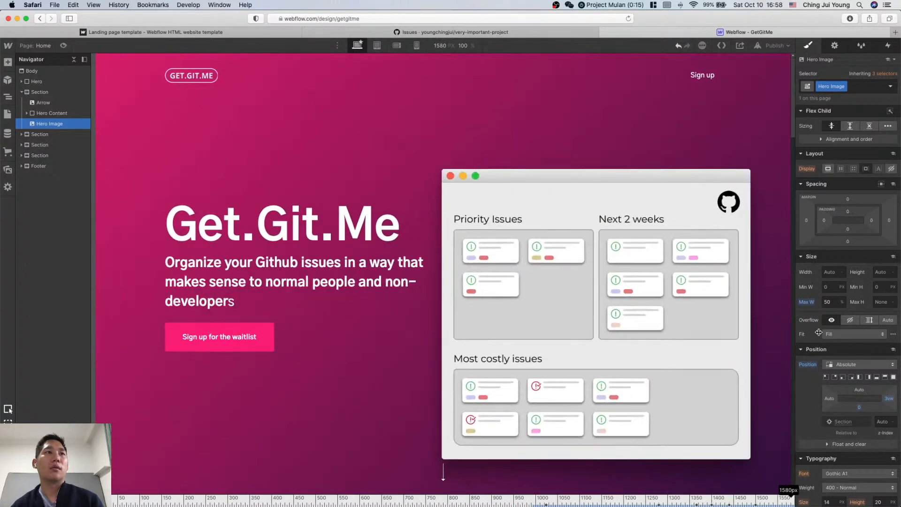
drag(704, 346, 795, 346)
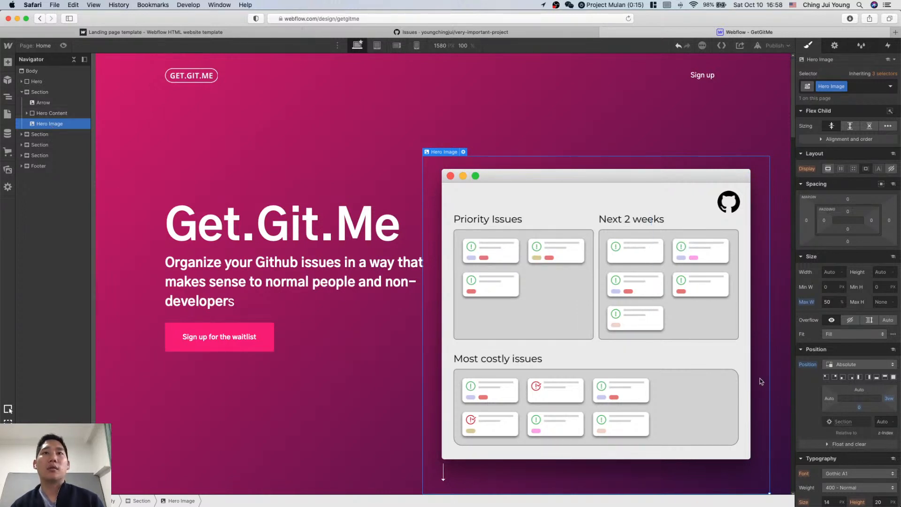
Step: Reset the hero image's bottom position offset to Auto and test it at a narrower canvas width
scroll(834, 415, down, 1)
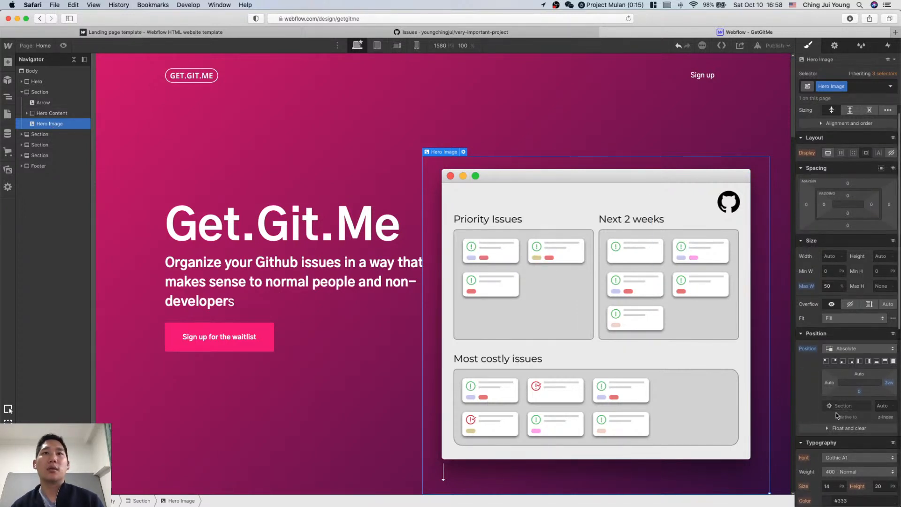
alt+click(861, 393)
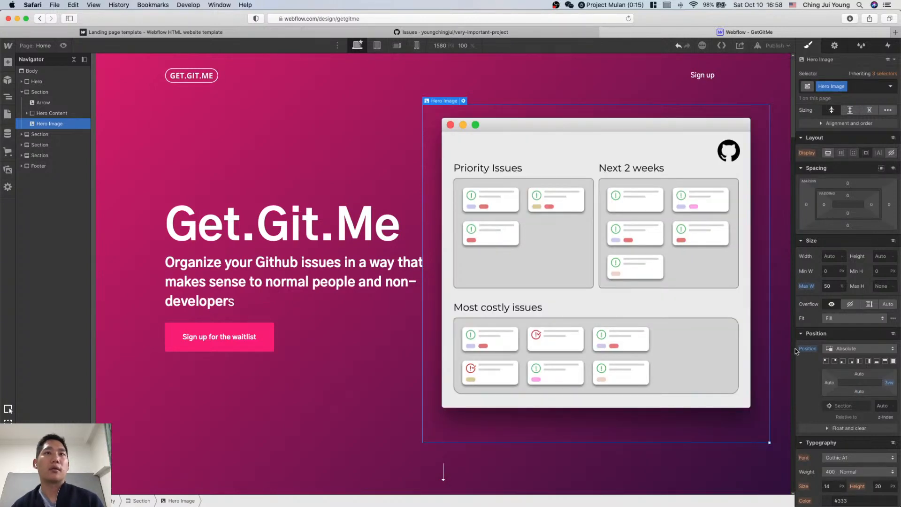
drag(796, 351, 664, 350)
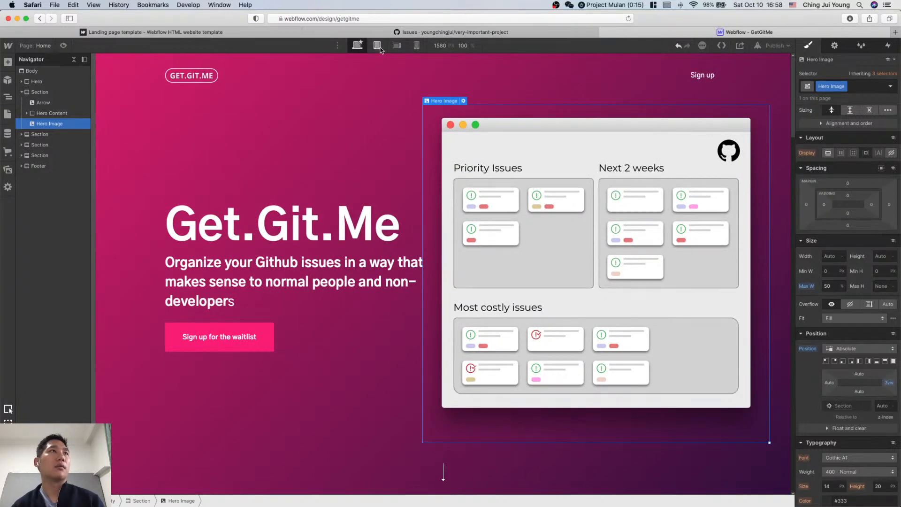
Step: Examine the hero image in the tablet, mobile landscape, mobile portrait and desktop views, resizing the tablet and desktop canvases
click(377, 45)
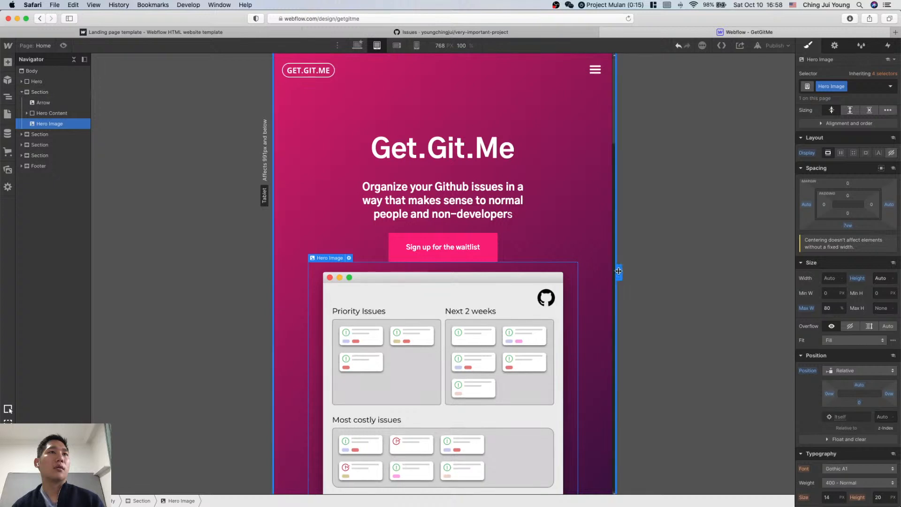
drag(620, 273, 559, 296)
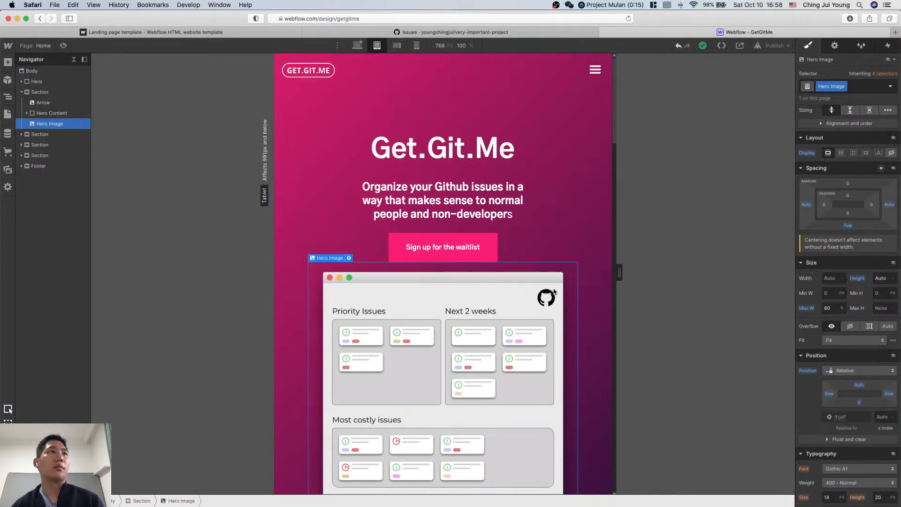
click(399, 47)
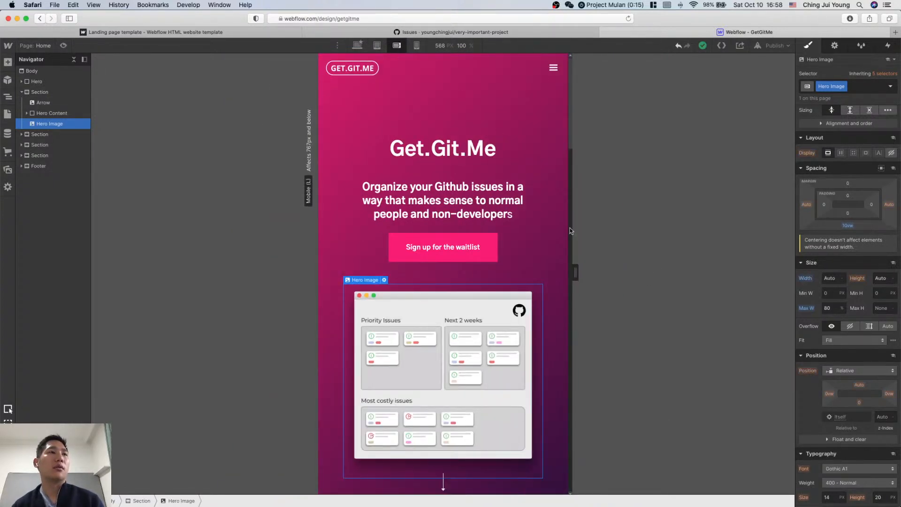
click(417, 45)
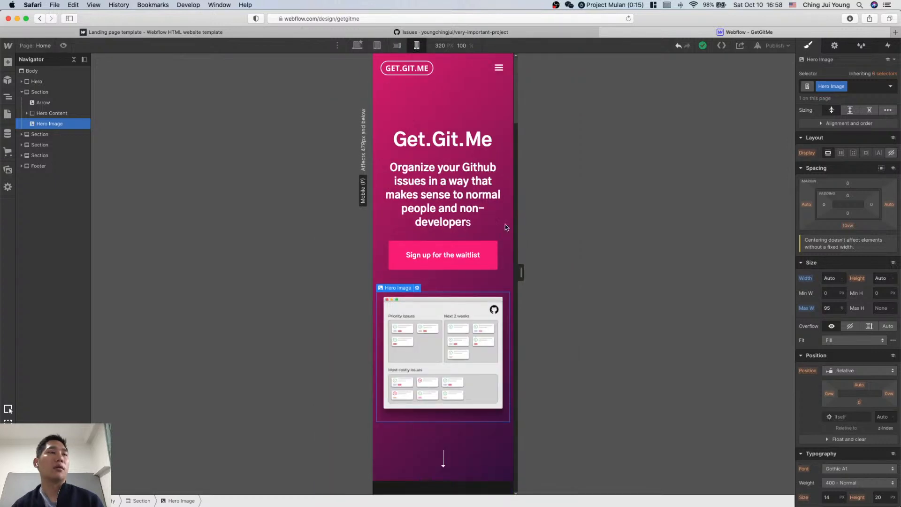
click(357, 45)
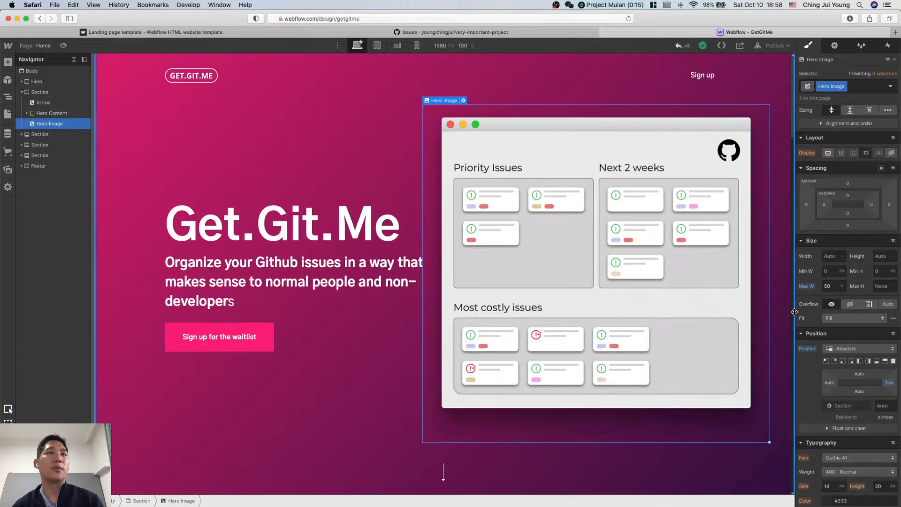
mouse_move(793, 319)
mouse_down()
mouse_move(618, 326)
mouse_move(811, 356)
mouse_move(577, 354)
mouse_move(835, 412)
mouse_up()
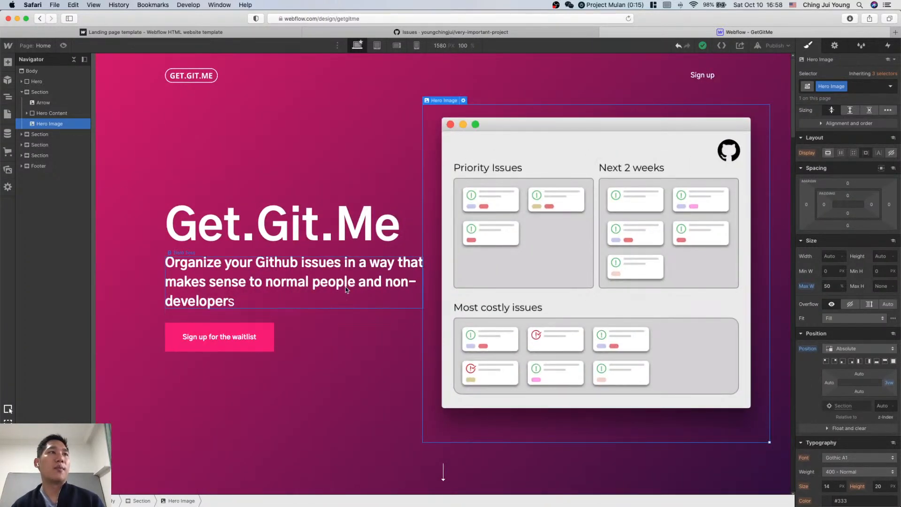
Step: Try limiting the Get.Git.Me heading to a maximum width of 50% on the desktop canvas
click(346, 288)
click(363, 231)
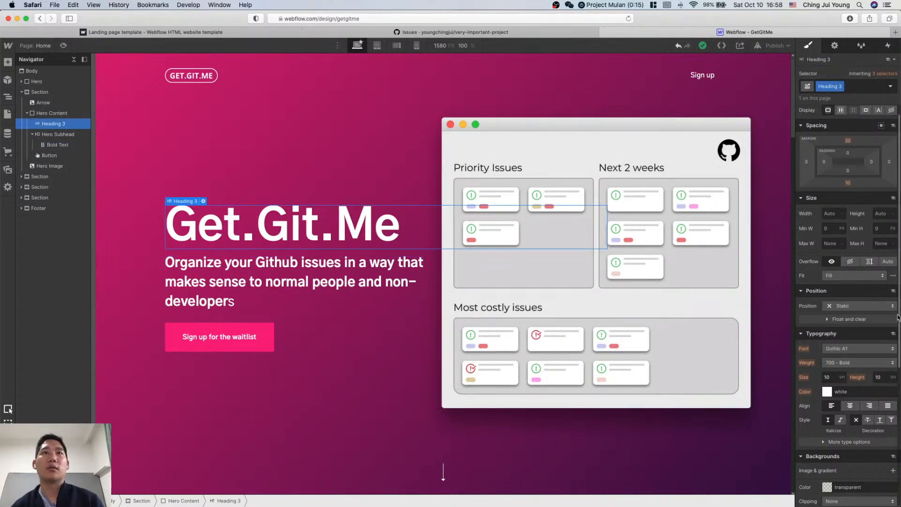
click(833, 249)
text(50)
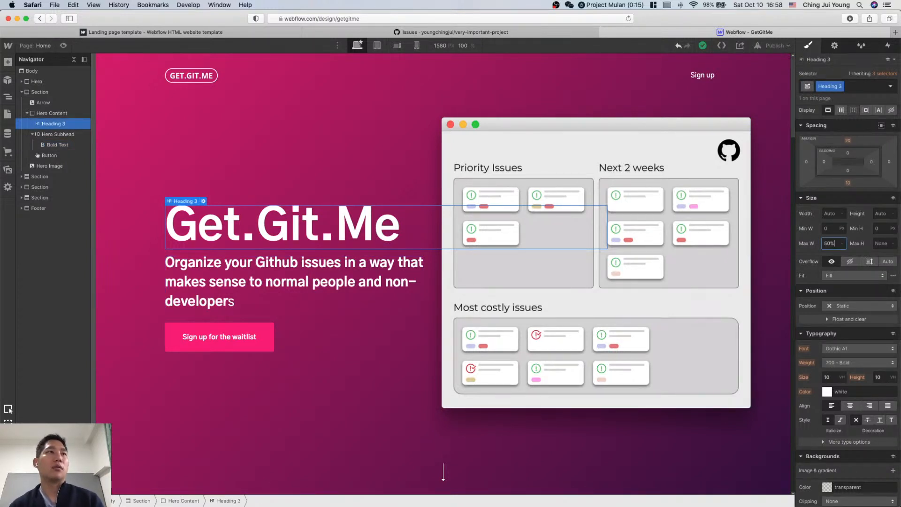
text(%)
key(Return)
click(671, 364)
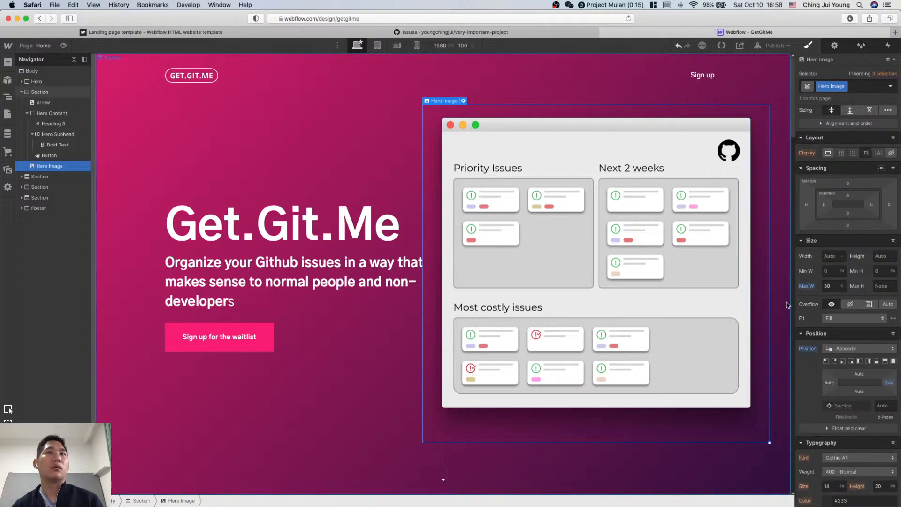
mouse_move(794, 302)
mouse_down()
mouse_move(662, 310)
mouse_move(794, 303)
mouse_up()
Step: Reset the Get.Git.Me heading's maximum width to None
click(334, 233)
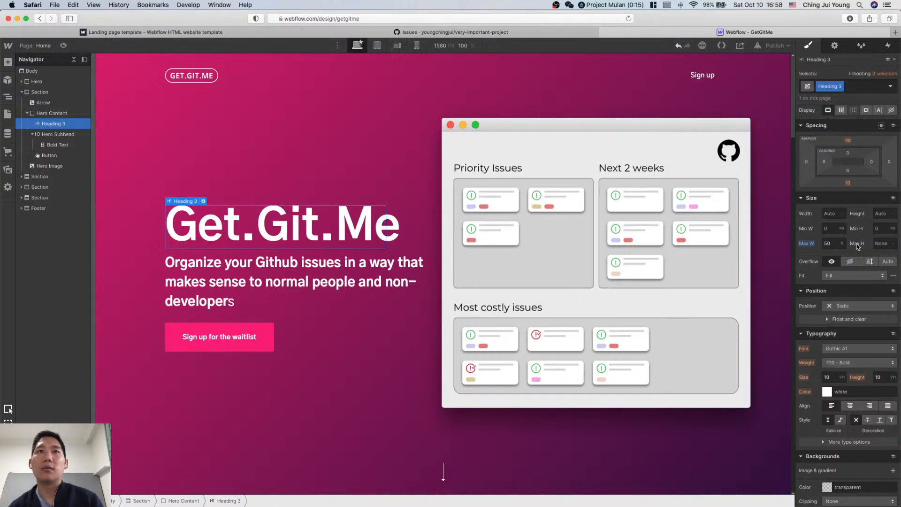
scroll(871, 373, down, 2)
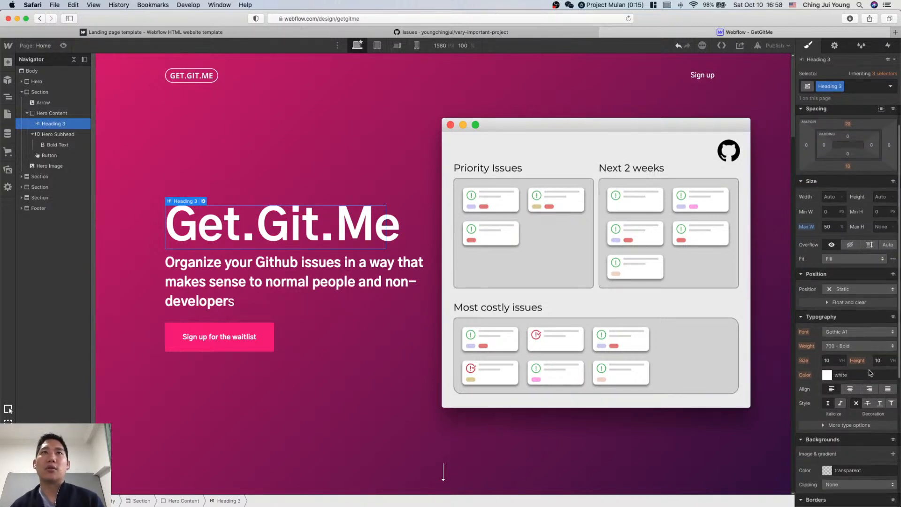
scroll(871, 373, up, 2)
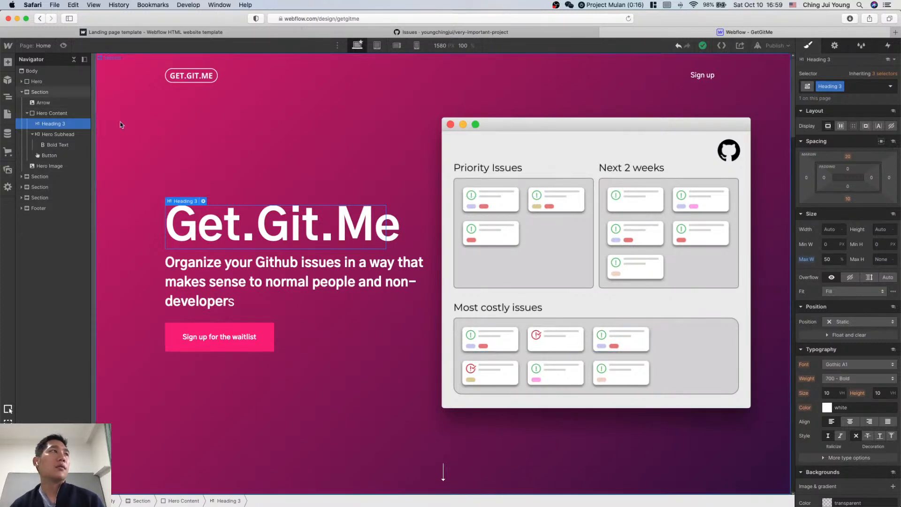
click(55, 114)
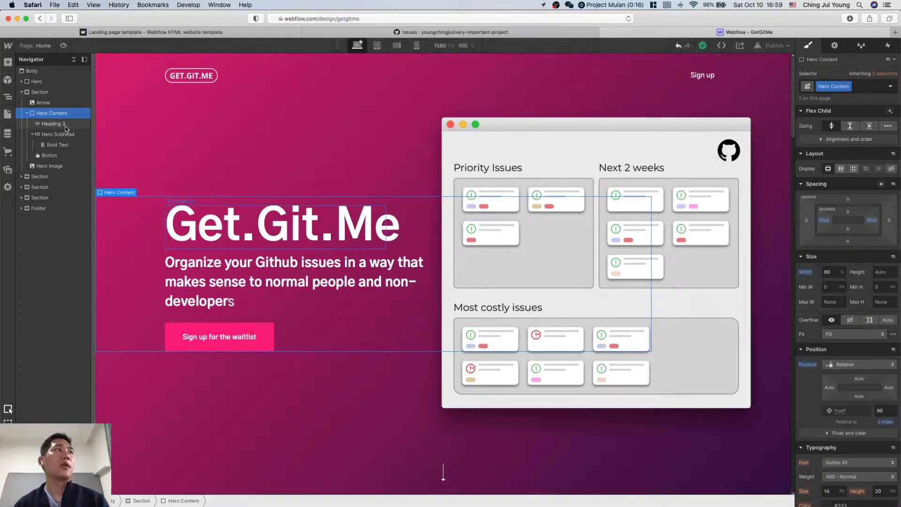
click(50, 124)
click(843, 260)
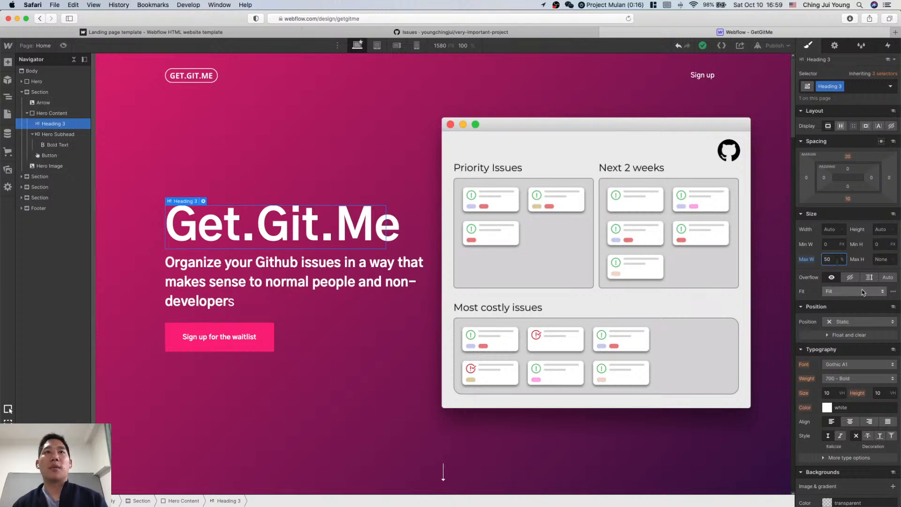
alt+click(813, 259)
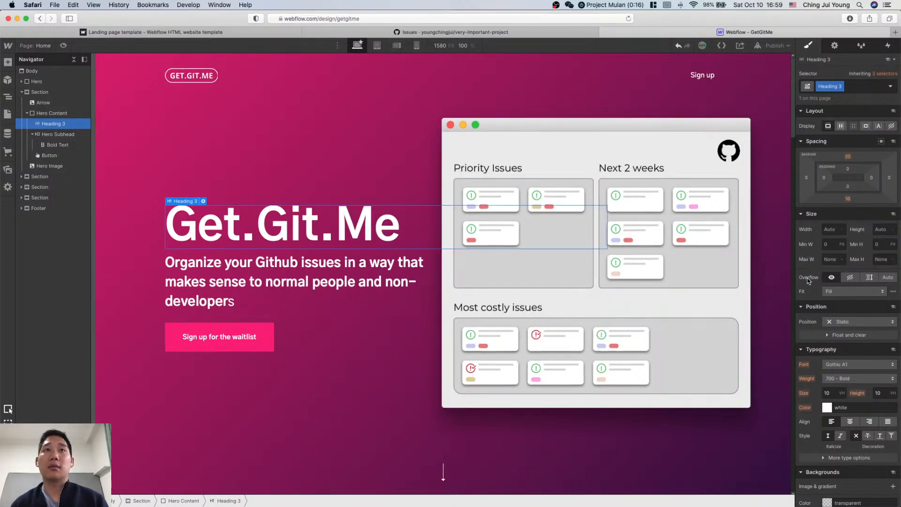
Step: Check the Hero Content block while resizing the desktop canvas and set its width to 50%
click(51, 113)
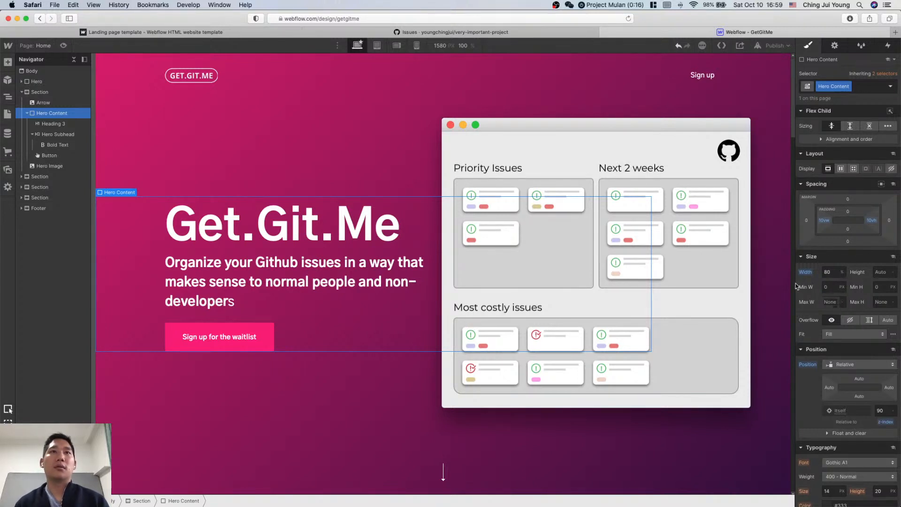
drag(796, 287, 668, 279)
drag(605, 279, 898, 335)
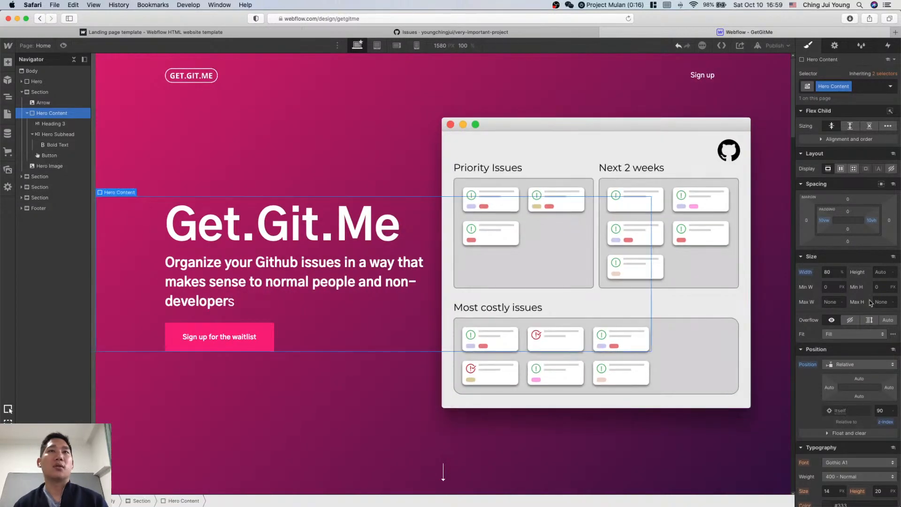
click(830, 276)
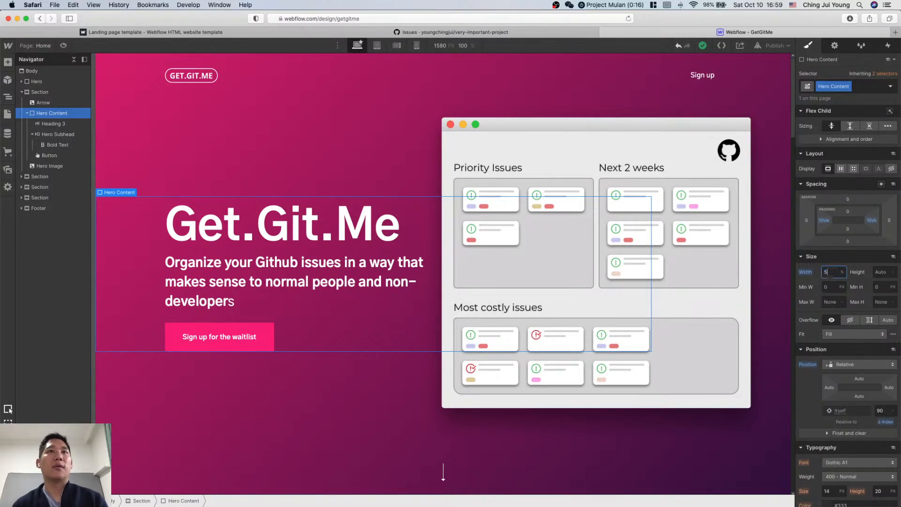
key(Return)
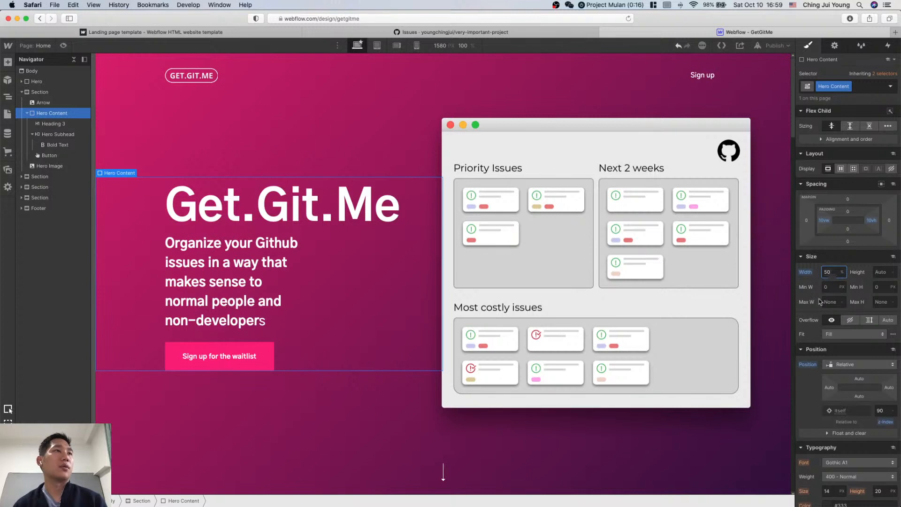
Step: Reset the Hero Subhead's maximum width to None and check the hero text while resizing the desktop canvas
click(69, 134)
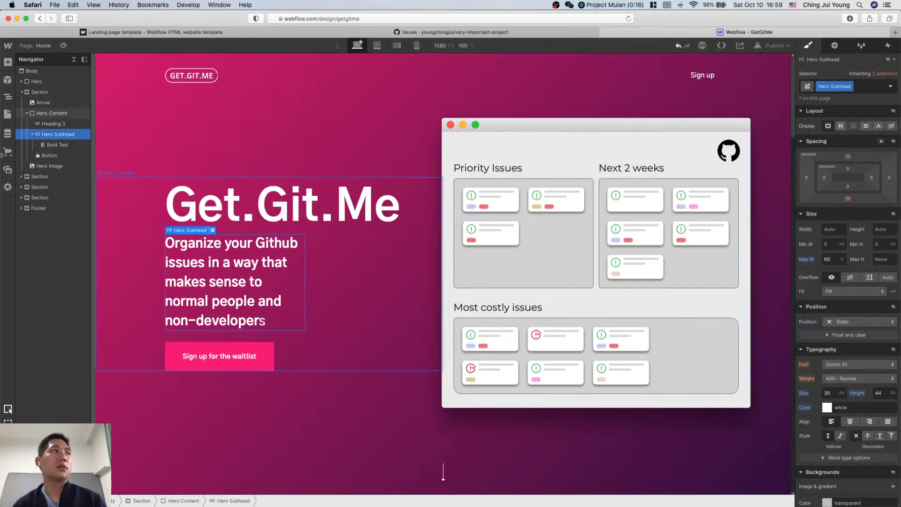
click(52, 113)
click(55, 134)
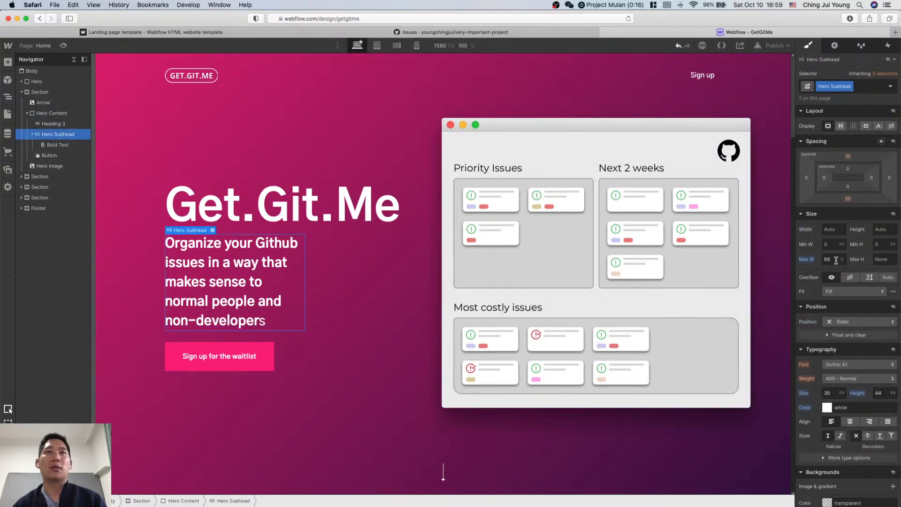
alt+click(806, 261)
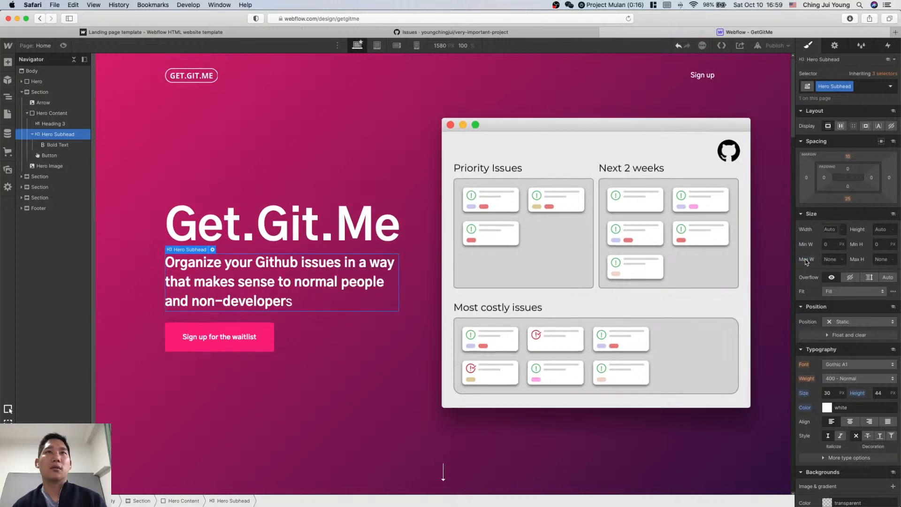
click(311, 410)
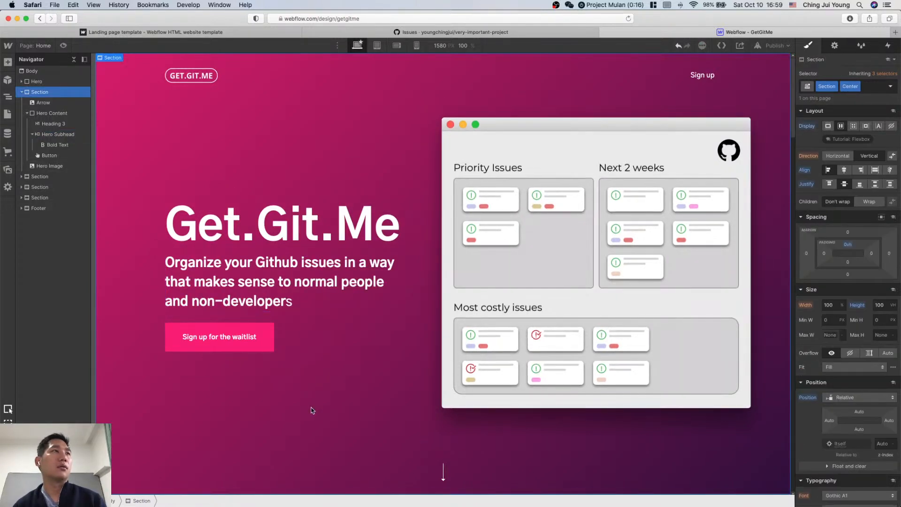
drag(793, 285, 824, 314)
Step: Narrow the desktop canvas to 992 px and examine the Get.Git.Me heading's typography and other style options
click(274, 214)
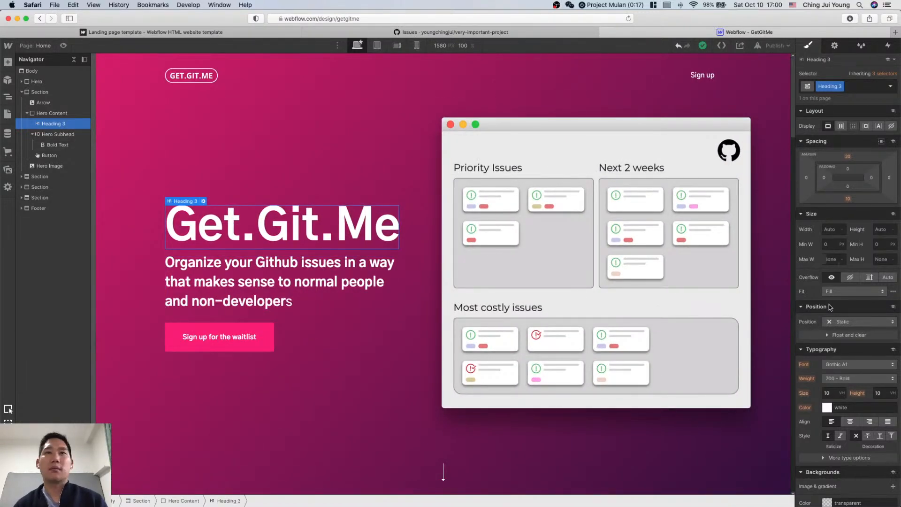
drag(793, 298, 664, 274)
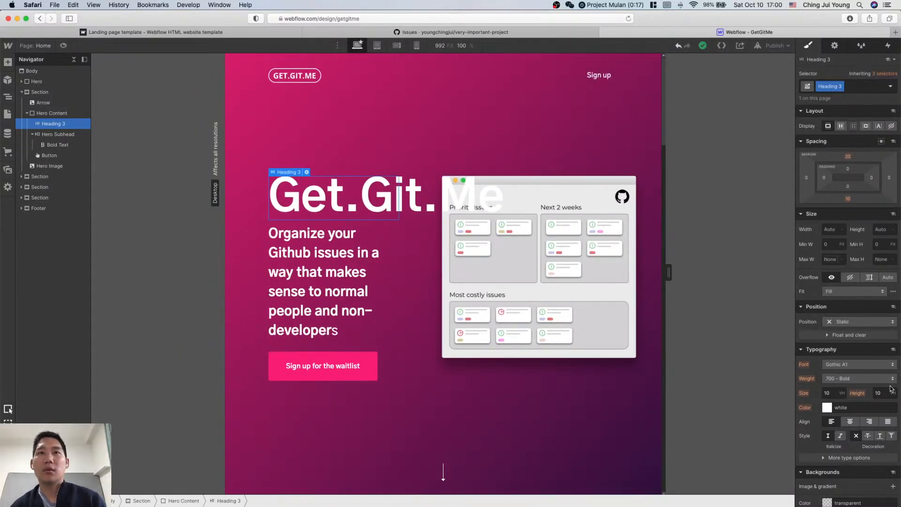
scroll(891, 389, down, 2)
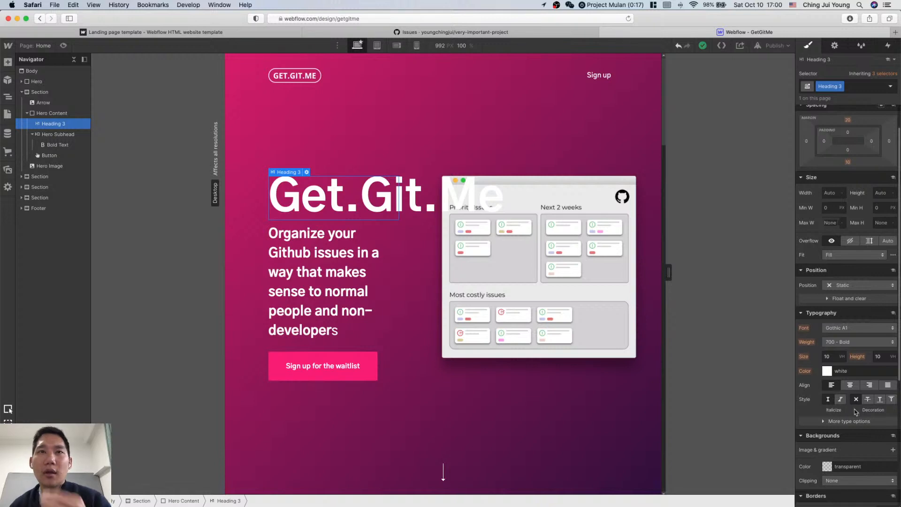
click(850, 421)
scroll(873, 446, down, 3)
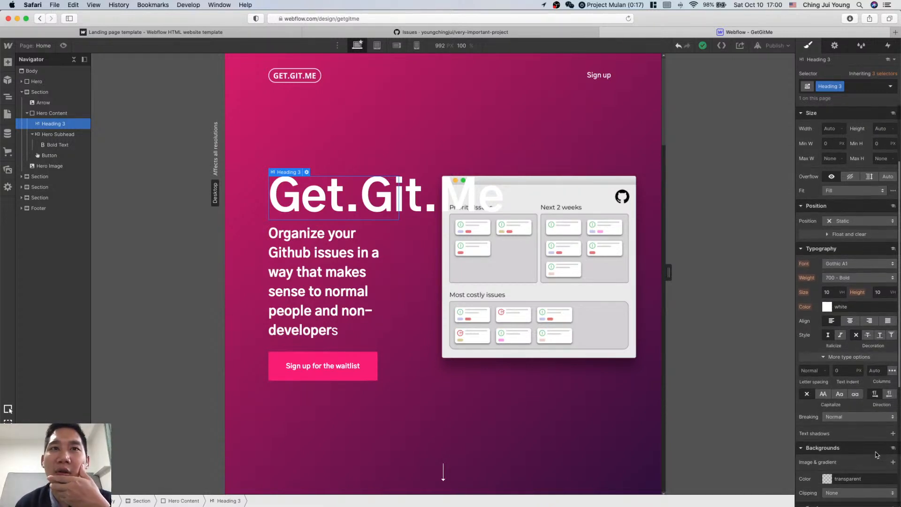
scroll(869, 428, down, 9)
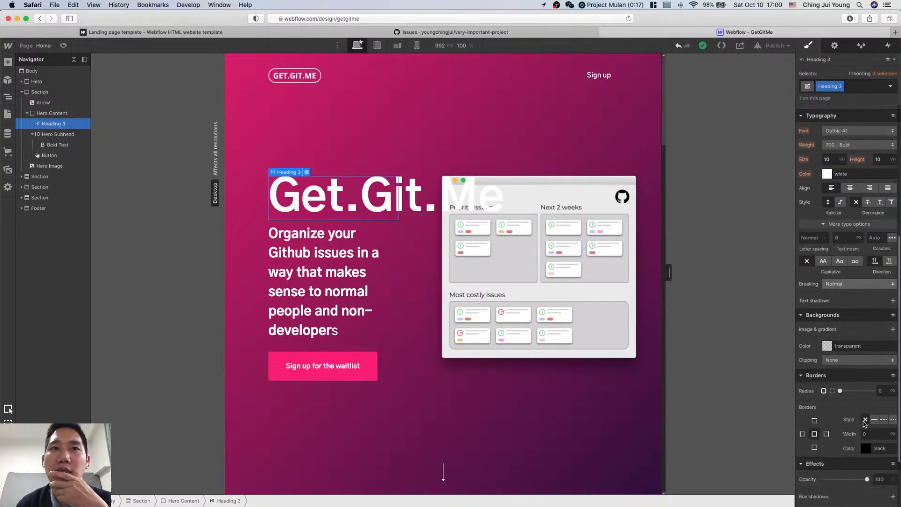
scroll(865, 424, up, 10)
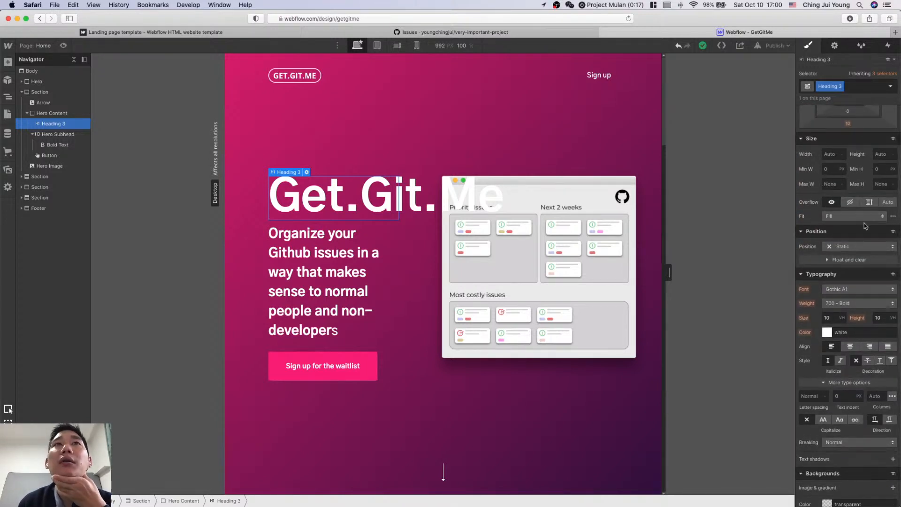
Step: Try the Auto and Scroll overflow settings on the Get.Git.Me heading and return it to Visible
click(890, 203)
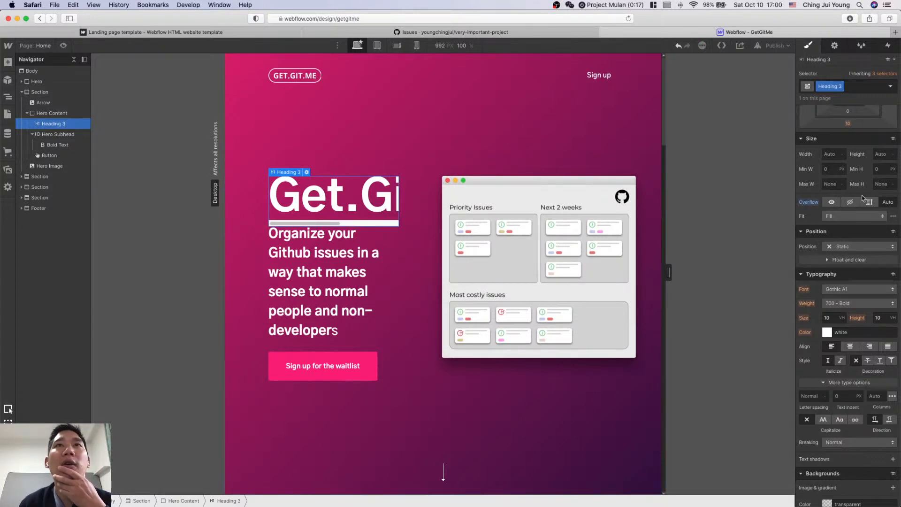
click(869, 203)
click(832, 203)
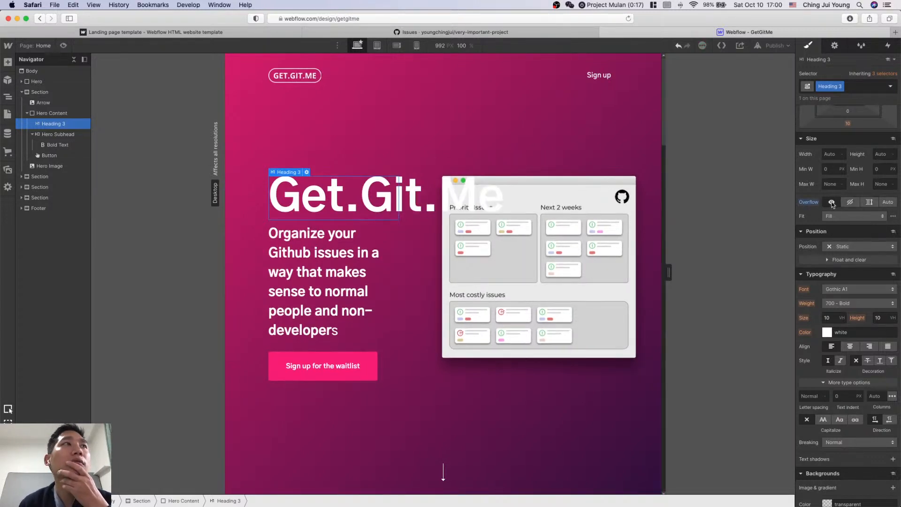
Step: Try the Contain, None and Scale Down fit options on the Get.Git.Me heading and return it to Fill
scroll(859, 232, up, 4)
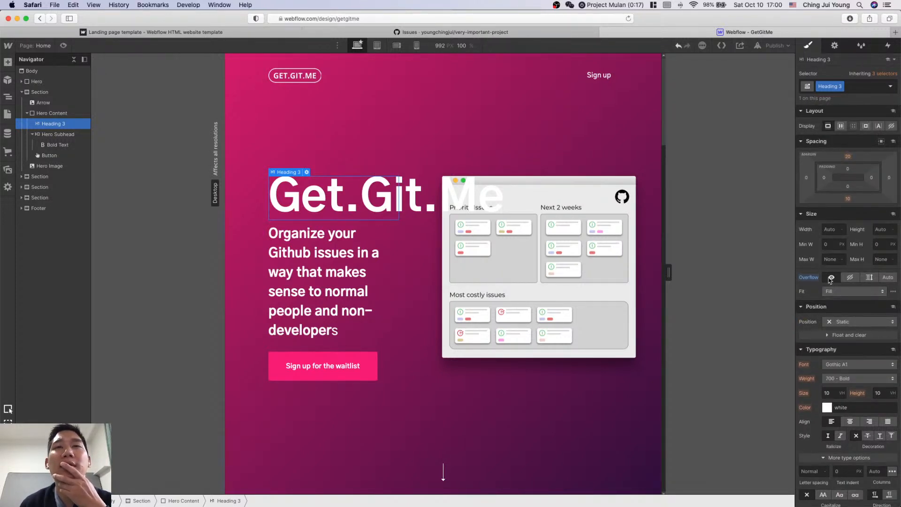
click(843, 292)
click(835, 301)
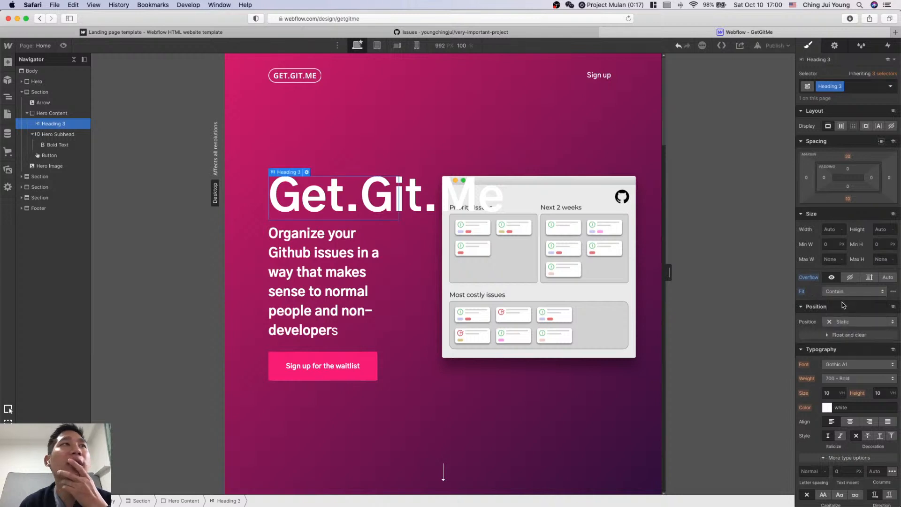
click(844, 291)
click(845, 311)
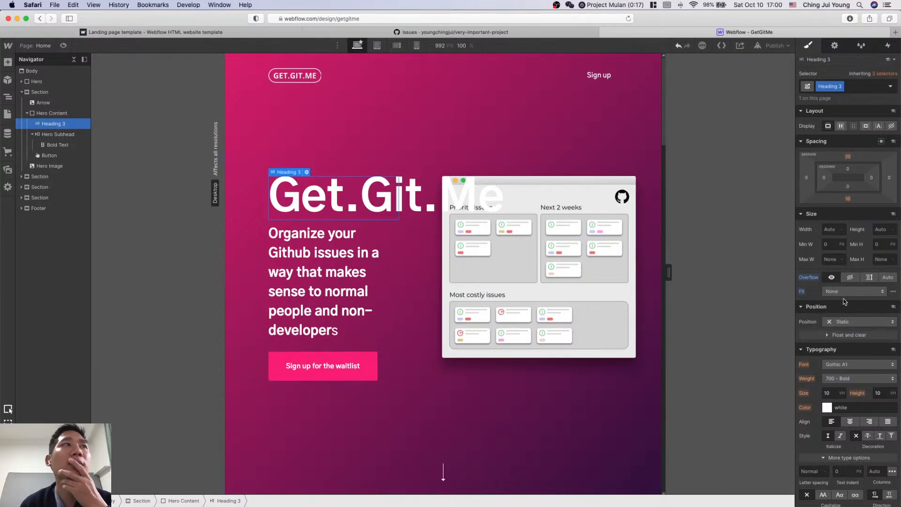
click(844, 295)
click(845, 303)
click(845, 293)
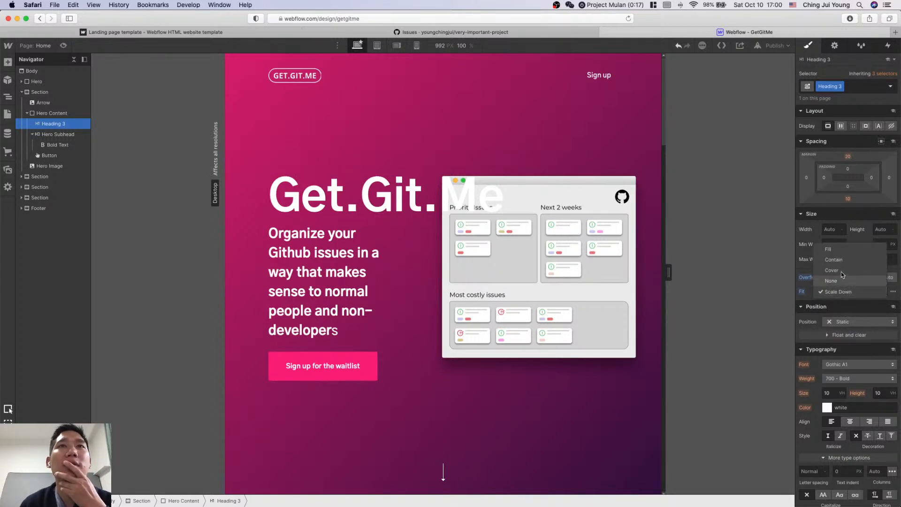
click(840, 250)
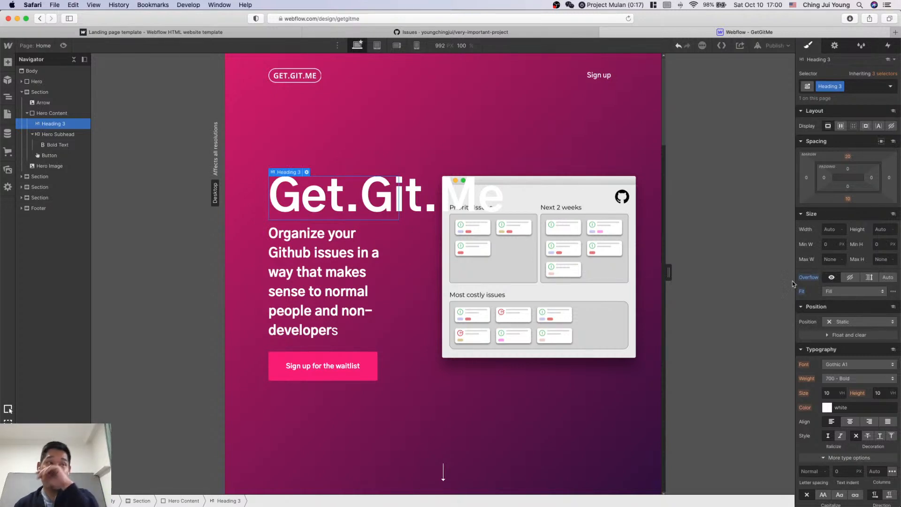
Step: Try centering the Get.Git.Me heading with automatic side margins and reset its right margin
scroll(854, 395, down, 3)
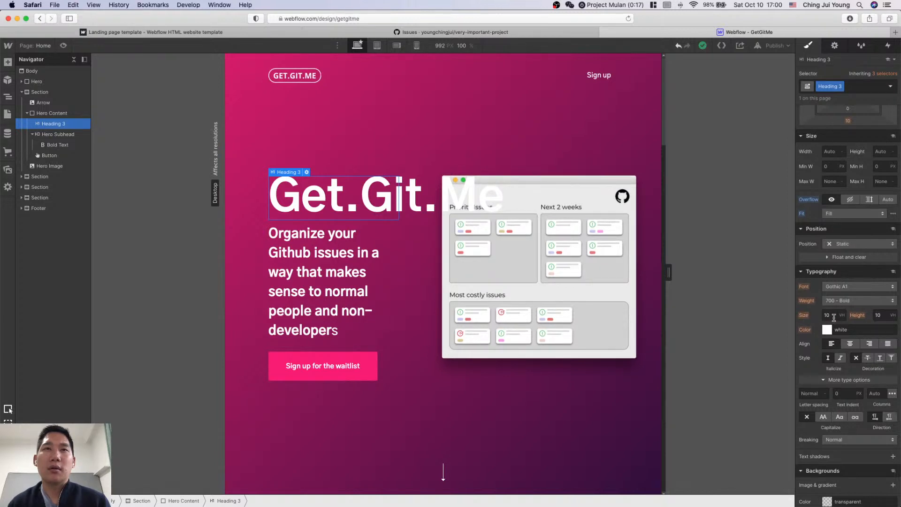
scroll(858, 320, up, 4)
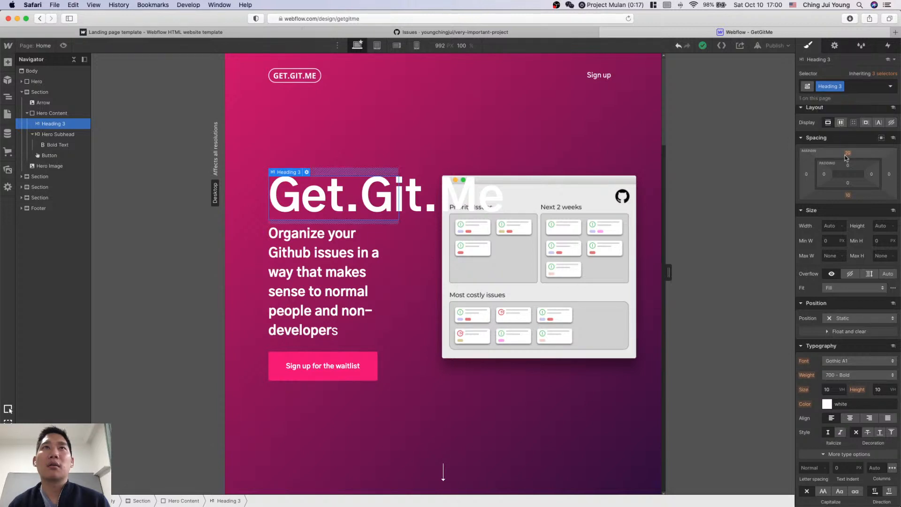
scroll(883, 141, up, 1)
click(883, 142)
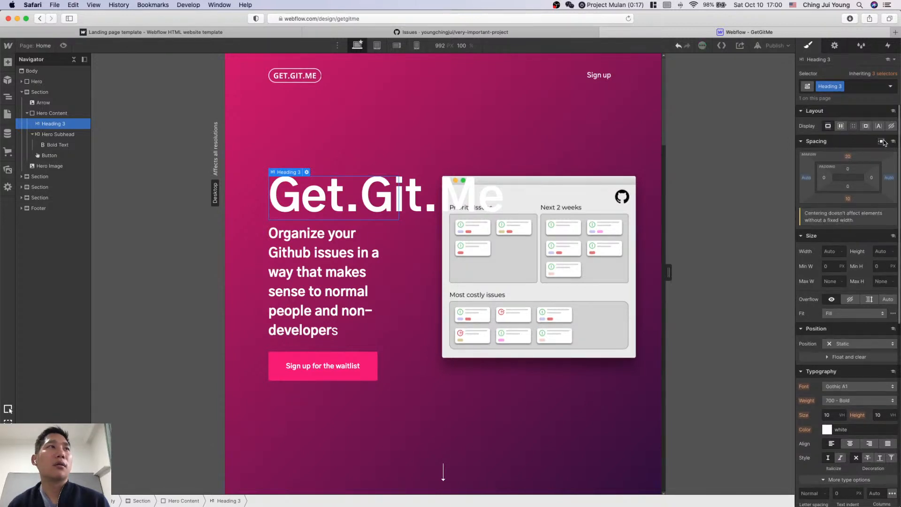
alt+click(889, 178)
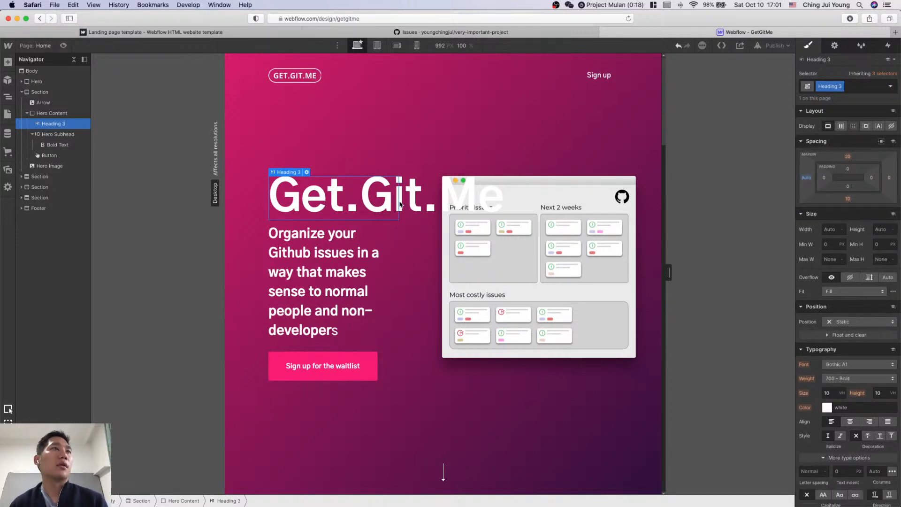
Step: Insert a line break after "Get." in the Get.Git.Me heading so "Git.Me" starts on a second line
double_click(371, 202)
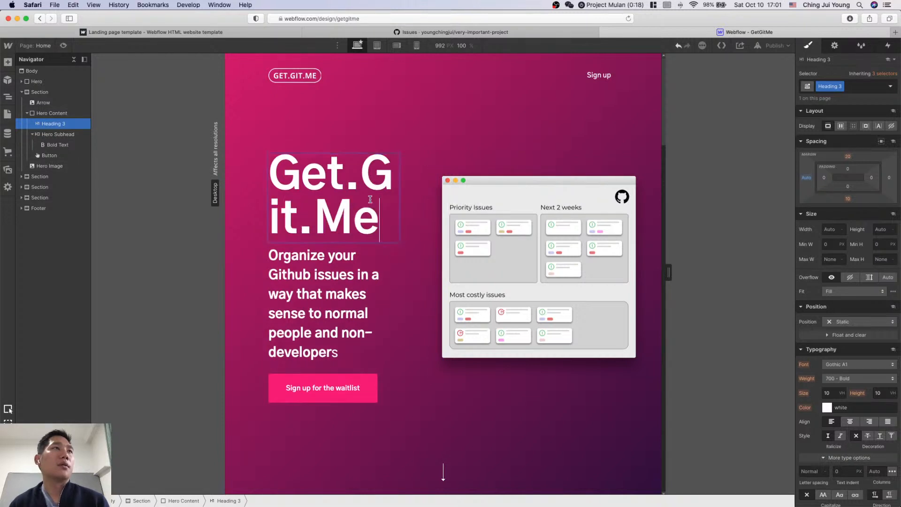
click(365, 186)
key(shift+Return)
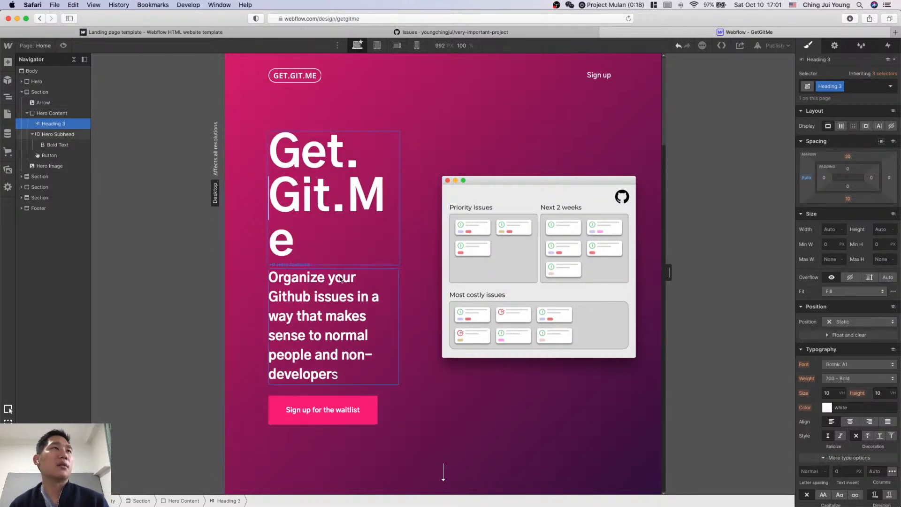
key(Escape)
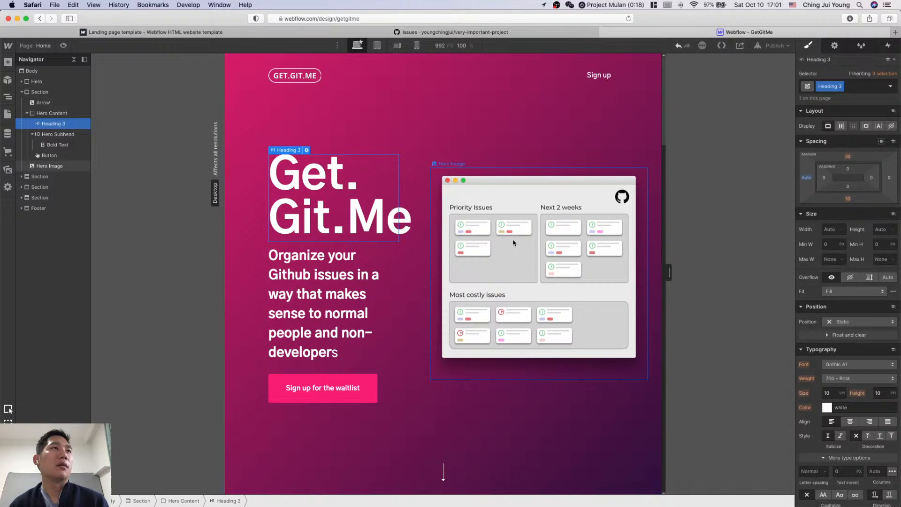
Step: Check the landing page mockup's headline and replace the Get.Git.Me heading text with "Present your Github Issues"
double_click(371, 190)
key(super+a)
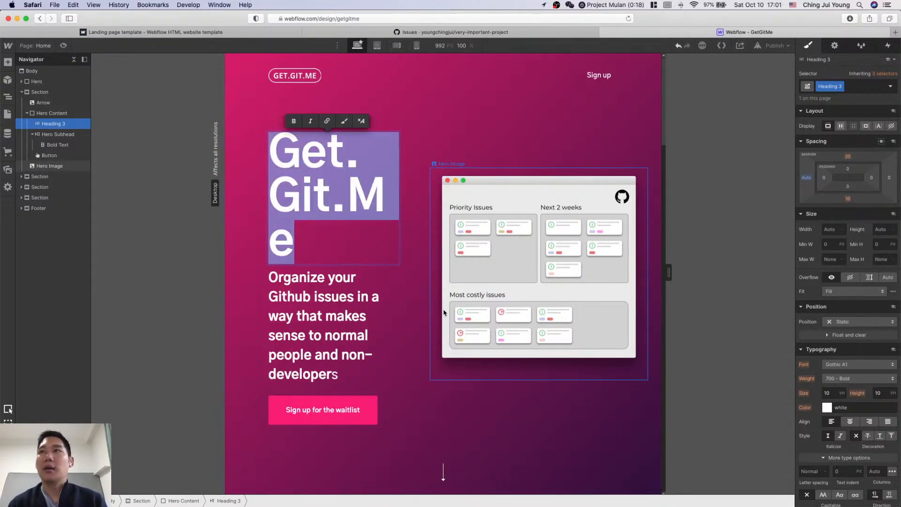
key(ctrl+Up)
click(344, 159)
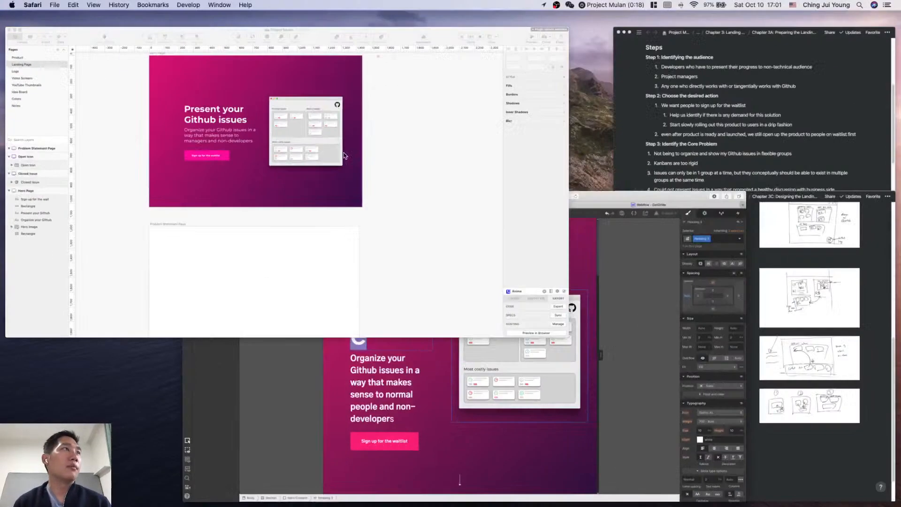
key(super+Tab)
text(Present Your)
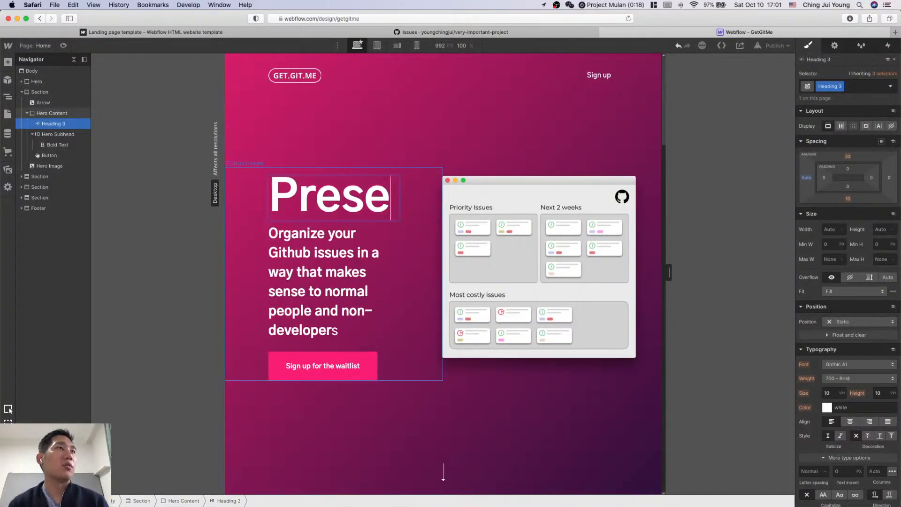
key(BackSpace)
key(BackSpace)
key(BackSpace)
key(BackSpace)
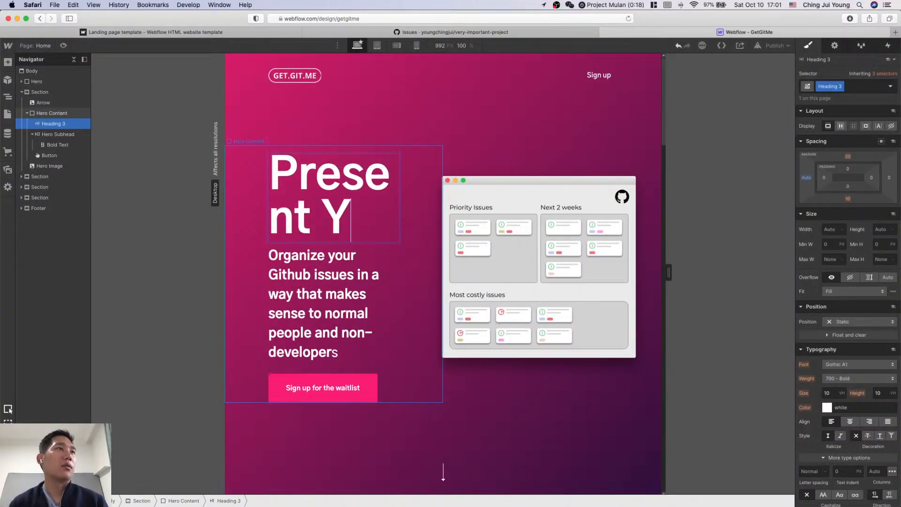
text(your Gihtu)
key(BackSpace)
key(BackSpace)
key(BackSpace)
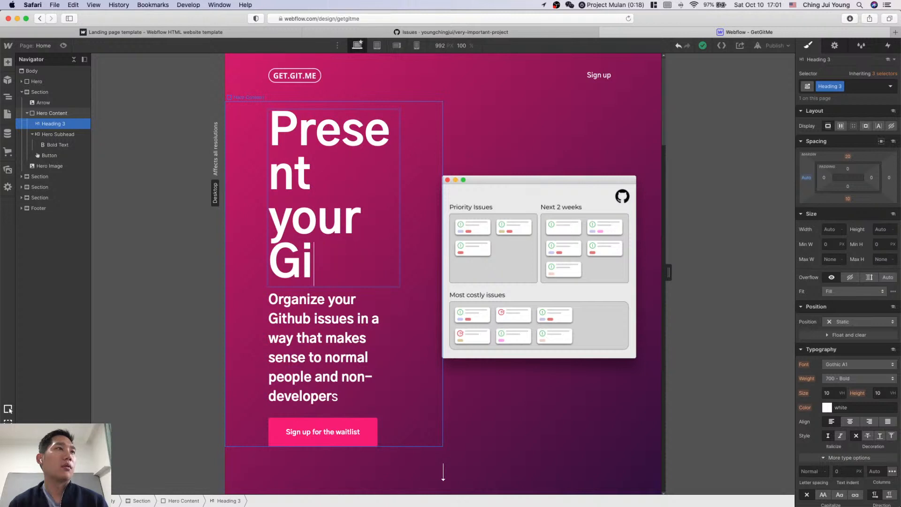
text(thub Issues)
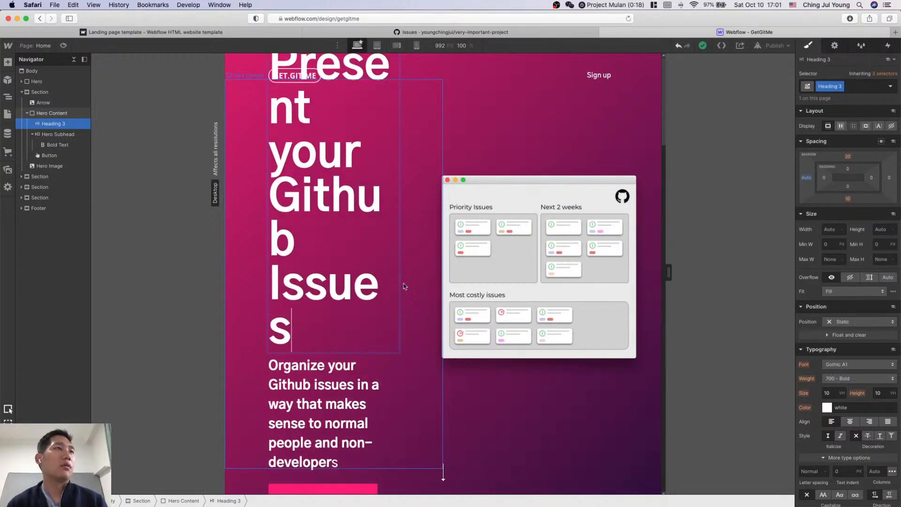
key(Escape)
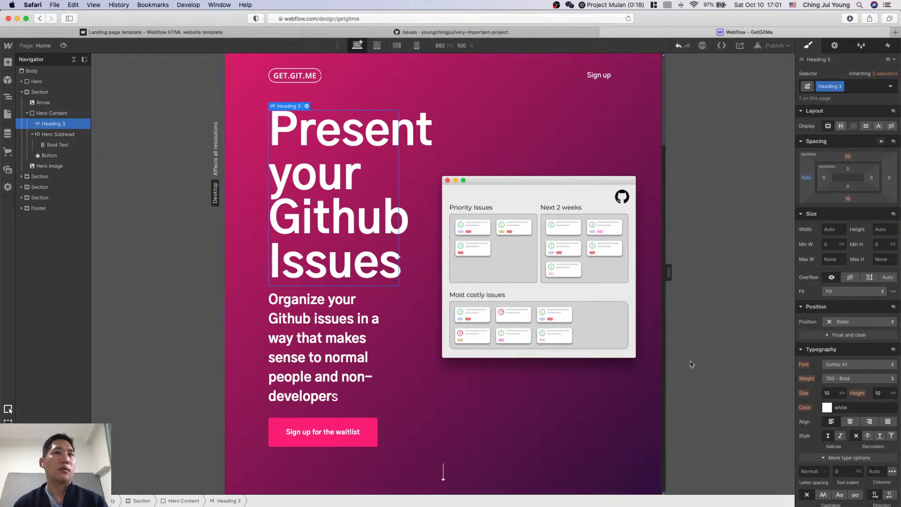
Step: Widen the desktop canvas to 1580 px and reduce the hero heading's font size to 8 VH
drag(669, 272, 841, 283)
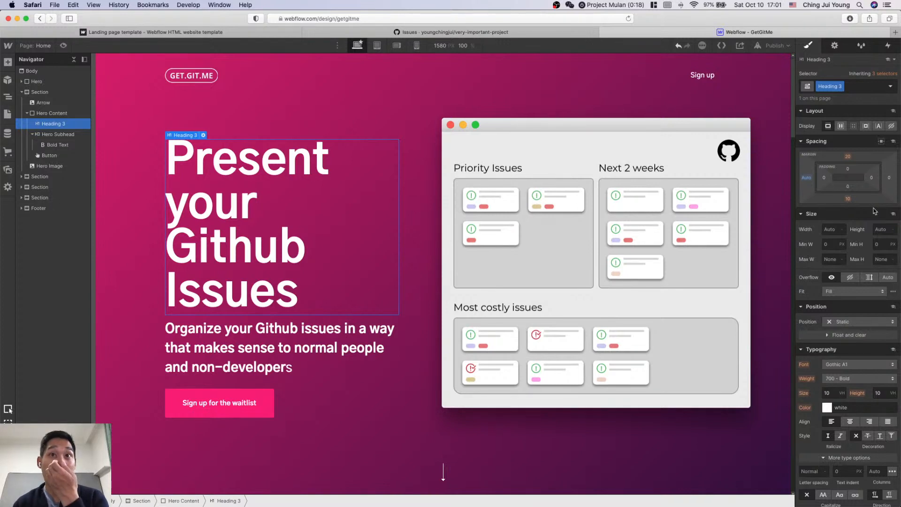
scroll(868, 263, down, 2)
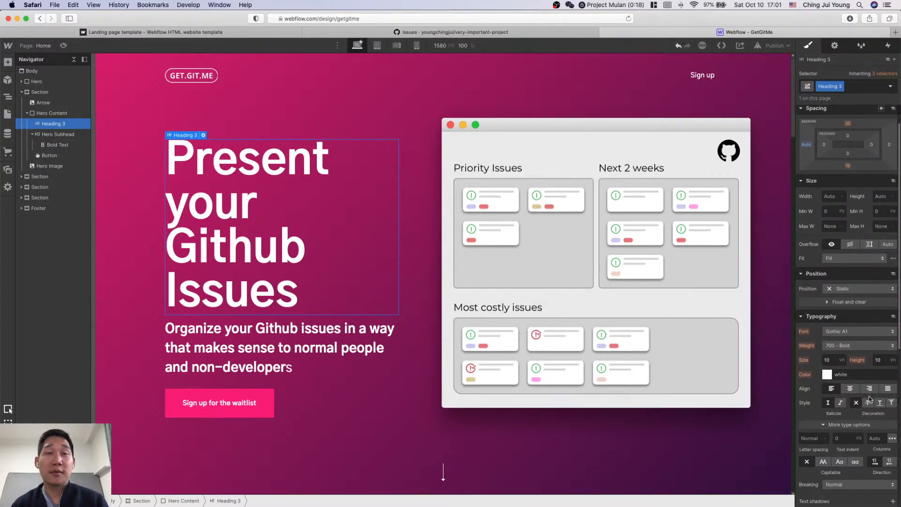
click(827, 359)
key(Down)
key(Down)
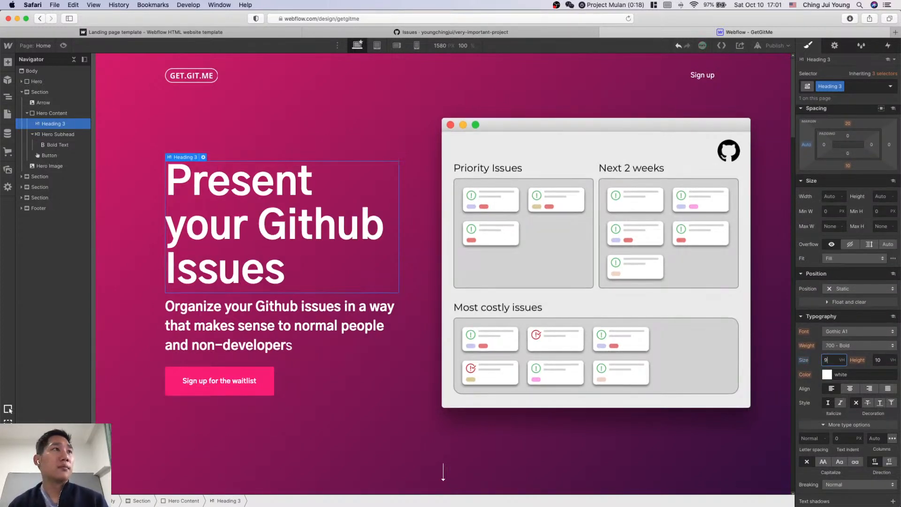
click(763, 347)
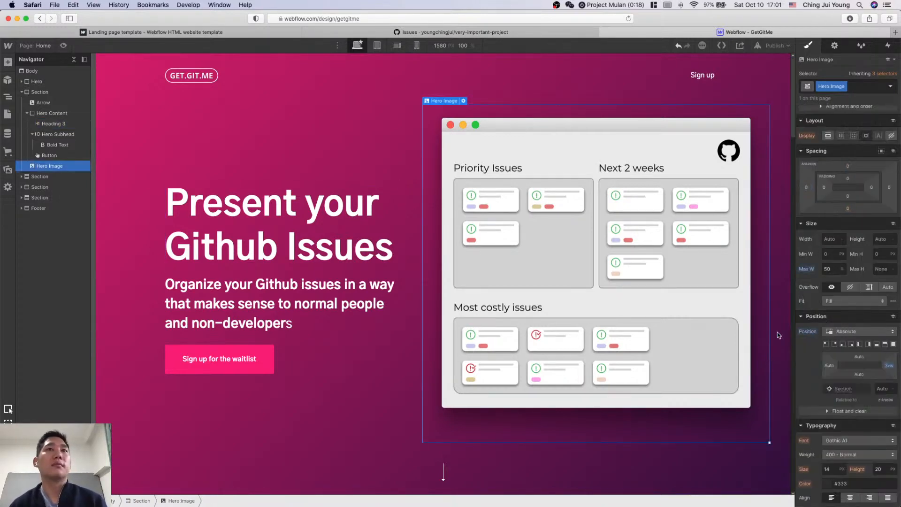
Step: Narrow the desktop canvas to 992 px, try a smaller font size on the hero heading and return it to 8 VH
drag(795, 309, 538, 300)
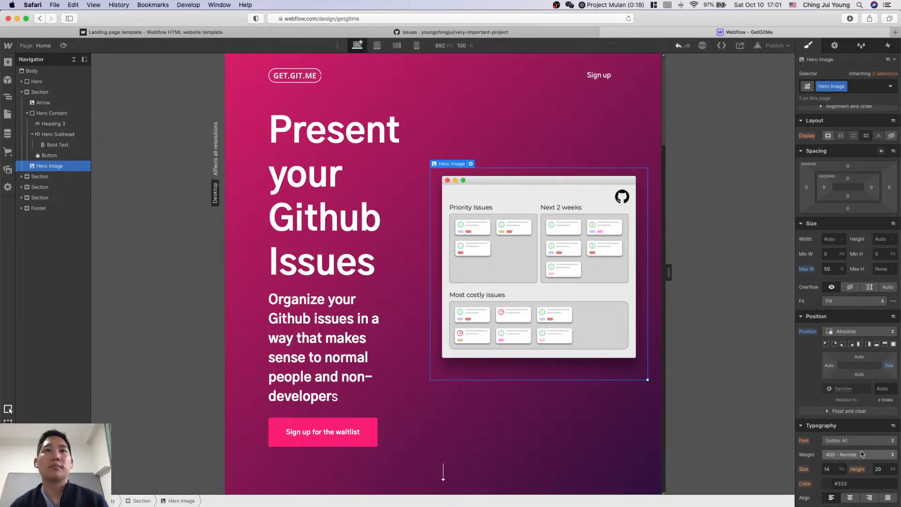
scroll(854, 404, down, 2)
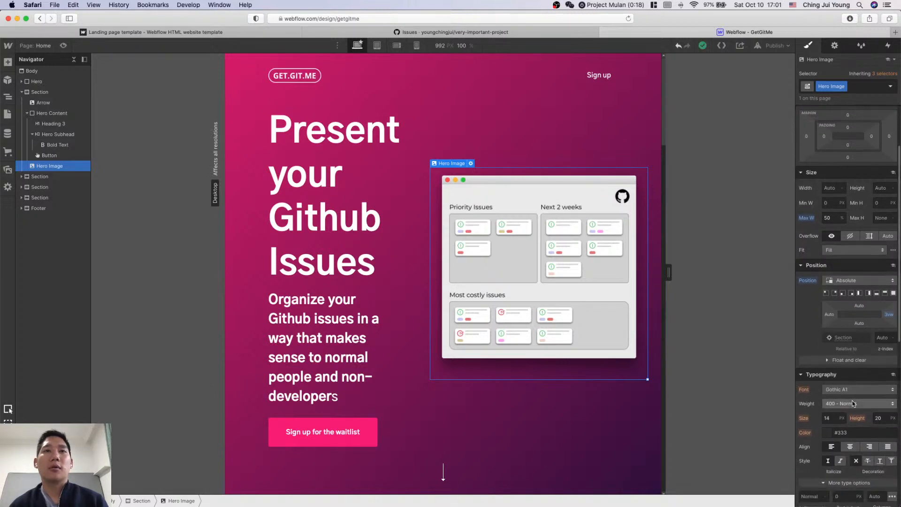
click(354, 225)
click(834, 308)
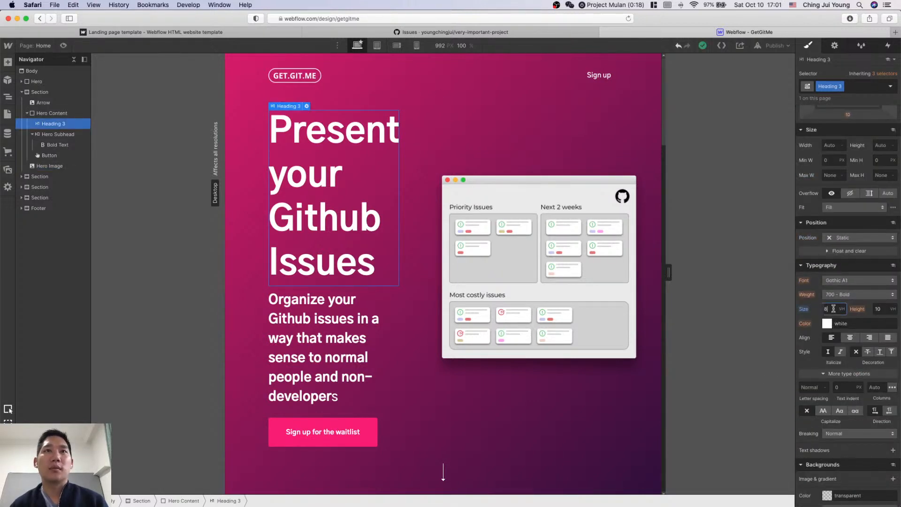
key(Down)
key(Up)
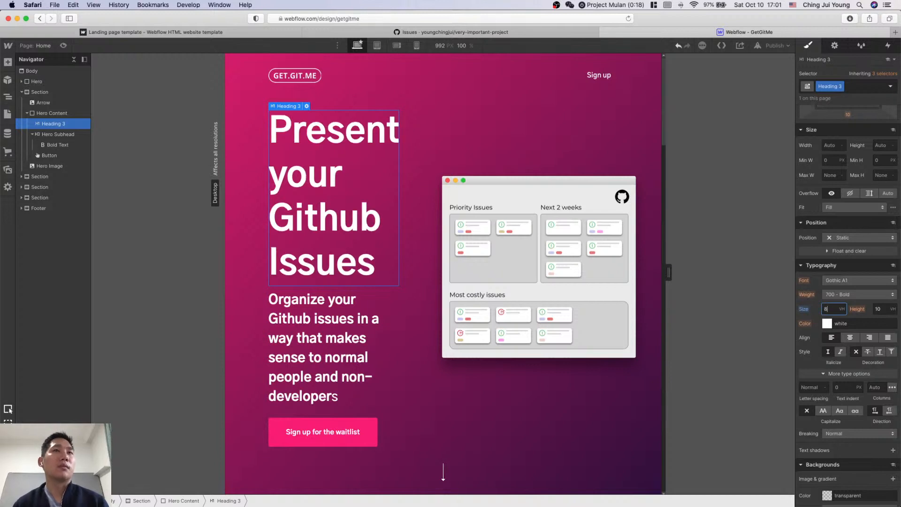
Step: Switch the hero heading's font size unit to VW and set it to 5 VW with the canvas widened to 1580 px
click(842, 309)
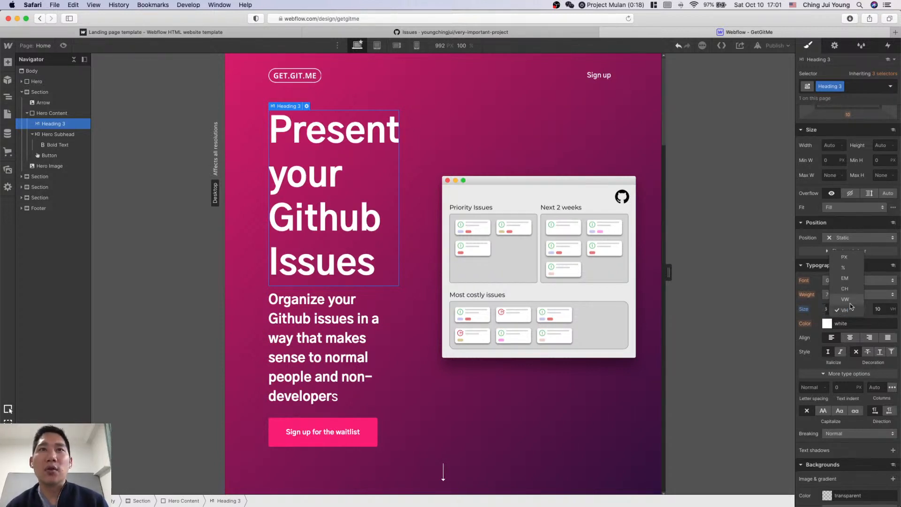
click(851, 302)
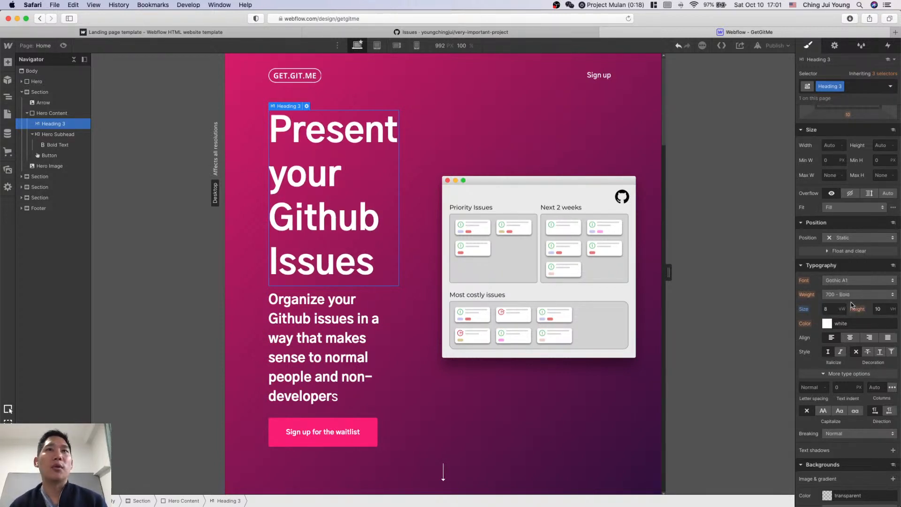
click(827, 310)
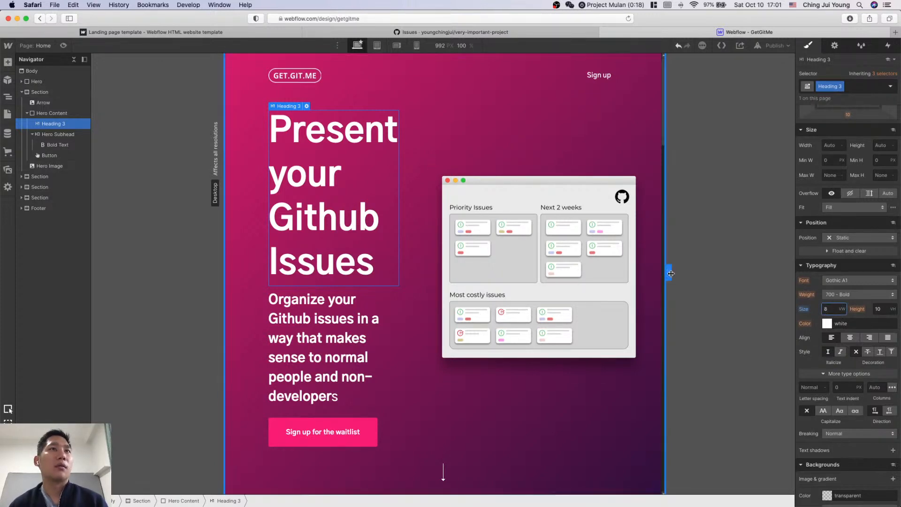
drag(669, 273, 870, 271)
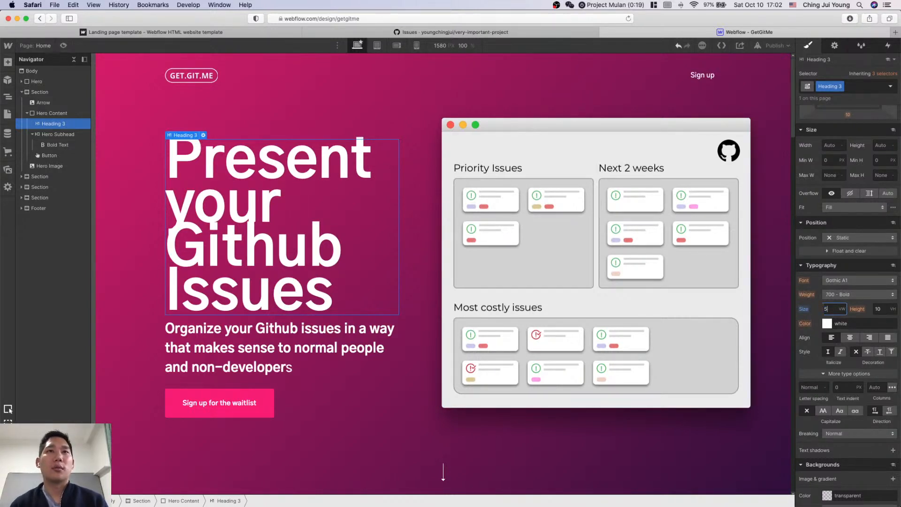
text(5)
key(Return)
scroll(788, 298, down, 8)
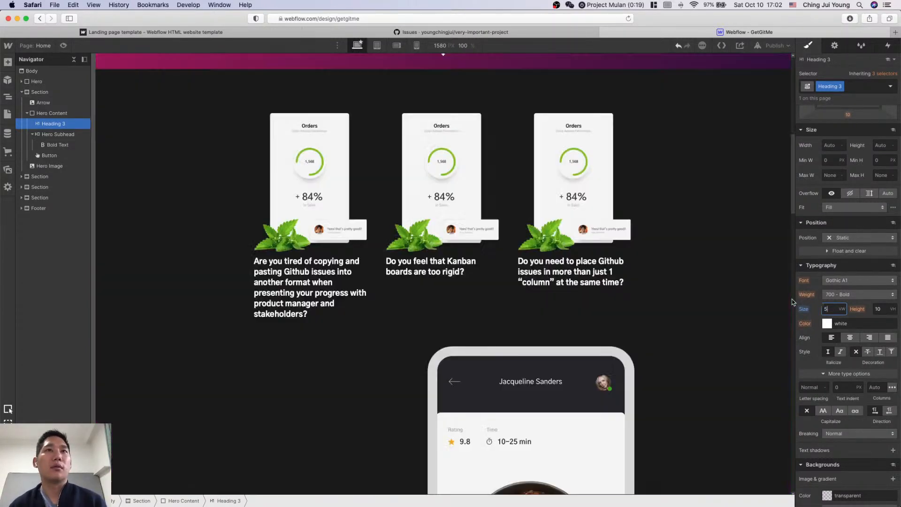
scroll(435, 161, up, 8)
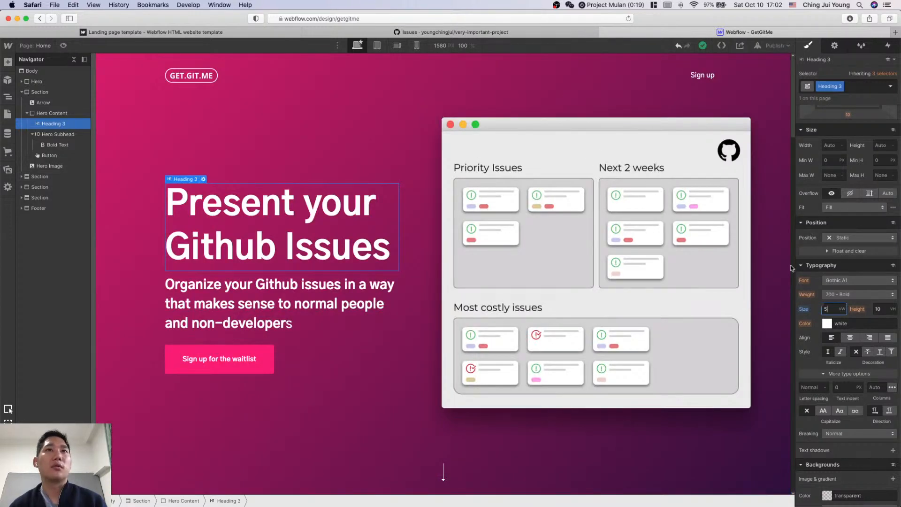
Step: Narrow the desktop canvas to 1150 px to check how the hero heading wraps and spaces its lines
drag(795, 269, 850, 294)
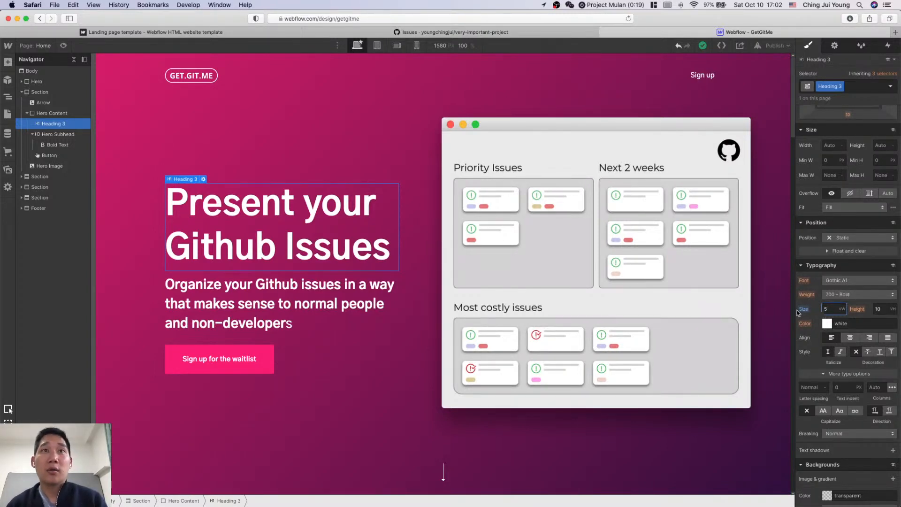
drag(794, 310, 700, 311)
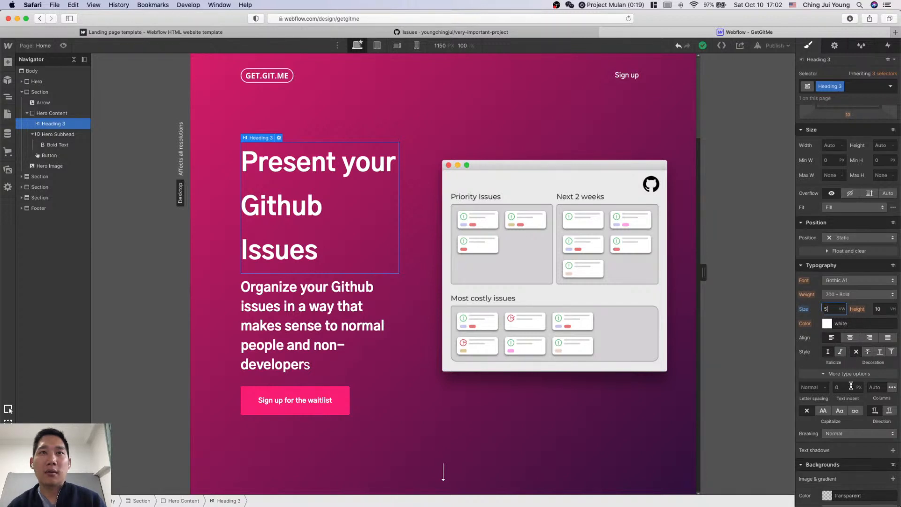
scroll(847, 383, down, 1)
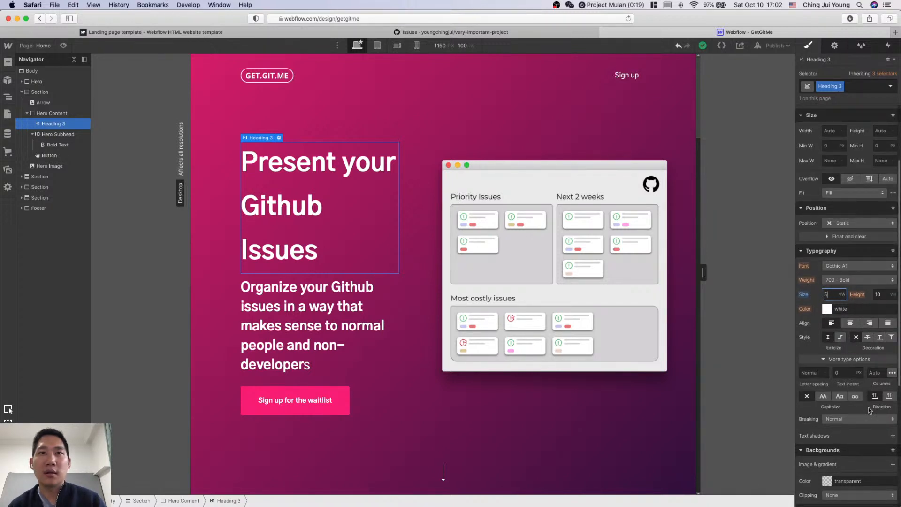
scroll(868, 410, up, 1)
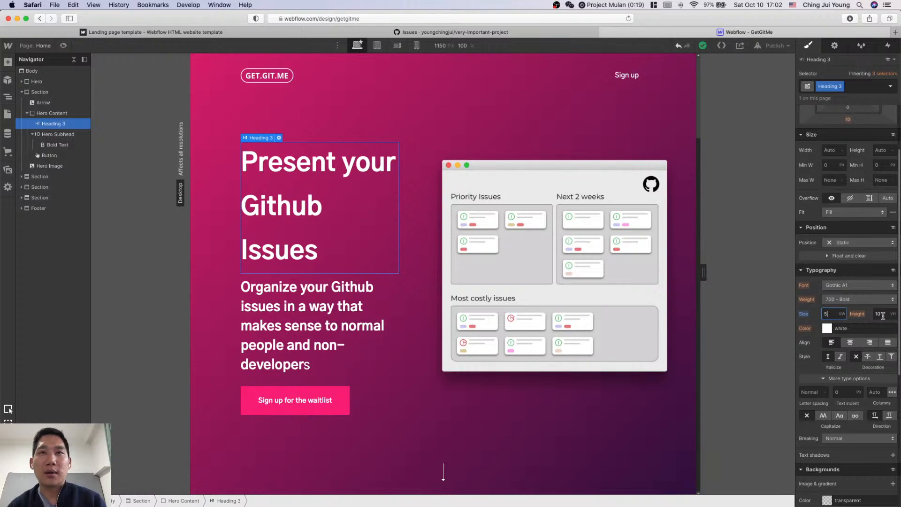
Step: Try a unitless line height of 10 on the hero heading, reset it, and review the available line height units
click(894, 315)
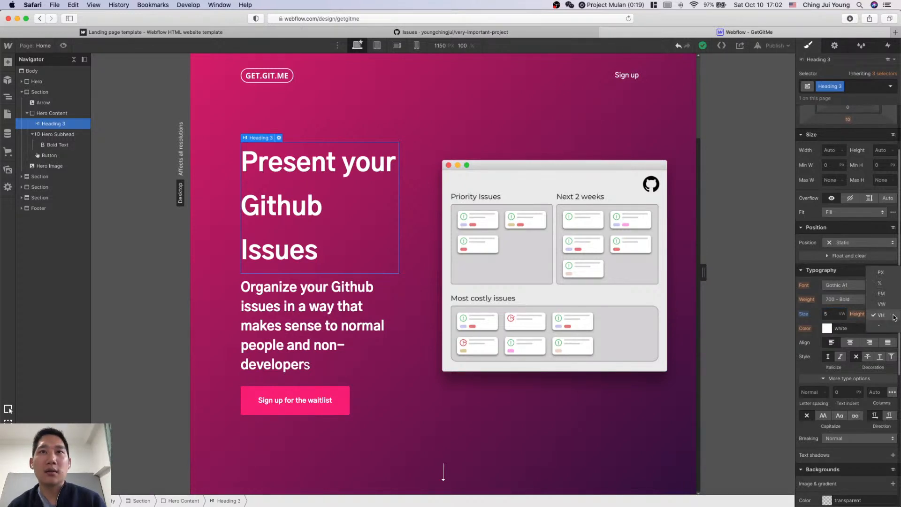
click(890, 327)
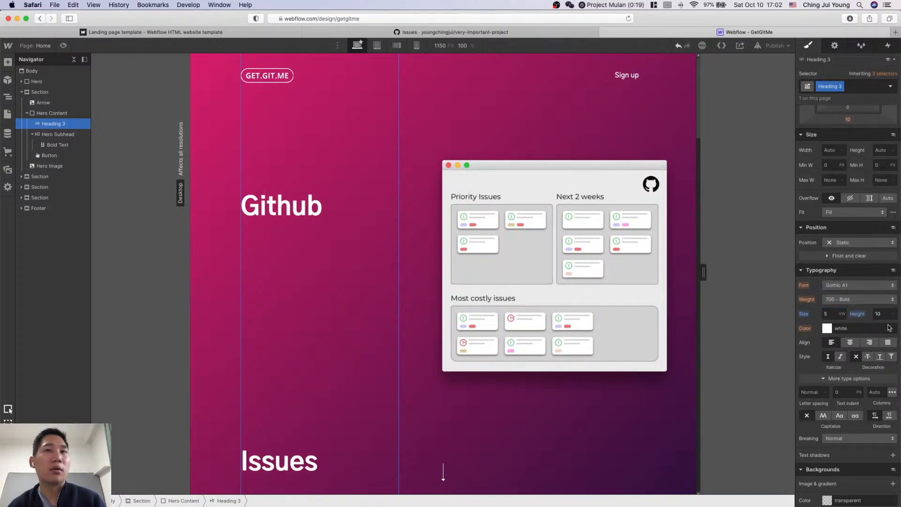
alt+click(858, 315)
click(884, 314)
key(BackSpace)
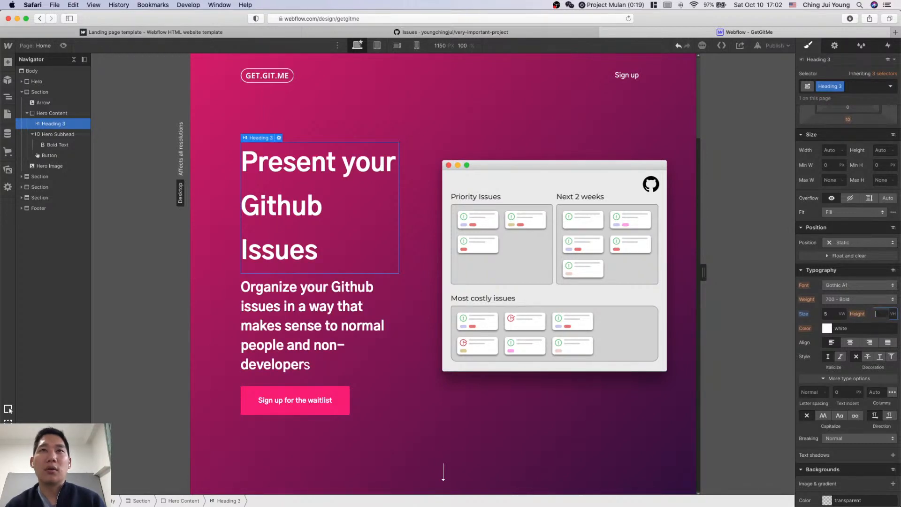
click(893, 315)
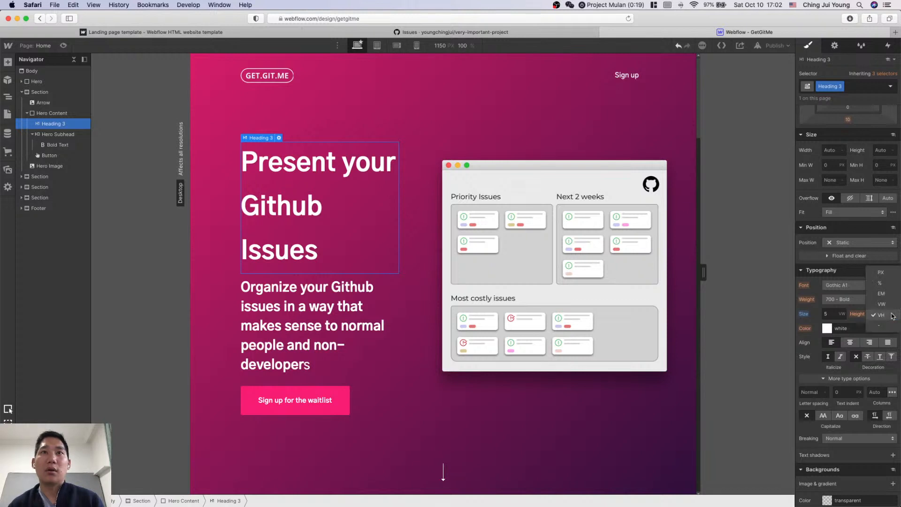
key(Escape)
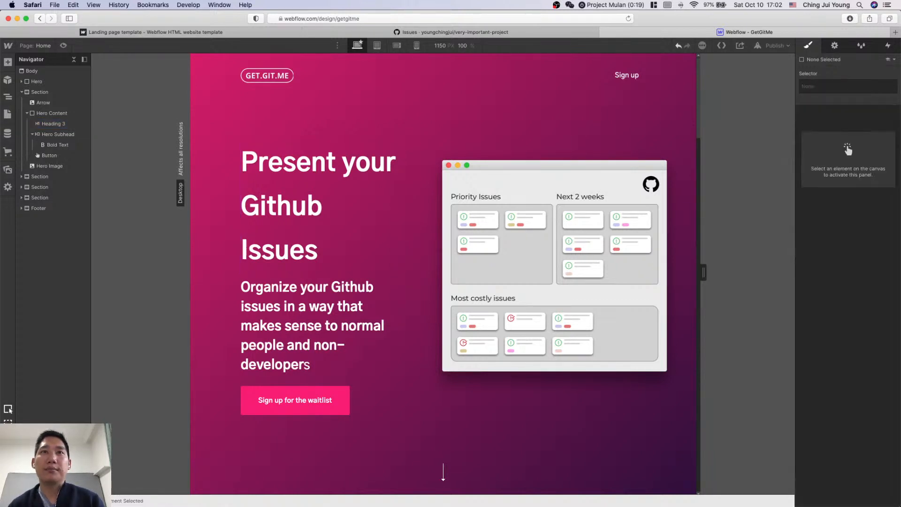
Step: Try a line height of 7 VH on the hero heading, and reset it to the inherited value
click(324, 226)
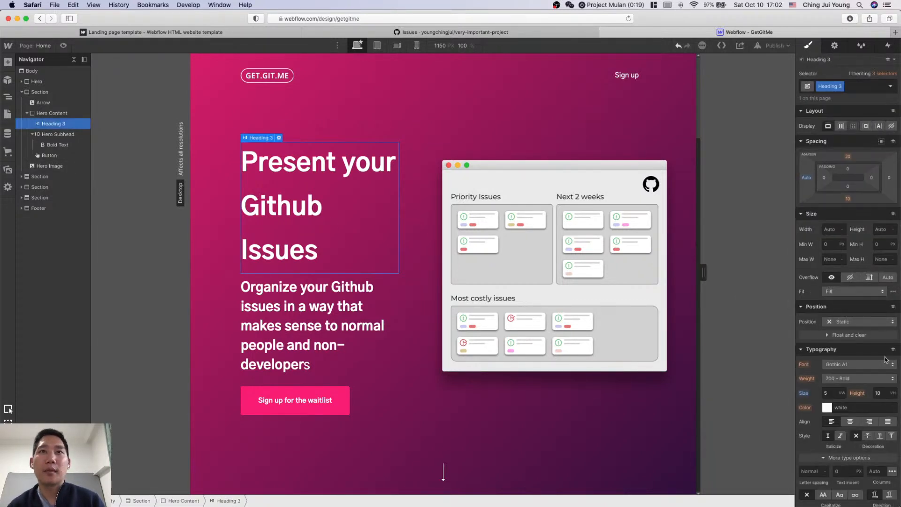
scroll(885, 362, down, 1)
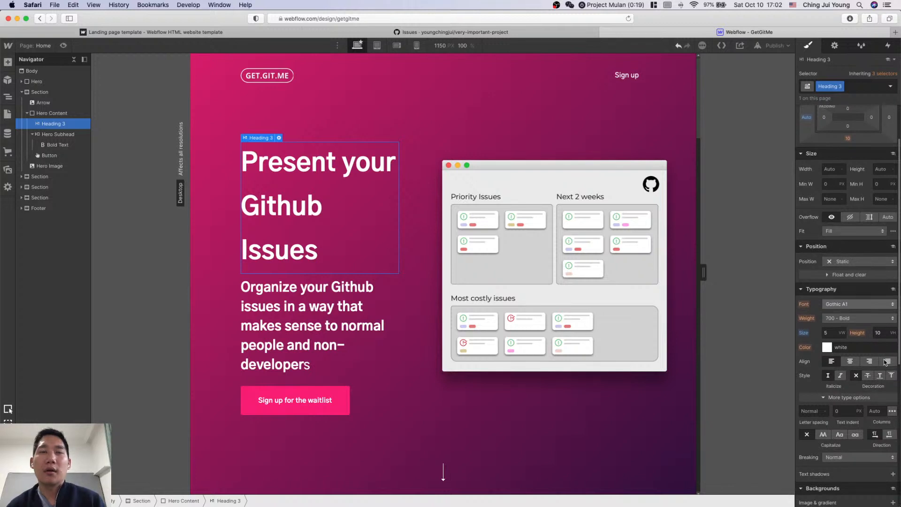
click(878, 332)
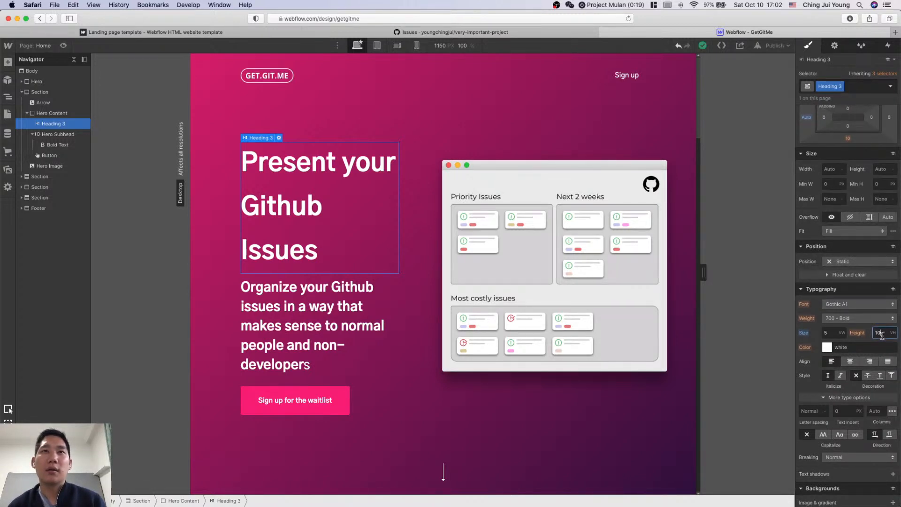
text(7)
key(Return)
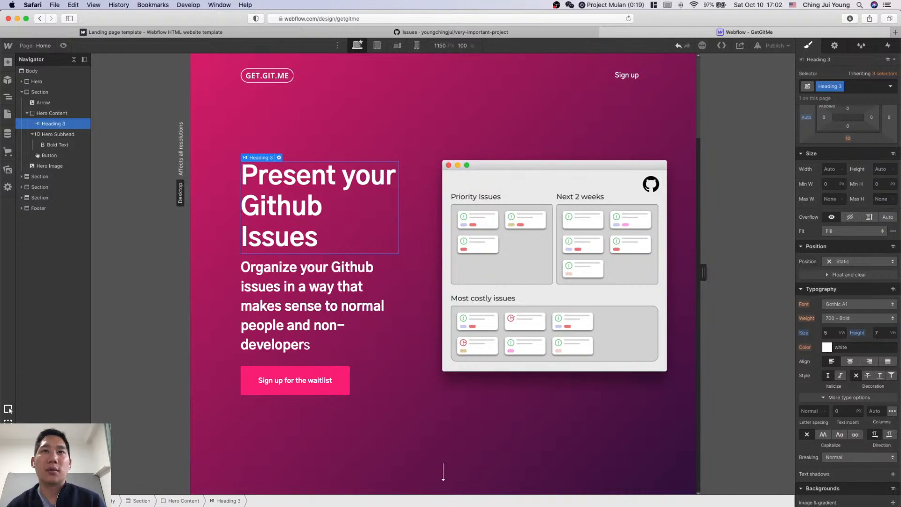
alt+click(860, 333)
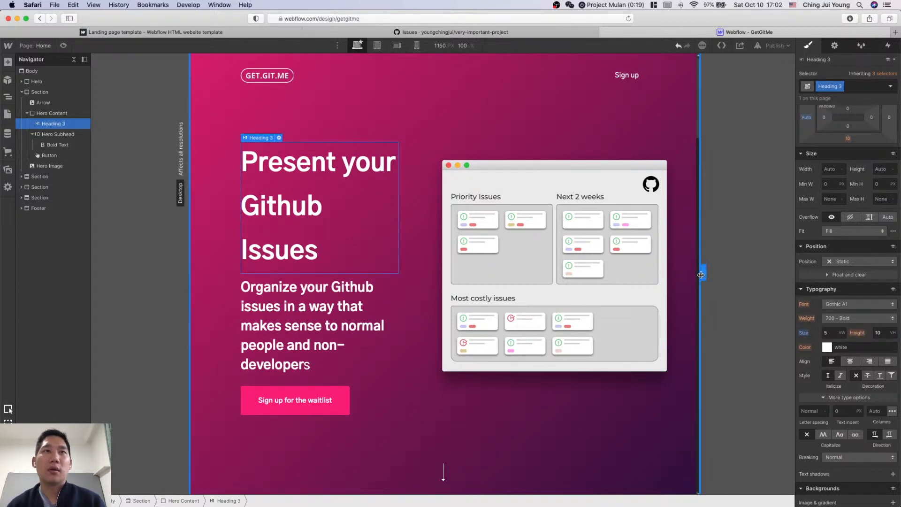
Step: Widen the desktop canvas to 1580 px and set the hero heading's line height to a unitless 1.25
drag(703, 273, 794, 273)
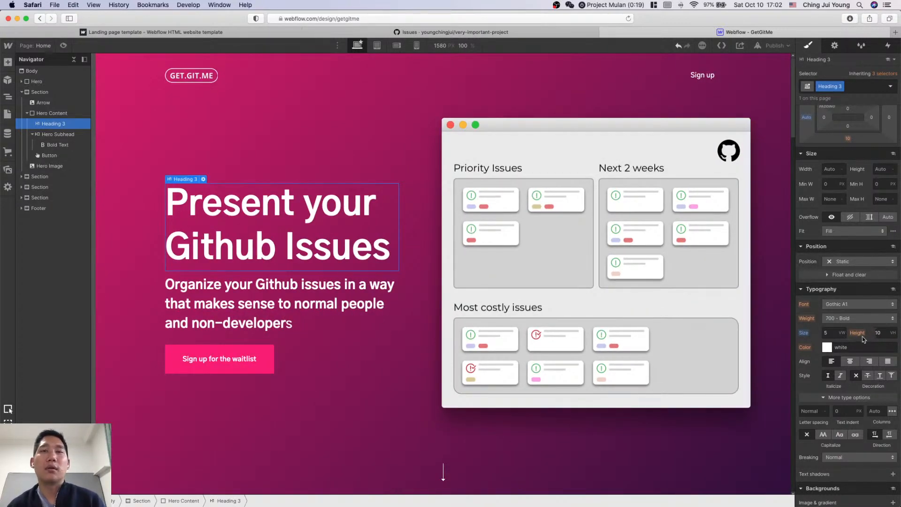
click(887, 333)
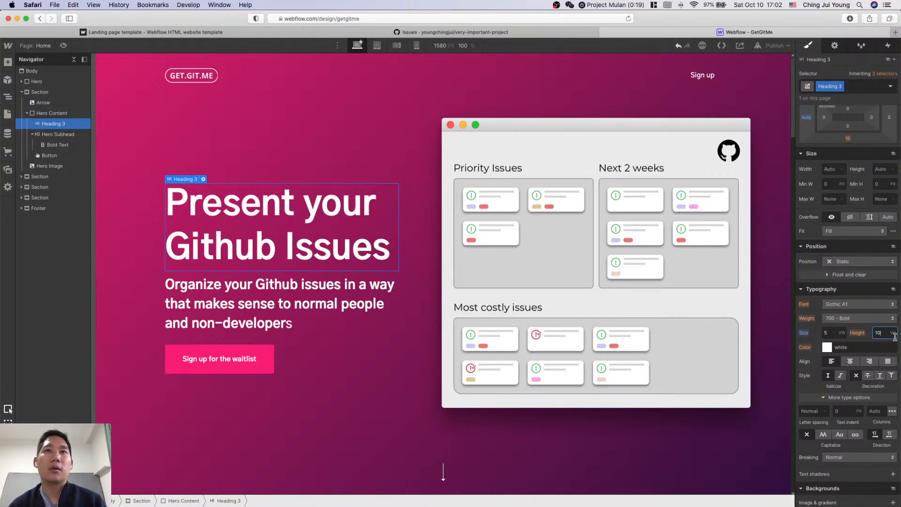
click(894, 334)
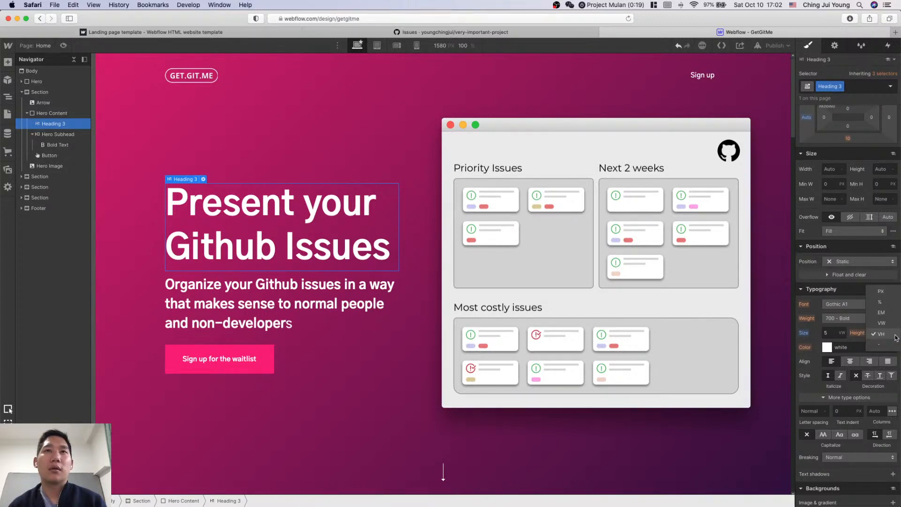
click(884, 344)
click(878, 334)
key(super+a)
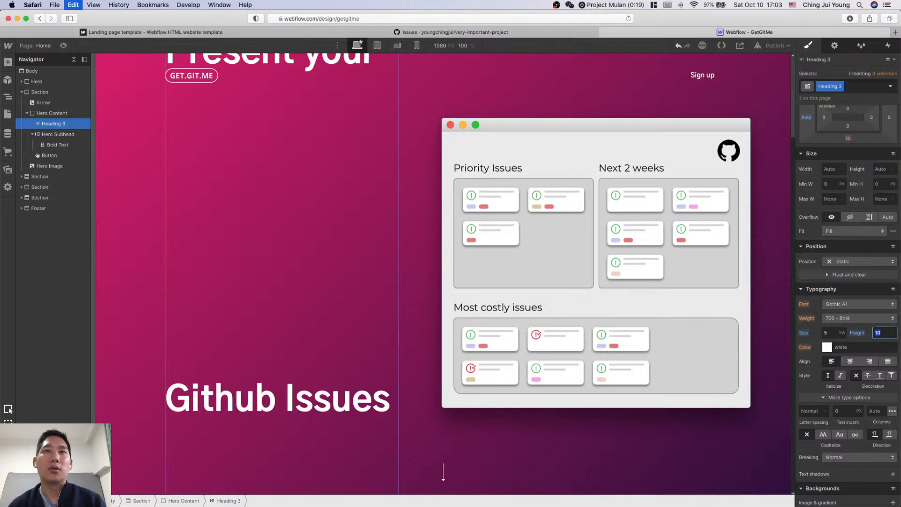
text(1)
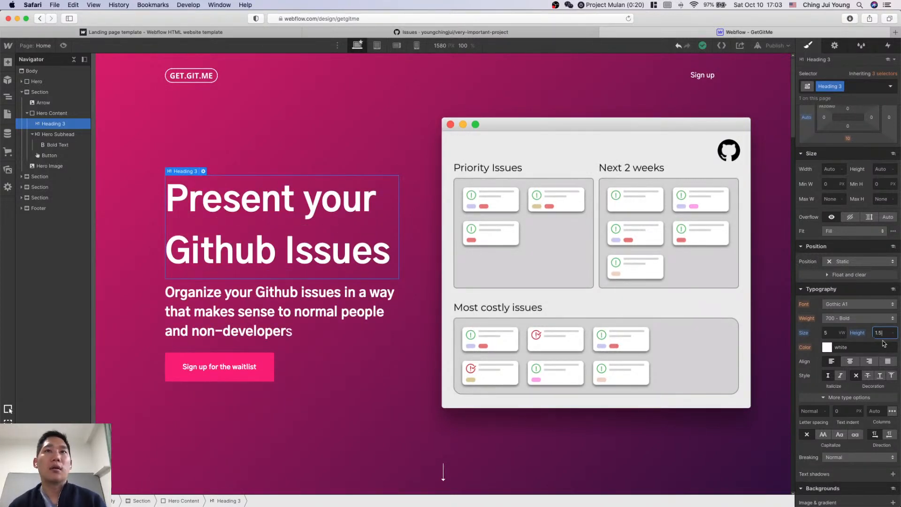
text(.25)
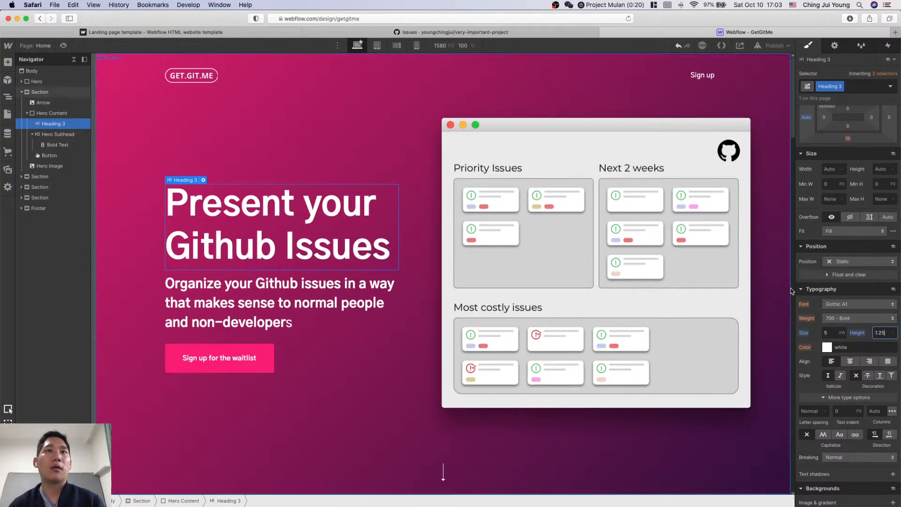
scroll(788, 292, down, 10)
scroll(787, 292, up, 10)
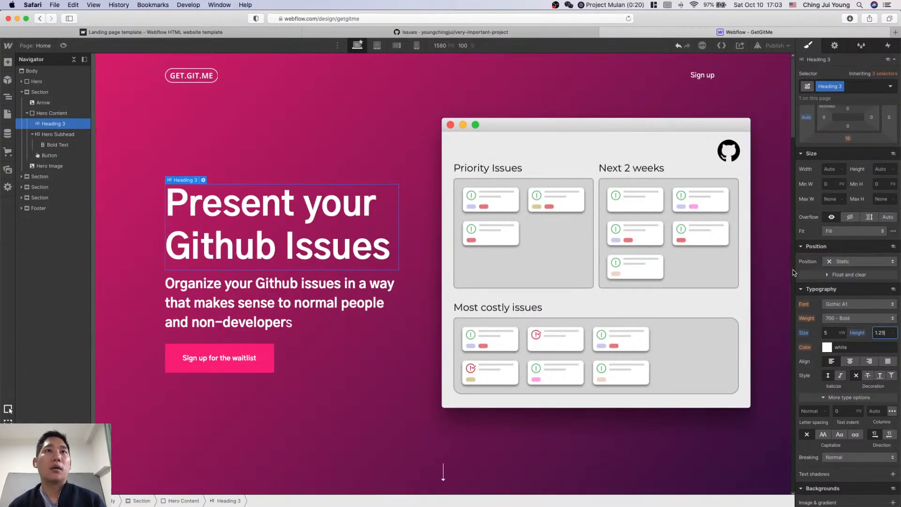
Step: Narrow the desktop canvas to 992 px and set the hero heading's font size to 60 PX
drag(794, 272, 698, 277)
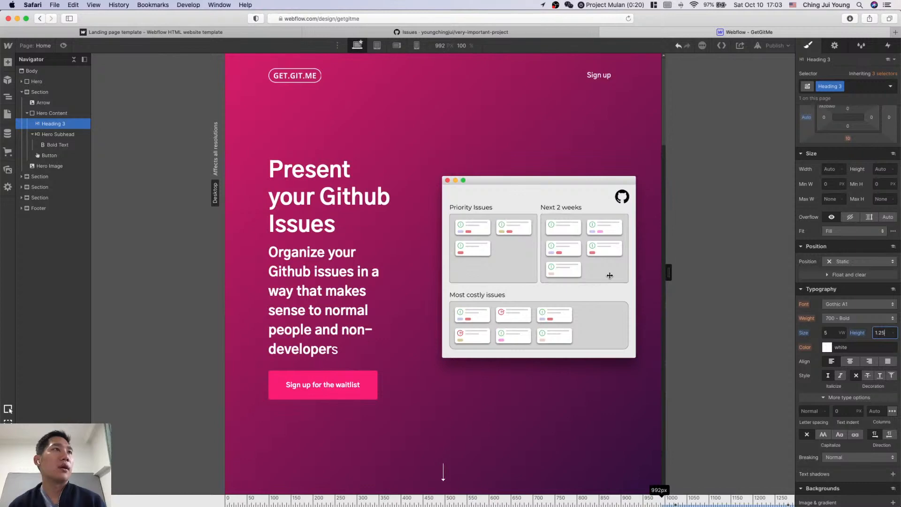
drag(610, 275, 348, 317)
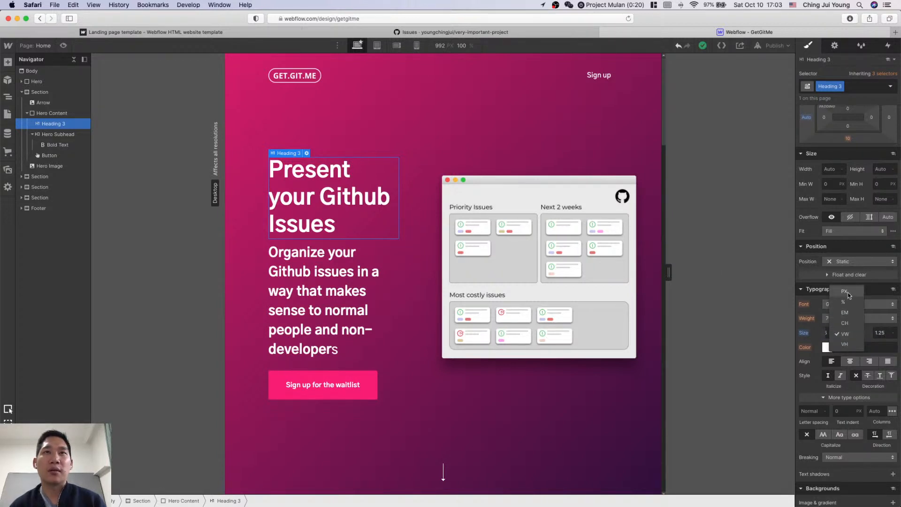
key(Return)
text(60)
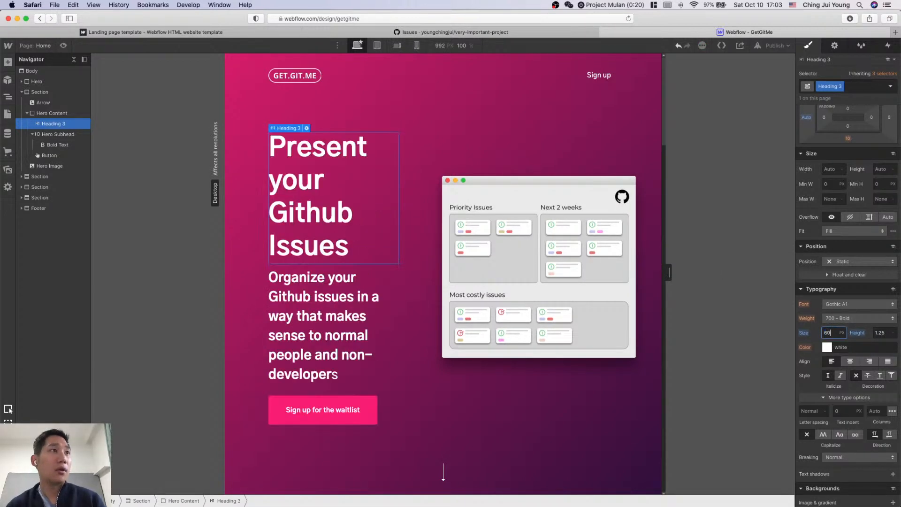
drag(669, 273, 801, 274)
drag(703, 287, 461, 298)
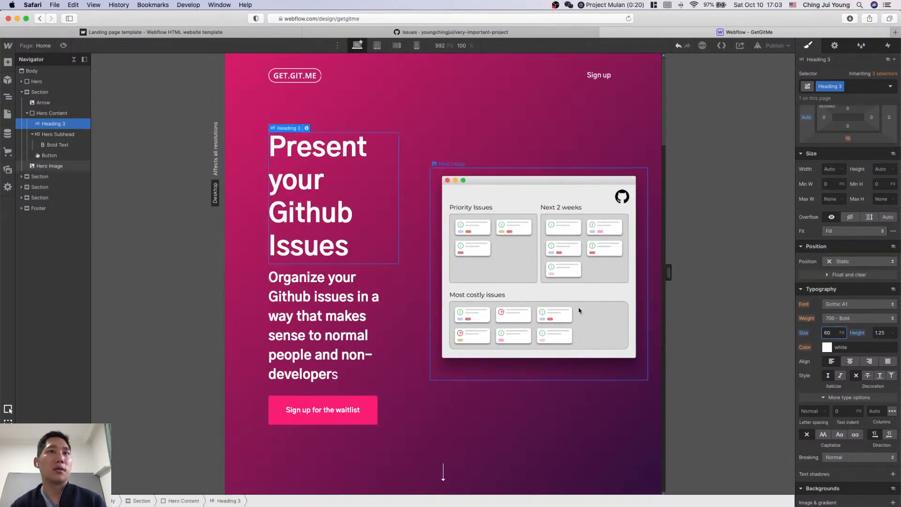
Step: Try a font size of 64 PX on the hero heading and return it to 60 PX
key(shift+Up)
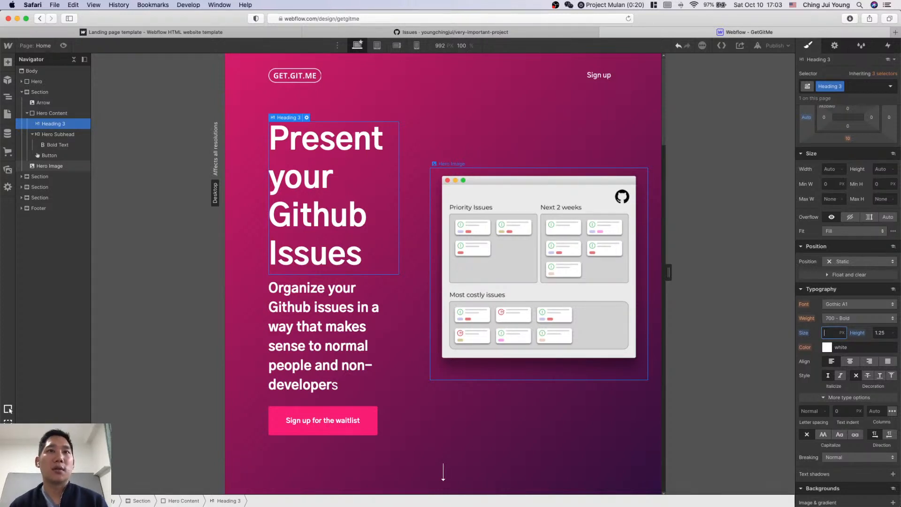
text(64)
key(Return)
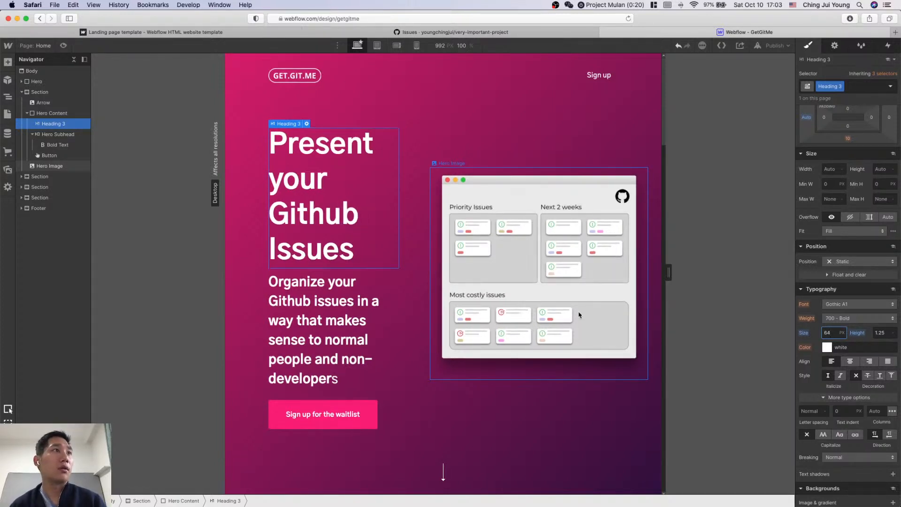
key(Return)
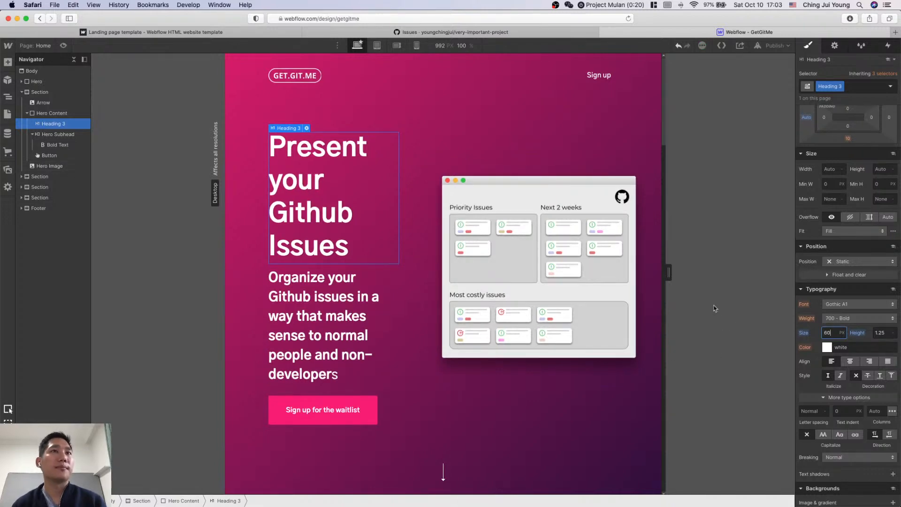
Step: Widen the desktop canvas to 1580 px and center-align the hero heading on the tablet breakpoint
drag(670, 277, 849, 276)
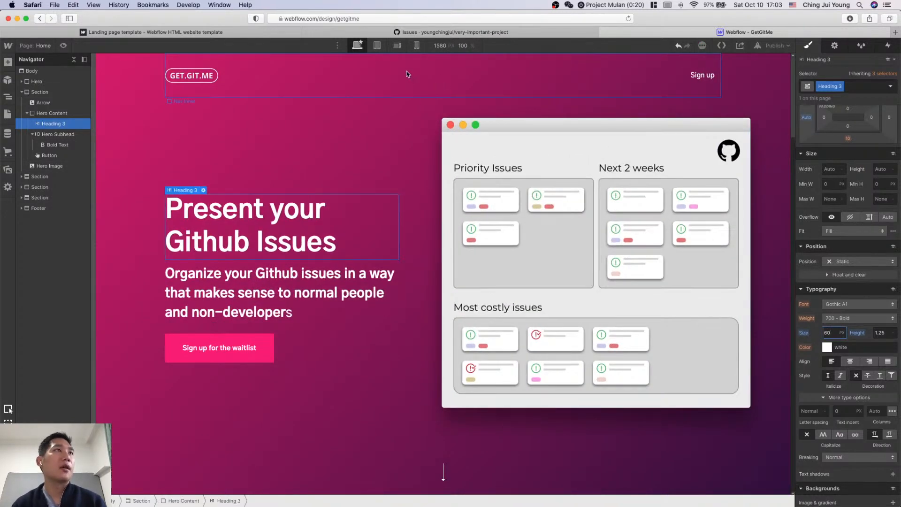
click(377, 47)
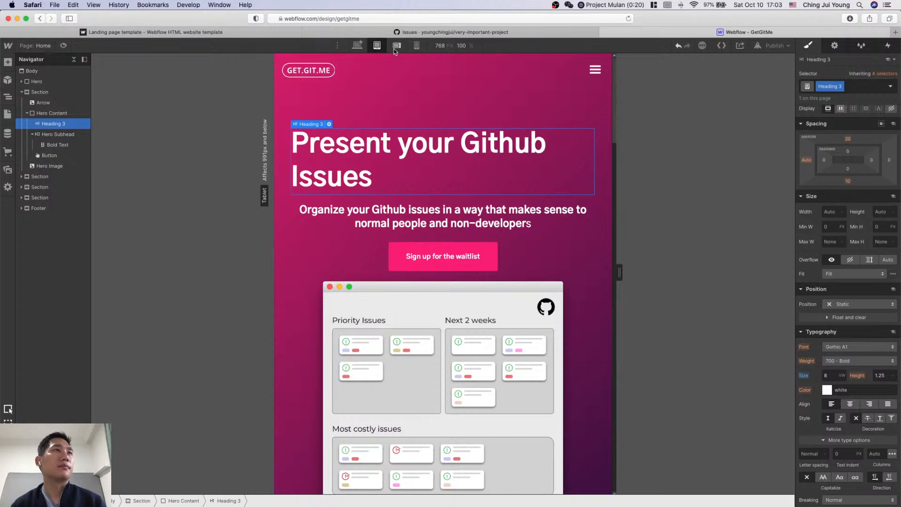
click(851, 404)
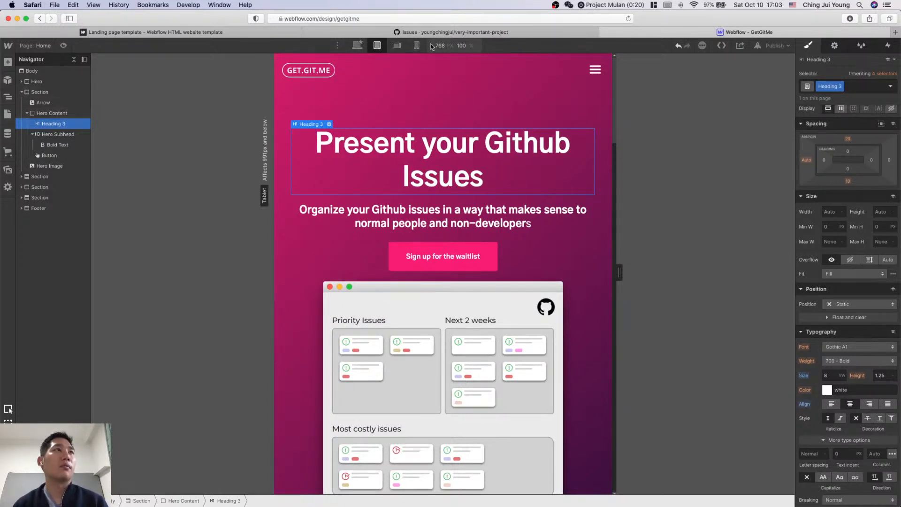
Step: Check the hero heading on the mobile landscape, mobile portrait and tablet breakpoints, and return to the desktop view
click(392, 47)
click(417, 47)
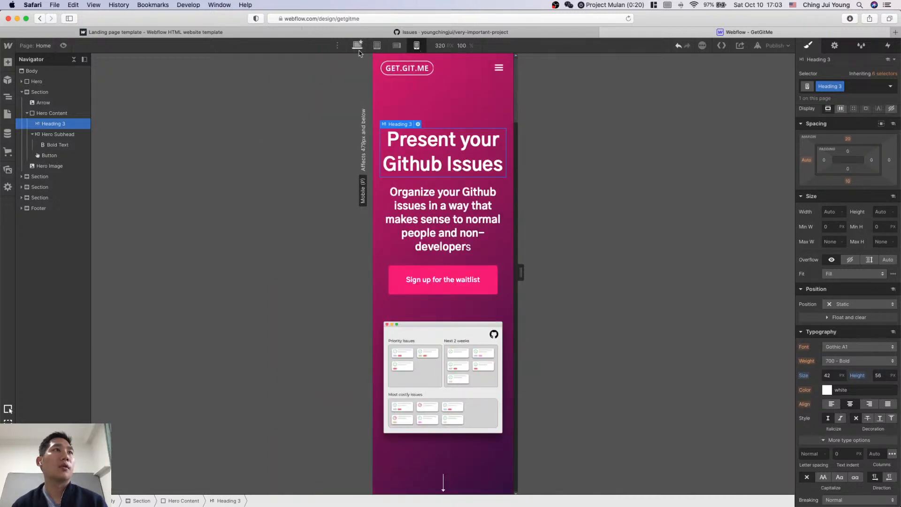
click(377, 45)
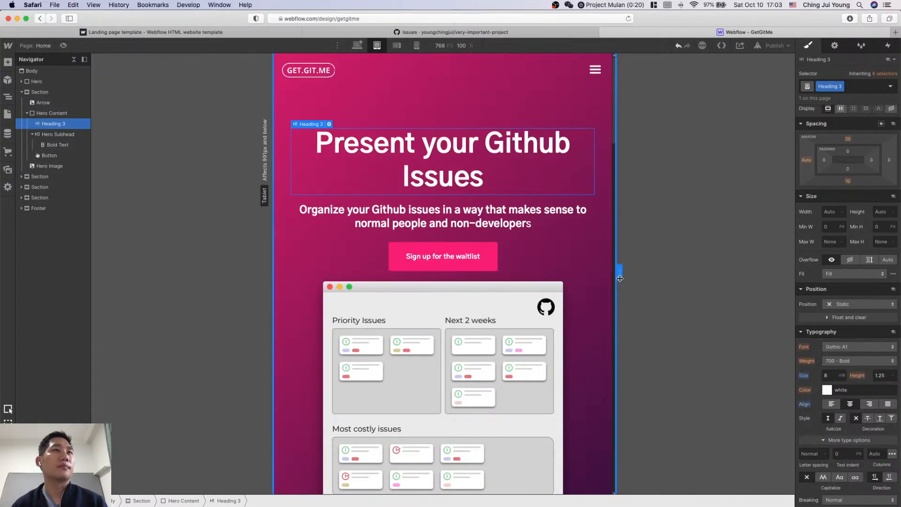
drag(622, 273, 680, 289)
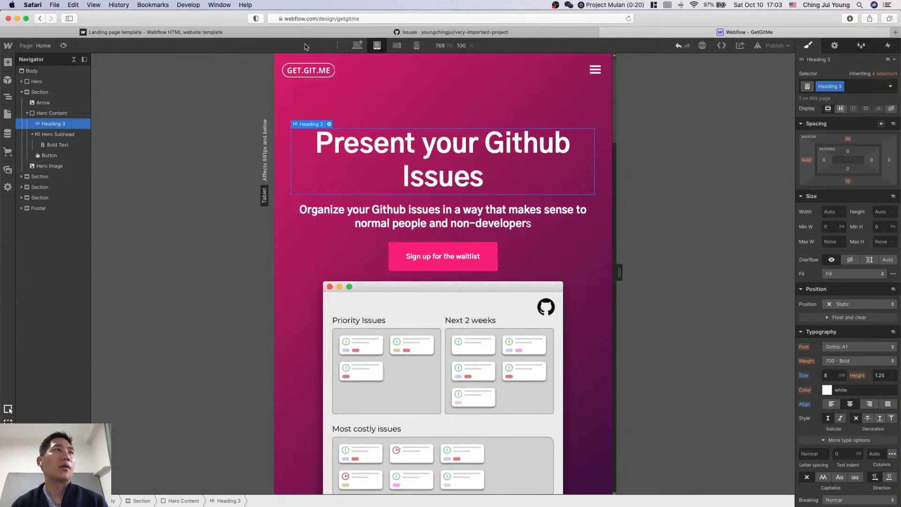
click(358, 45)
Step: Review the desktop hero section and switch to Sketch to compare its subheading wording with the Hero Page design
click(388, 417)
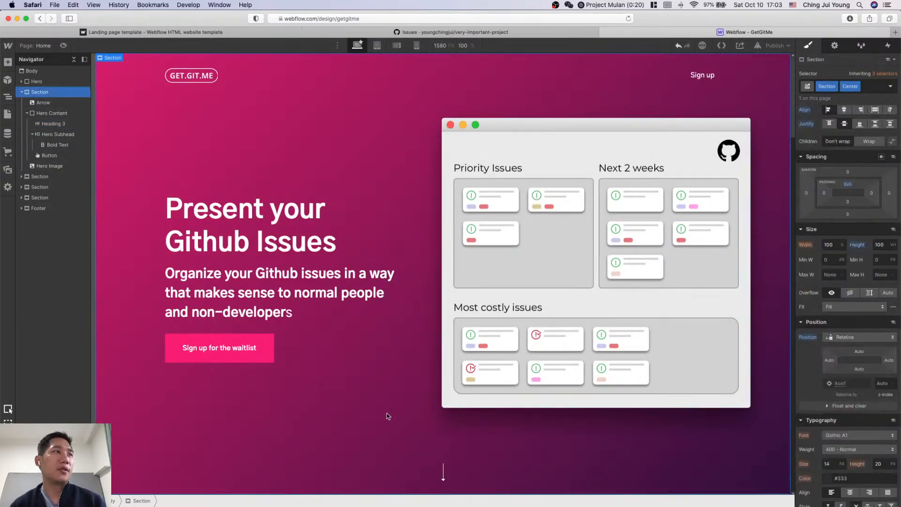
scroll(387, 416, down, 1)
scroll(342, 312, down, 3)
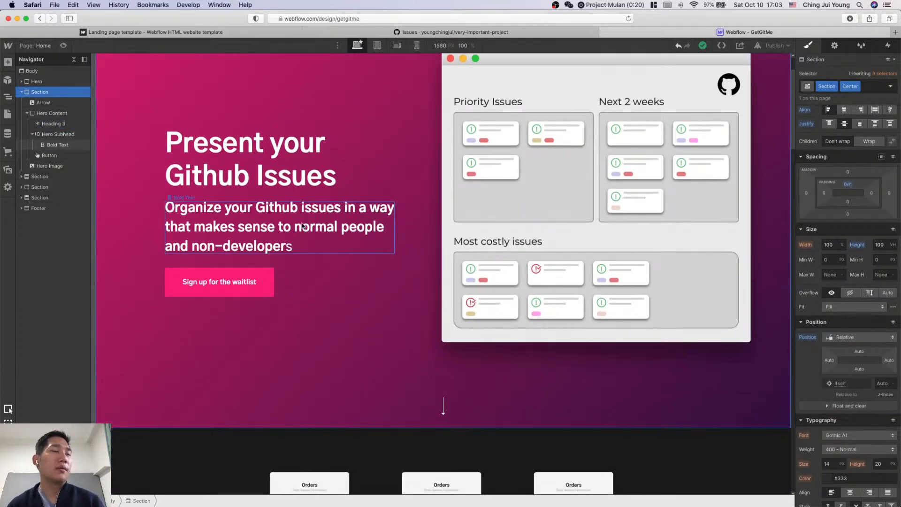
key(super+Tab)
scroll(562, 247, up, 3)
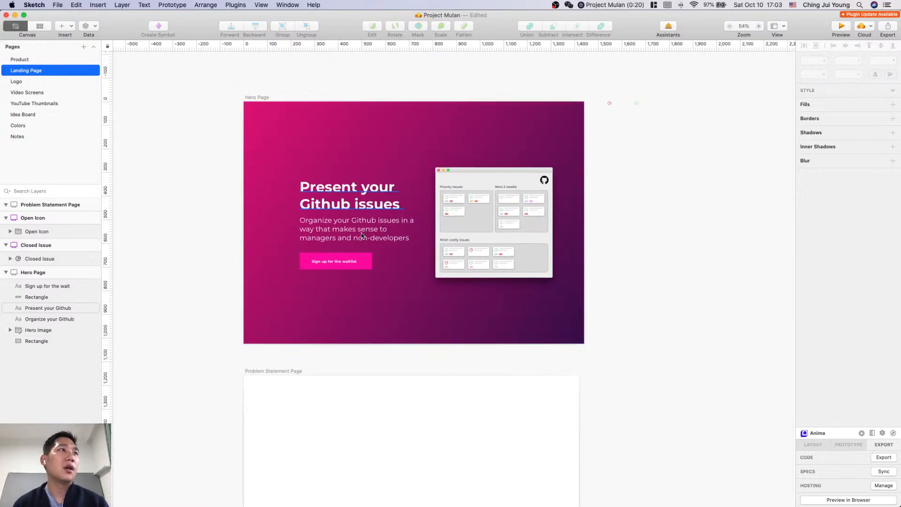
Step: Return to Webflow in Safari and replace "normal people" with "managers" in the hero subheading
key(super+Tab)
click(311, 226)
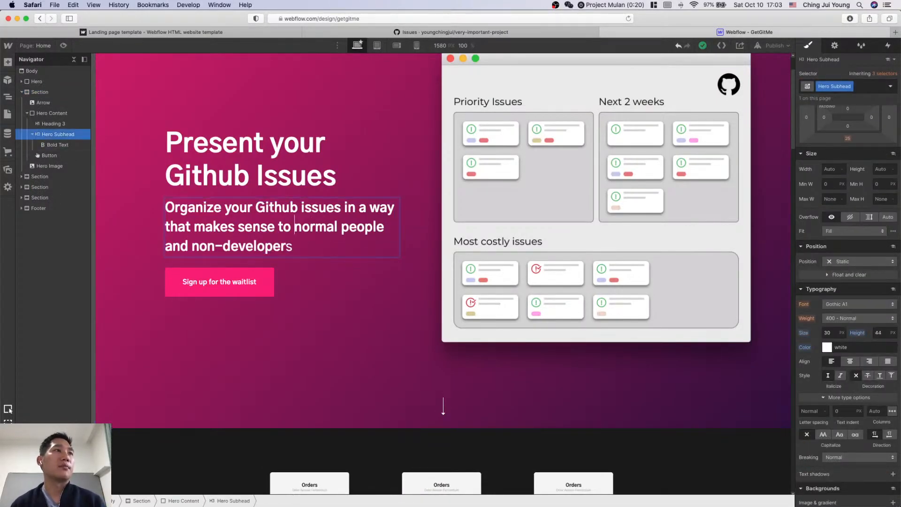
drag(295, 227, 384, 227)
text(managewrs)
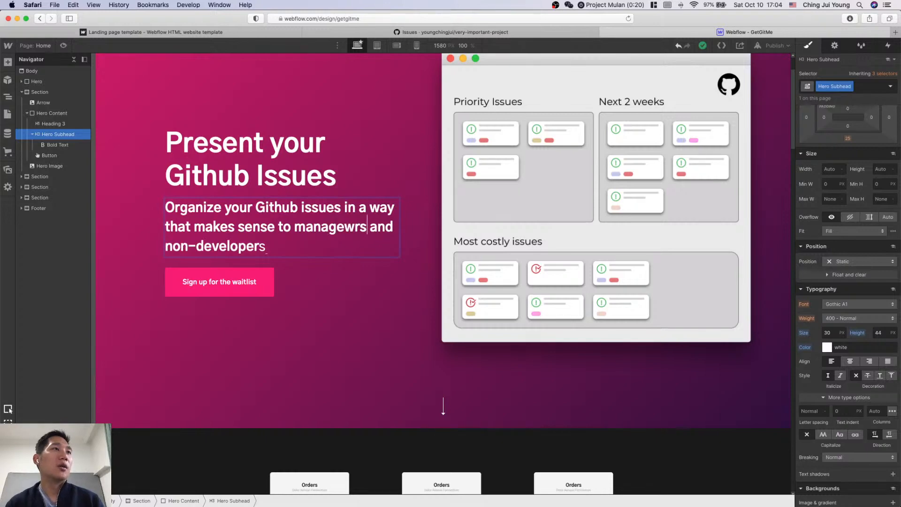
text(rs)
click(317, 263)
Step: Center-align the "Are you tired of copying and pasting Github issues" heading in the problem section
scroll(348, 338, down, 5)
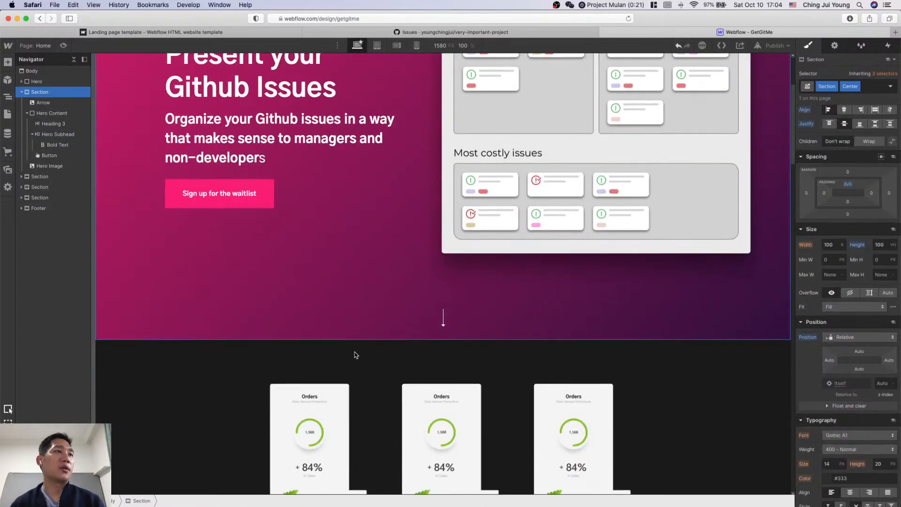
scroll(354, 355, down, 8)
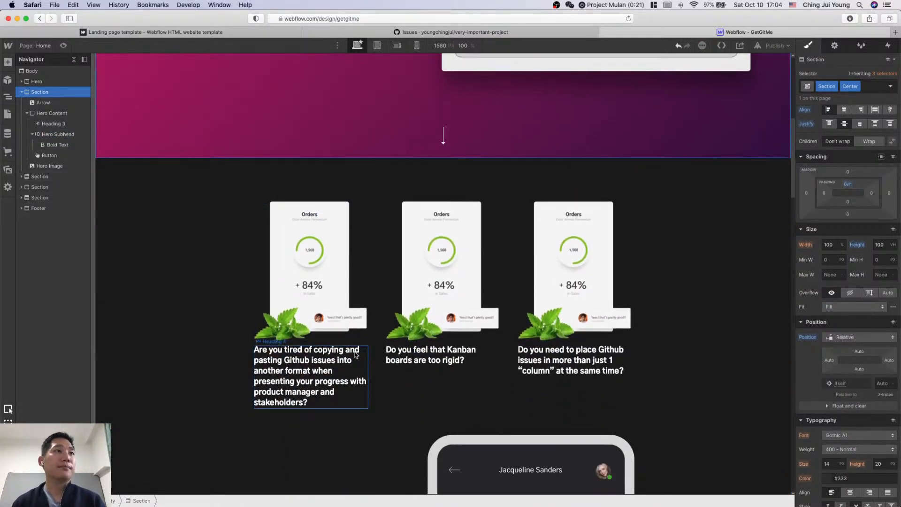
click(342, 330)
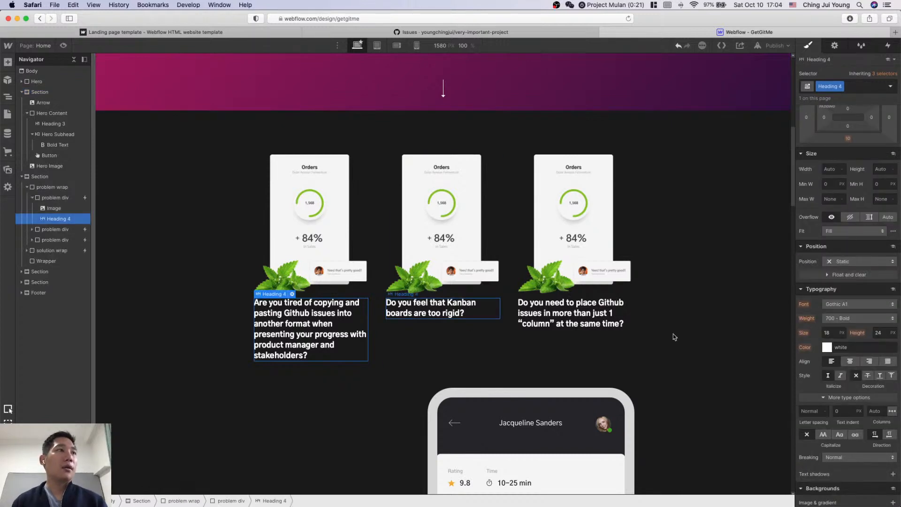
click(850, 361)
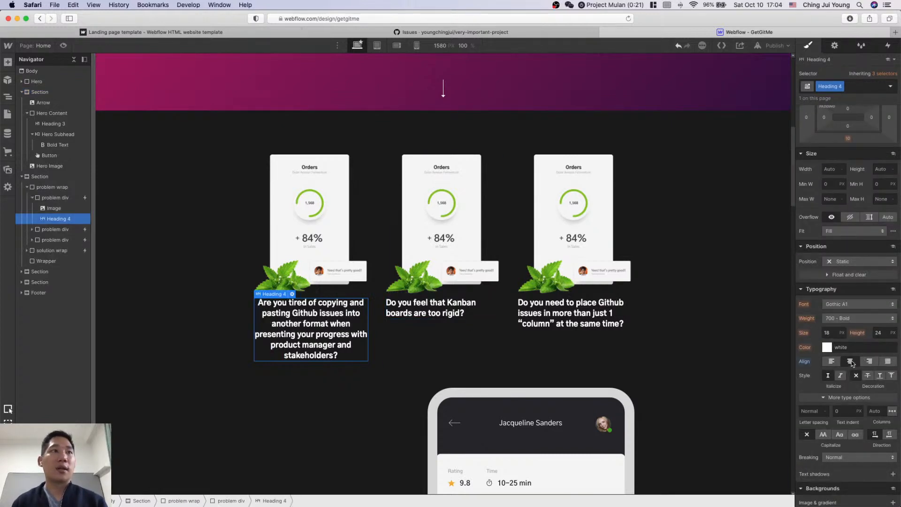
Step: Apply the existing Heading 4 class to the "Do you feel that Kanban boards are too rigid?" heading
click(432, 314)
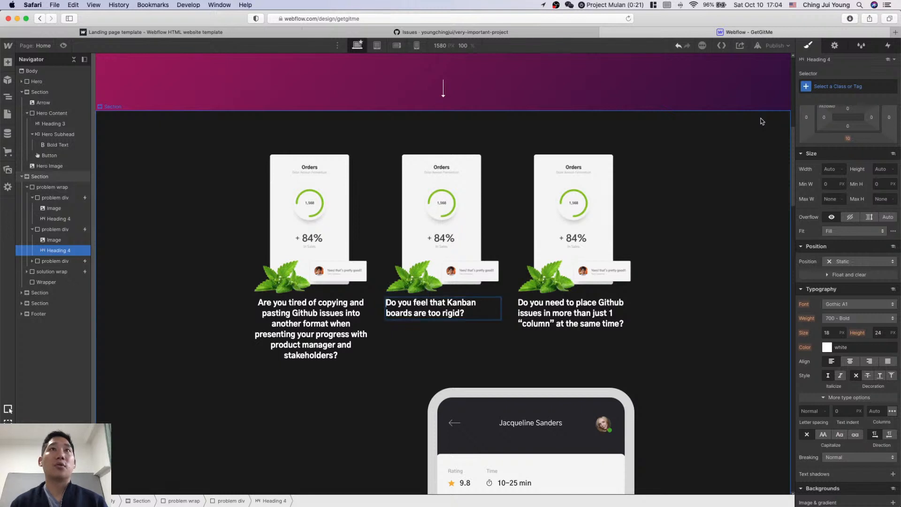
click(836, 87)
text(heading)
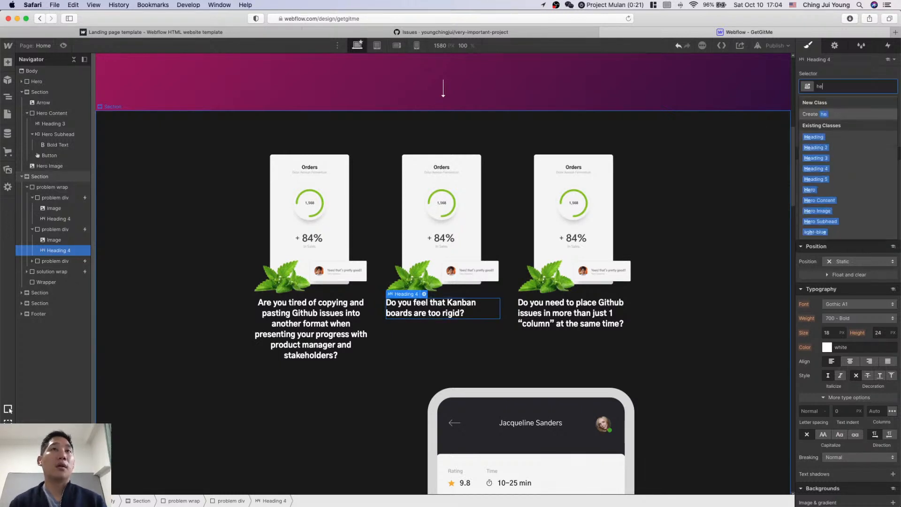
key(Down)
key(Down)
key(Down)
key(Down)
key(Return)
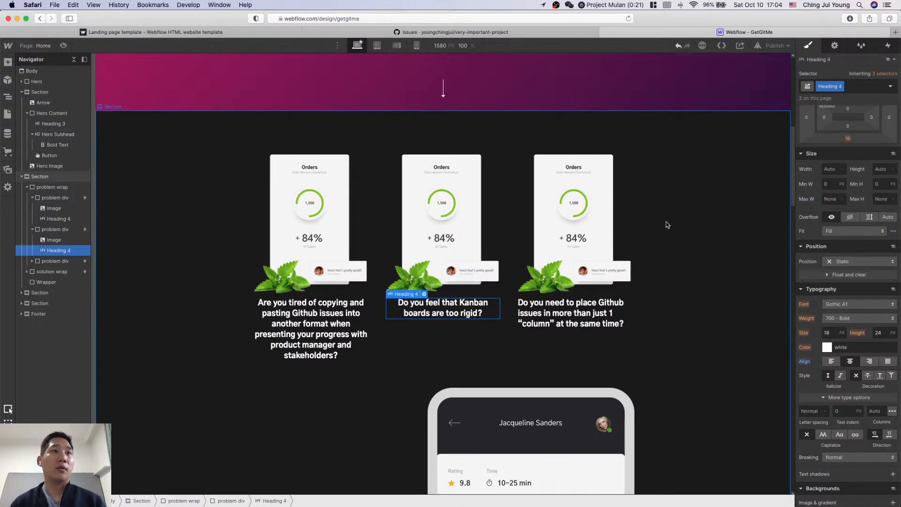
Step: Apply the existing Heading 4 class to the "Do you need to place Github issues in more than just 1 column" heading
click(571, 312)
click(836, 86)
text(heading)
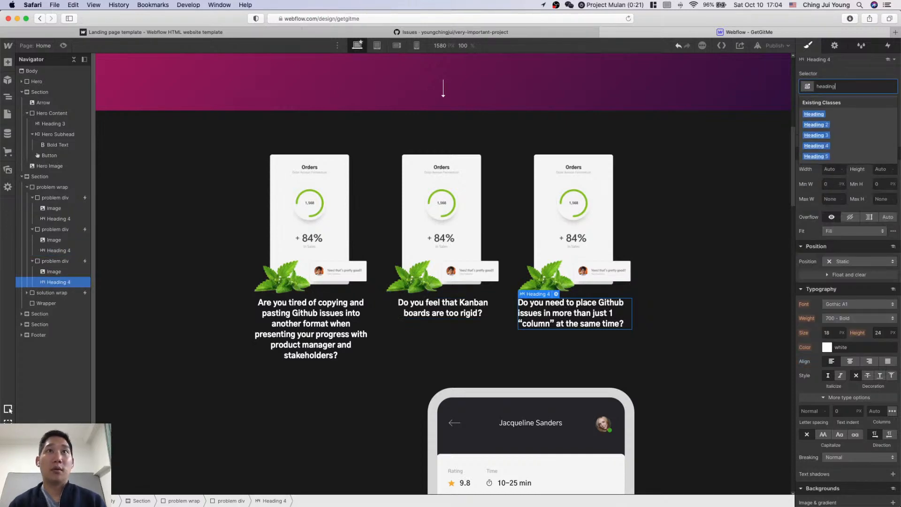
key(Down)
key(Down)
key(Down)
key(Down)
key(Return)
Step: Review the problem, solution and hero sections of the landing page, ending on the hero image
click(658, 432)
scroll(683, 390, down, 2)
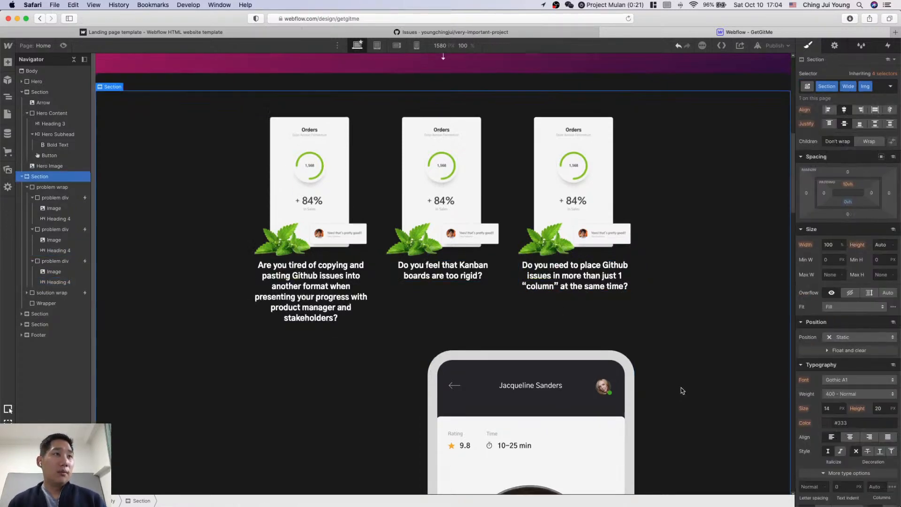
scroll(683, 390, down, 5)
scroll(510, 421, up, 2)
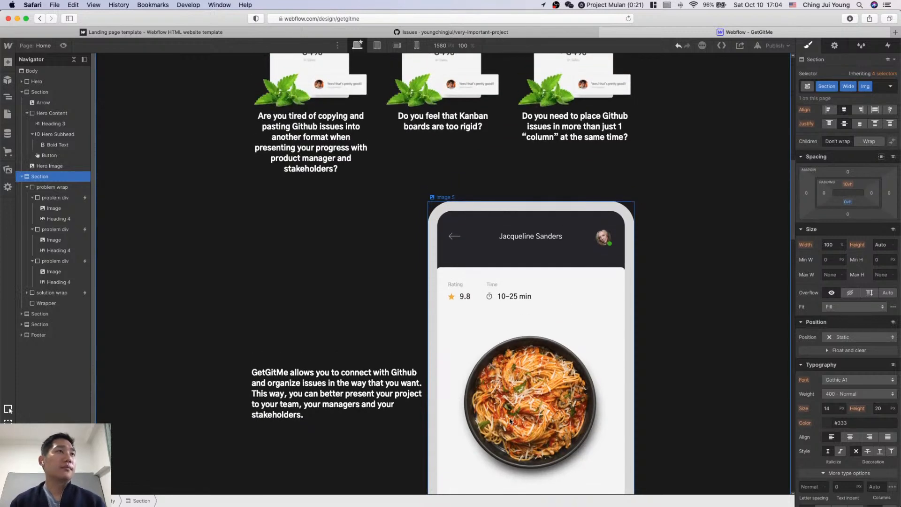
scroll(510, 421, up, 8)
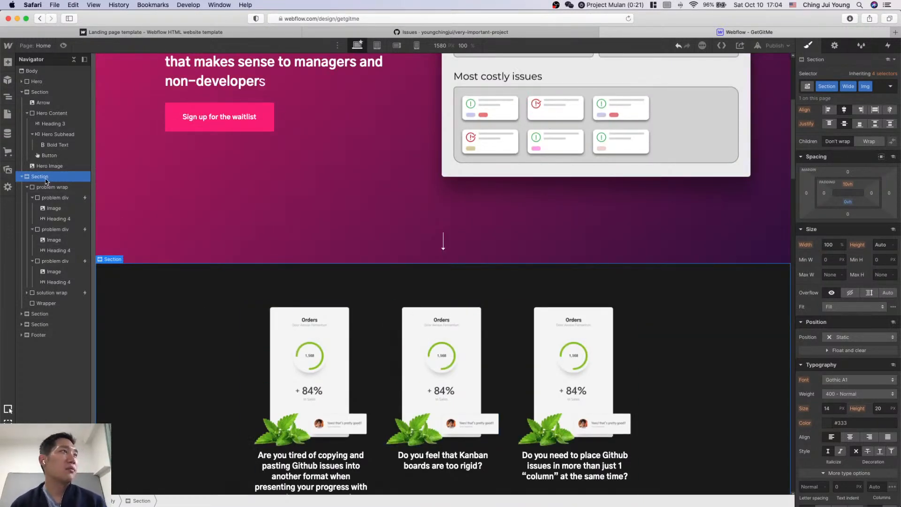
scroll(224, 313, down, 2)
scroll(545, 263, up, 6)
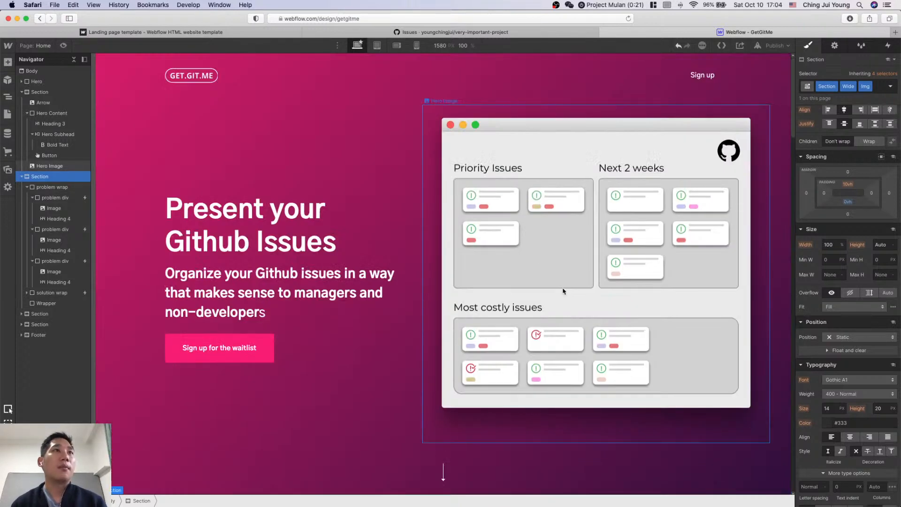
click(640, 312)
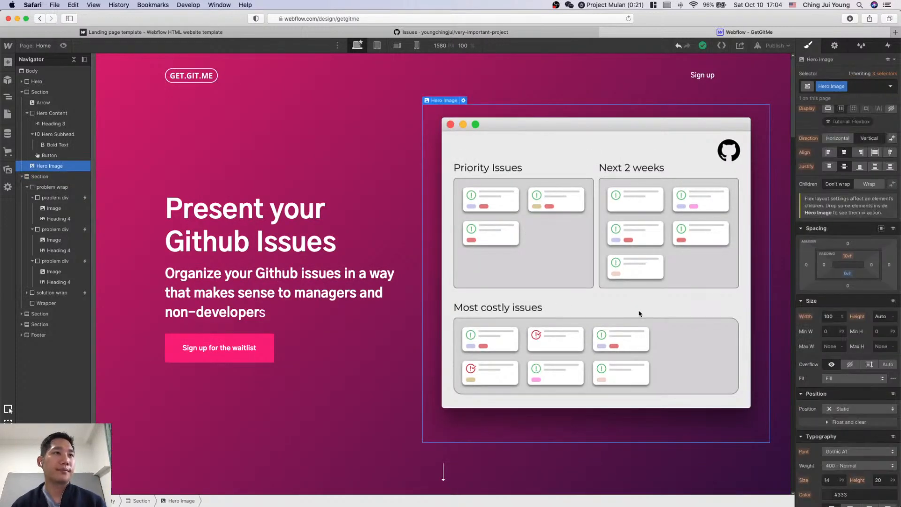
Step: Check the artboards in Sketch, return to Webflow in Safari and inspect the dark problem section's layout and style settings
key(ctrl+Up)
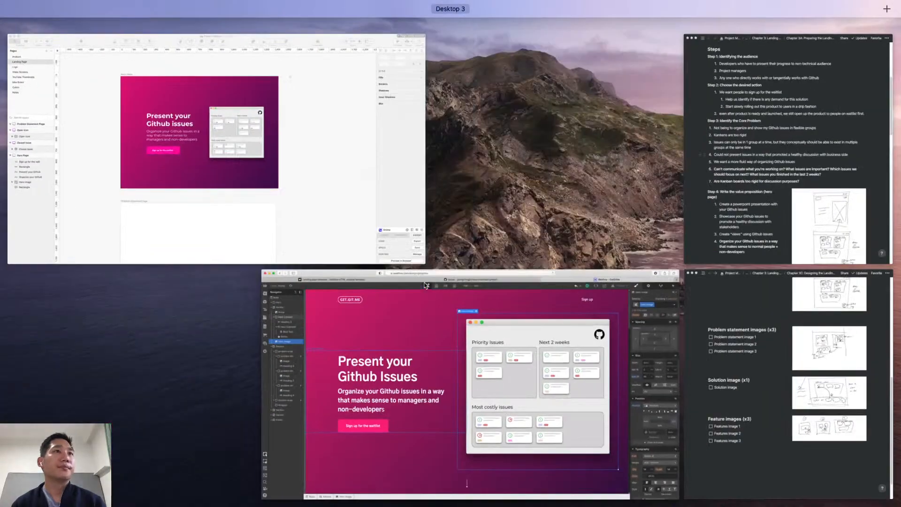
click(302, 109)
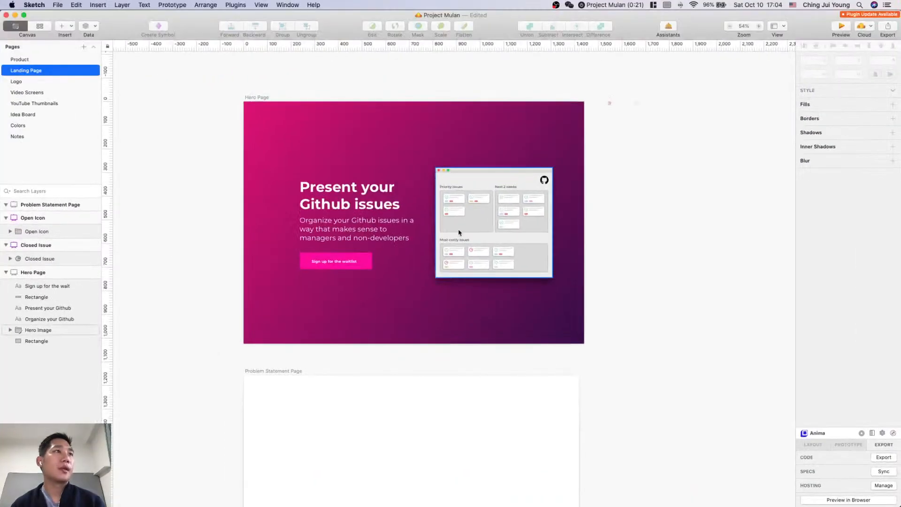
scroll(458, 232, down, 4)
key(super+Tab)
scroll(556, 422, down, 10)
scroll(557, 426, up, 3)
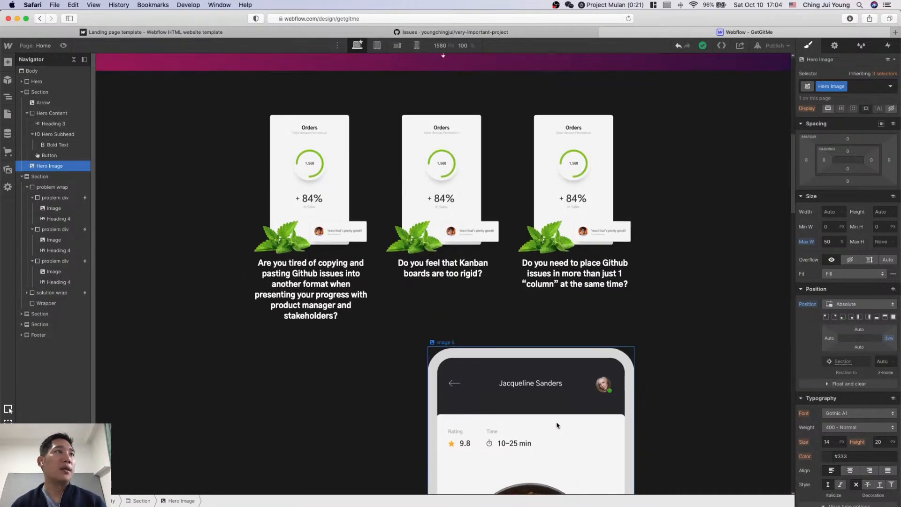
click(214, 235)
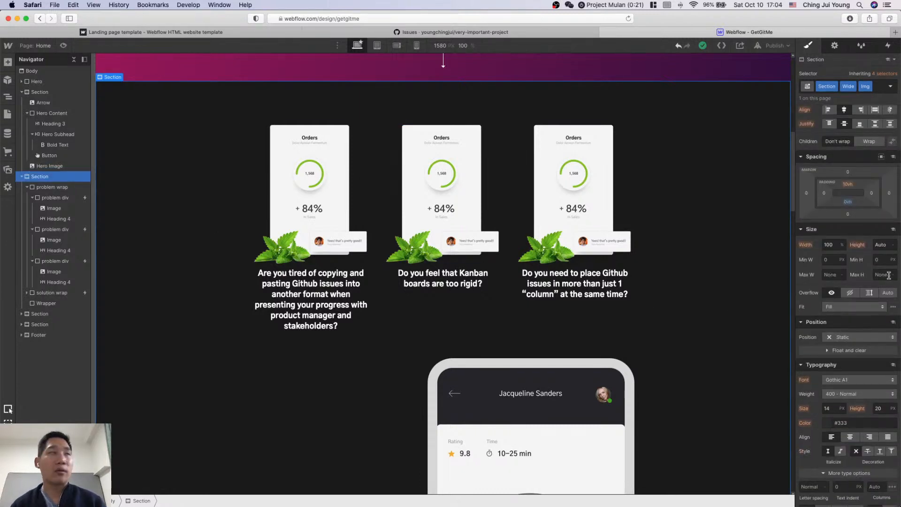
scroll(875, 359, down, 3)
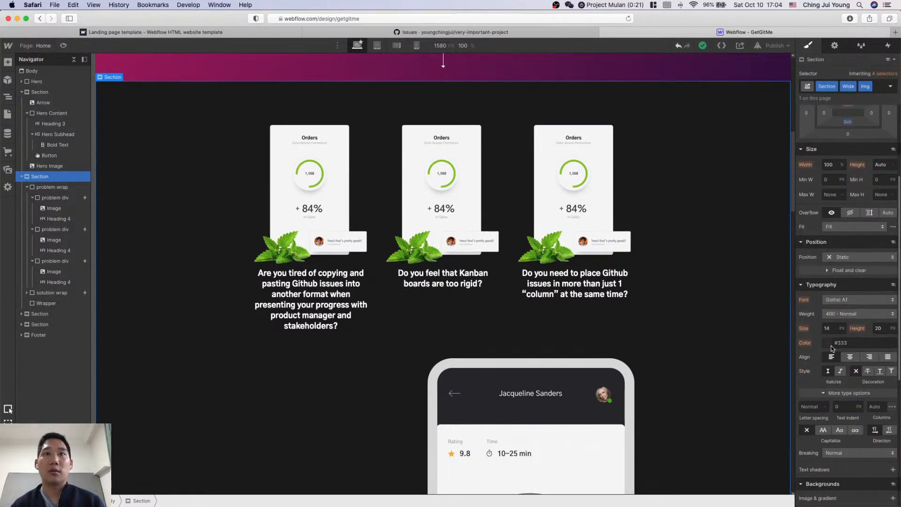
Step: Switch to Sketch and draw a rectangle about 1307 × 802 on the empty Problem Statement Page artboard
key(super+Tab)
click(281, 282)
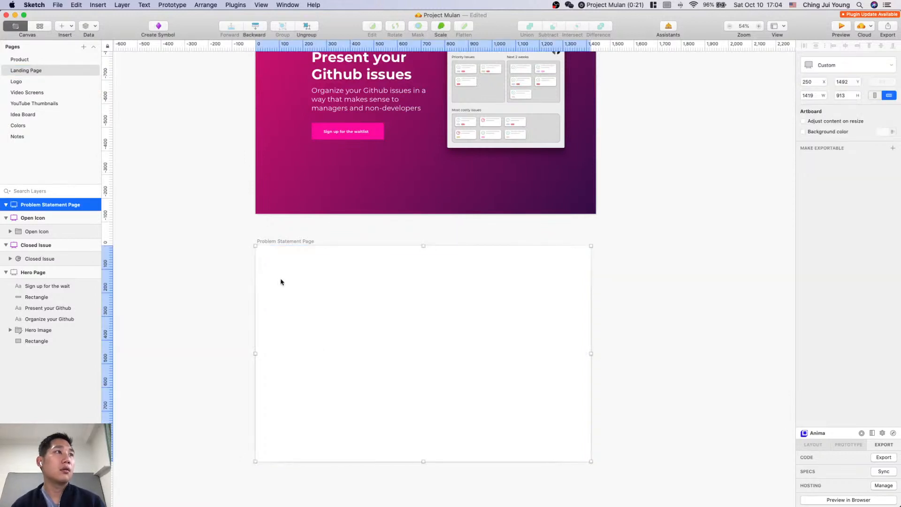
drag(258, 253, 565, 441)
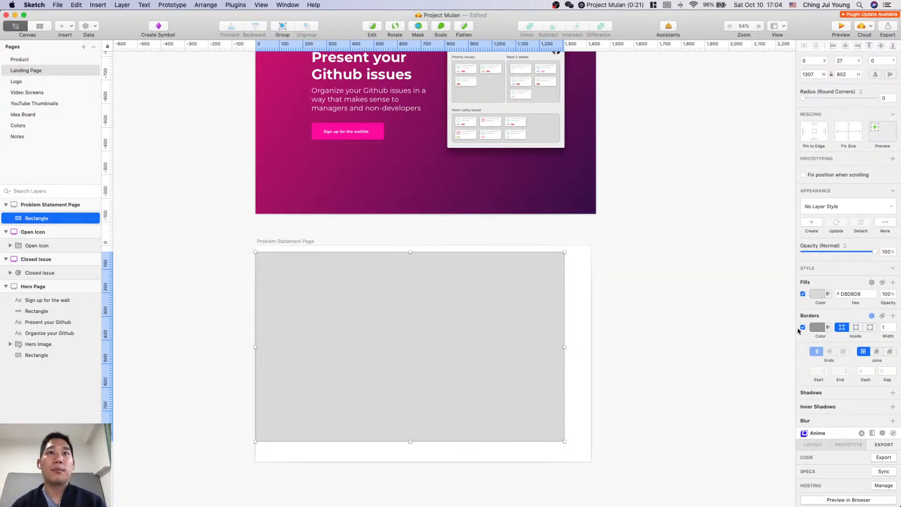
Step: Remove the rectangle's border and set its fill colour to 333333
click(804, 327)
click(820, 295)
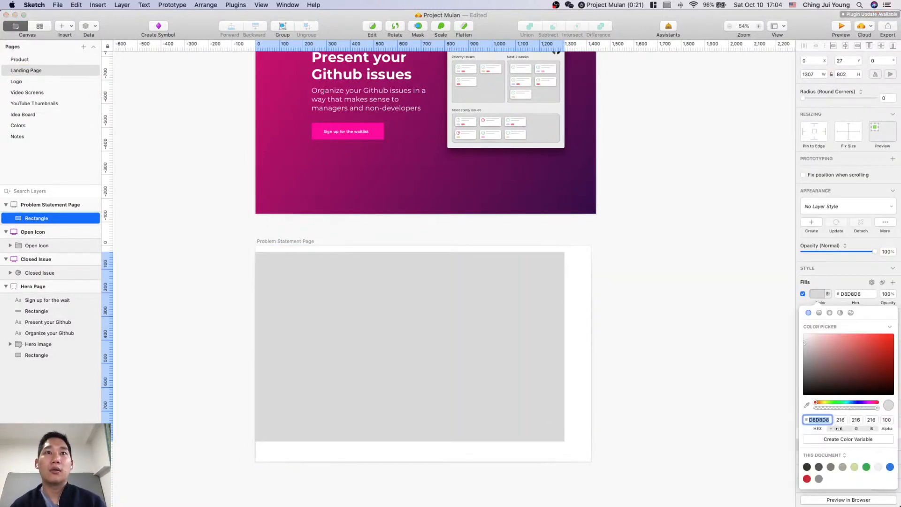
text(333)
key(Return)
click(645, 367)
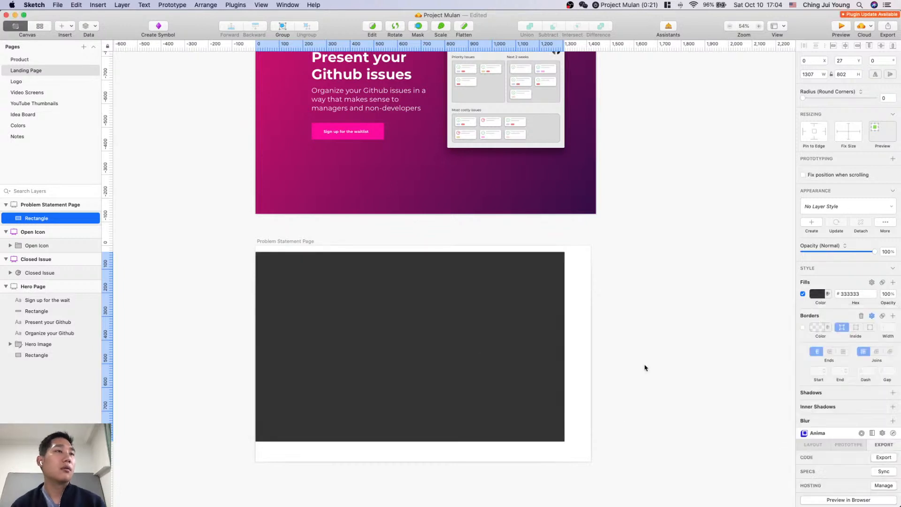
Step: Align the dark rectangle with the artboard's upper-left corner and enlarge it to cover the whole Problem Statement Page artboard
drag(420, 353, 418, 346)
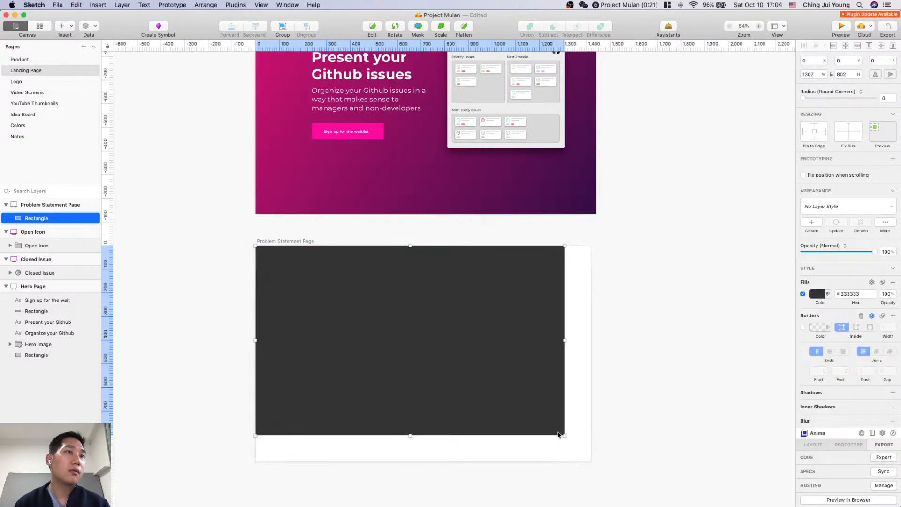
drag(564, 435, 589, 461)
click(606, 463)
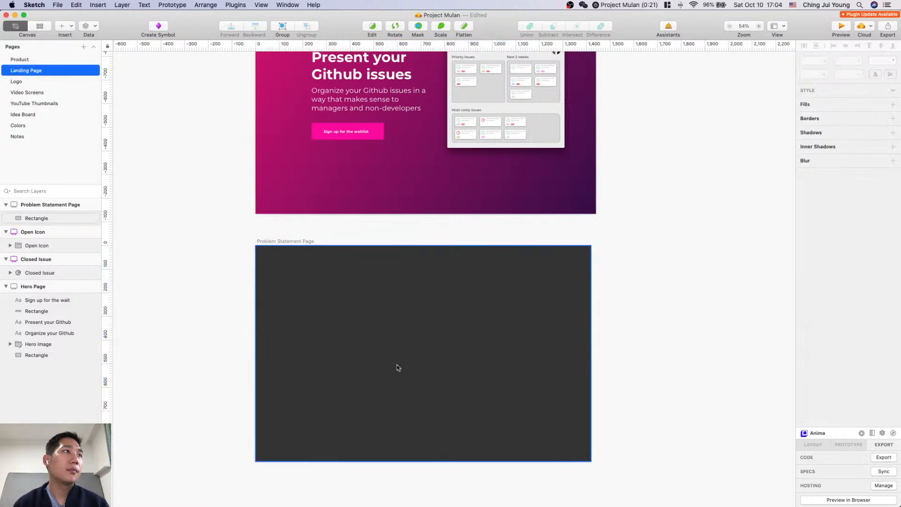
Step: Resize the Problem Statement Page artboard to the Desktop HD preset, 1440 × 1024
click(304, 244)
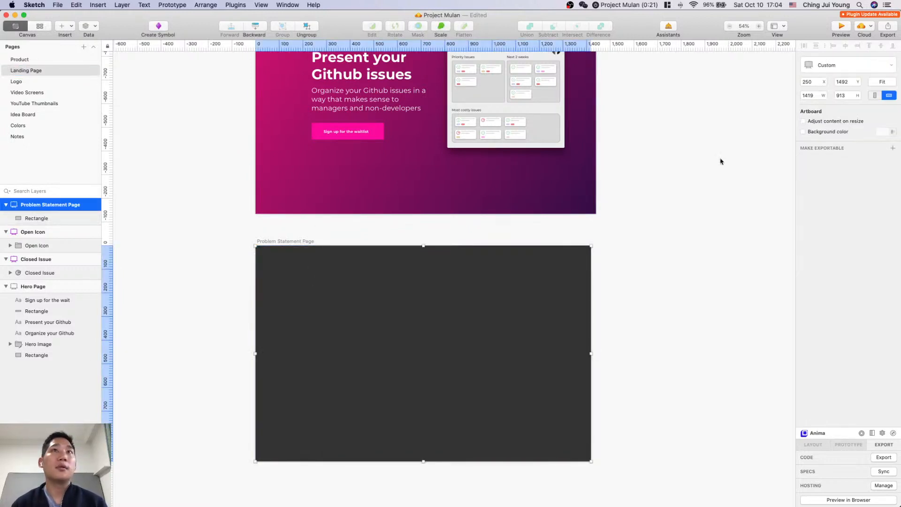
click(861, 66)
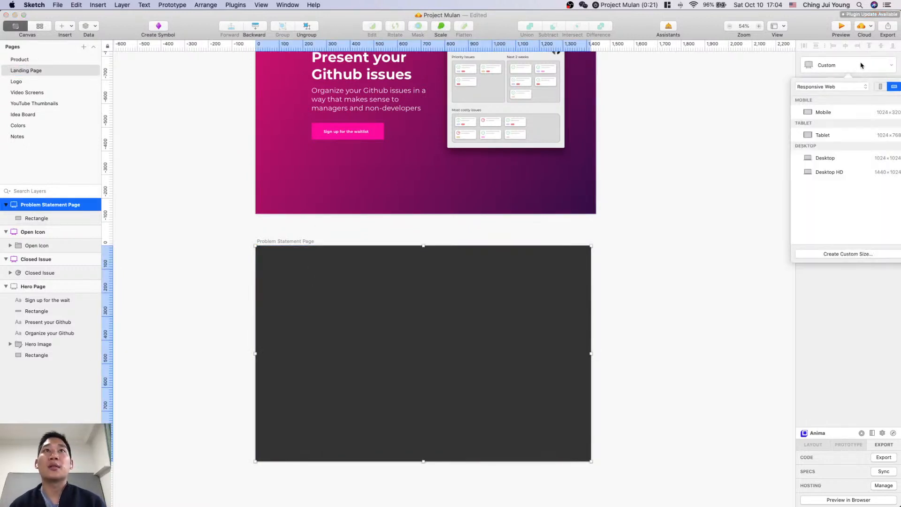
click(840, 172)
click(673, 349)
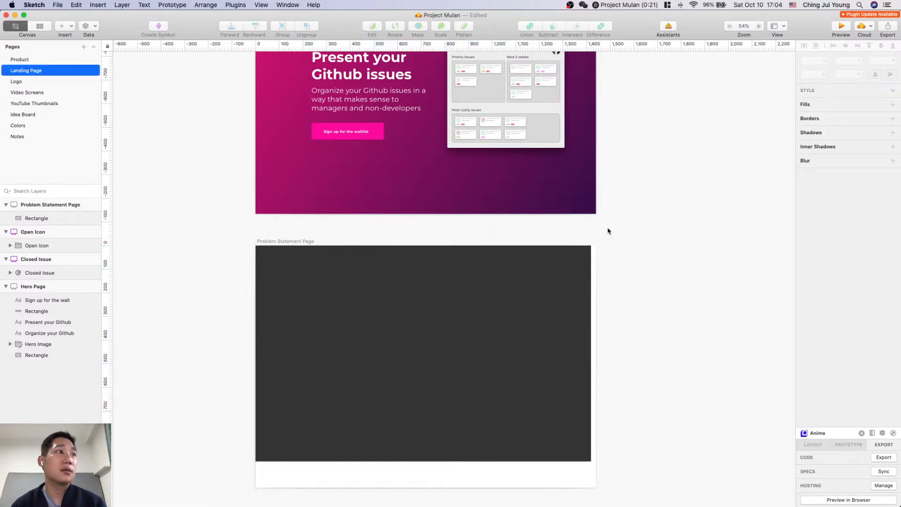
Step: Enlarge the dark rectangle to about 1440 × 1040 to cover the artboard, and move the artboard up closer to the Hero Page
click(308, 294)
drag(594, 466, 596, 488)
click(646, 450)
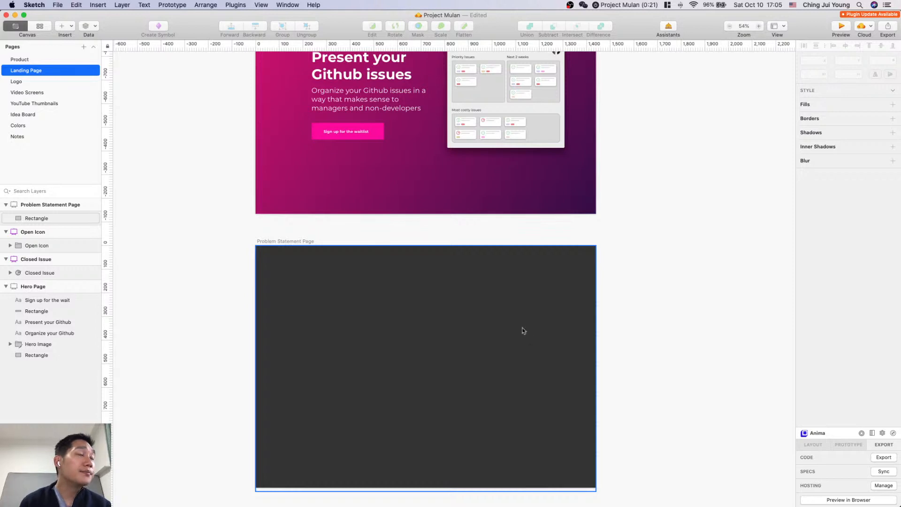
drag(290, 242, 288, 237)
click(697, 272)
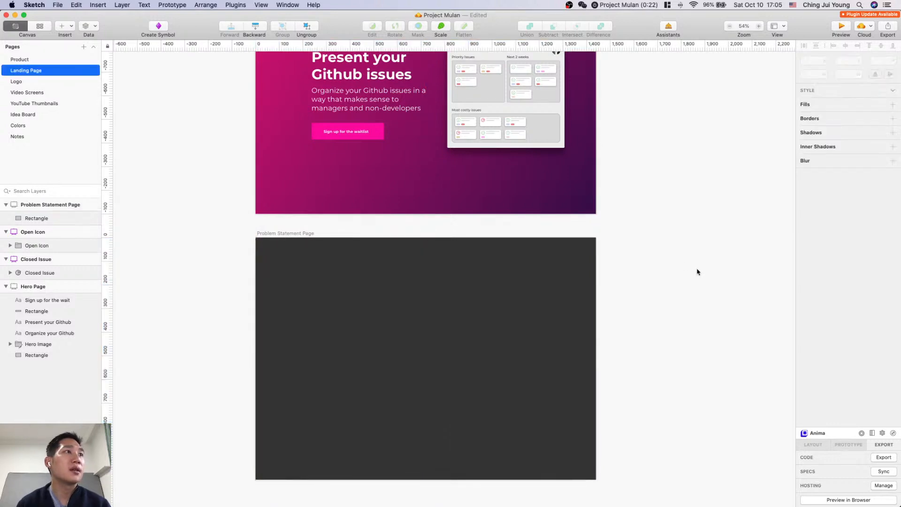
Step: Switch to Webflow in Safari to check the length of the problem and solution section, and return to Sketch
scroll(671, 304, down, 3)
key(super+Tab)
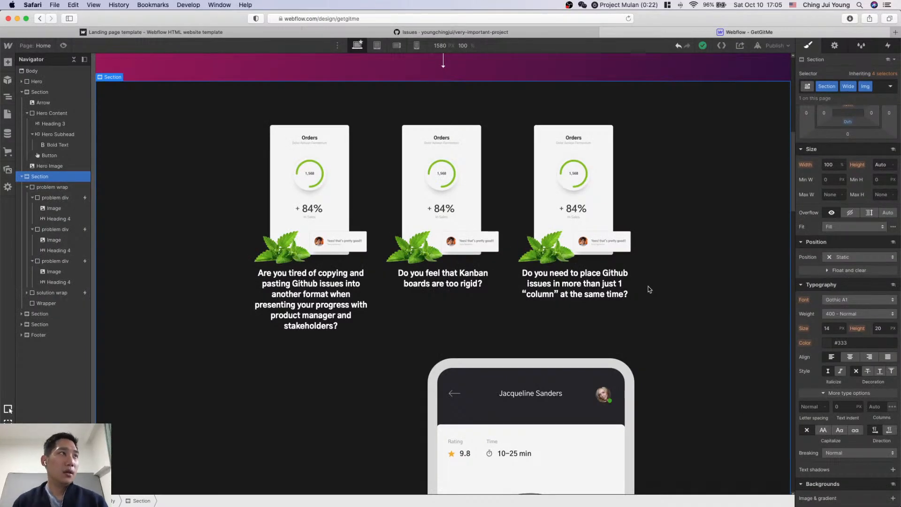
scroll(649, 289, down, 6)
scroll(648, 288, up, 5)
key(super+Tab)
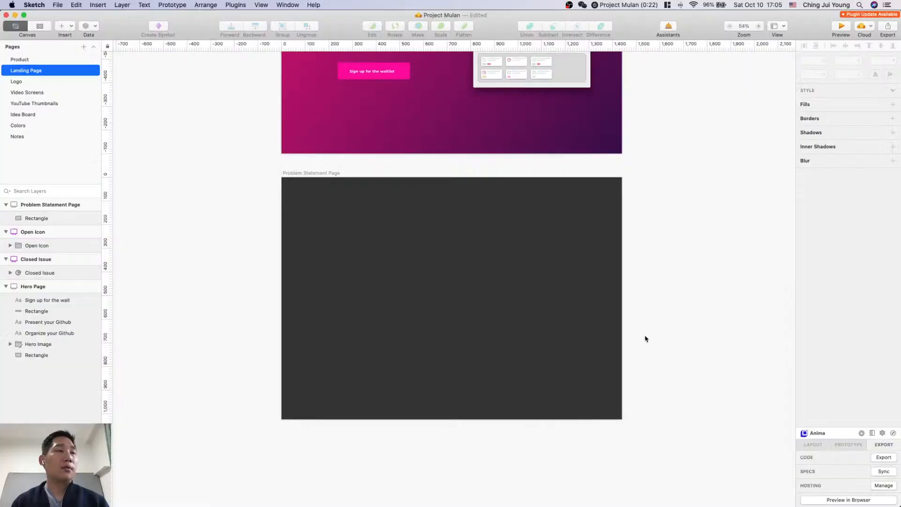
Step: Stretch the dark rectangle downward past the Problem Statement Page artboard's lower edge to a height of about 1599
scroll(624, 361, down, 5)
click(480, 271)
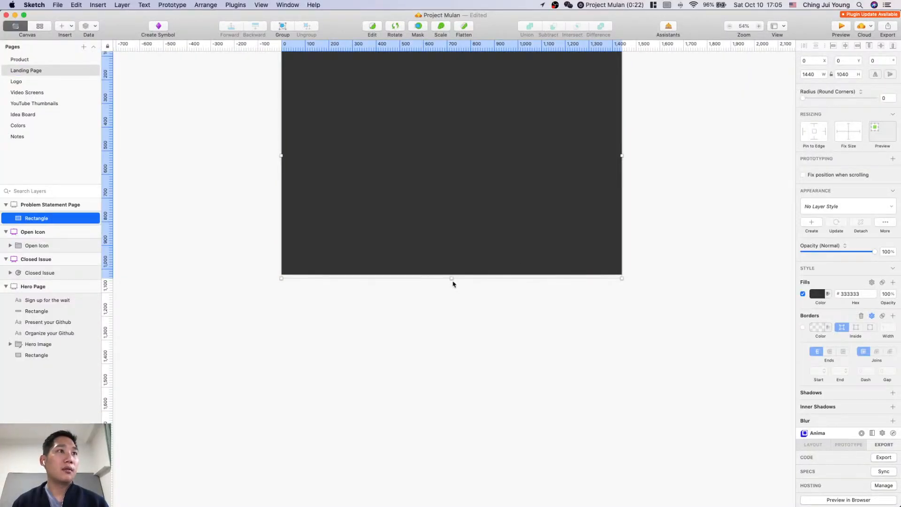
drag(454, 283, 457, 400)
click(667, 275)
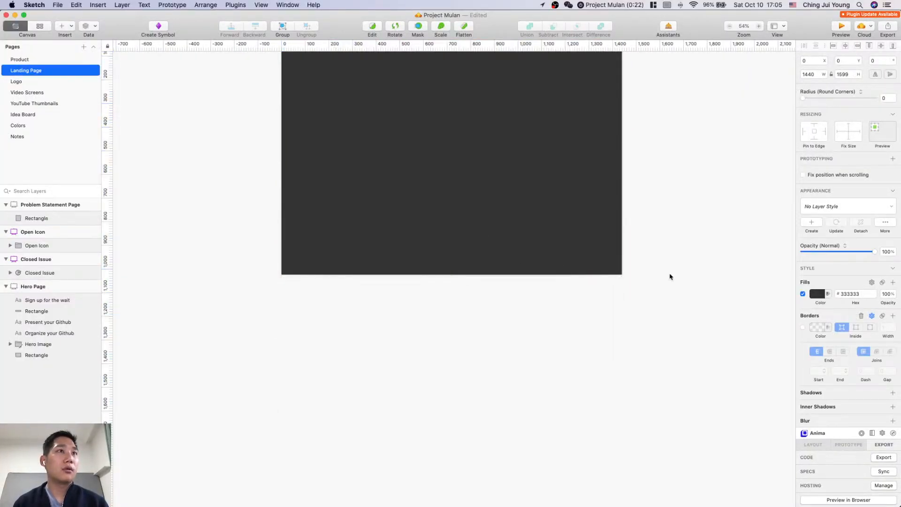
click(578, 268)
double_click(460, 212)
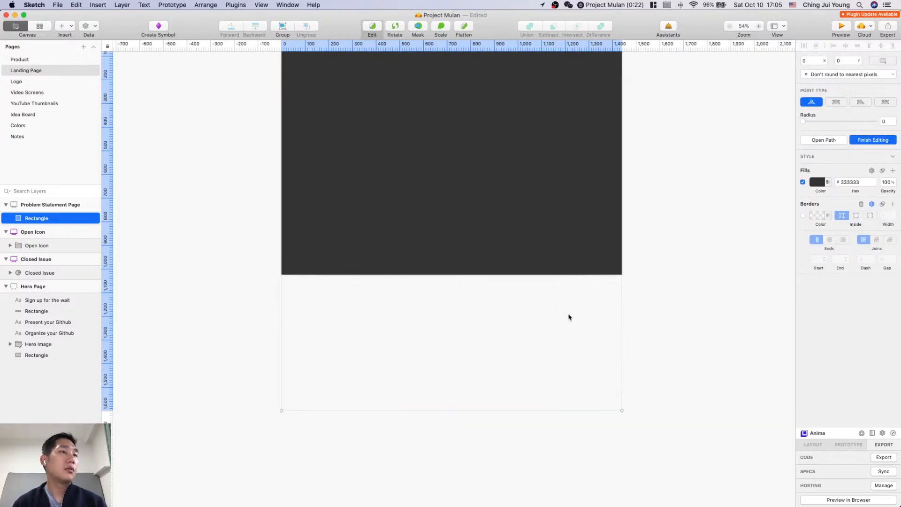
click(712, 279)
click(688, 374)
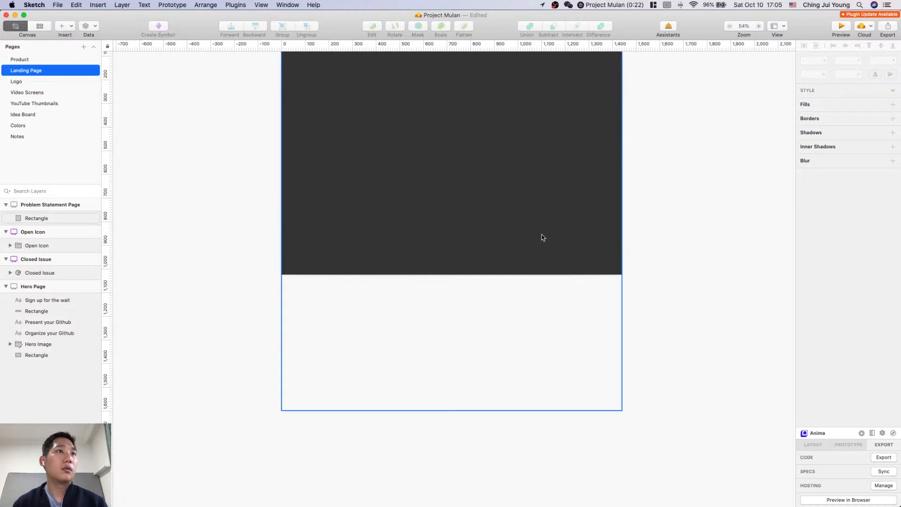
click(551, 189)
scroll(461, 185, up, 5)
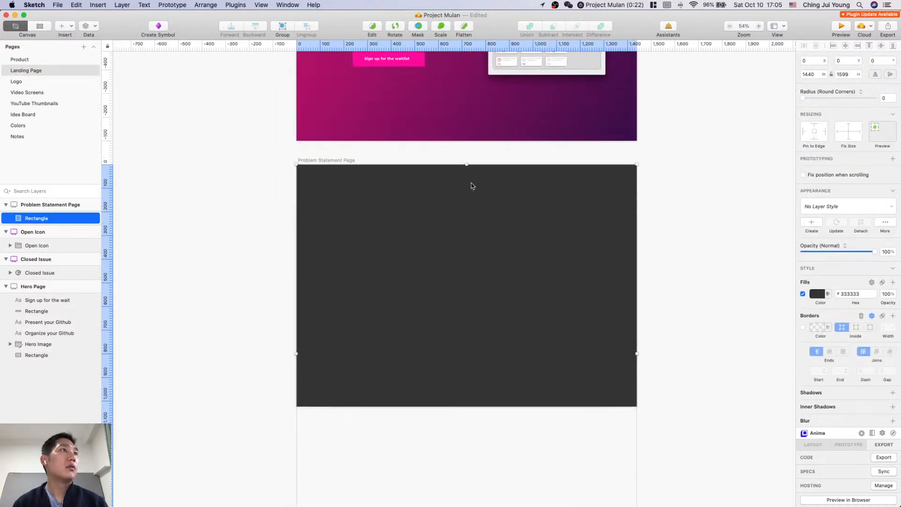
scroll(488, 294, down, 7)
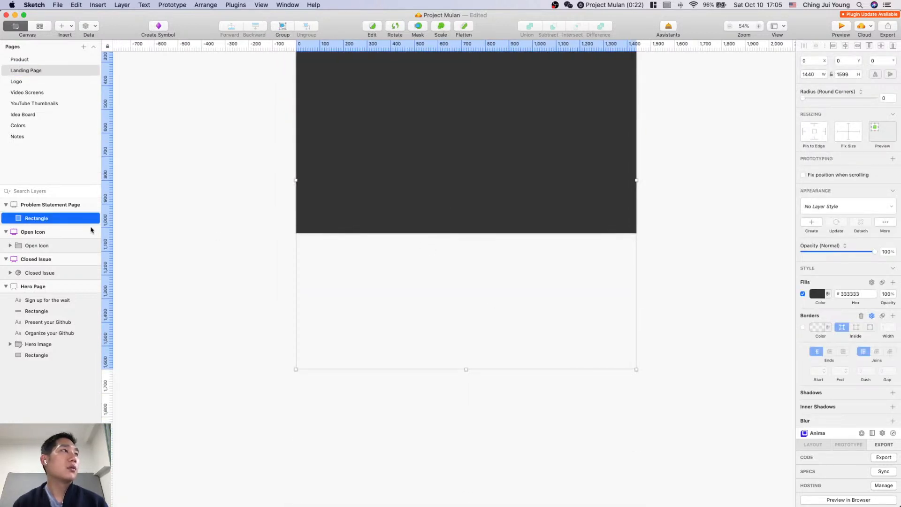
Step: Try to move the dark rectangle's lower-right corner point inward in point editing, and undo the move
double_click(547, 186)
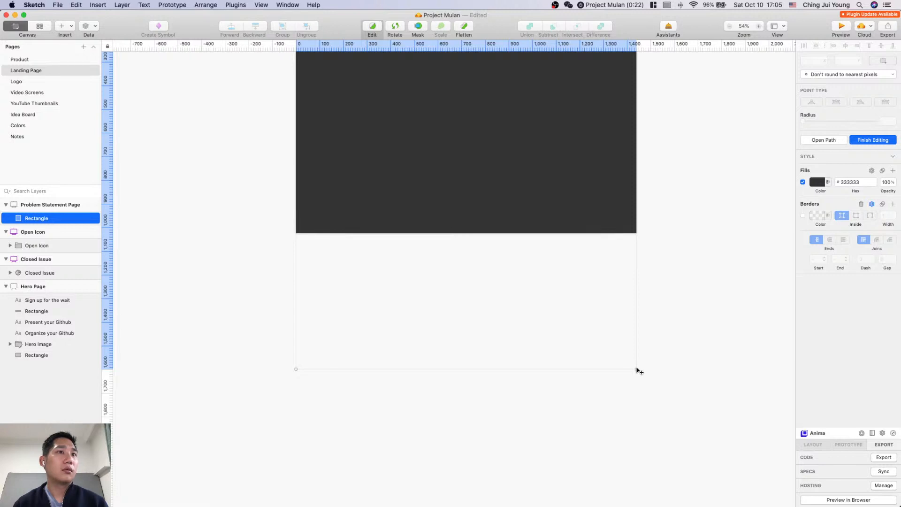
drag(637, 369, 555, 325)
key(super+z)
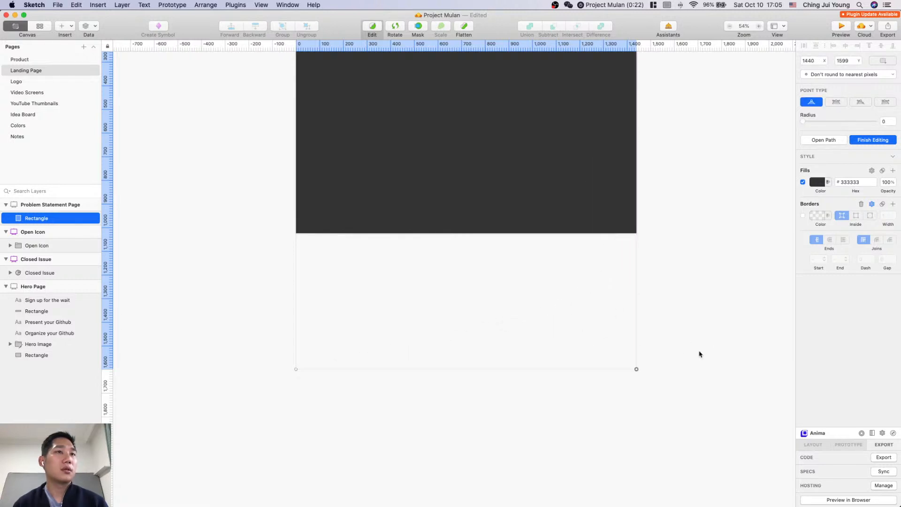
Step: Leave point editing and stretch the Problem Statement Page artboard downward to a height of 1599, matching the dark rectangle
scroll(700, 354, up, 3)
key(Escape)
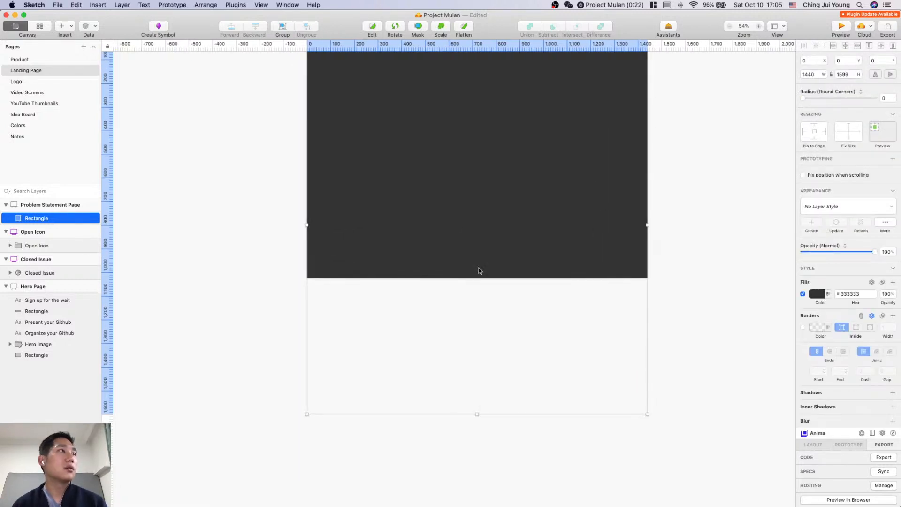
click(58, 206)
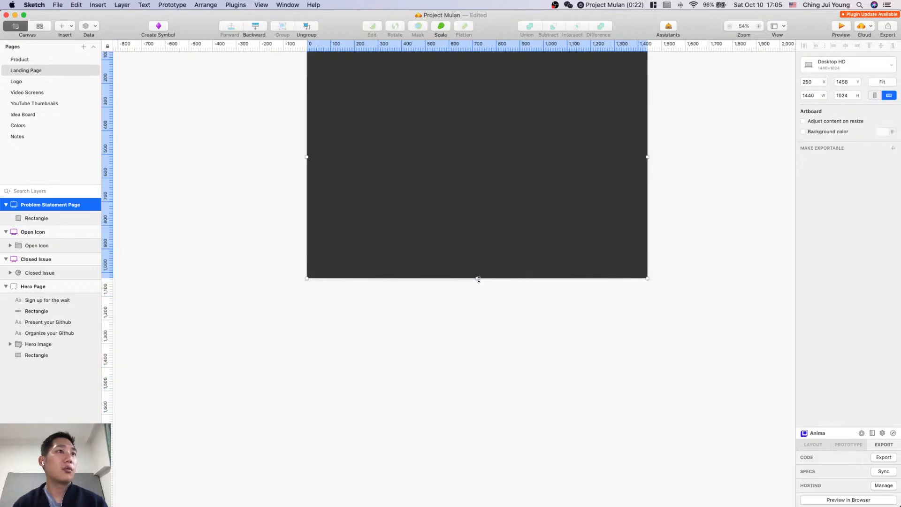
drag(478, 279, 480, 414)
scroll(728, 354, up, 5)
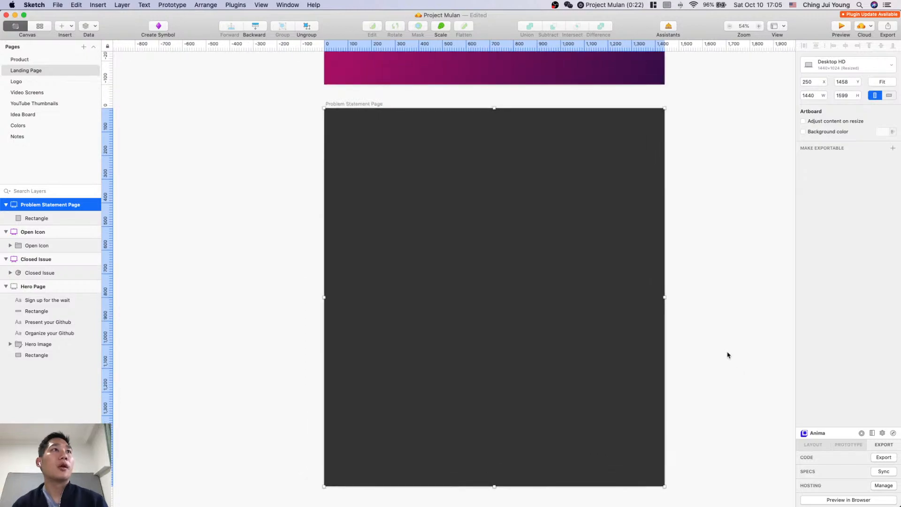
click(727, 322)
Step: Glance at the problem headings in Webflow, and draw a text box about 415 × 329 on the Problem Statement Page artboard in Sketch
scroll(728, 322, down, 1)
key(super+Tab)
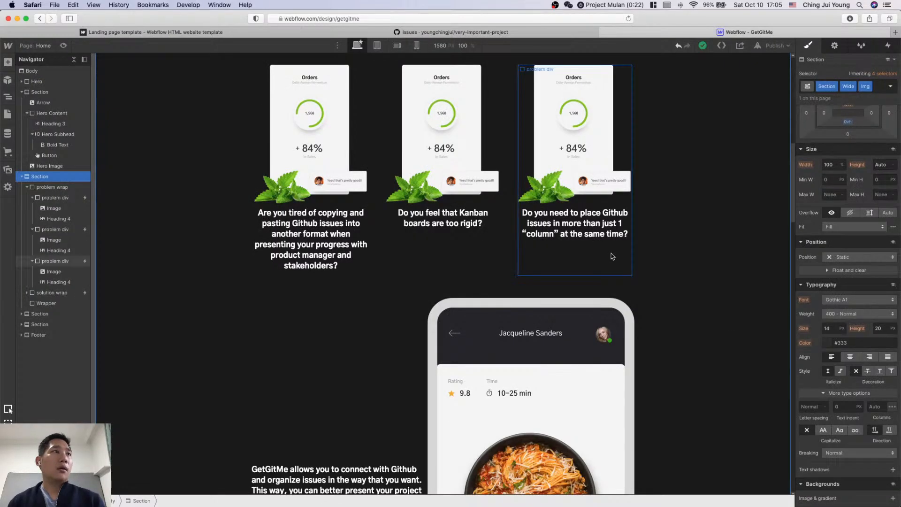
key(super+Tab)
key(r)
drag(380, 170, 478, 248)
Step: Copy the "Are you tired of copying and pasting Github issues" heading from Webflow into the new text box in Sketch
key(super+Tab)
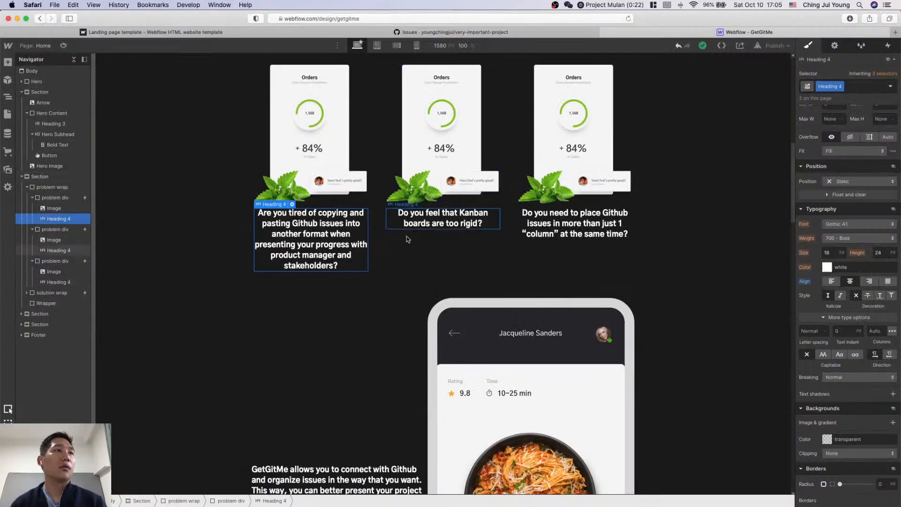
double_click(338, 255)
key(super+a)
key(super+c)
key(super+Tab)
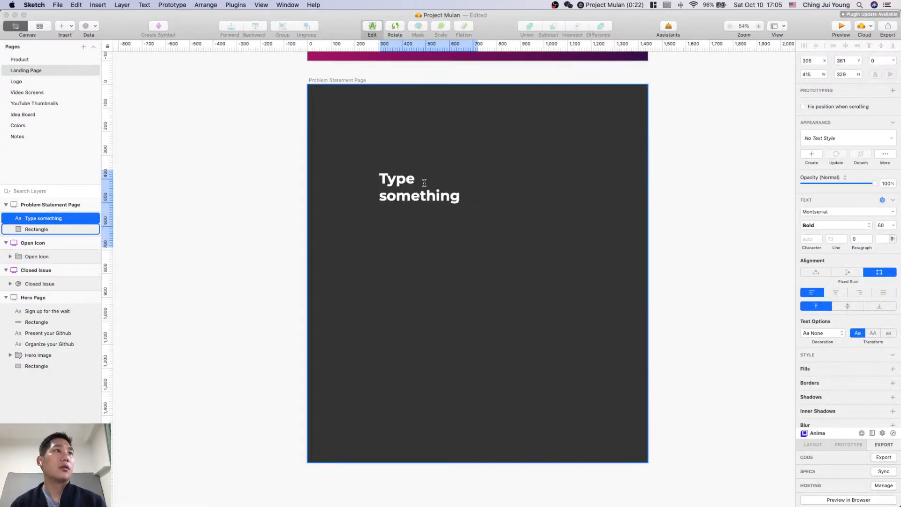
key(super+v)
Step: Try the Regular weight on the pasted text, compare it with the heading's typography in Webflow, and set the weight back to Bold
key(super+Tab)
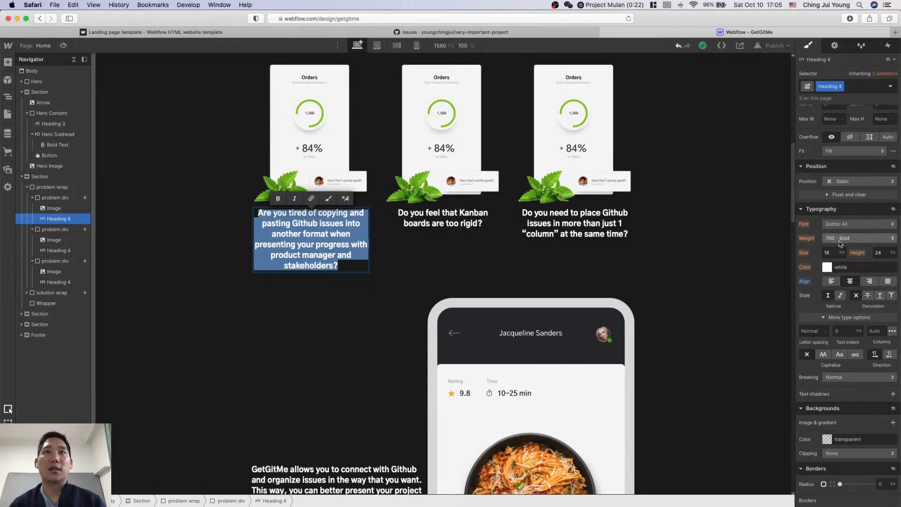
key(super+Tab)
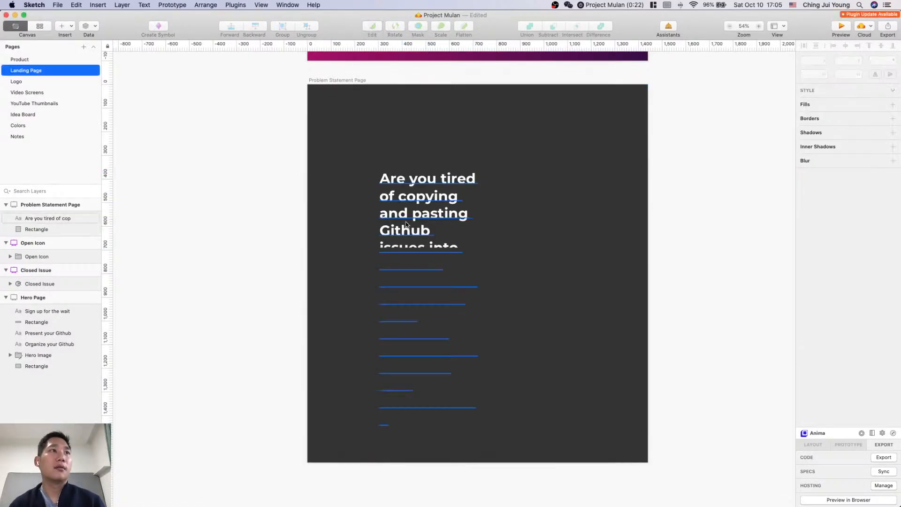
click(859, 271)
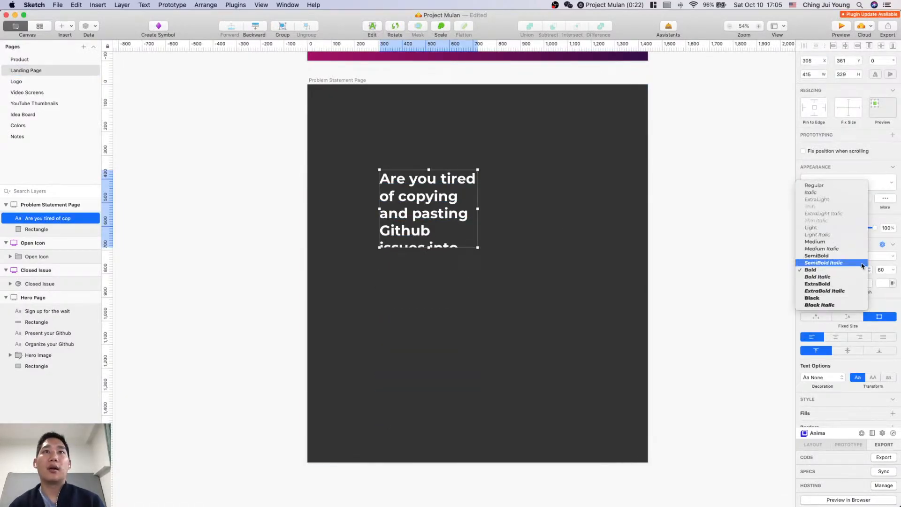
click(841, 187)
key(super+Tab)
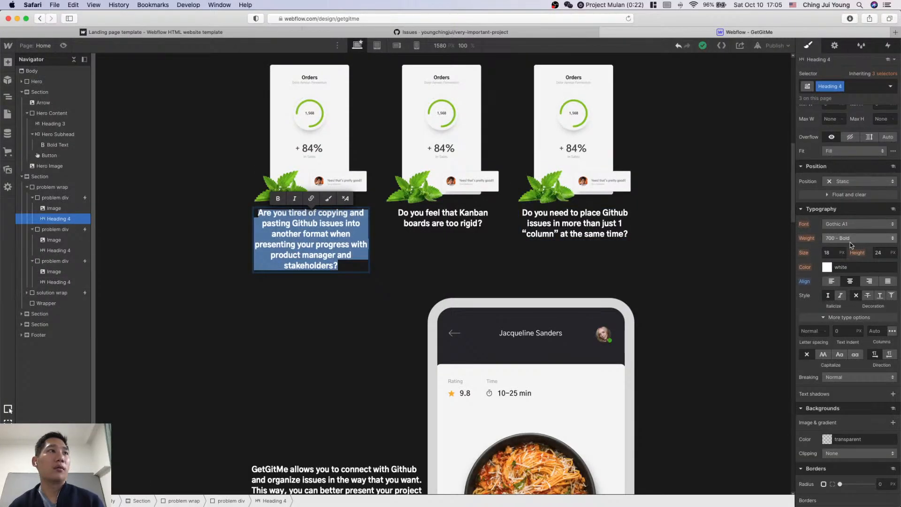
key(super+Tab)
click(845, 270)
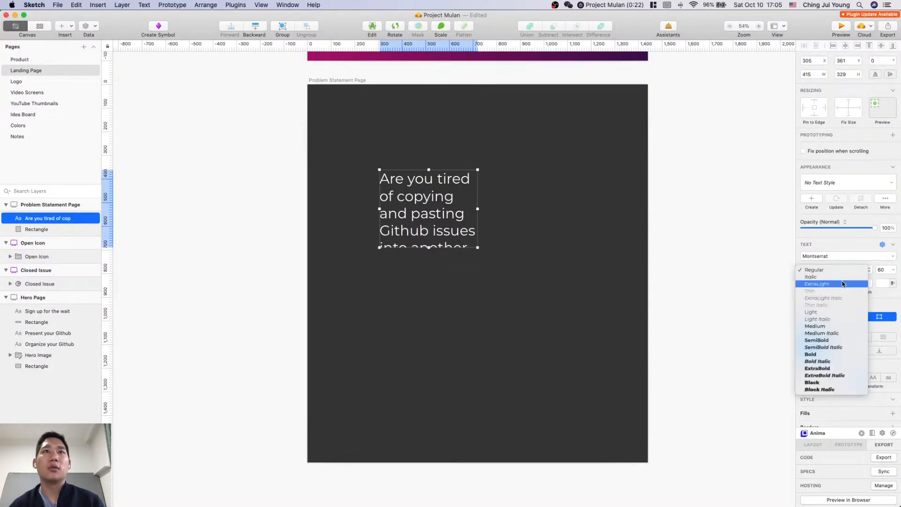
click(847, 355)
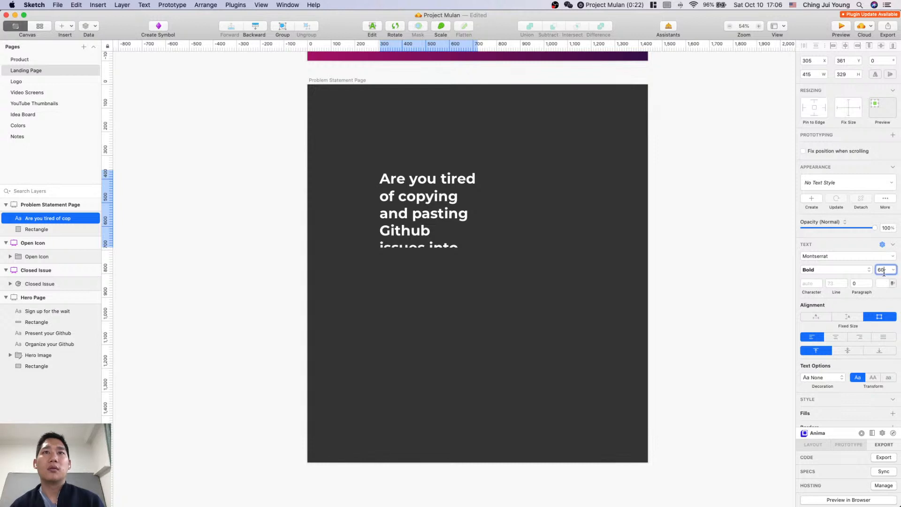
Step: Set the pasted text's size to 18 and center its alignment
text(18)
key(Return)
click(837, 337)
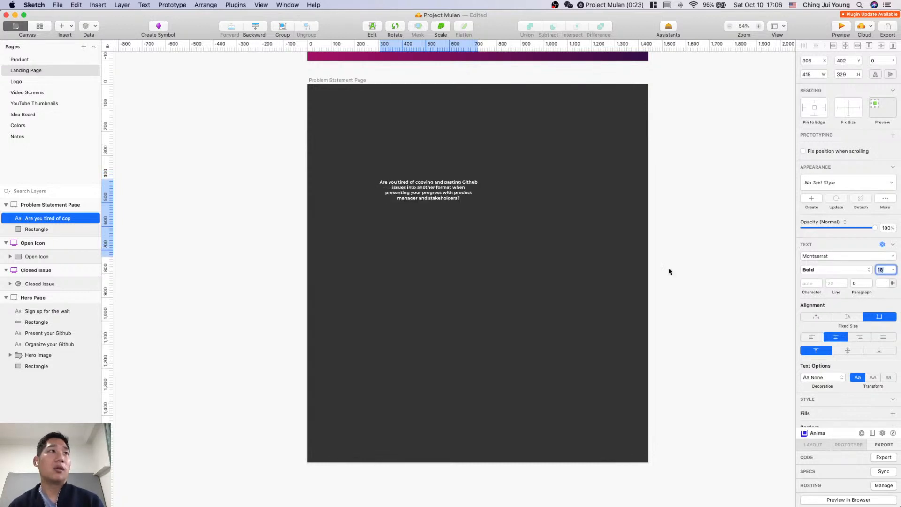
click(525, 206)
Step: Narrow the text box to about 292 wide with Auto Height, and place it at about X 319, Y 232
drag(439, 191, 408, 158)
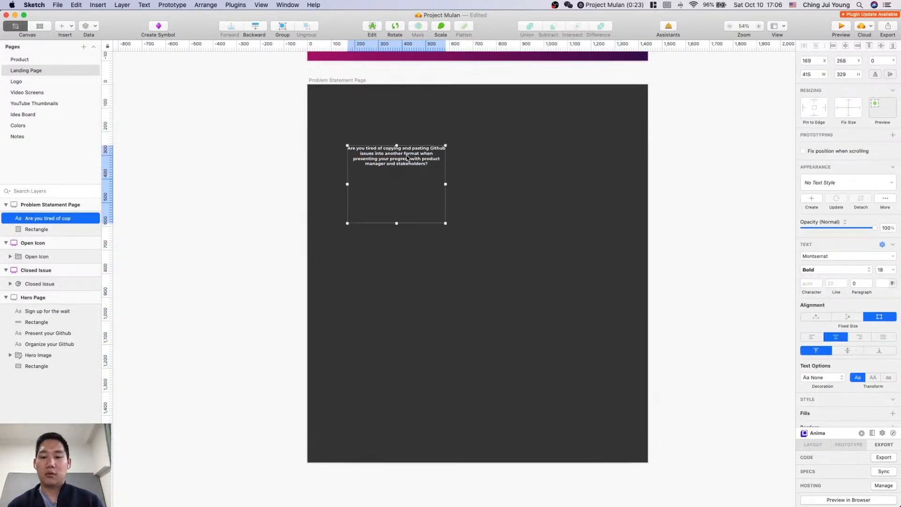
key(cmd+0)
scroll(465, 223, up, 5)
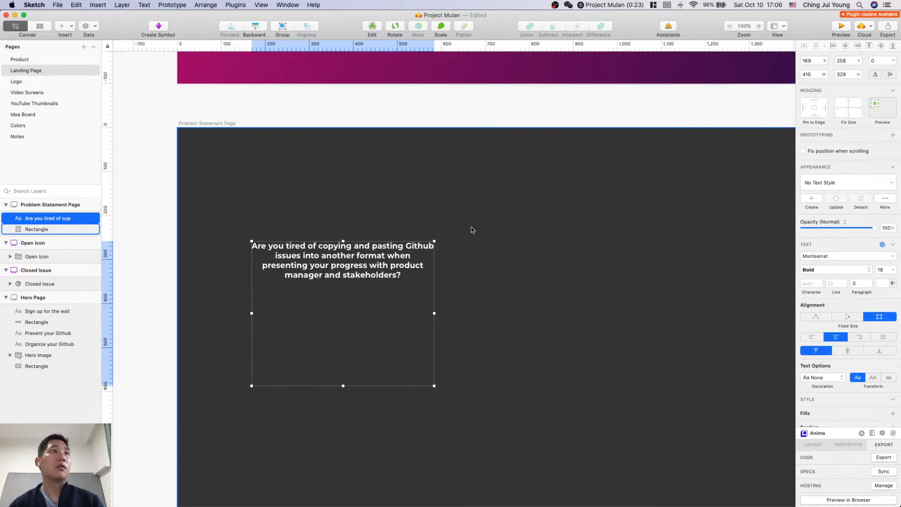
scroll(471, 235, right, 3)
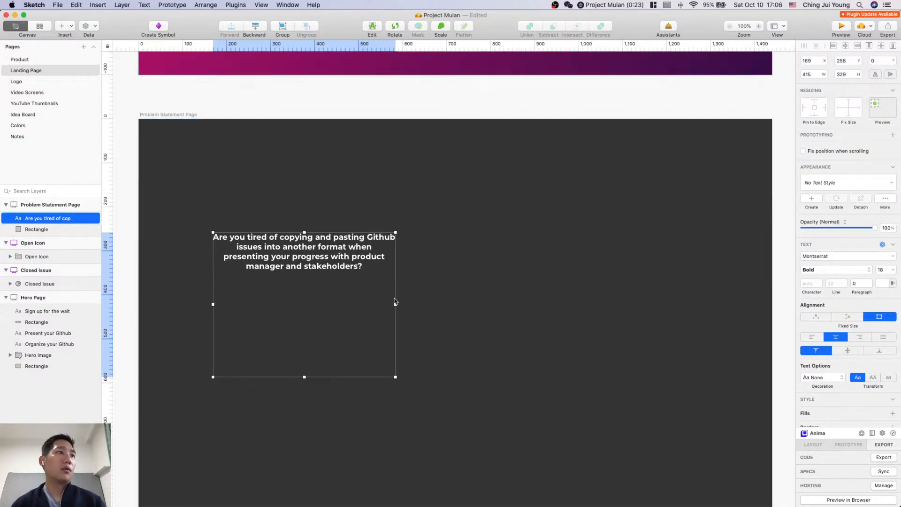
drag(395, 304, 341, 304)
drag(341, 366, 408, 355)
click(848, 317)
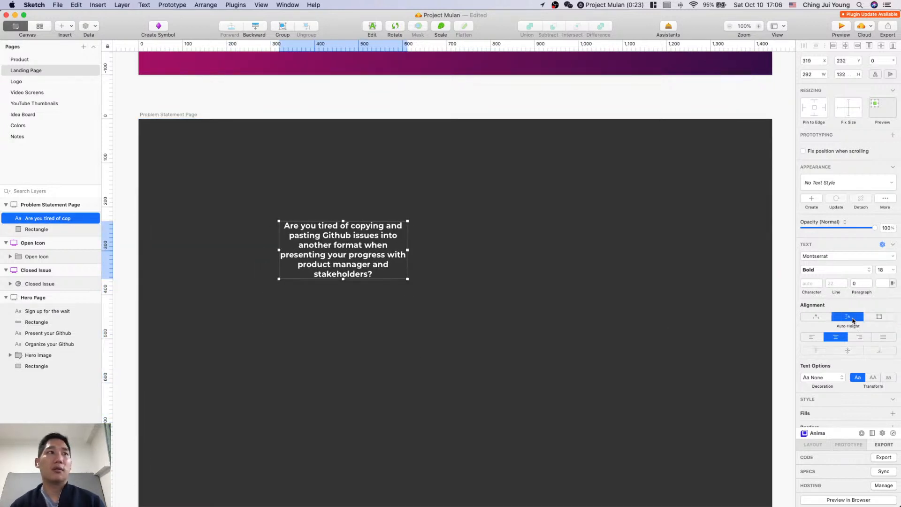
Step: Move the text lower to about Y 416 and duplicate it twice to form a row of three text blocks
mouse_move(365, 242)
mouse_down()
mouse_move(344, 266)
mouse_move(336, 350)
mouse_move(362, 317)
mouse_move(507, 331)
mouse_up()
key(super+Tab)
key(super+Tab)
key(super+d)
key(super+v)
click(497, 331)
click(365, 334)
mouse_move(365, 334)
mouse_down()
mouse_move(682, 340)
mouse_move(662, 334)
mouse_up()
Step: Replace the middle text block with the "Do you feel that Kanban boards are too rigid?" heading copied from Webflow
key(super+Tab)
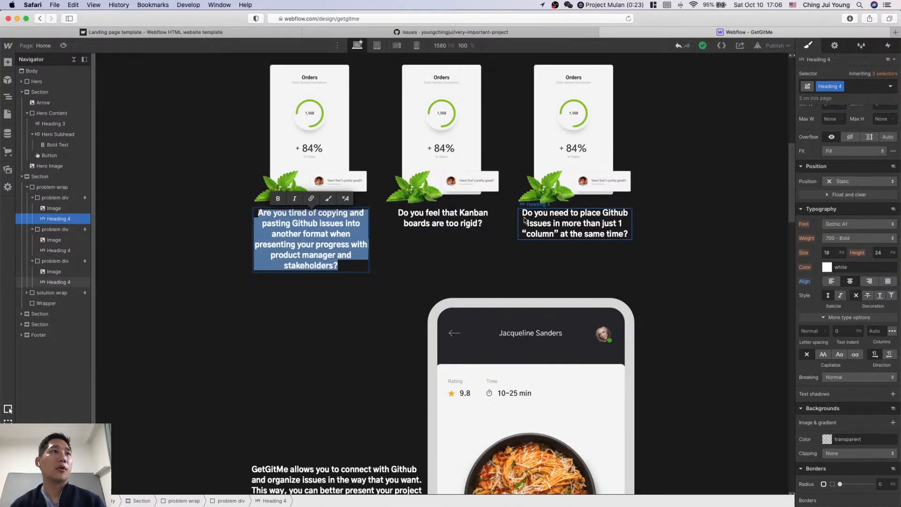
double_click(459, 224)
key(super+a)
key(super+Tab)
click(493, 345)
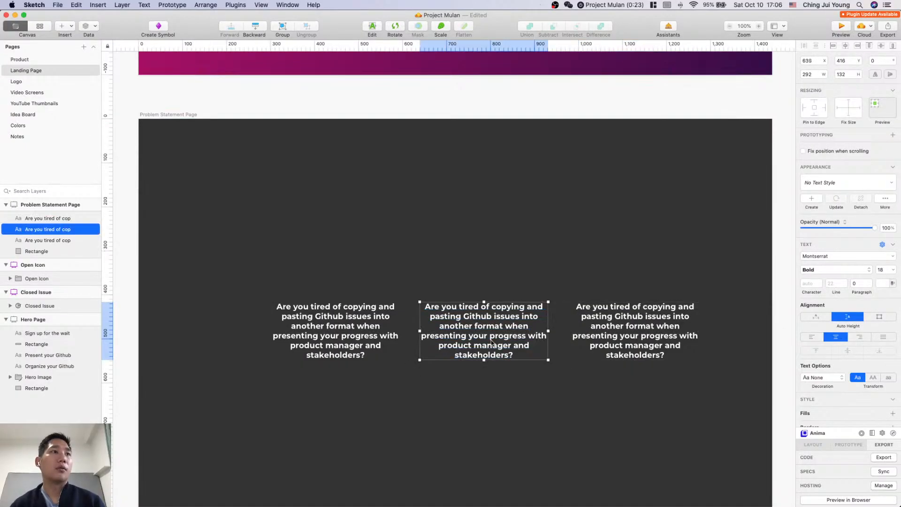
key(super+a)
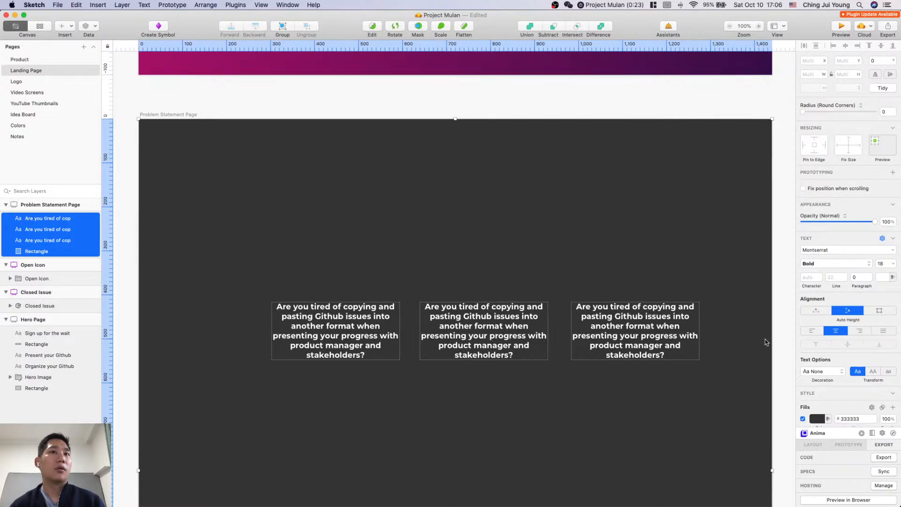
click(784, 346)
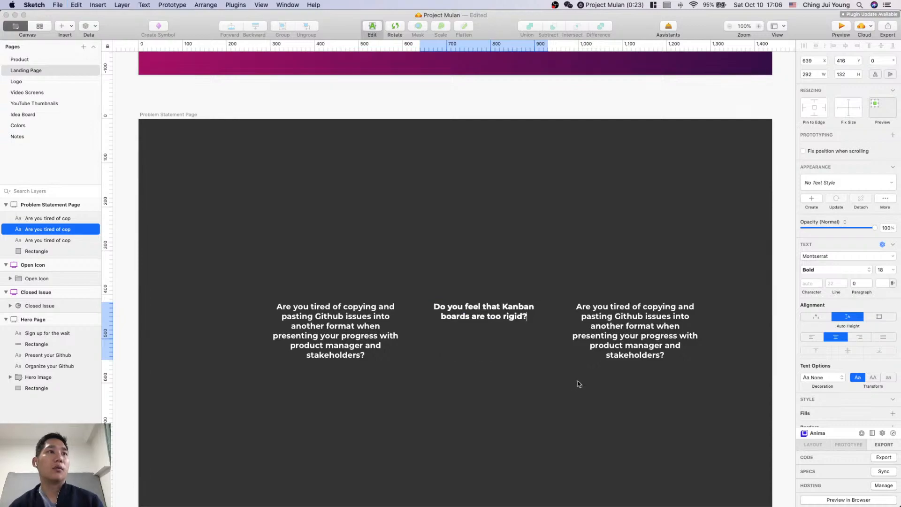
Step: Replace the third text block with Webflow's heading "Do you need to place Github issues in more than just 1 “column” at the same time?"
click(656, 329)
key(super+Tab)
click(593, 228)
double_click(593, 229)
key(super+c)
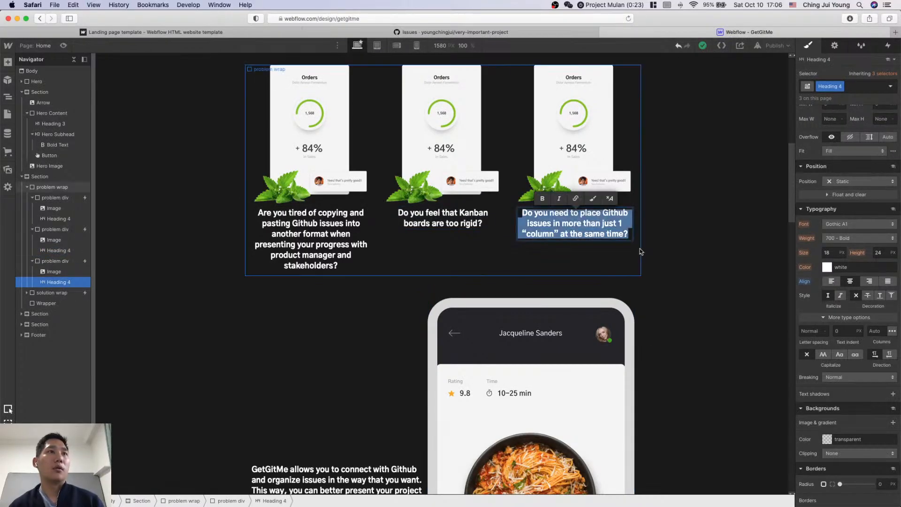
key(super+Tab)
click(708, 339)
click(630, 330)
key(Return)
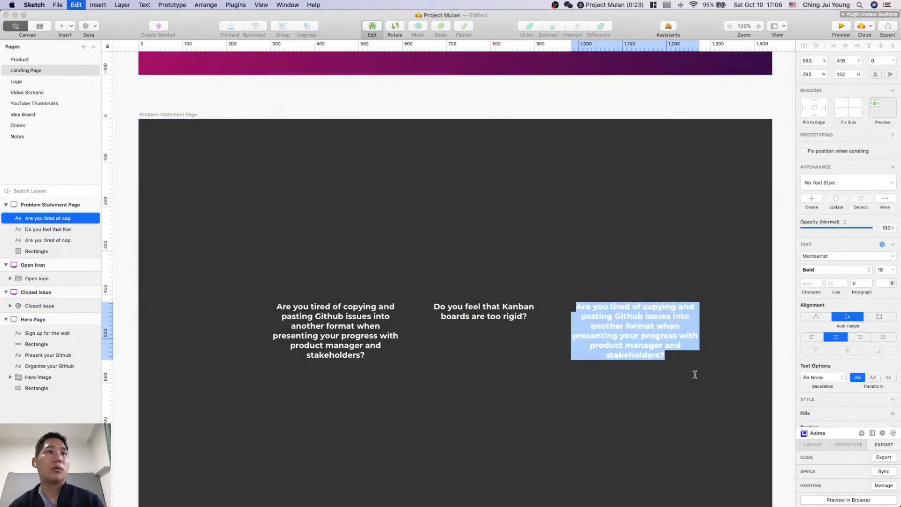
key(super+v)
click(753, 382)
Step: Select all three text blocks and distribute them horizontally, accepting uneven distribution on full pixels
click(351, 330)
shift+click(457, 319)
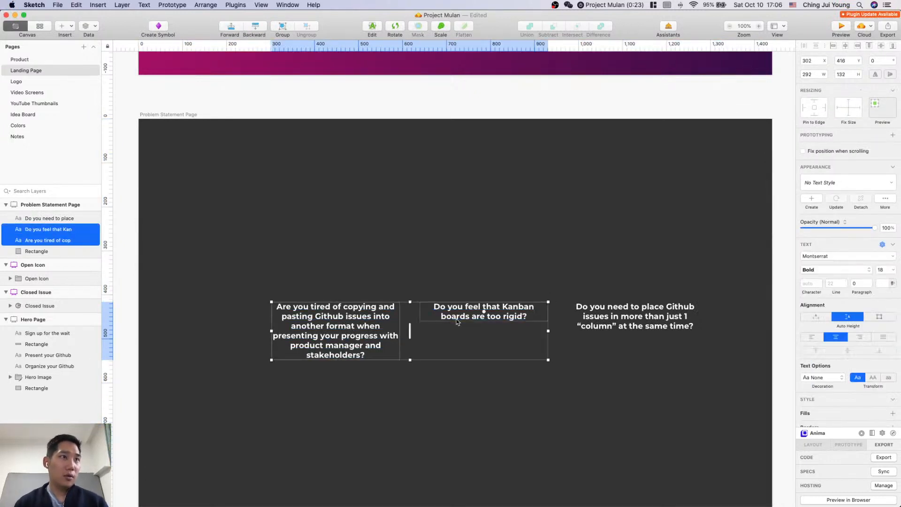
shift+click(635, 316)
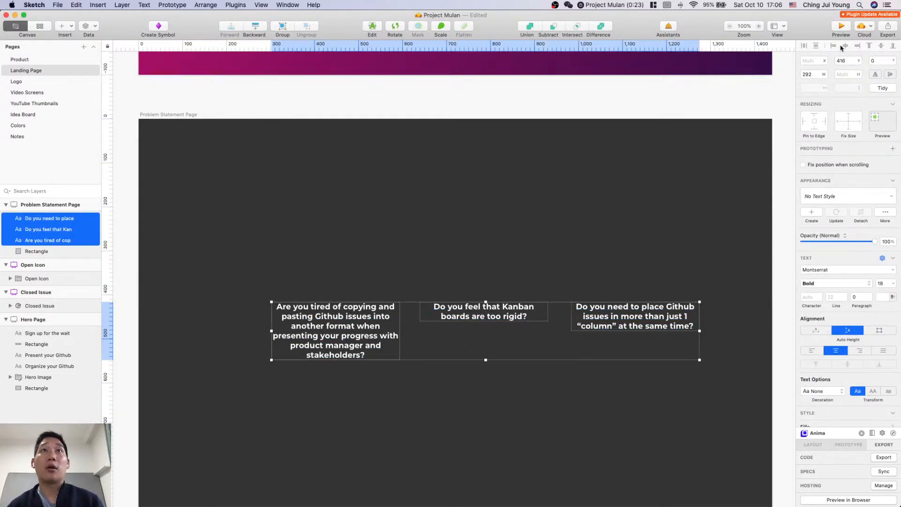
click(804, 47)
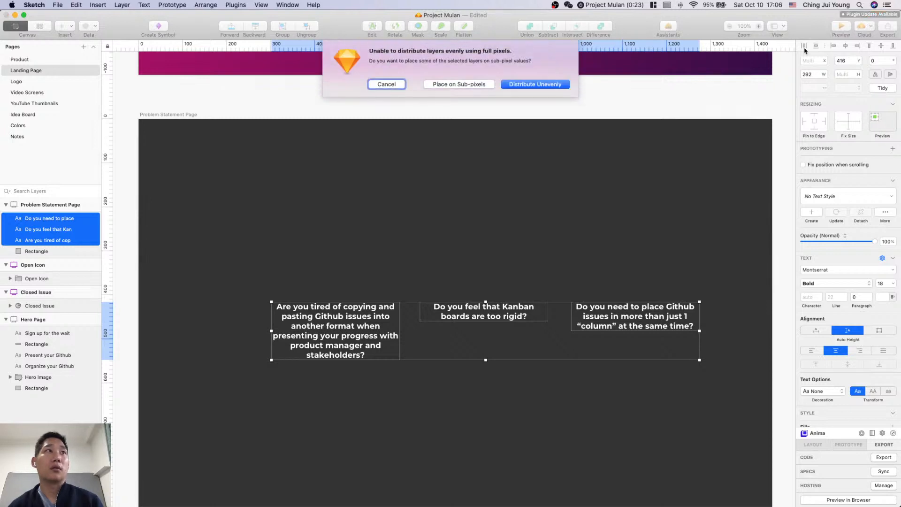
click(532, 84)
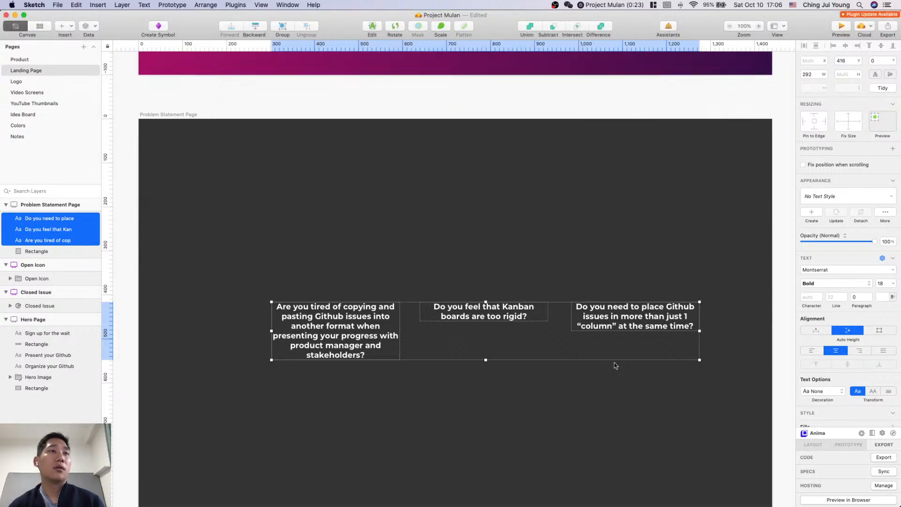
click(624, 418)
Step: Check the gaps around the middle text block and nudge the third block 3 px to the right for an equal 50 px gap
click(486, 312)
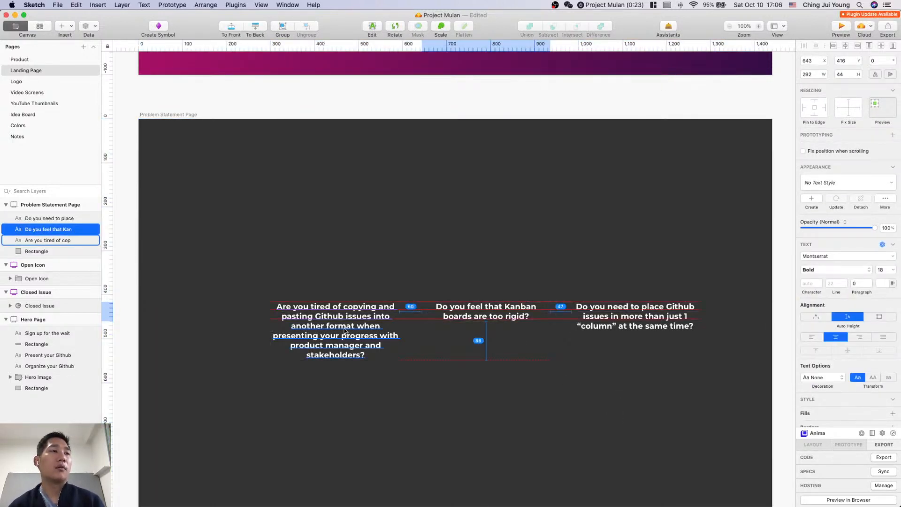
click(635, 316)
key(Right)
key(Right)
key(Right)
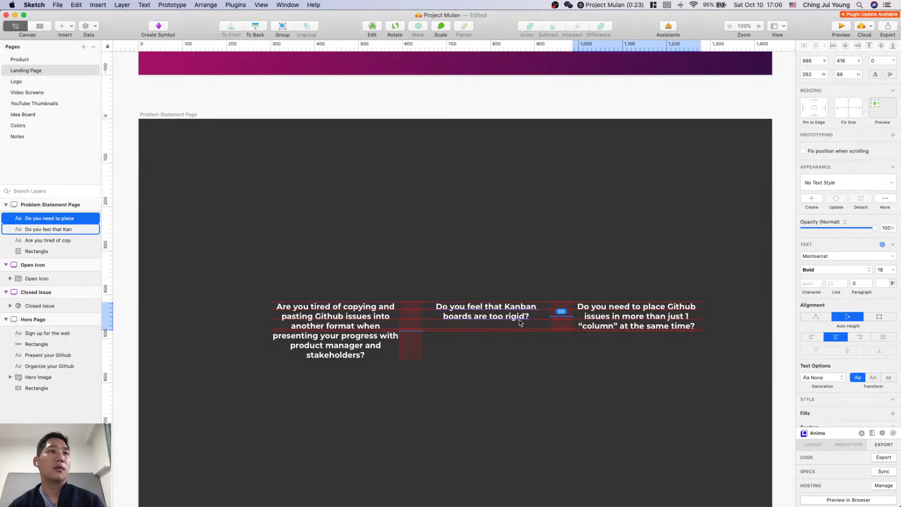
click(534, 417)
Step: Group the three text blocks and center the group horizontally on the artboard
click(650, 308)
shift+click(486, 312)
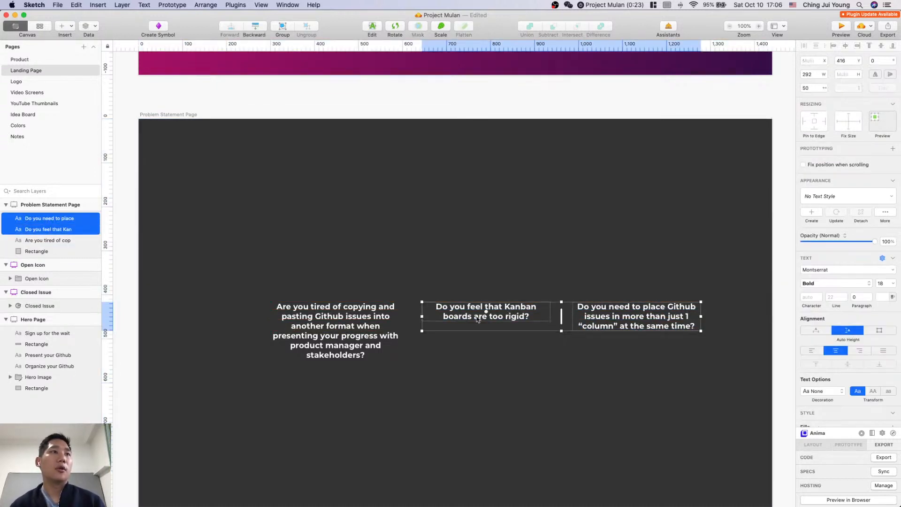
shift+click(336, 328)
key(super+g)
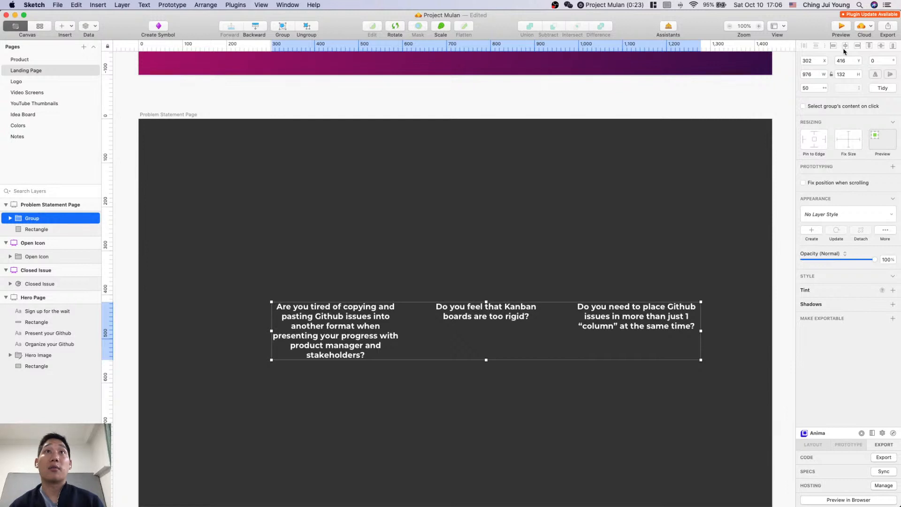
click(846, 45)
click(704, 355)
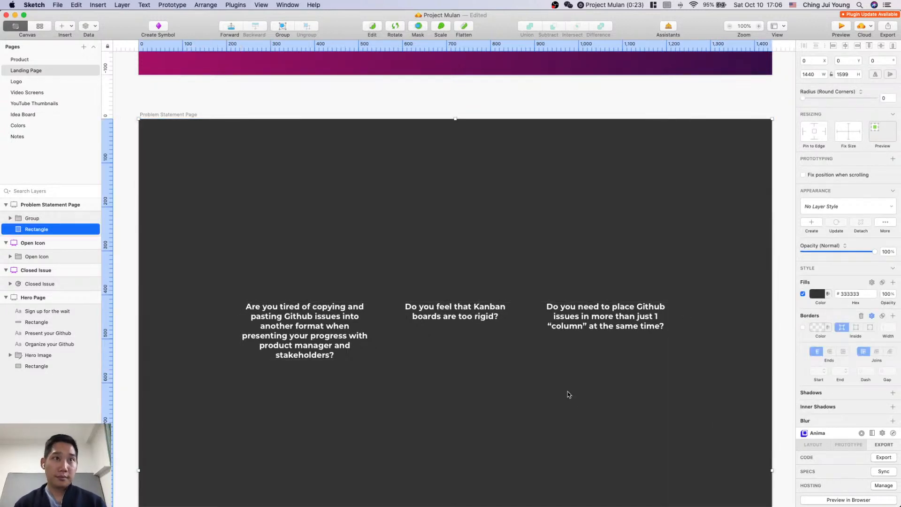
scroll(569, 395, down, 3)
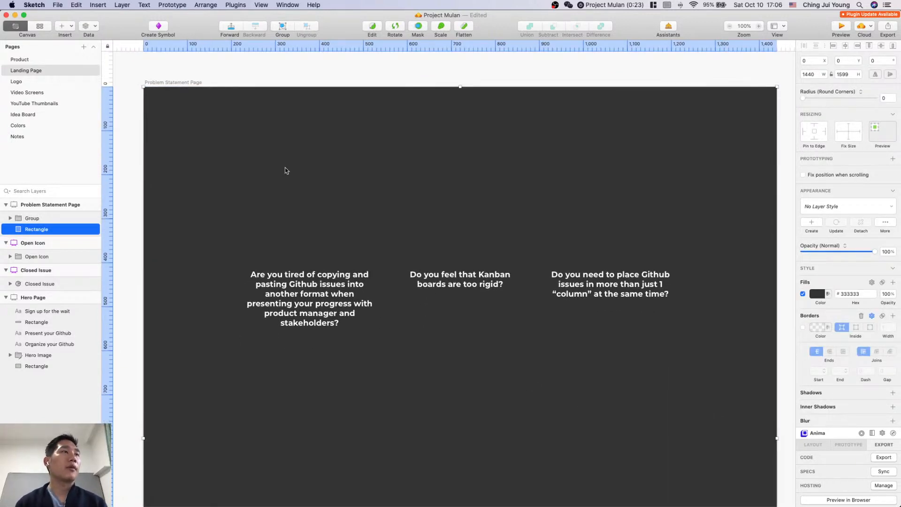
scroll(286, 171, up, 5)
scroll(286, 171, left, 2)
scroll(364, 241, left, 3)
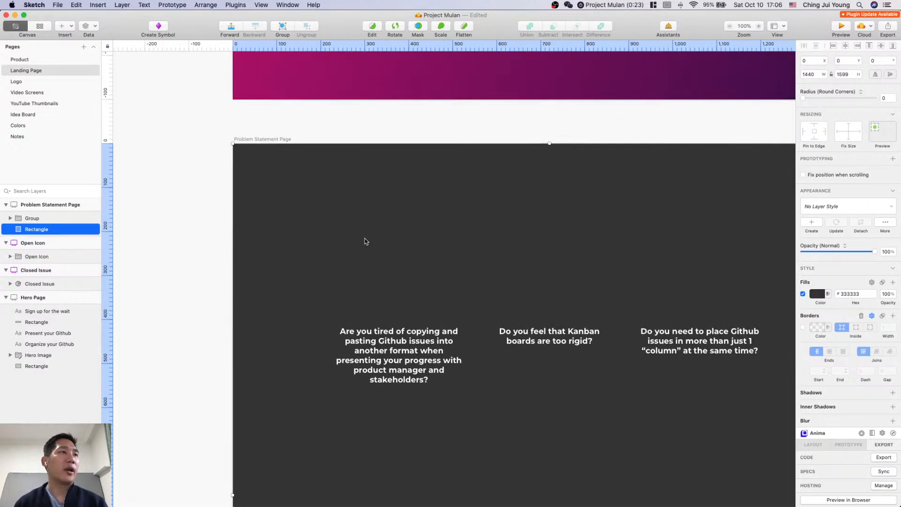
scroll(365, 241, right, 5)
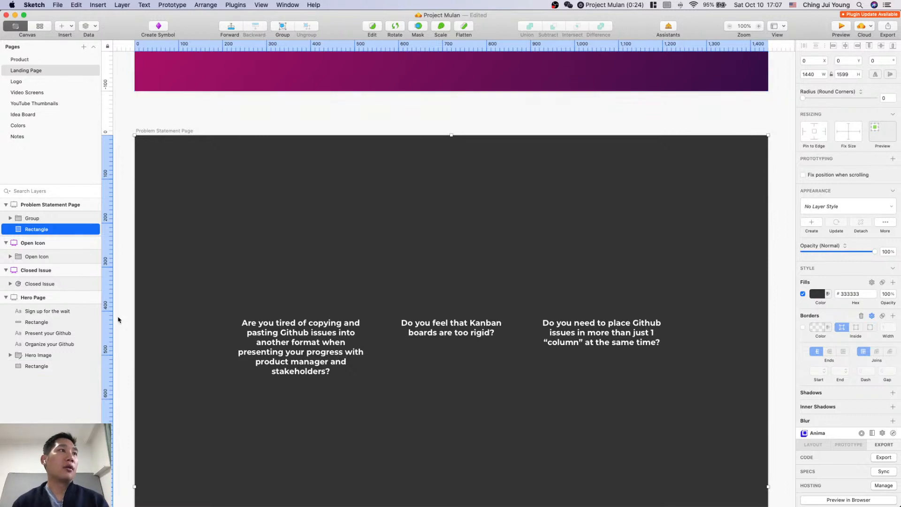
Step: Draw two placeholder rectangles side by side above the first two headings, about 156 × 68 px and about 191 × 217 px
key(r)
mouse_move(235, 190)
mouse_down()
mouse_move(311, 241)
mouse_move(316, 231)
mouse_move(305, 222)
mouse_move(267, 228)
mouse_up()
key(r)
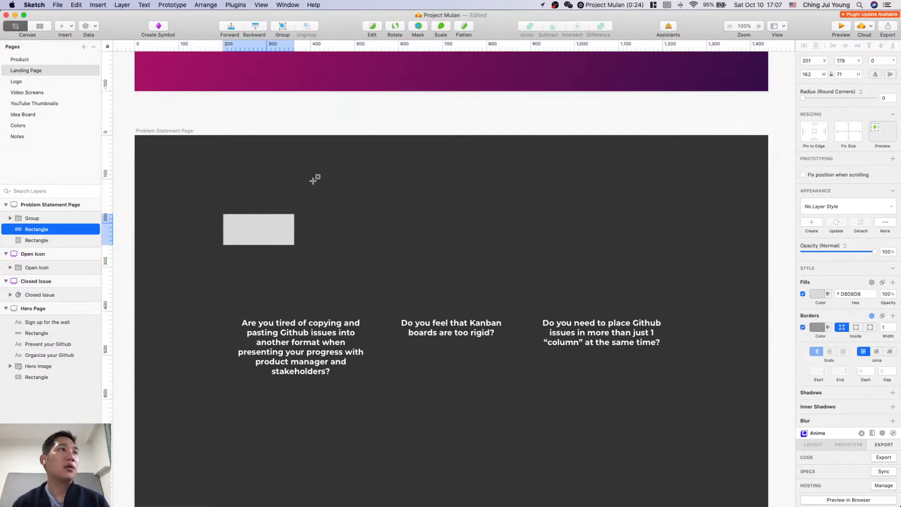
mouse_move(312, 180)
mouse_down()
mouse_move(380, 304)
mouse_move(381, 276)
mouse_up()
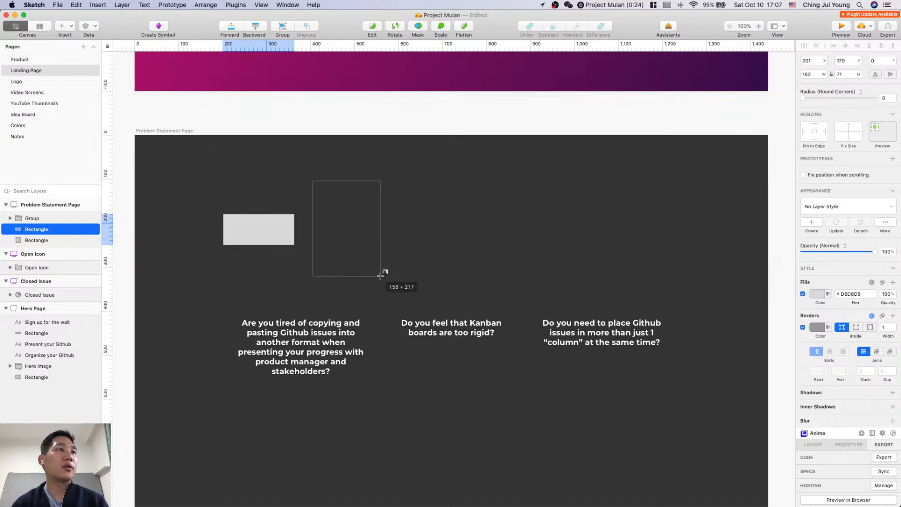
drag(311, 229, 284, 243)
click(313, 227)
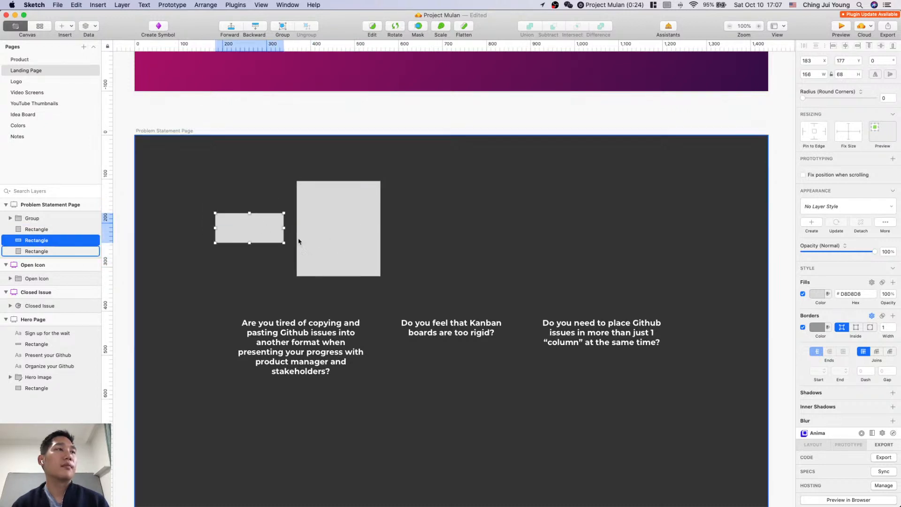
Step: Copy a blurred issue card from the Hero Page's hero image and paste it into the Problem Statement Page
scroll(297, 241, up, 5)
click(535, 148)
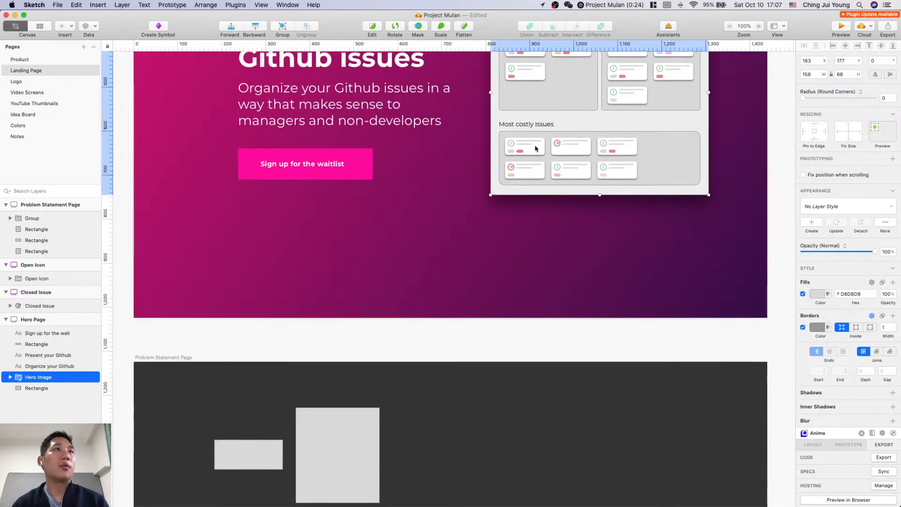
double_click(534, 77)
scroll(421, 331, down, 5)
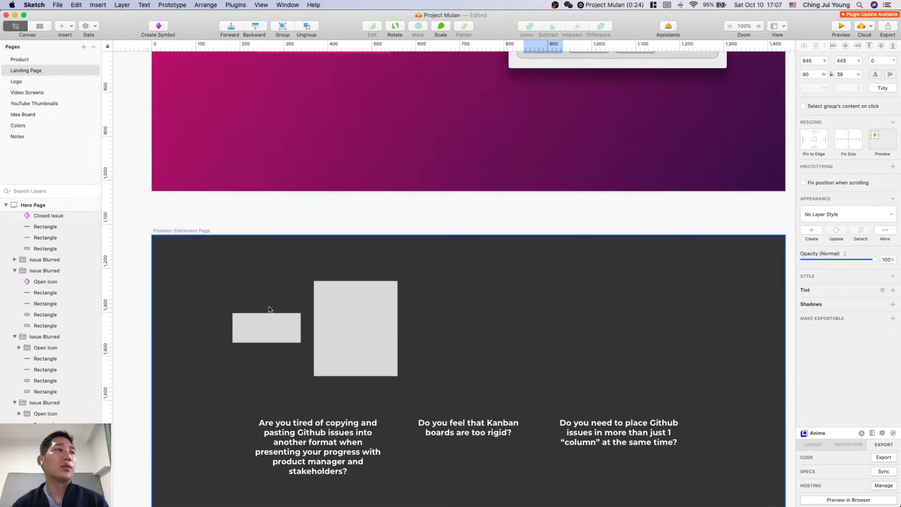
click(256, 323)
key(super+v)
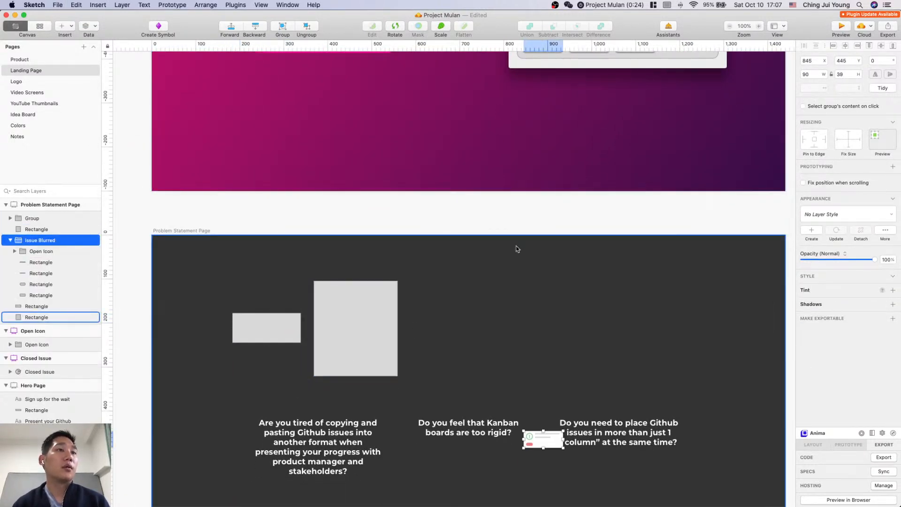
Step: Try to move the pasted issue card out from under the heading group, and undo each shift of its inner rectangle
click(553, 440)
click(551, 440)
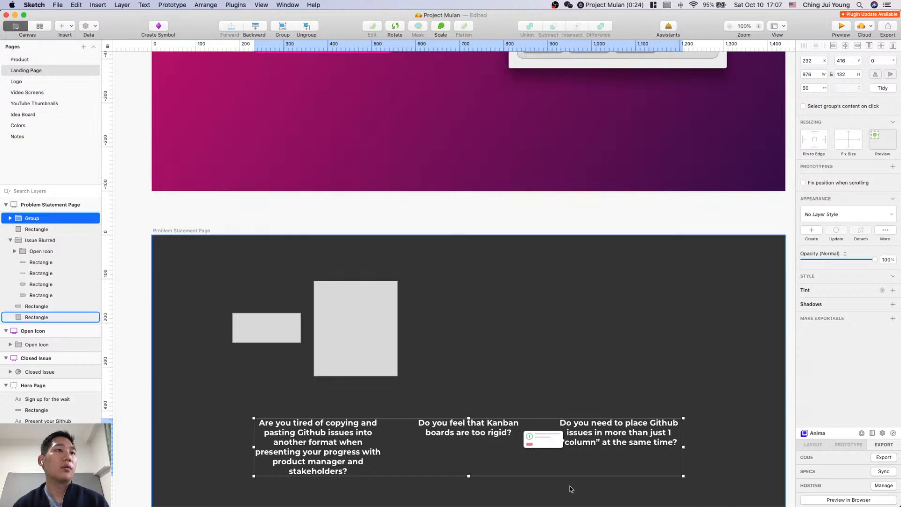
super+click(549, 441)
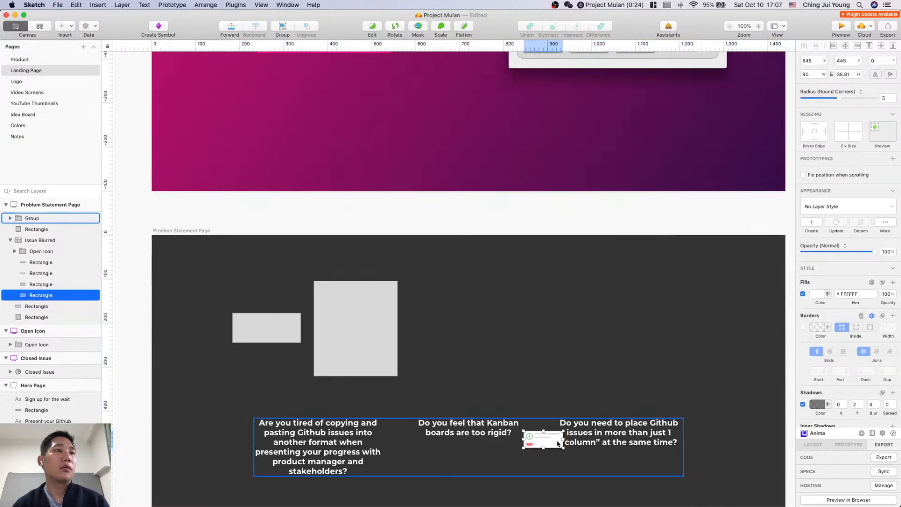
drag(549, 442, 327, 334)
key(super+z)
click(567, 497)
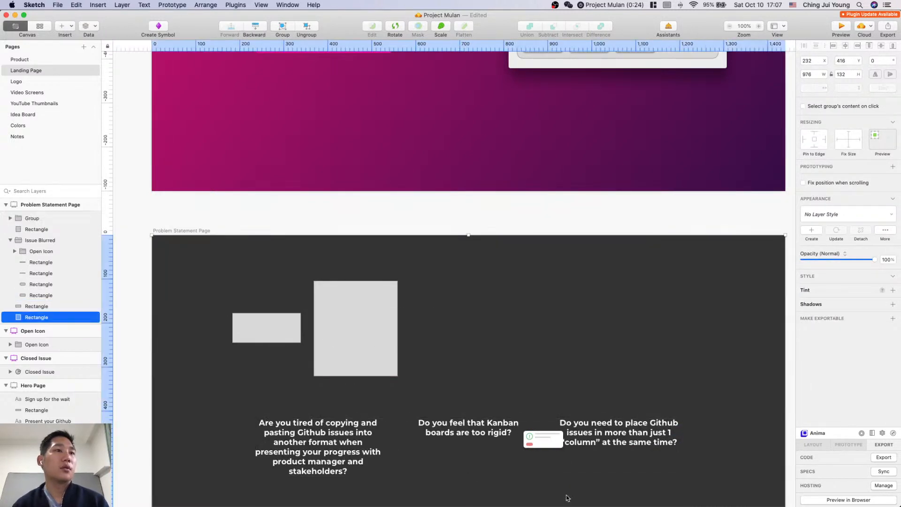
super+click(545, 444)
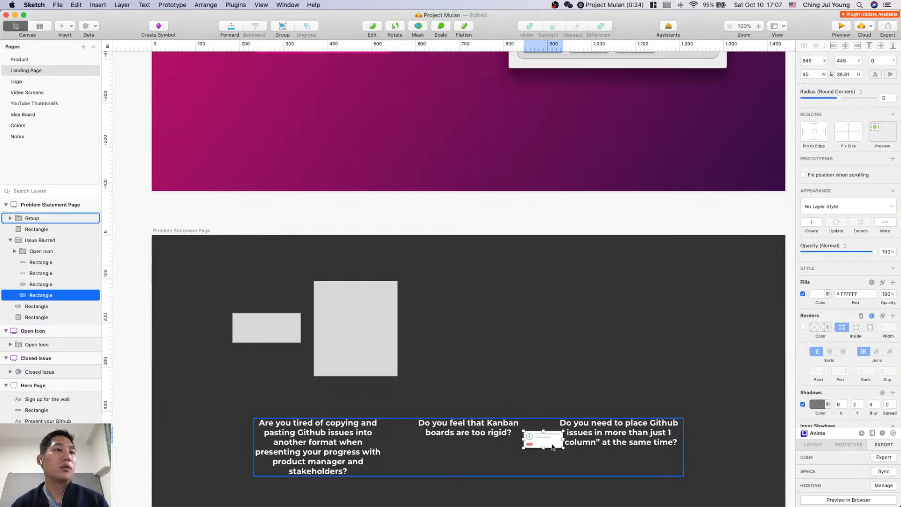
key(shift+Up)
key(shift+Up)
key(Escape)
click(579, 492)
key(super+z)
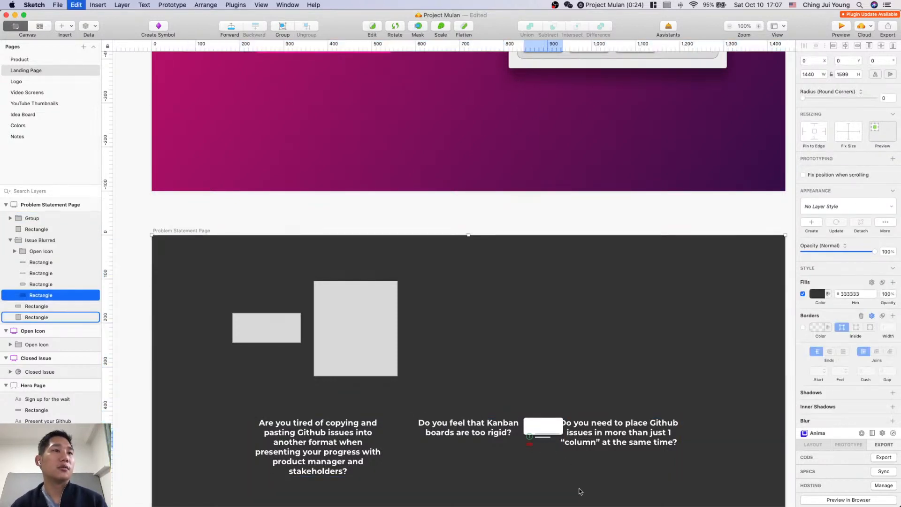
click(579, 491)
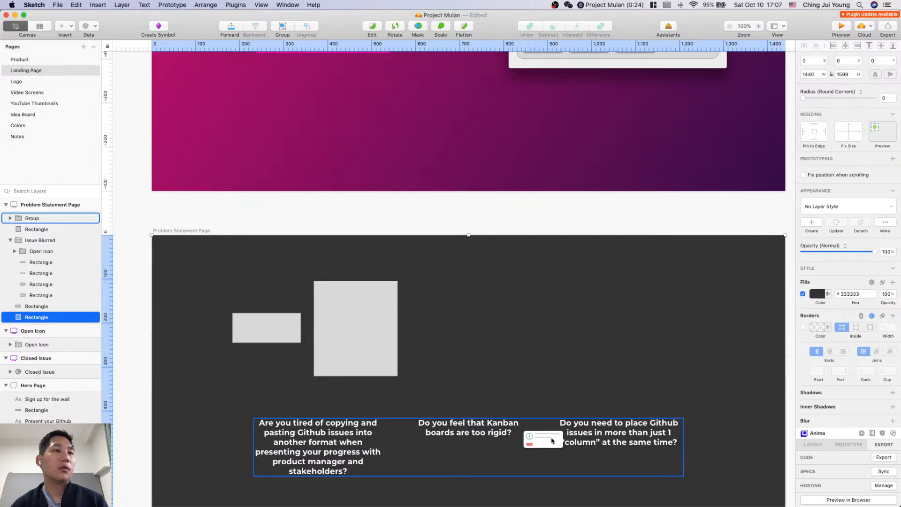
Step: Send the heading group to the back and replace the small placeholder rectangle with the issue card
click(551, 441)
alt+click(257, 27)
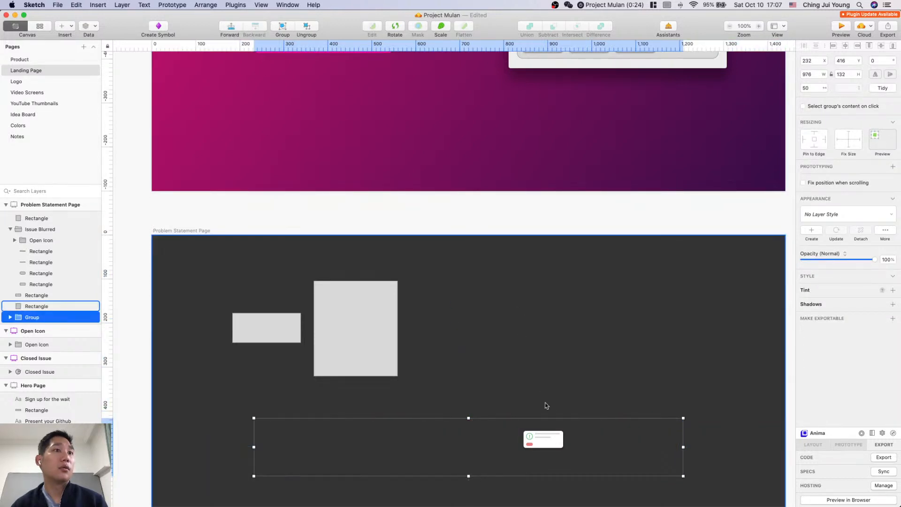
drag(557, 444, 266, 328)
click(291, 334)
key(Delete)
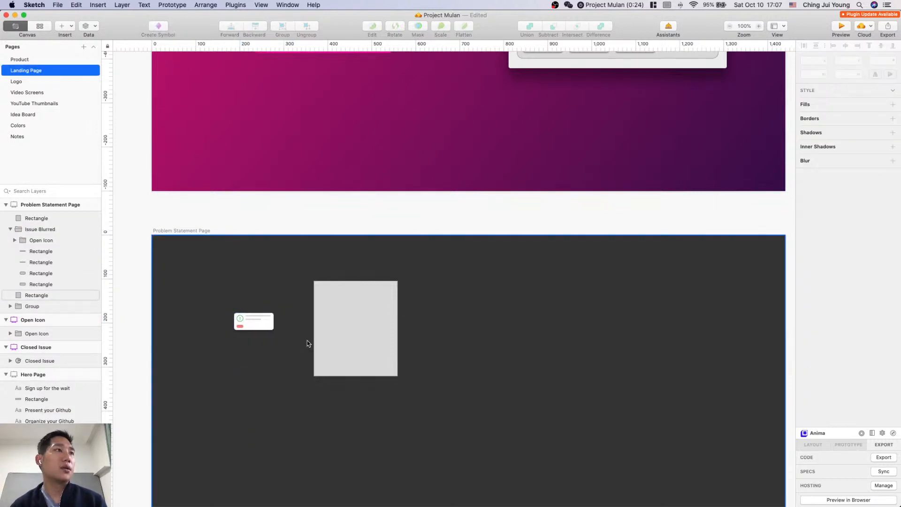
Step: Send the dark background rectangle behind the heading group and align the issue card with the group's left edge at X 232, Y 136
click(312, 268)
click(255, 27)
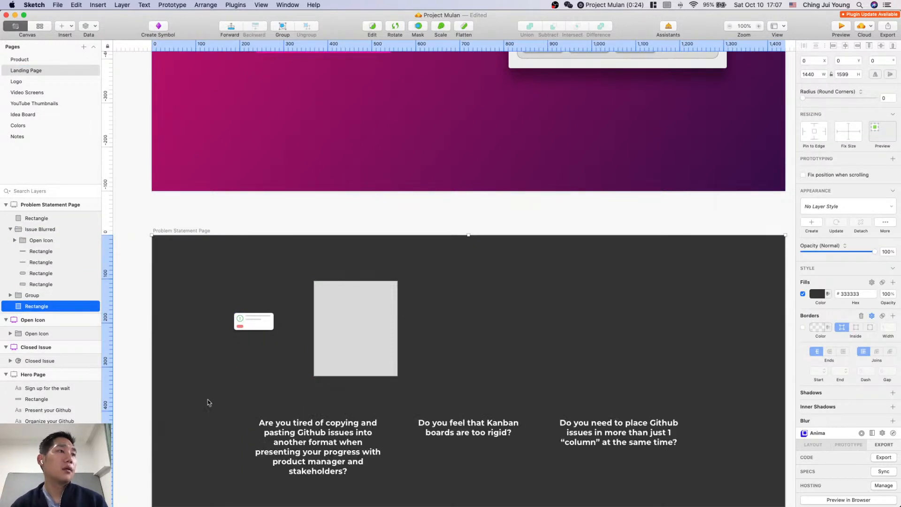
drag(269, 326, 288, 308)
click(370, 316)
Step: Examine the hand-drawn sketch for the problem statement images in the Notion page and return to Sketch
key(super+Tab)
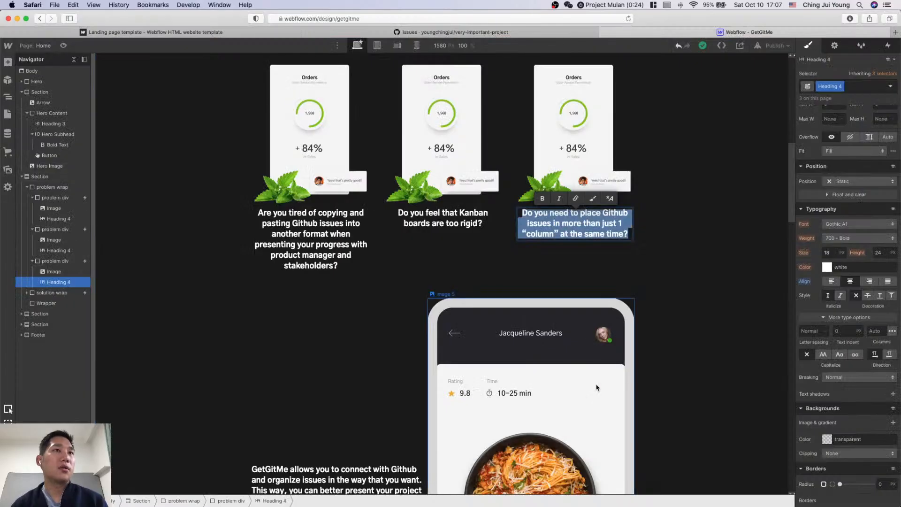
key(super+Tab)
key(ctrl+Up)
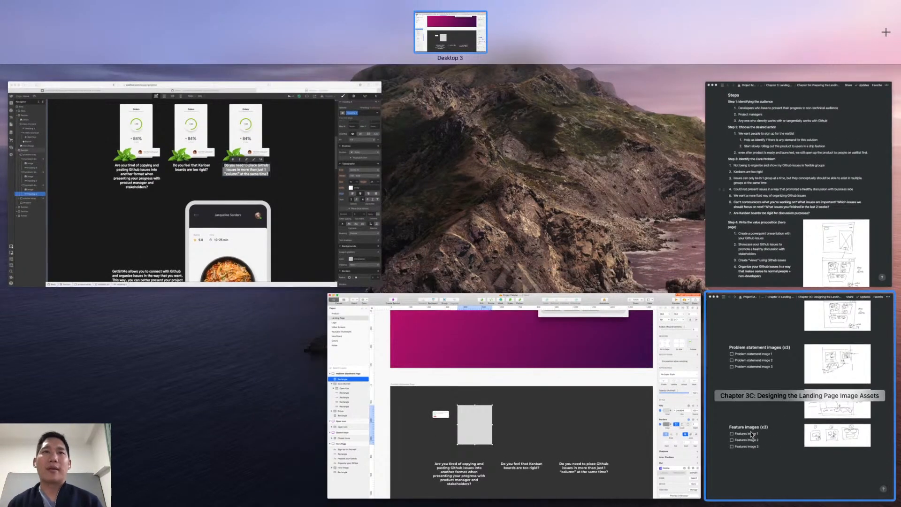
click(798, 413)
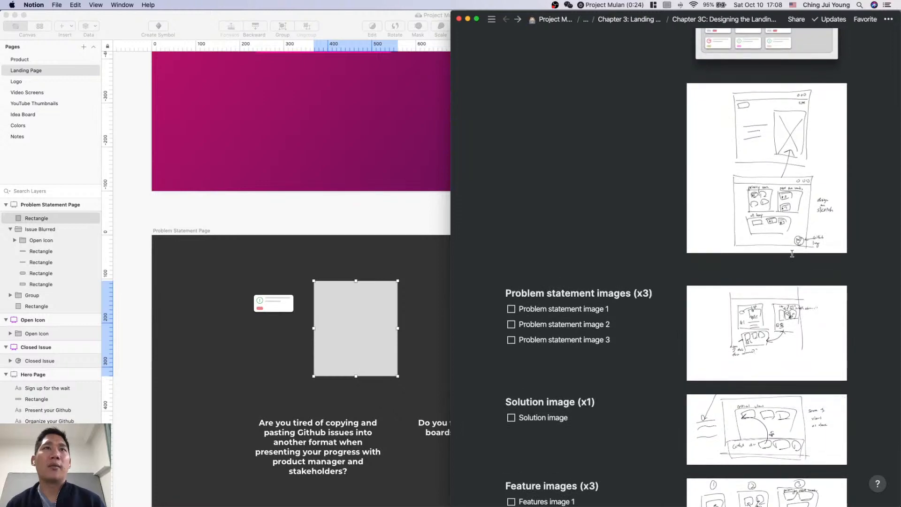
scroll(793, 257, down, 4)
click(789, 256)
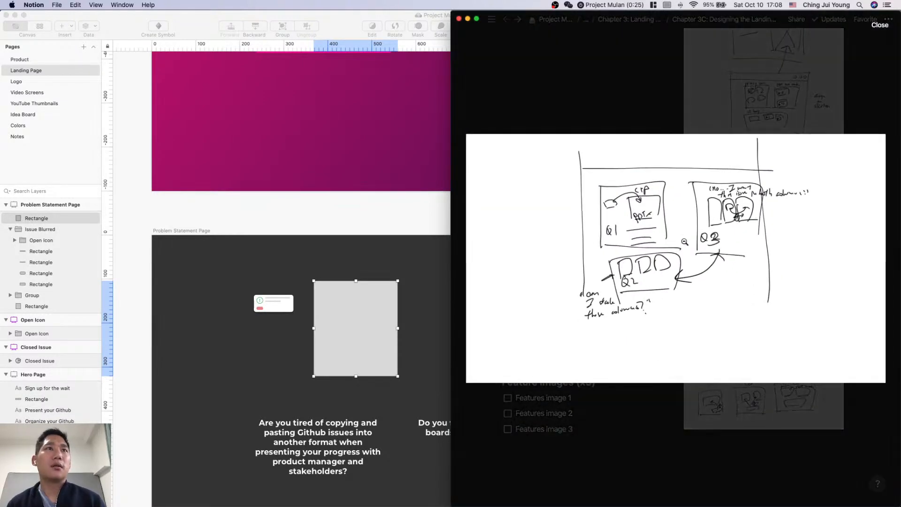
click(390, 362)
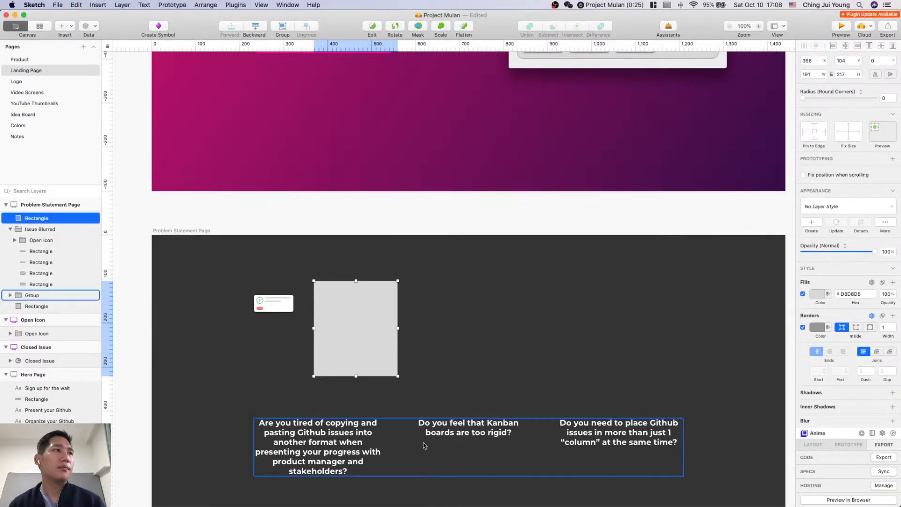
Step: Duplicate the issue card twice and stack the copies below the original with equal 18 px gaps
click(290, 310)
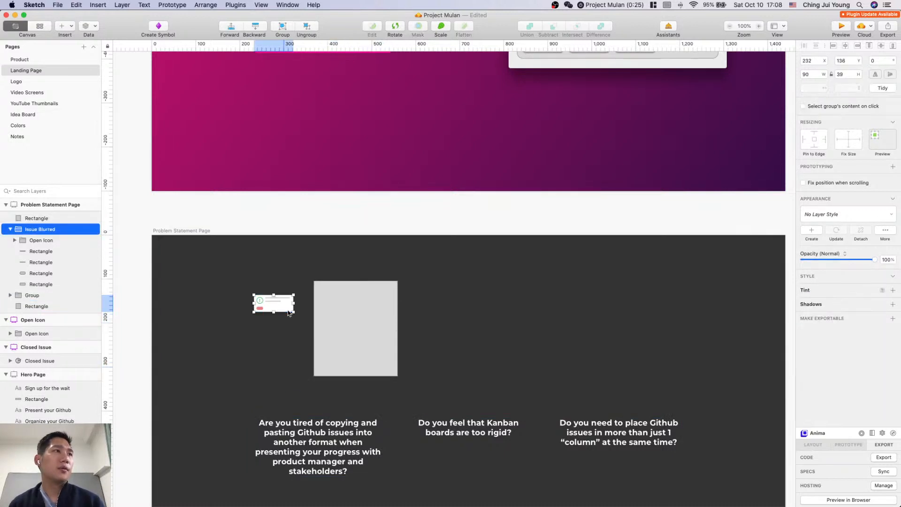
key(super+c)
key(super+v)
drag(289, 310, 289, 358)
key(super+v)
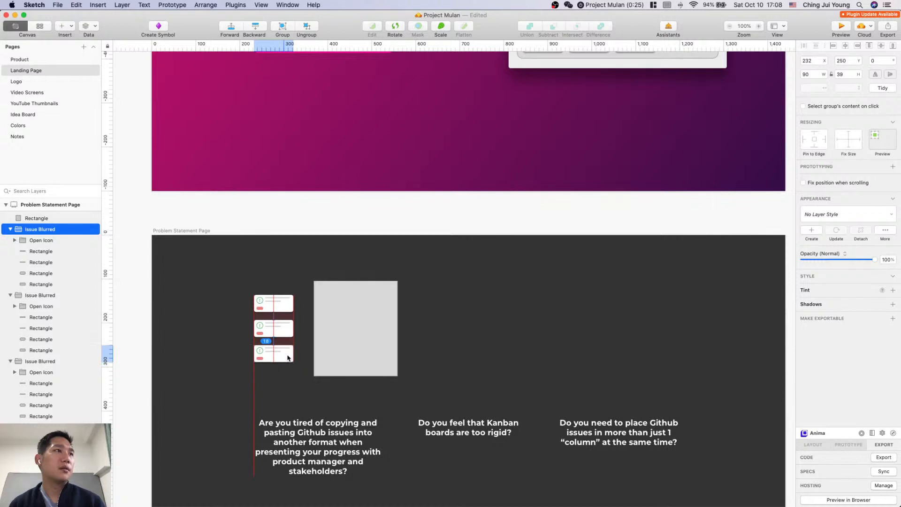
Step: Resize the large placeholder rectangle to about 245 × 166 px, align its top with the first card, and round its corners to 3
click(380, 332)
drag(398, 376, 422, 353)
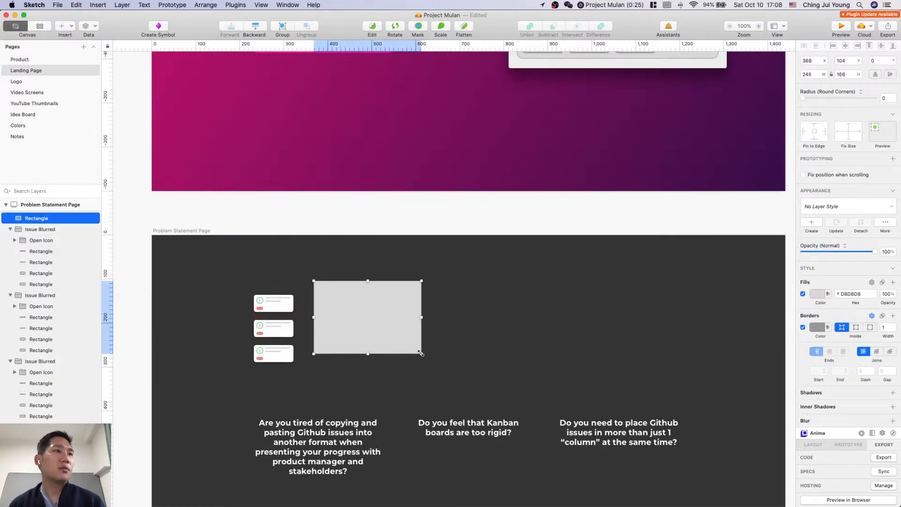
drag(381, 332, 381, 347)
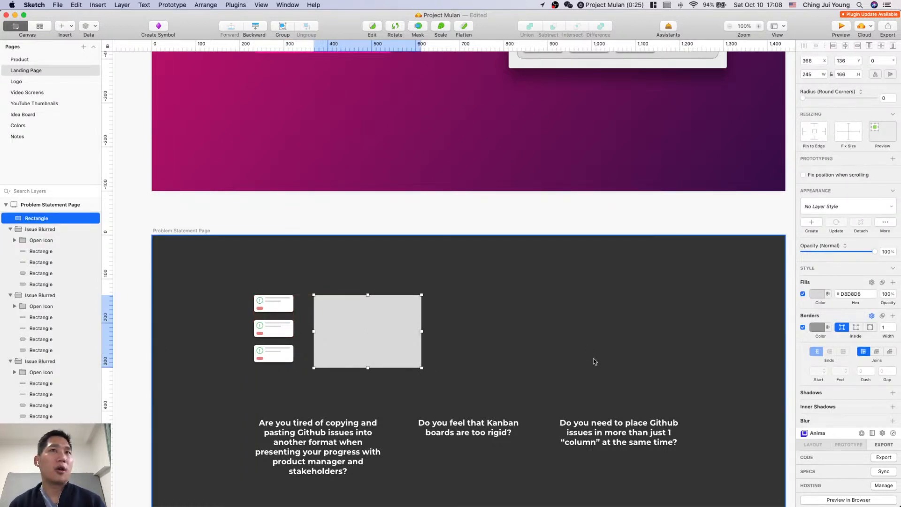
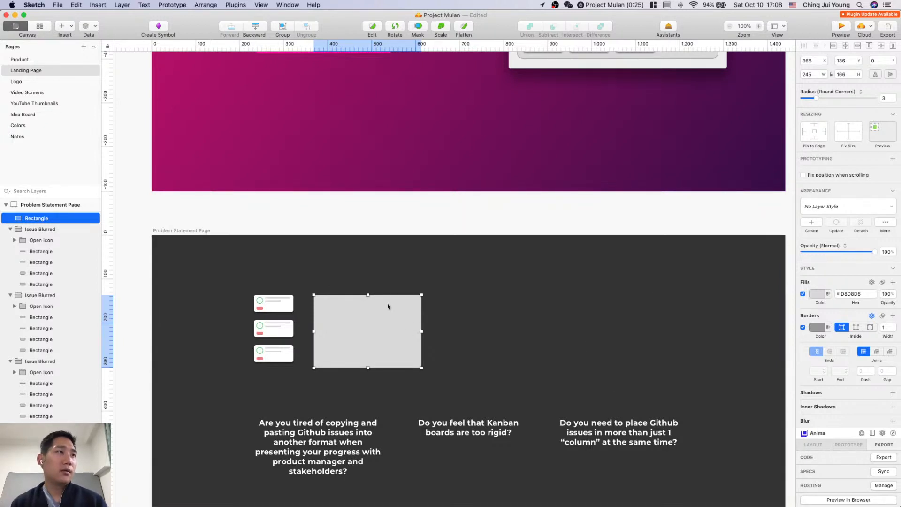
click(486, 377)
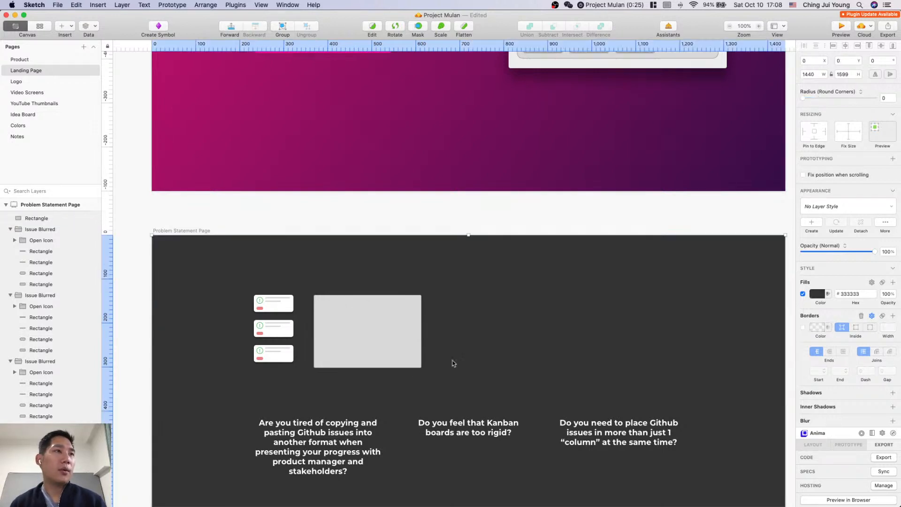
Step: Search the icon browser plugin for "powerpoint" and add the red vscode-icons:file-type-powerpoint icon to the page
key(super+Tab)
key(super+Tab)
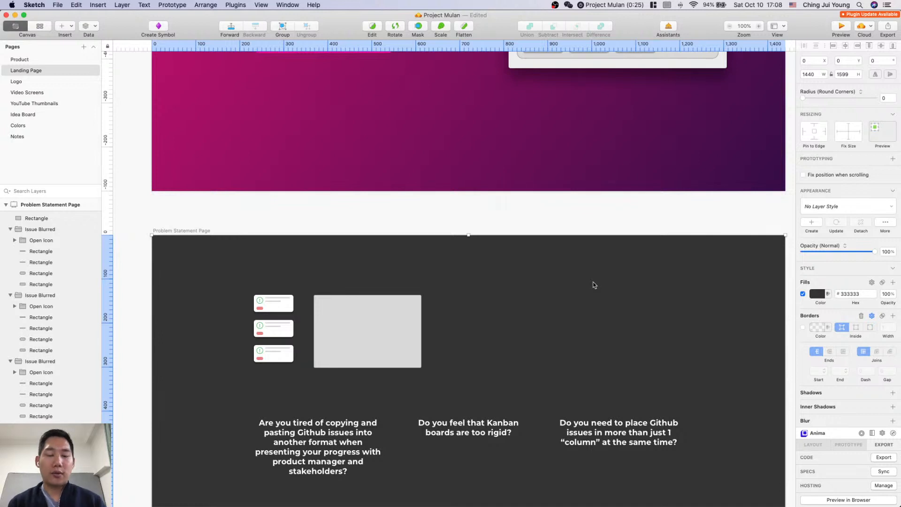
click(247, 4)
click(260, 40)
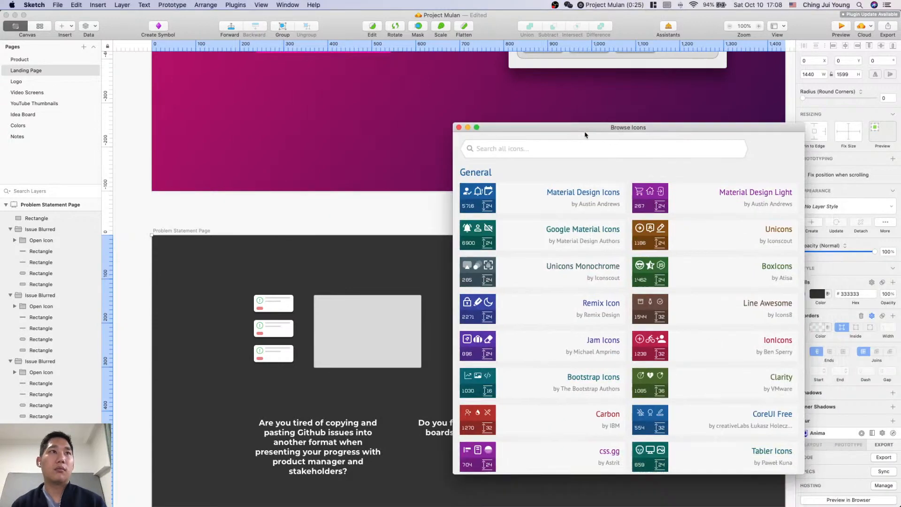
text(powerpoint)
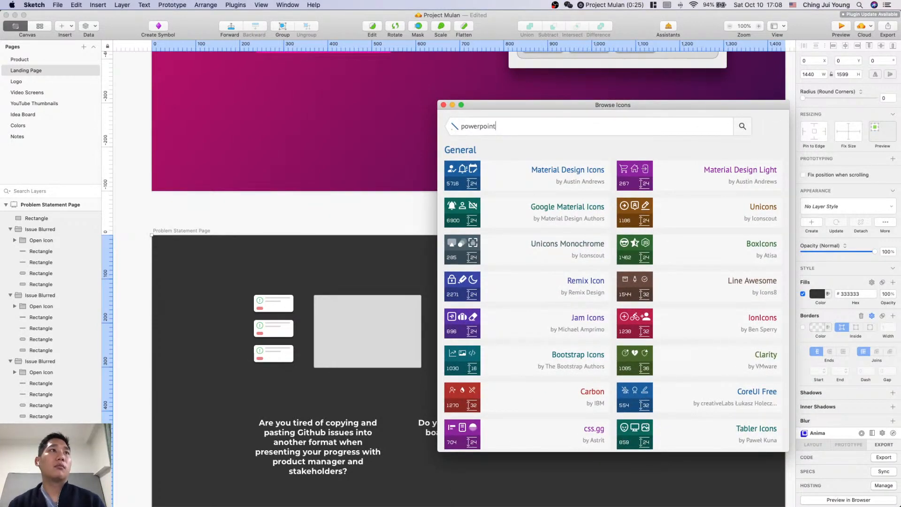
key(Return)
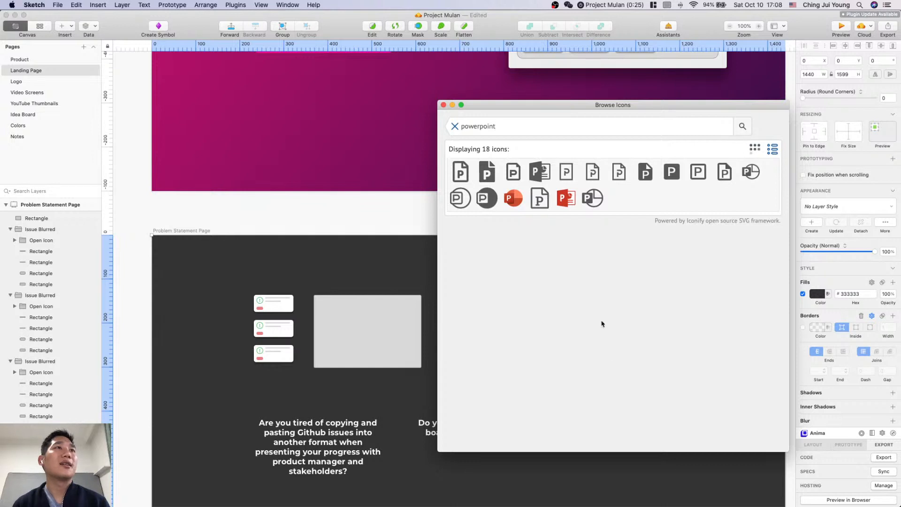
click(514, 198)
click(673, 288)
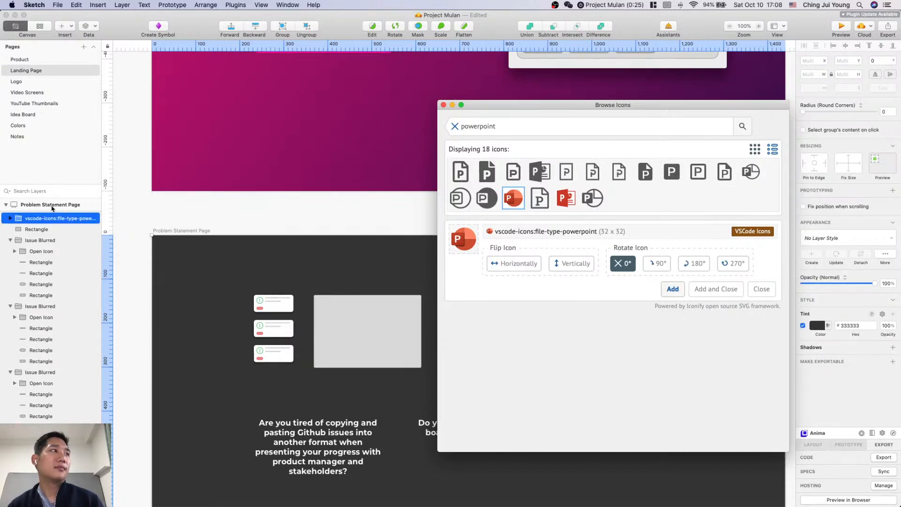
Step: Close the icon browser and move the PowerPoint icon into the lower-right corner of the large grey rectangle
click(50, 229)
click(49, 228)
click(49, 219)
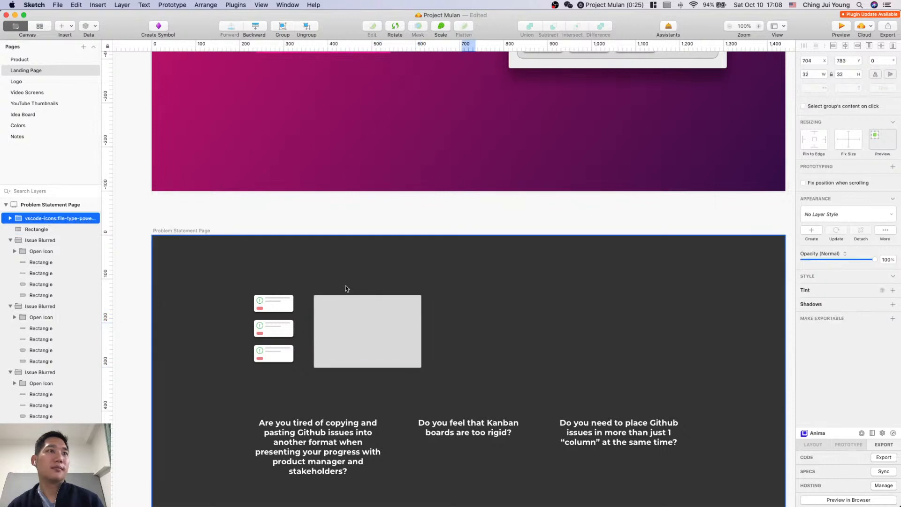
right_click(46, 219)
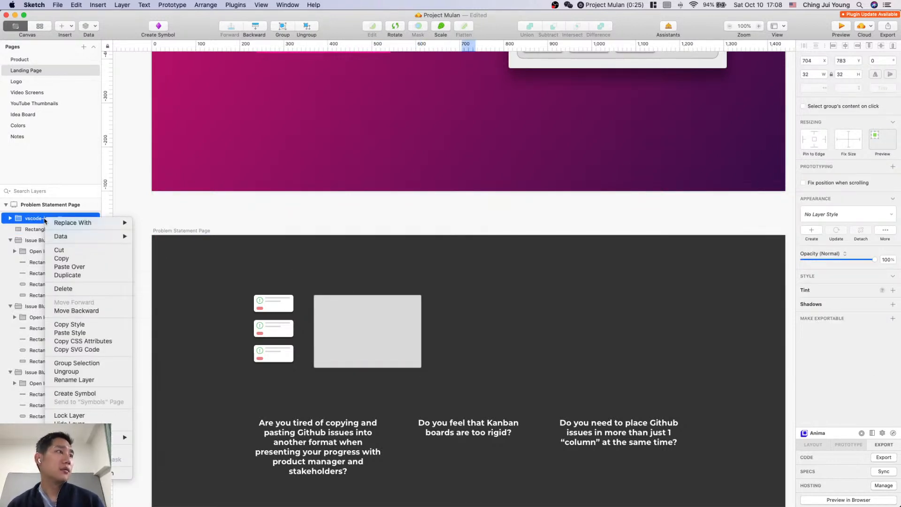
click(44, 220)
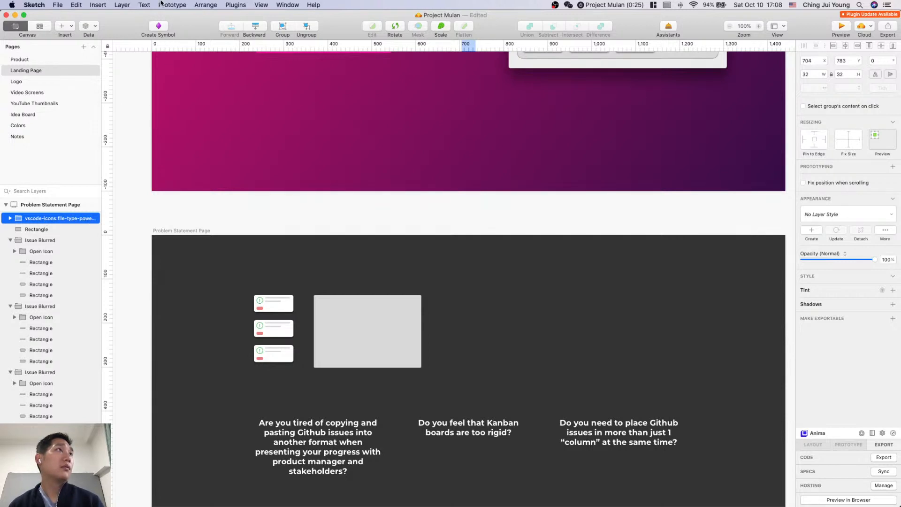
click(262, 5)
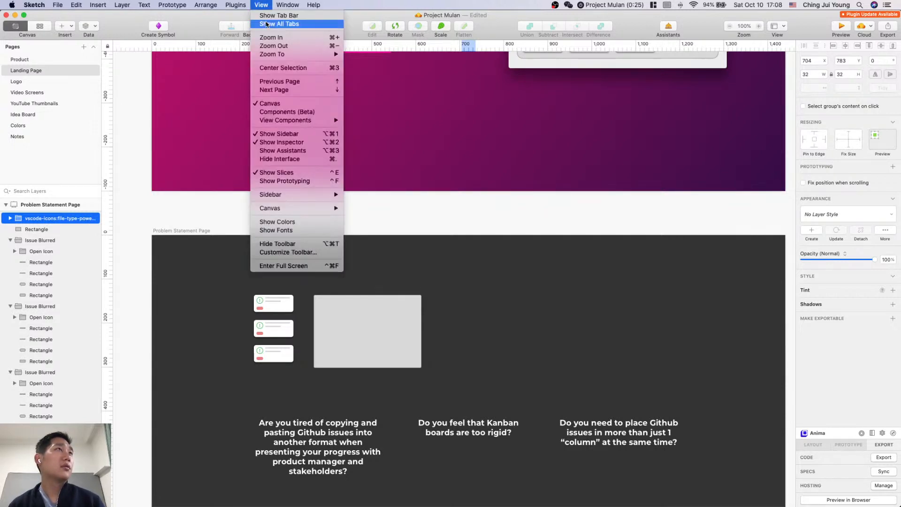
mouse_move(275, 55)
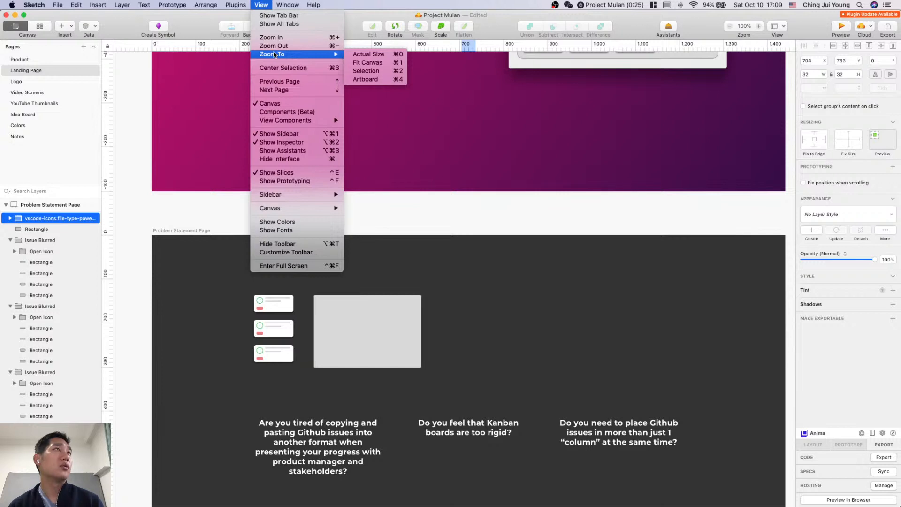
click(277, 69)
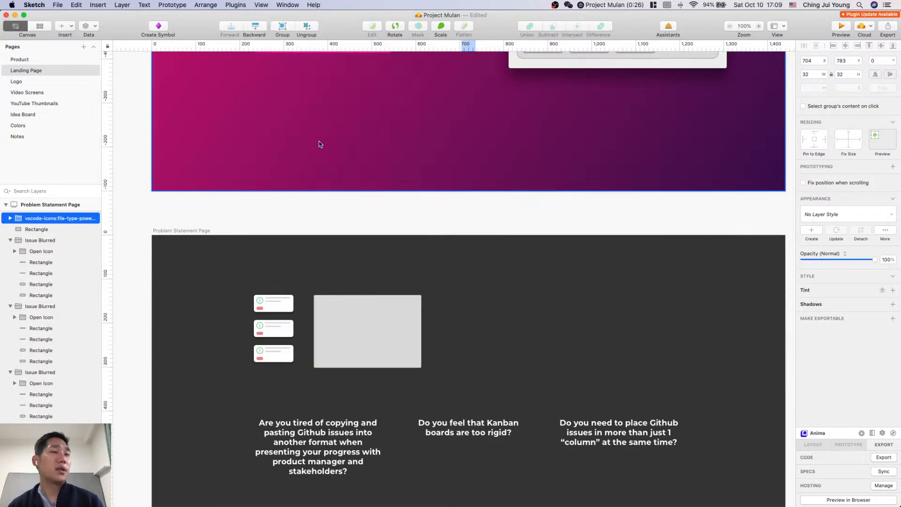
scroll(475, 328, up, 4)
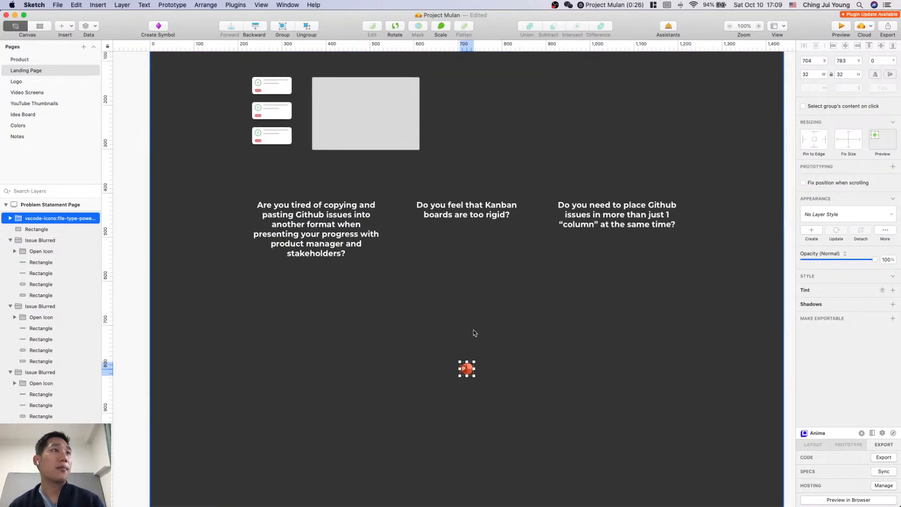
drag(469, 373, 414, 147)
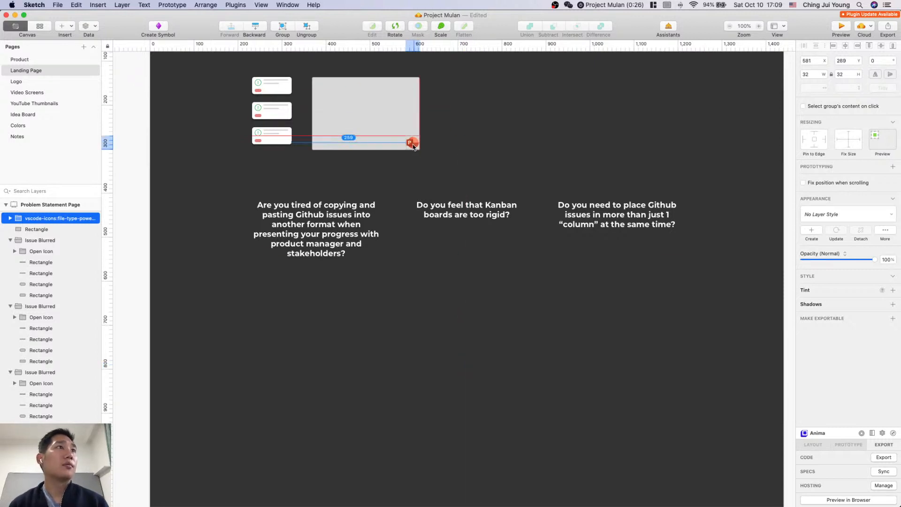
click(477, 145)
scroll(477, 145, up, 4)
scroll(477, 145, up, 4)
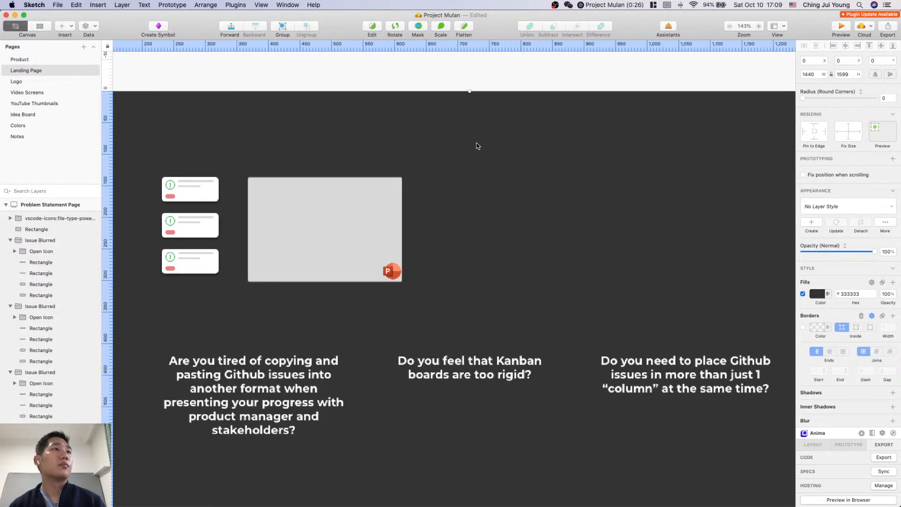
scroll(477, 145, left, 3)
scroll(477, 146, down, 3)
scroll(521, 223, right, 2)
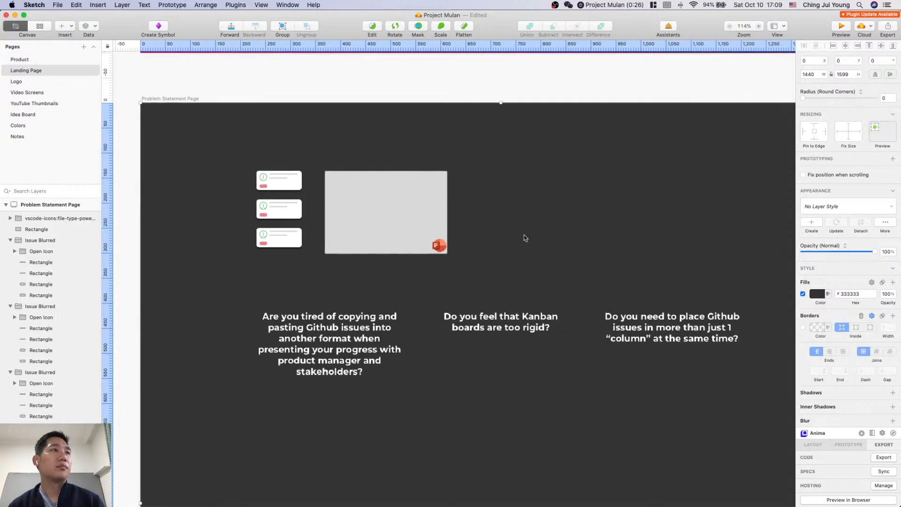
Step: Draw a vertical line about 166 px long over the grey rectangle's full height, separating a narrow column on its left
click(425, 237)
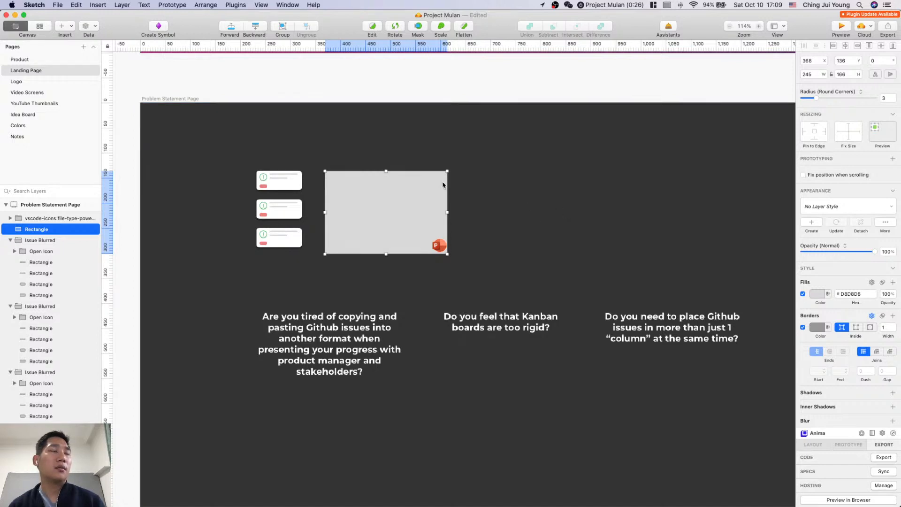
scroll(424, 271, up, 3)
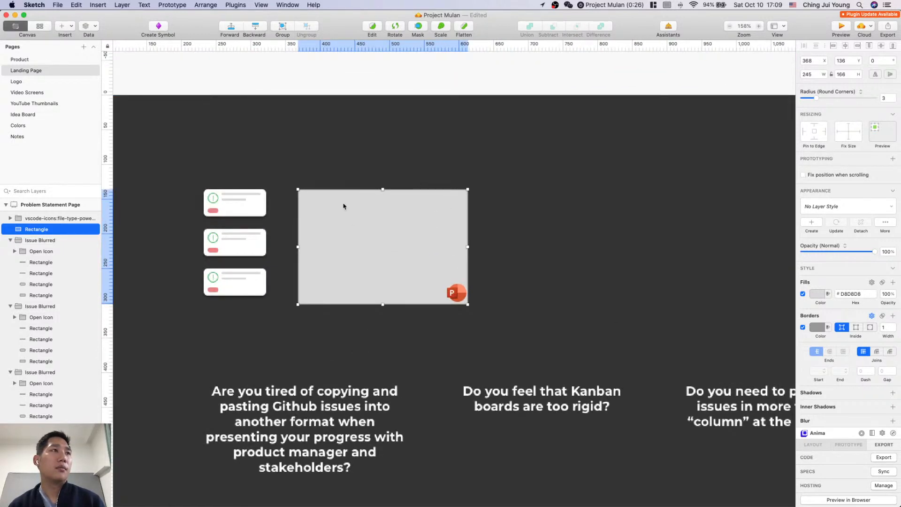
key(l)
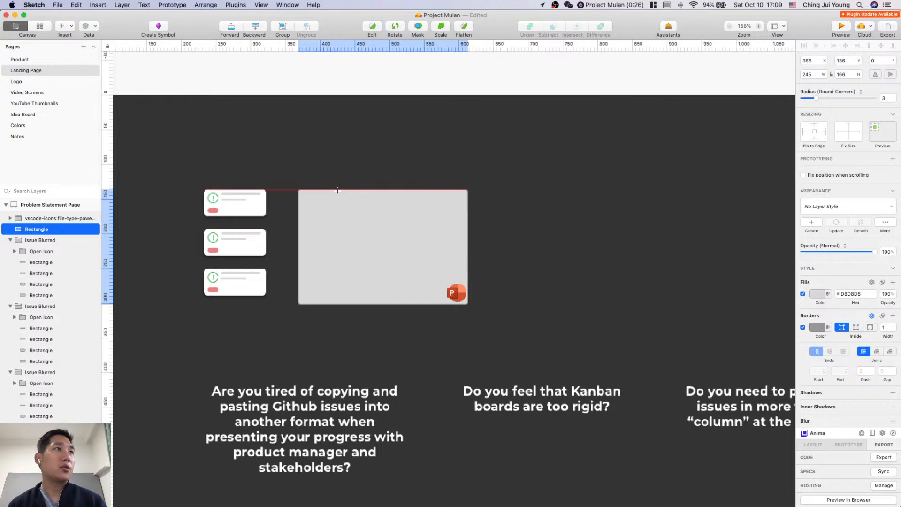
mouse_move(338, 190)
mouse_down()
mouse_move(342, 332)
mouse_move(337, 306)
mouse_up()
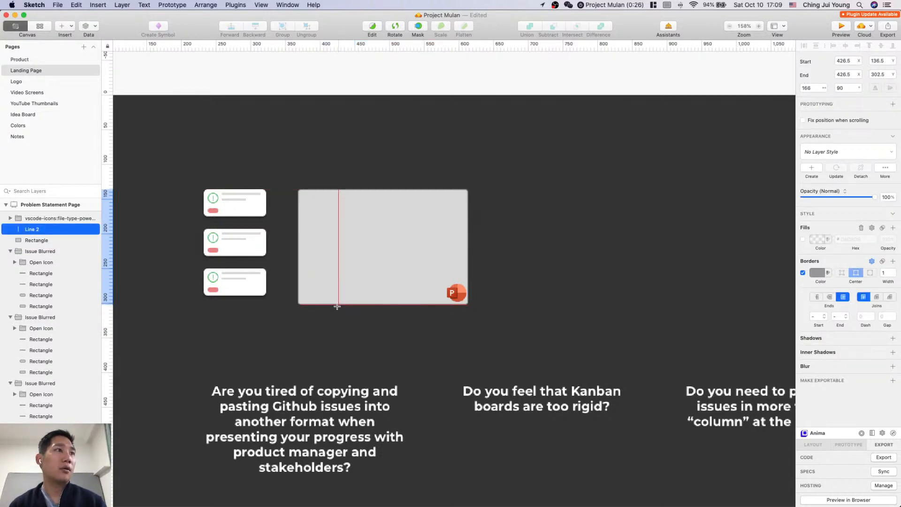
click(339, 307)
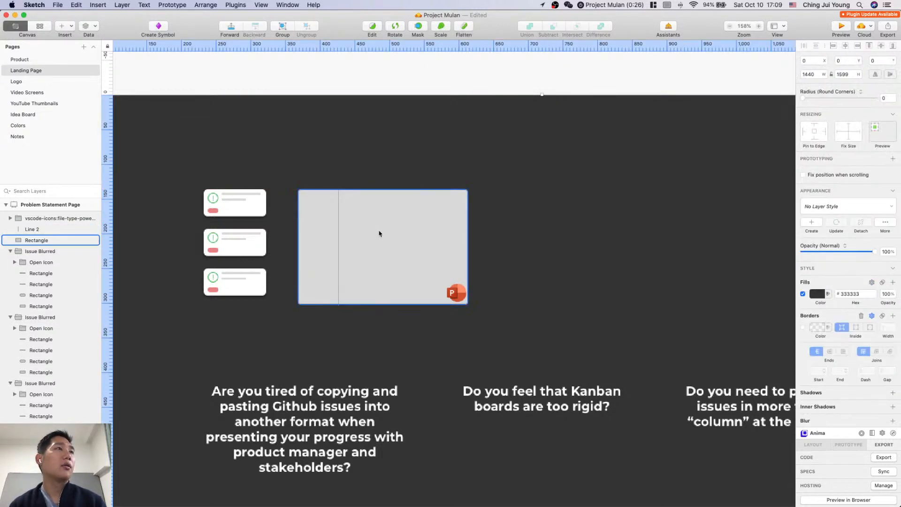
Step: Draw a slide thumbnail rectangle of about 40 × 27 px at the top of the narrow column and fill it with white FFFFFF
key(r)
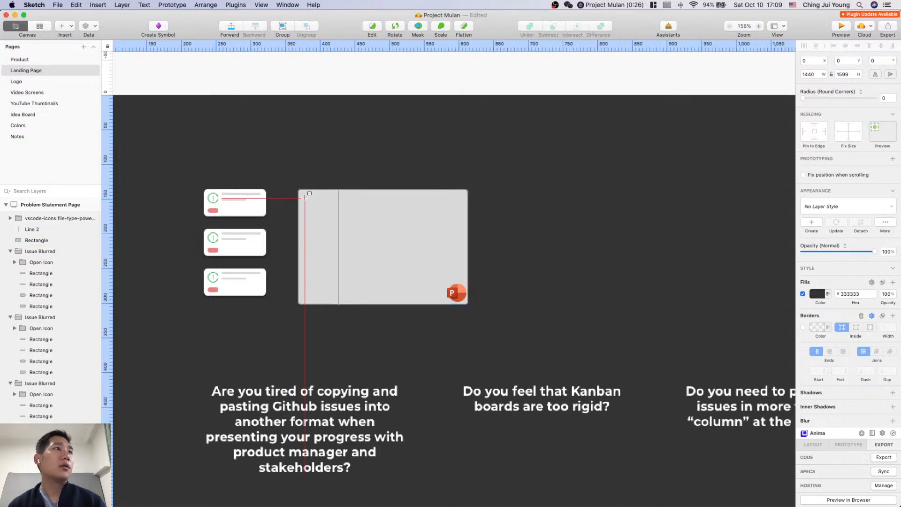
drag(305, 198, 333, 216)
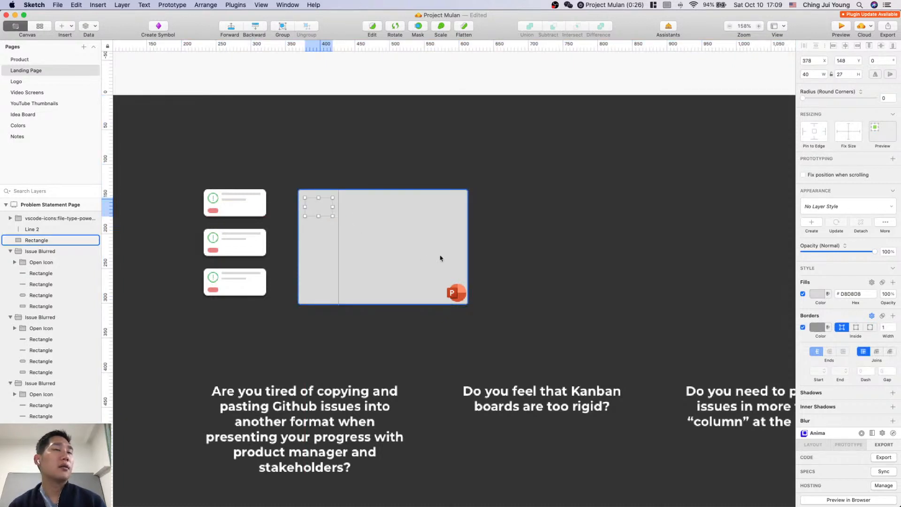
click(818, 327)
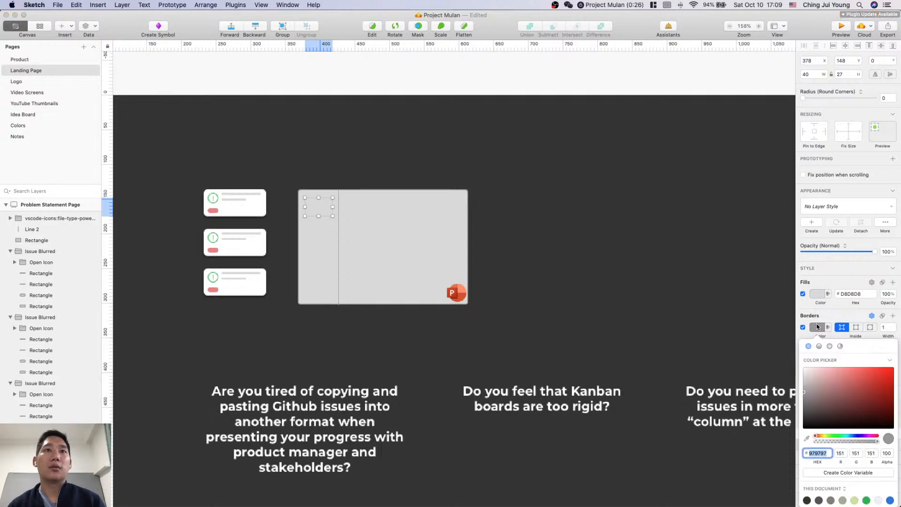
click(805, 390)
click(803, 294)
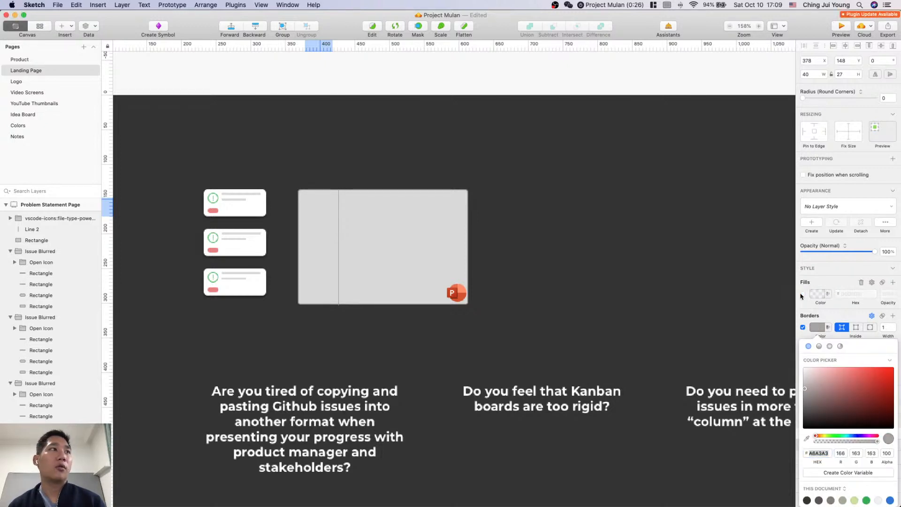
click(817, 294)
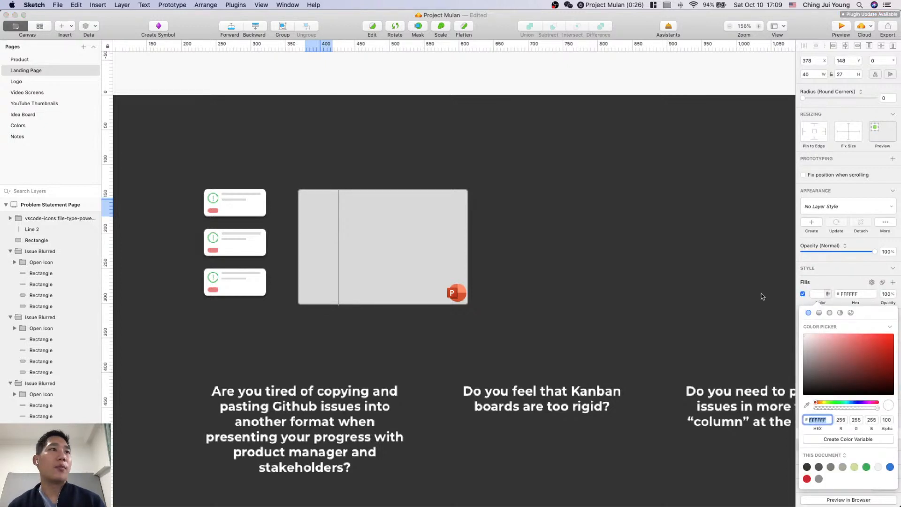
click(816, 284)
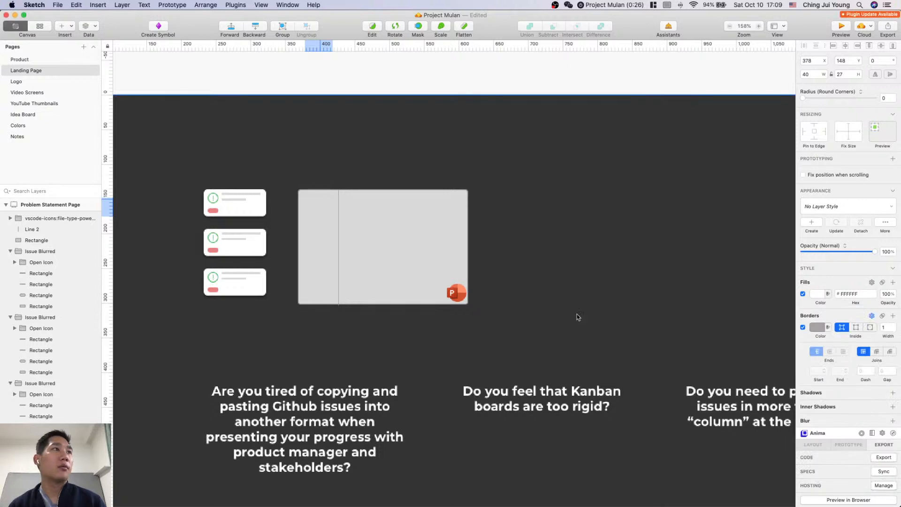
Step: Bring the white thumbnail to the front and replace its border with a shadow of Y 2 and blur 4
alt+click(230, 31)
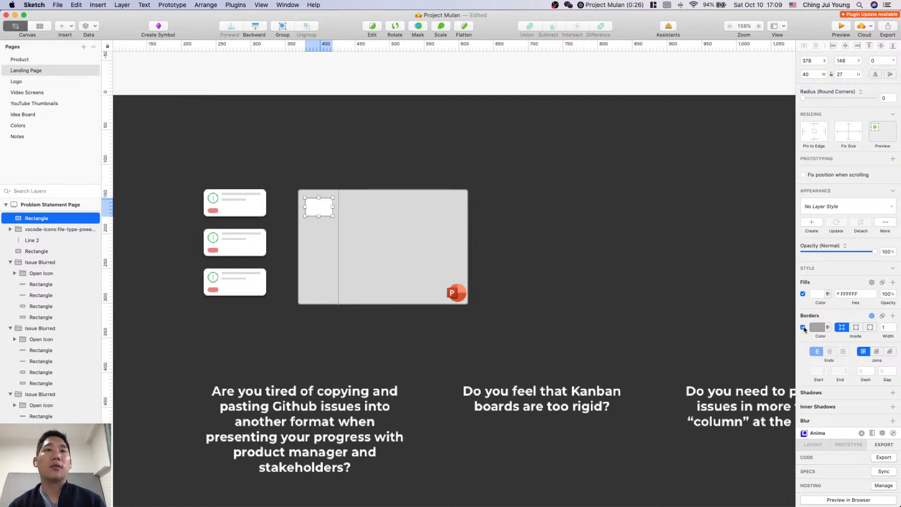
click(803, 328)
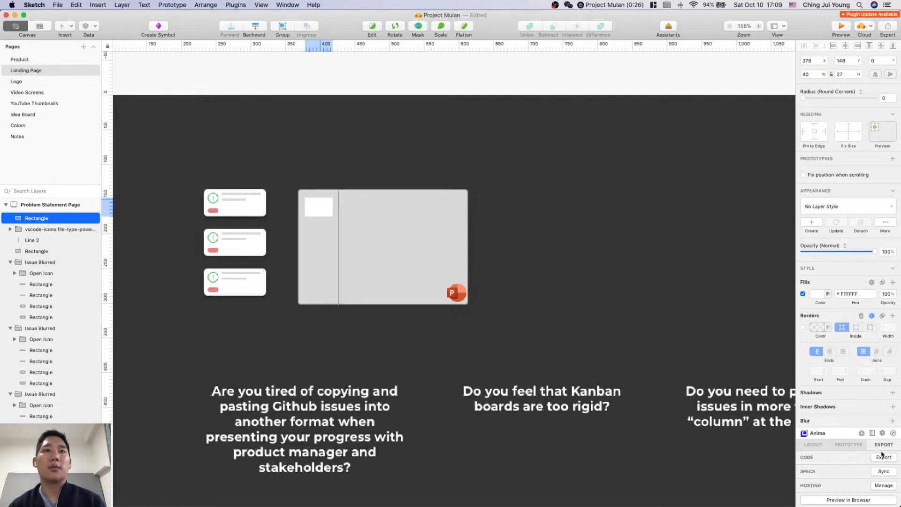
click(893, 393)
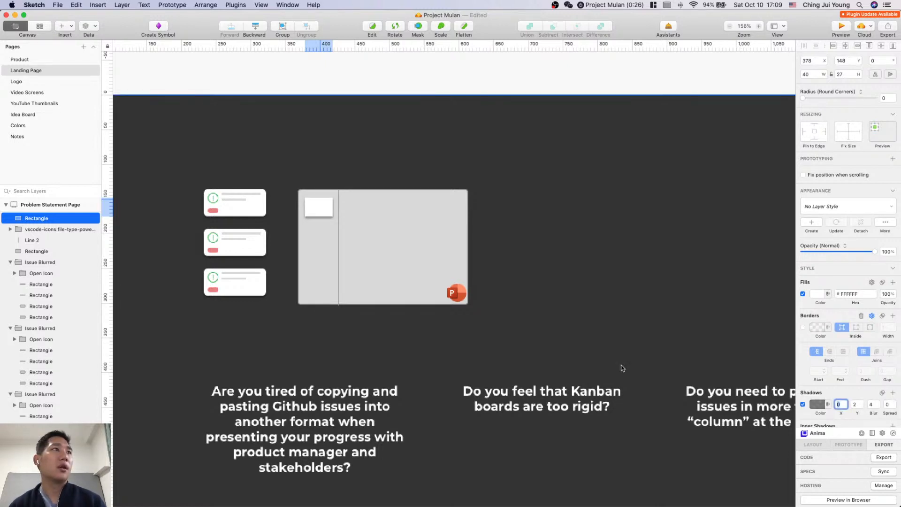
Step: Duplicate the white thumbnail three times and stack the copies down the narrow column with equal gaps of about 17 px
click(318, 207)
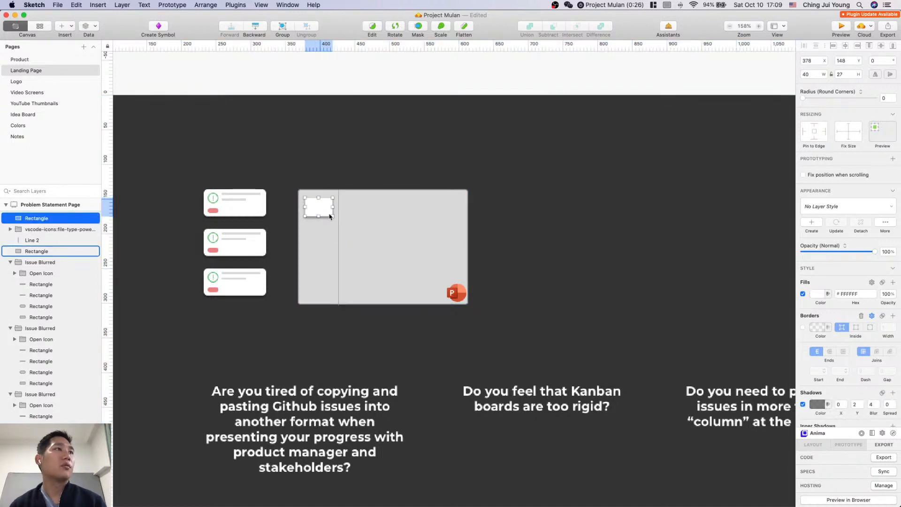
key(super+d)
drag(318, 208, 318, 273)
key(super+d)
drag(318, 246, 318, 293)
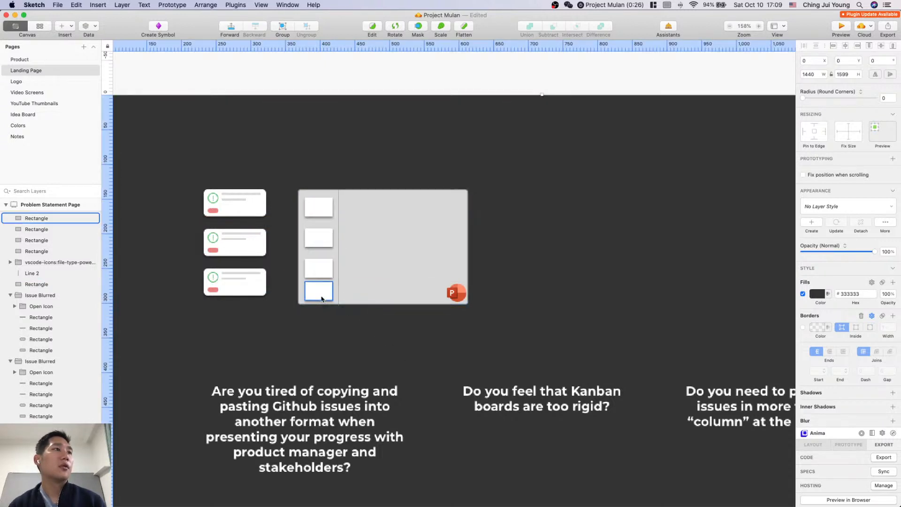
click(330, 334)
drag(327, 292, 325, 300)
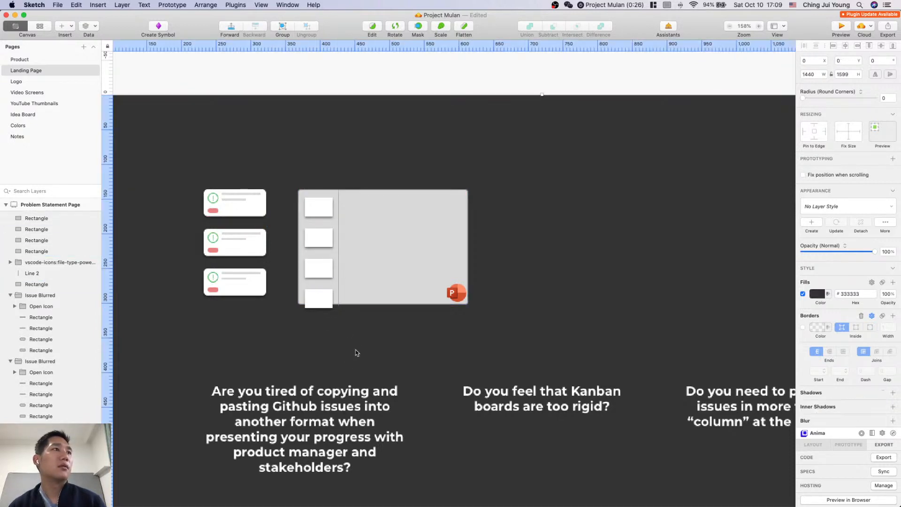
Step: Shorten the lowest thumbnail to about 21 px high so its lower edge meets the grey rectangle's lower edge
click(364, 294)
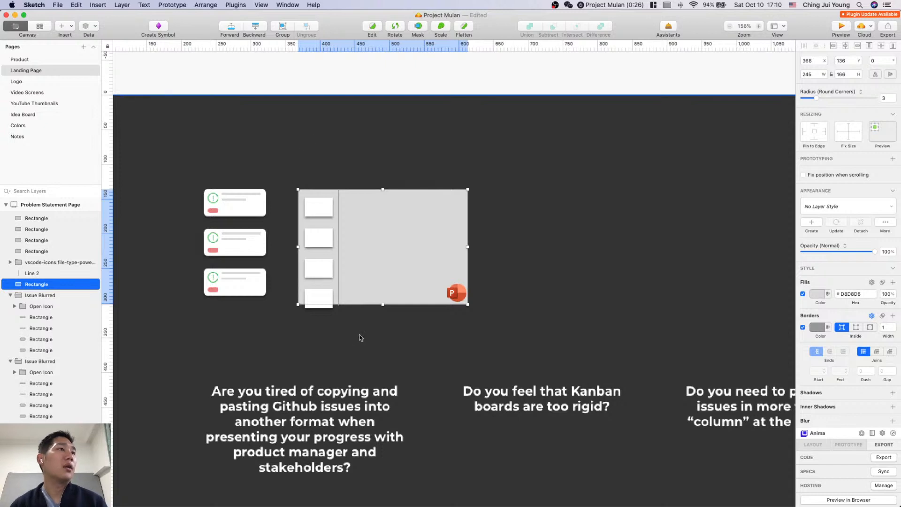
click(318, 306)
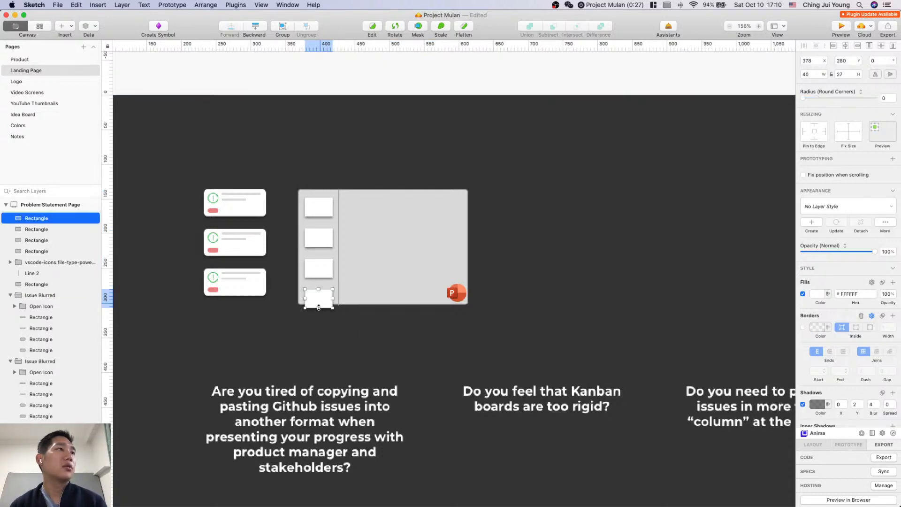
drag(319, 306, 319, 304)
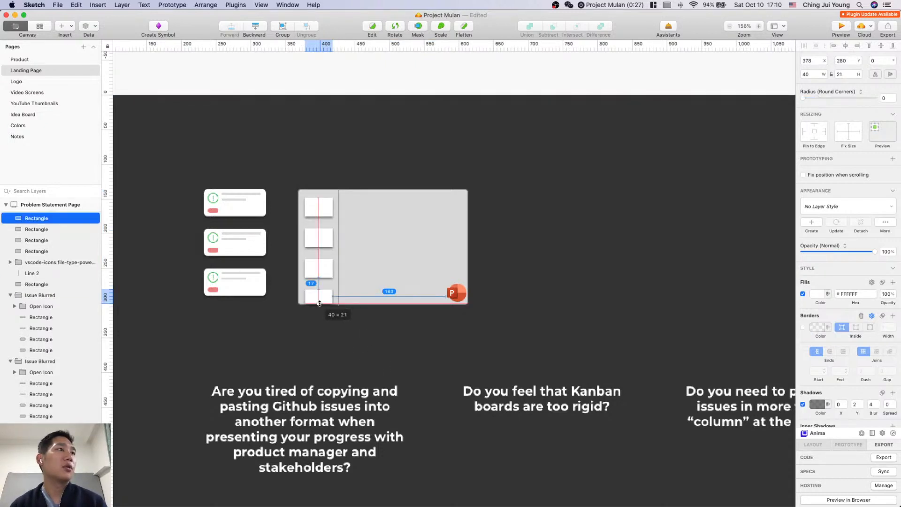
click(343, 346)
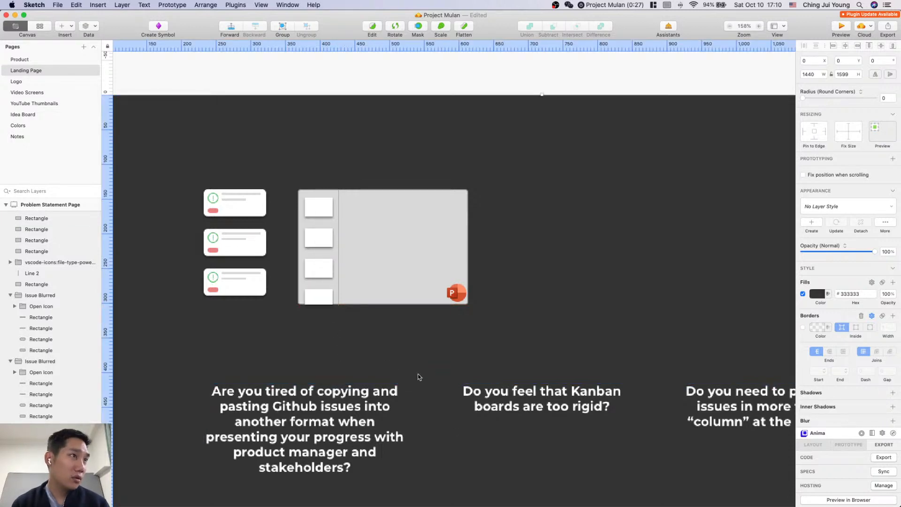
click(316, 297)
scroll(332, 316, up, 5)
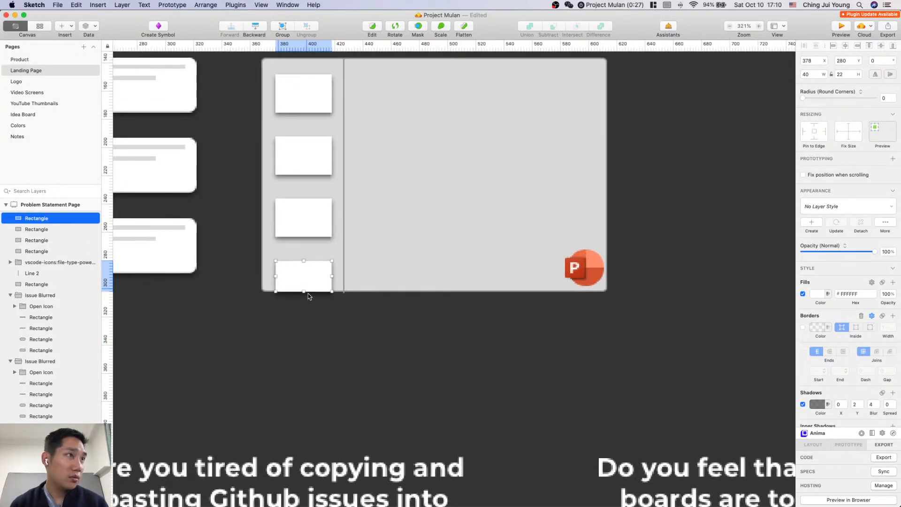
drag(304, 292, 305, 290)
click(322, 333)
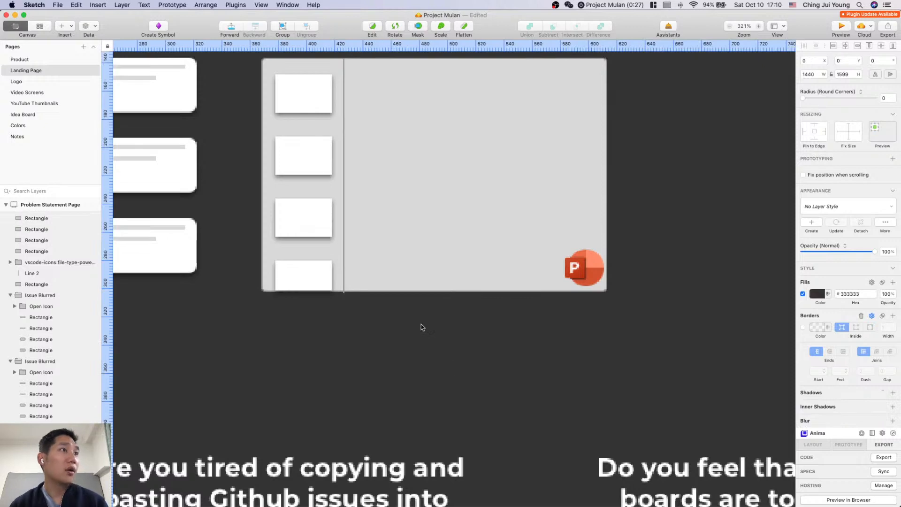
scroll(422, 326, down, 5)
scroll(414, 262, up, 5)
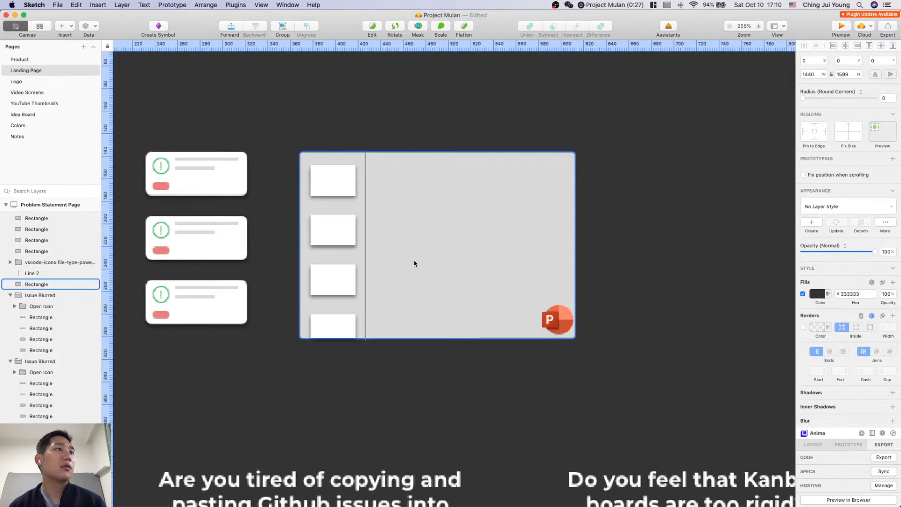
click(365, 317)
click(443, 386)
scroll(446, 384, right, 3)
click(320, 176)
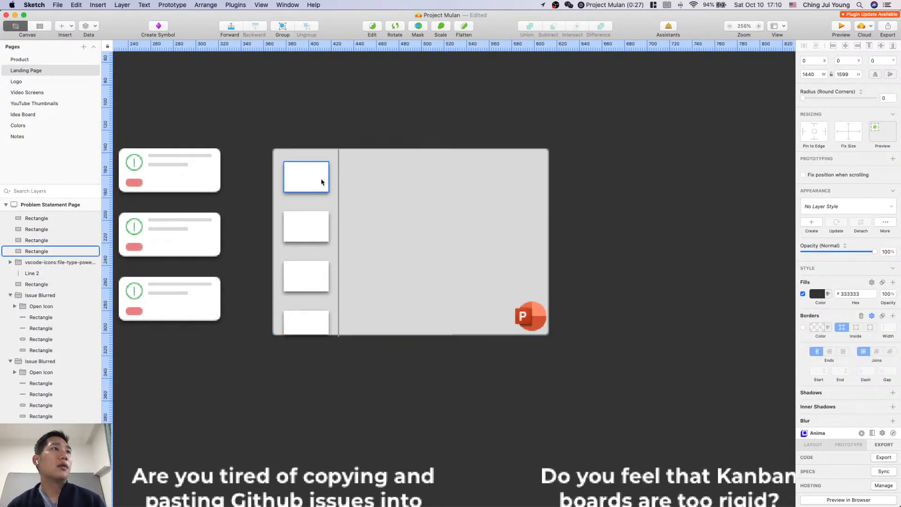
Step: Copy a white thumbnail into the wide column and enlarge it to nearly fill that area as the main slide
drag(320, 184, 544, 330)
click(531, 416)
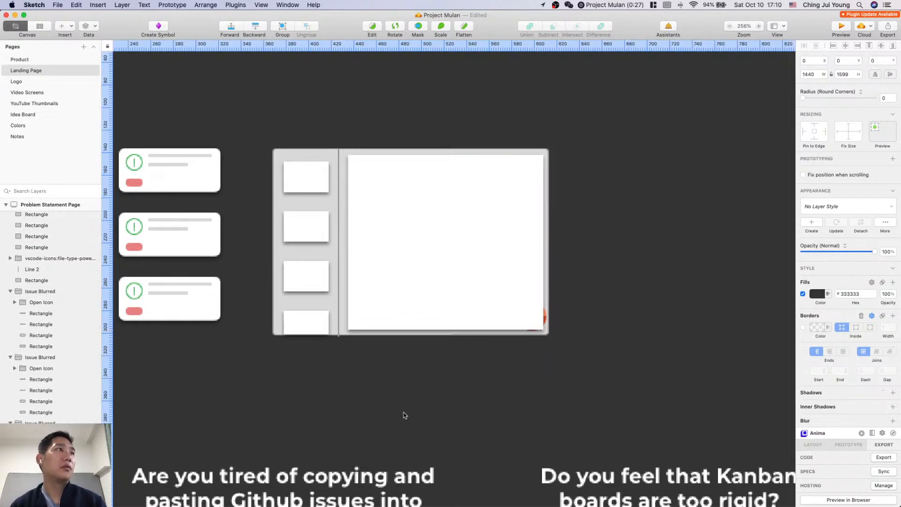
Step: Move the PowerPoint logo onto the upper-right corner of the slide mockup and bring it to the front
scroll(368, 164, up, 2)
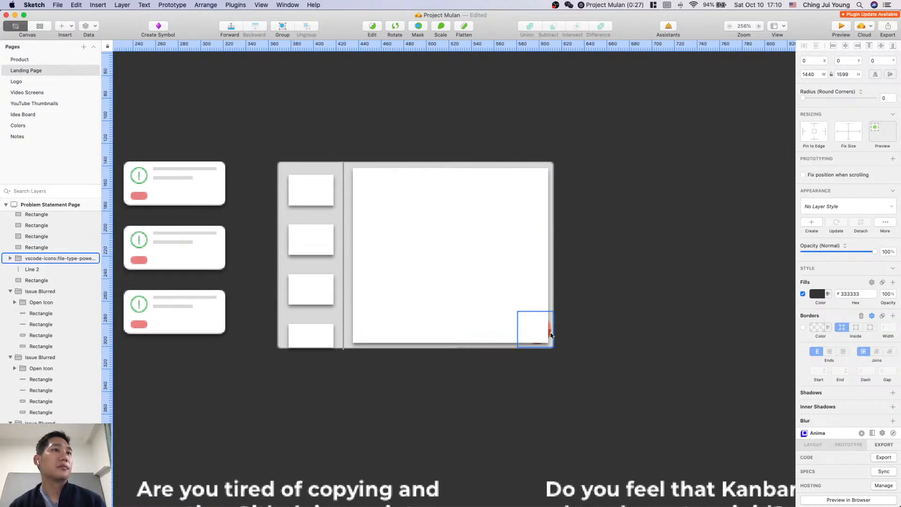
drag(550, 333, 563, 171)
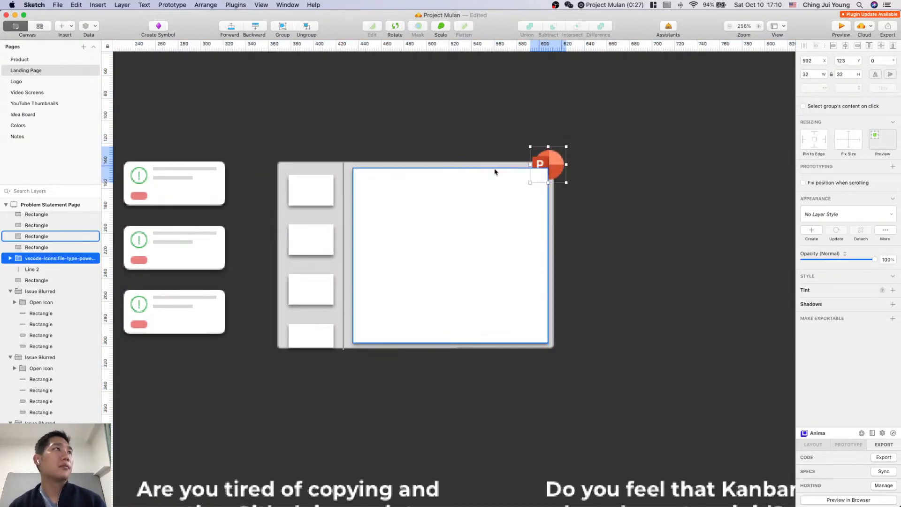
key(alt)
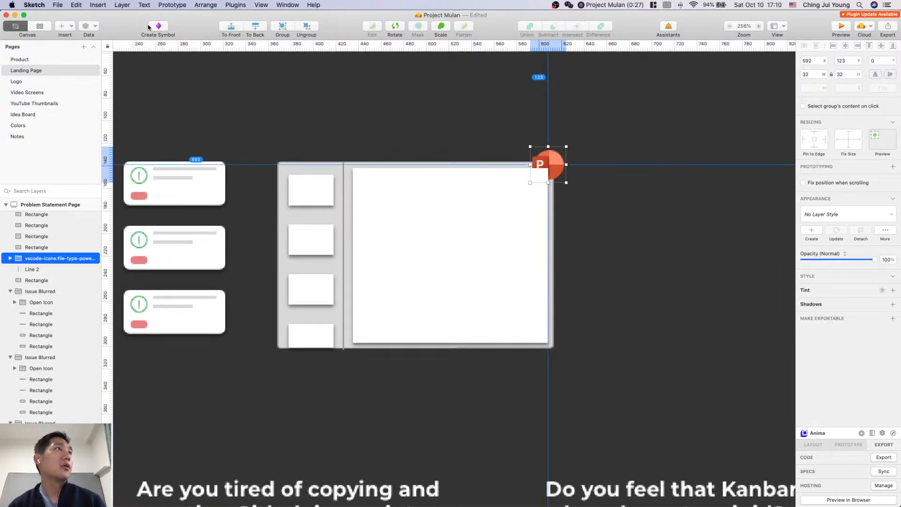
click(231, 26)
click(380, 197)
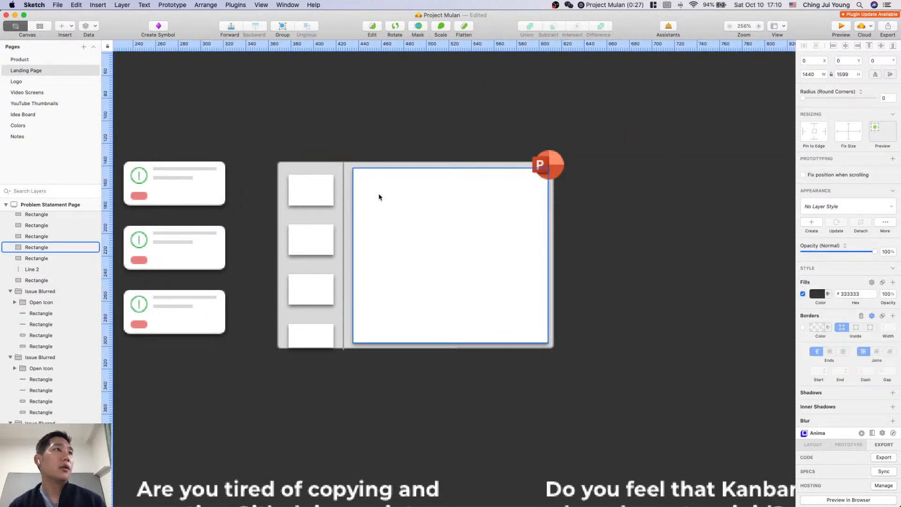
Step: Draw a straight vector path from the top edge centre of the uppermost issue card to the upper middle of the large white slide
scroll(376, 198, left, 3)
scroll(376, 199, up, 1)
click(348, 201)
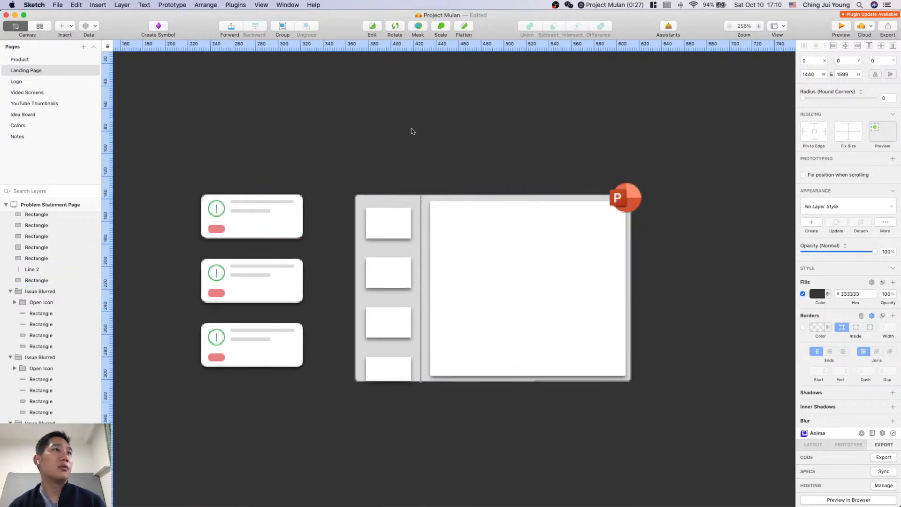
click(63, 27)
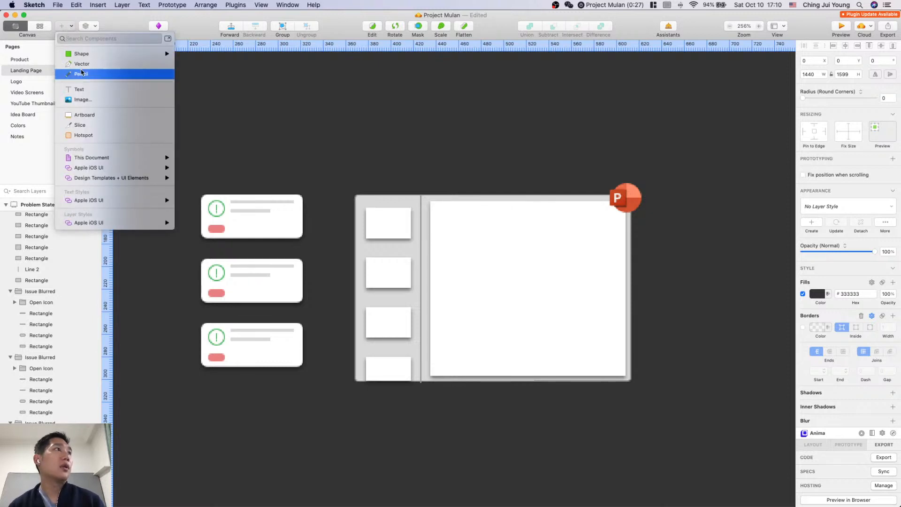
click(101, 65)
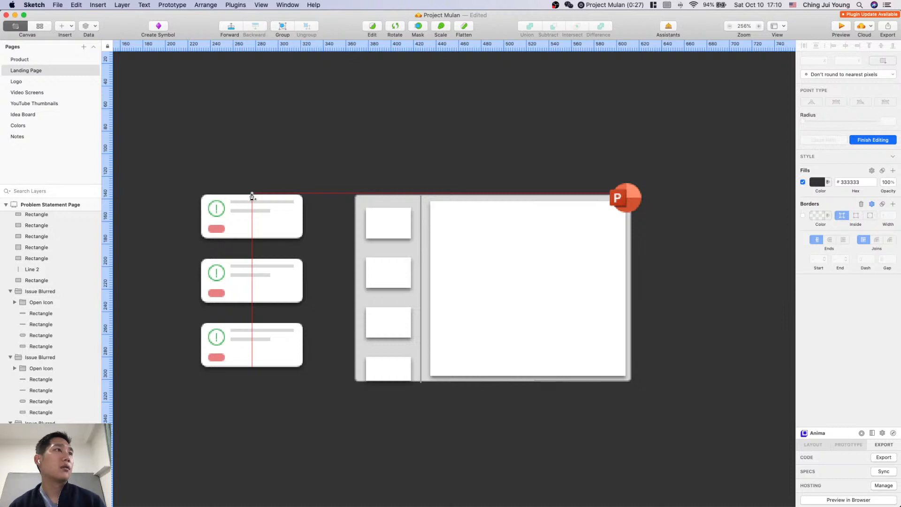
click(252, 195)
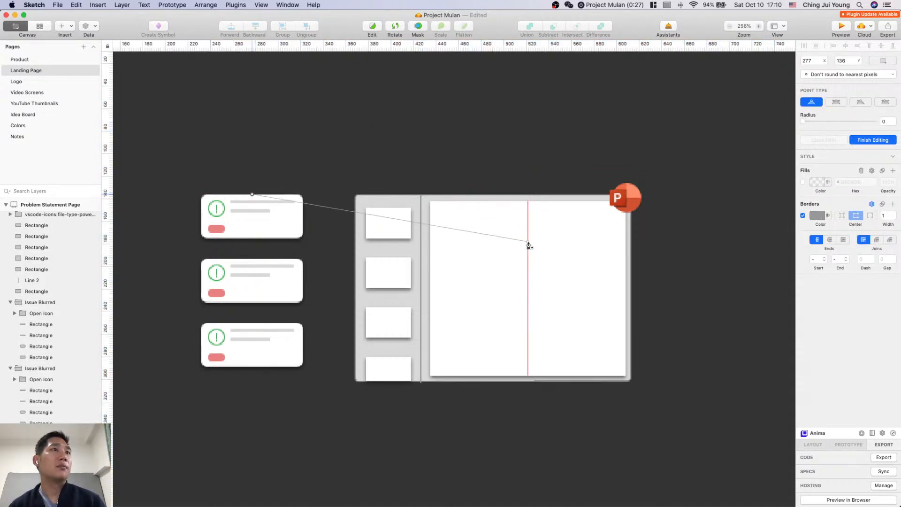
click(528, 242)
key(Escape)
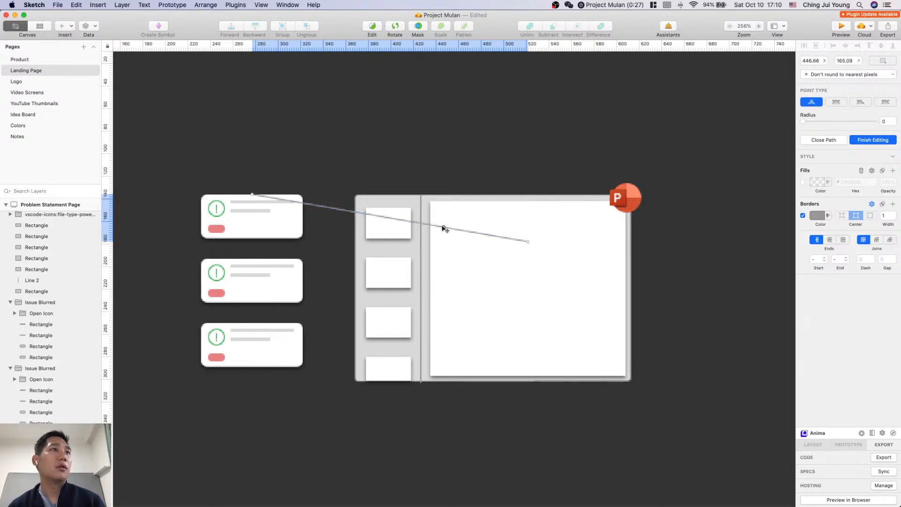
Step: Bend the path into an arc with a mirrored middle point at about X 418, Y 88, and raise its start point slightly above the card
drag(442, 227, 411, 140)
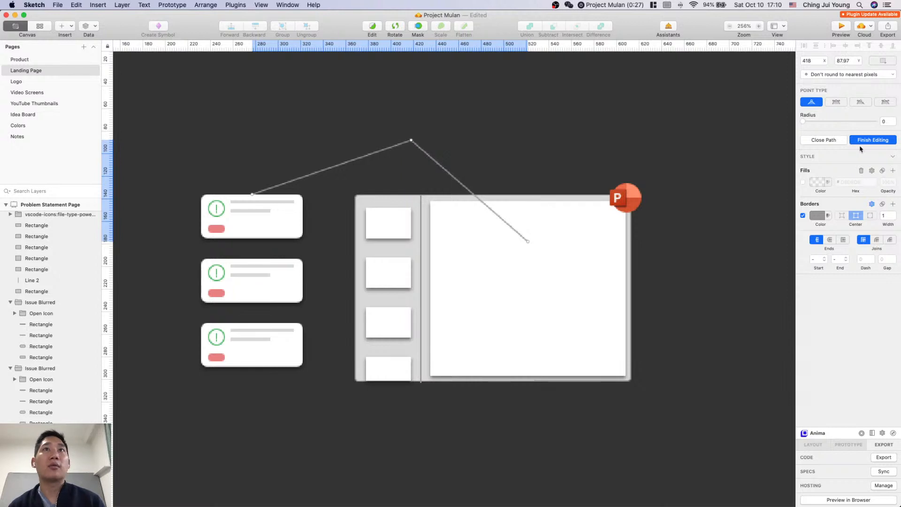
click(836, 102)
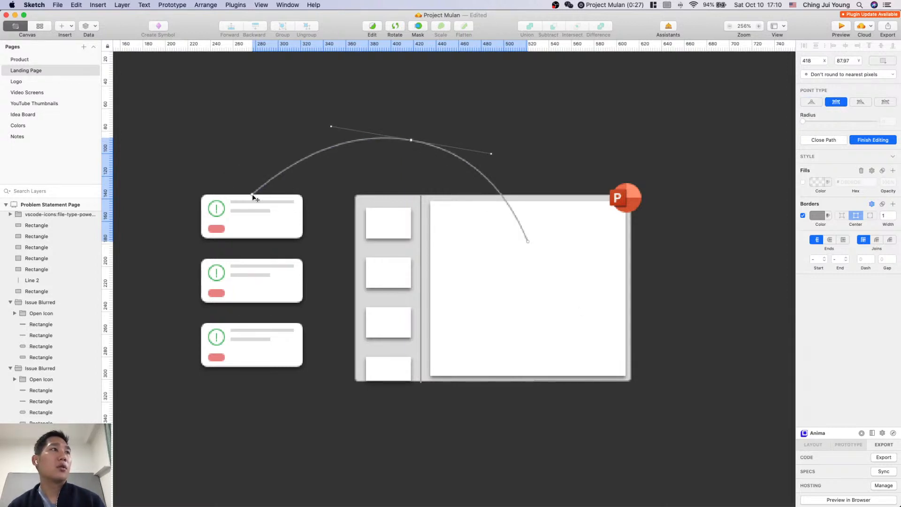
mouse_move(253, 195)
mouse_down()
mouse_move(262, 177)
mouse_move(255, 187)
mouse_up()
click(537, 254)
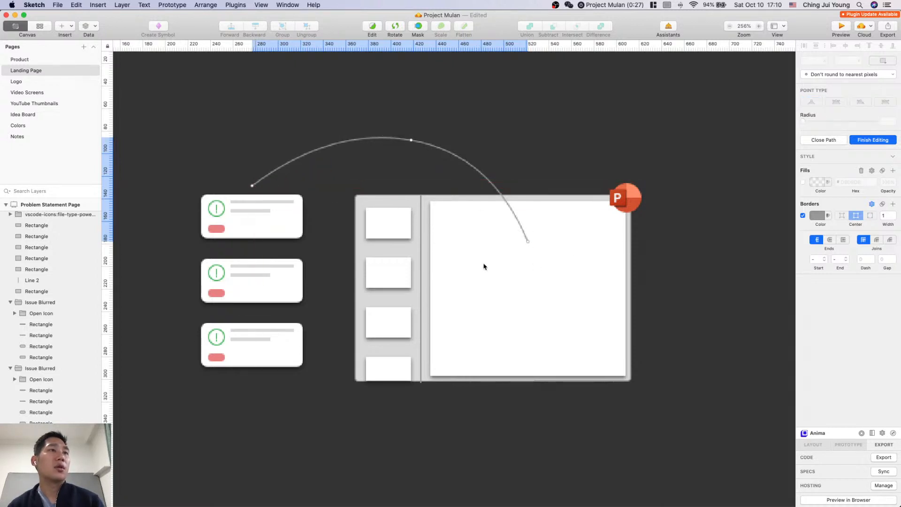
Step: Finish the curved path and add a narrow text box about 28 × 14 on the large white slide
key(Escape)
key(t)
drag(460, 250, 495, 266)
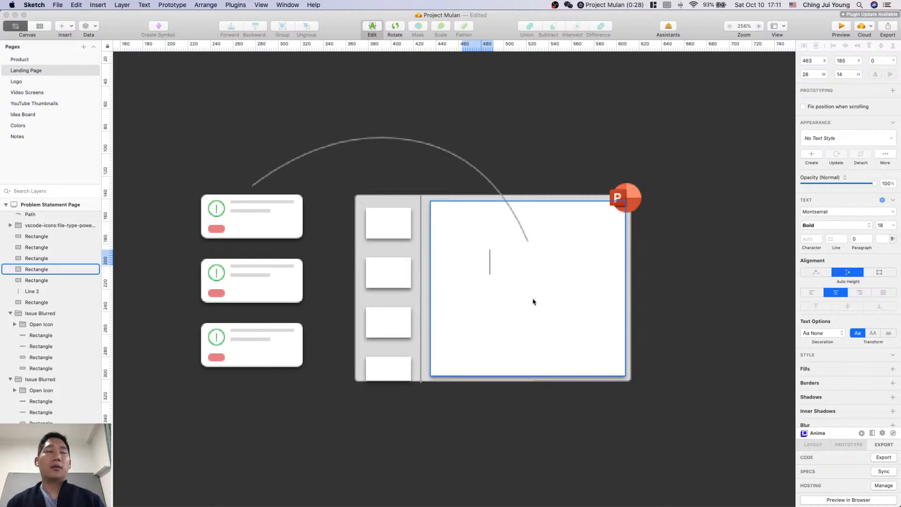
Step: Switch to Safari to review the titles of the open GitHub issues, and return to the Sketch mockup
key(ctrl+Up)
click(550, 398)
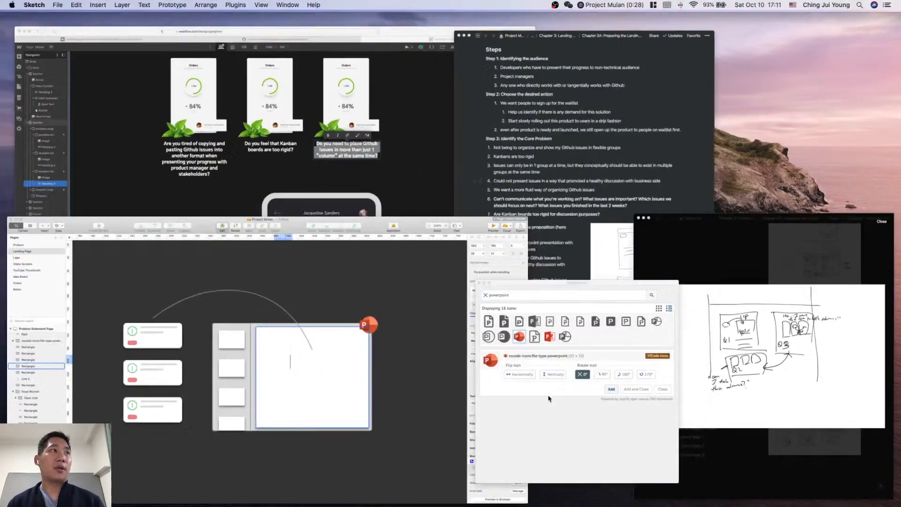
key(ctrl+Up)
click(288, 126)
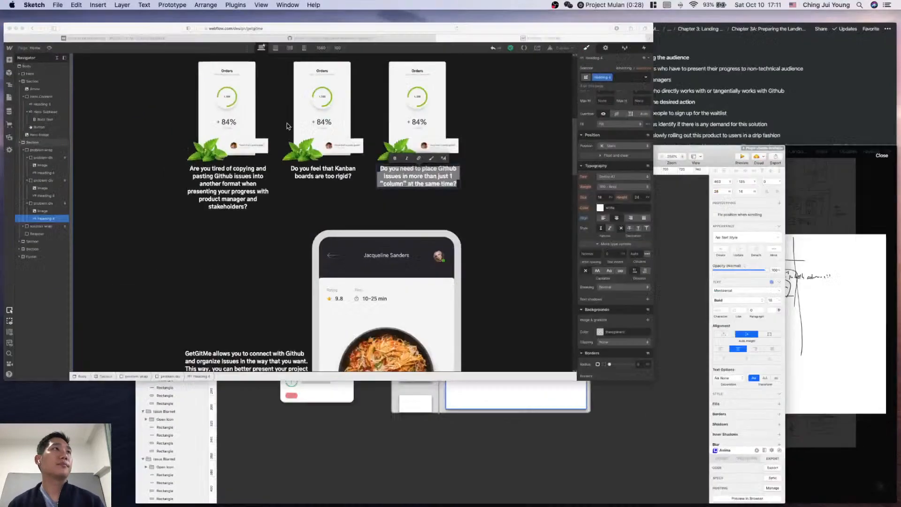
key(ctrl+shift+Tab)
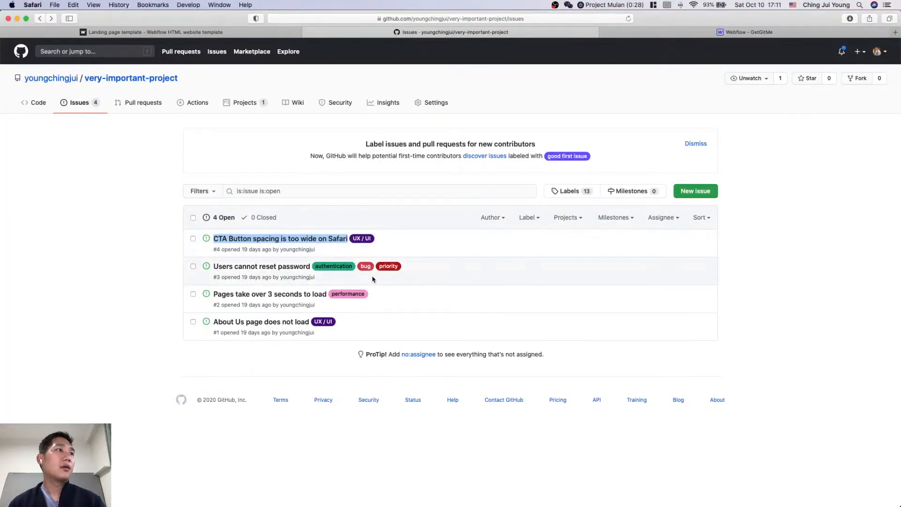
key(super+Tab)
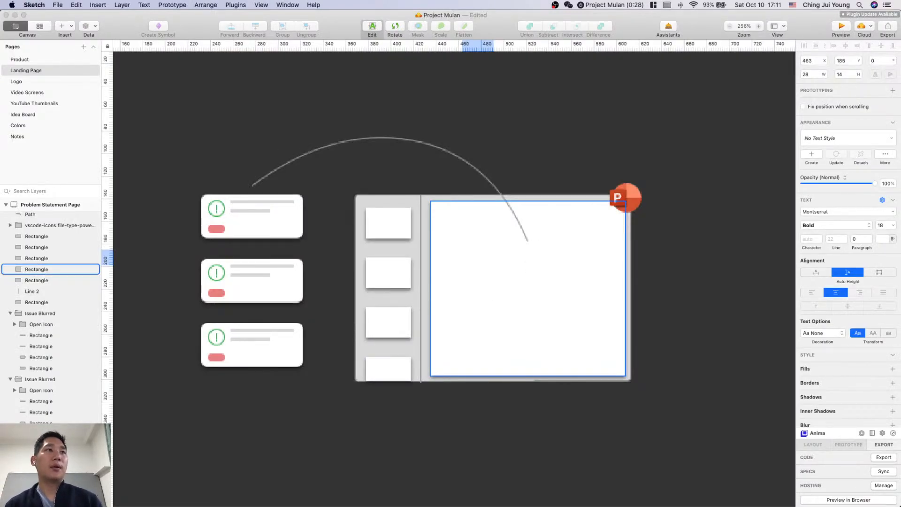
Step: Enter "1. Fix user password form" in the slide's text box and color the text black (000000)
text(word form)
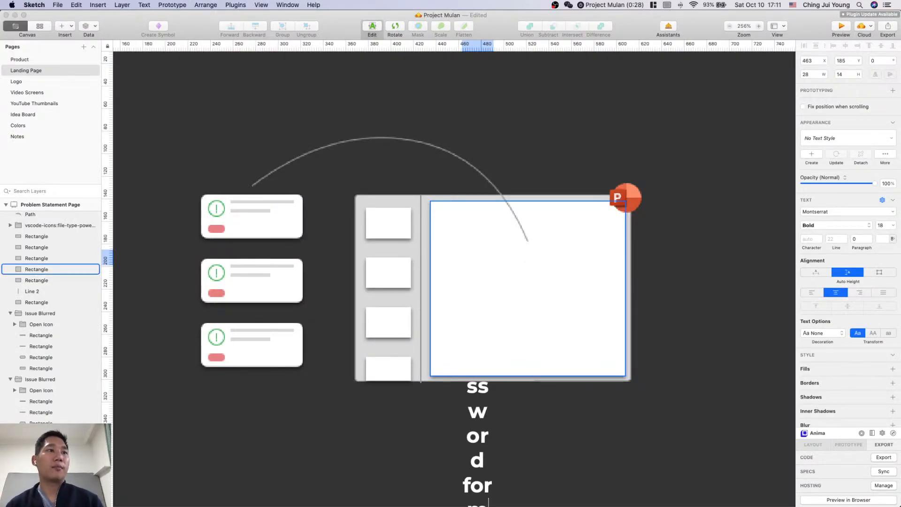
click(606, 404)
click(468, 413)
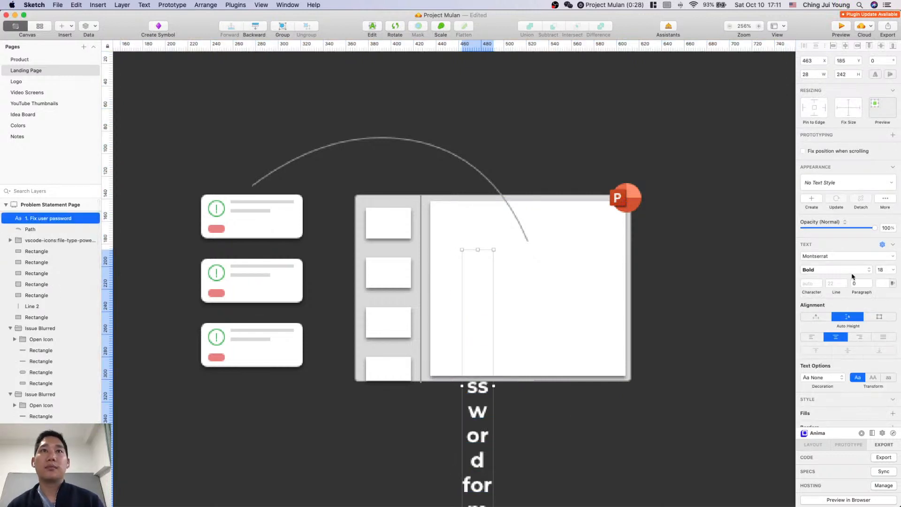
click(881, 286)
drag(859, 331, 736, 465)
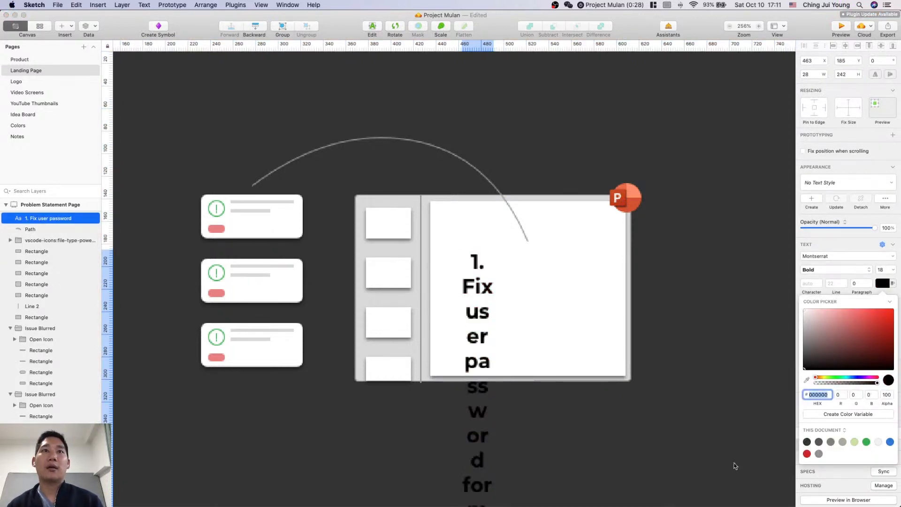
click(638, 448)
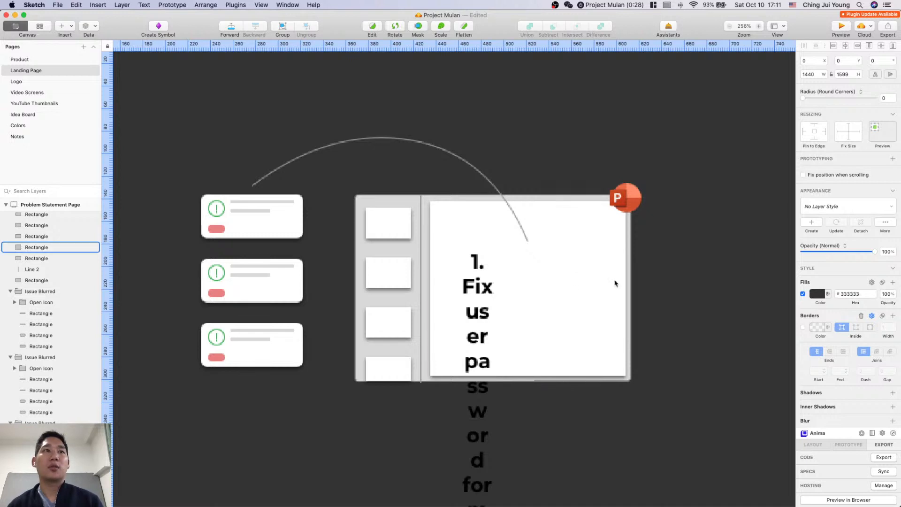
Step: Reshape the slide's text box and shorten its content to just "1."
click(479, 314)
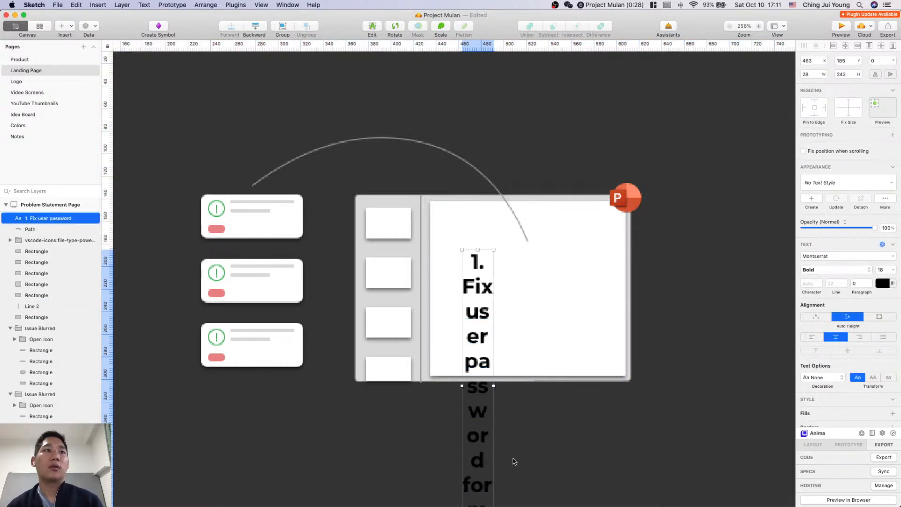
drag(493, 385, 478, 265)
double_click(574, 278)
click(597, 286)
key(BackSpace)
key(Escape)
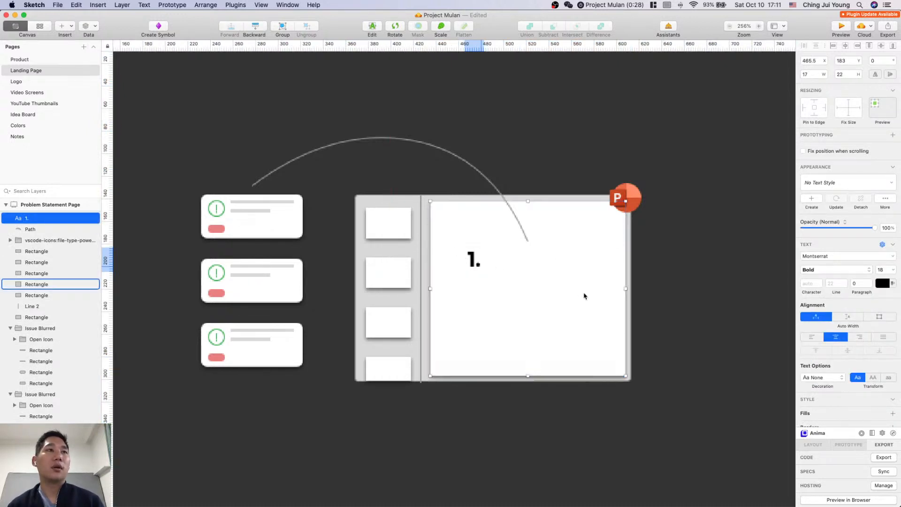
Step: Change the color of the "1." text on the slide to medium grey 6E6E6E
click(512, 256)
click(476, 261)
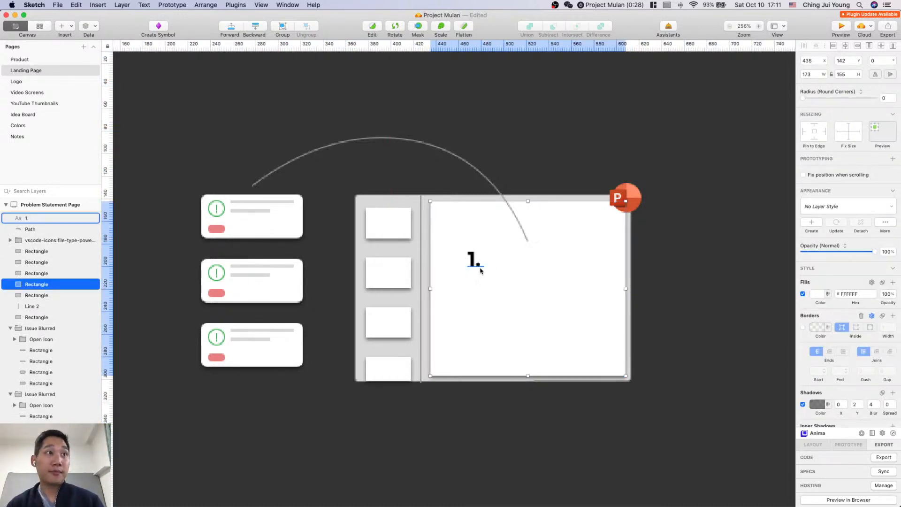
click(882, 284)
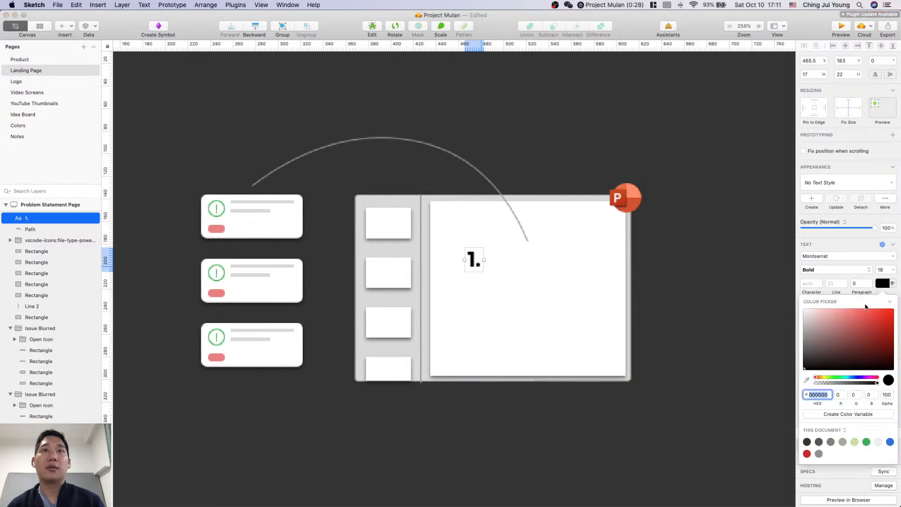
drag(868, 310, 757, 346)
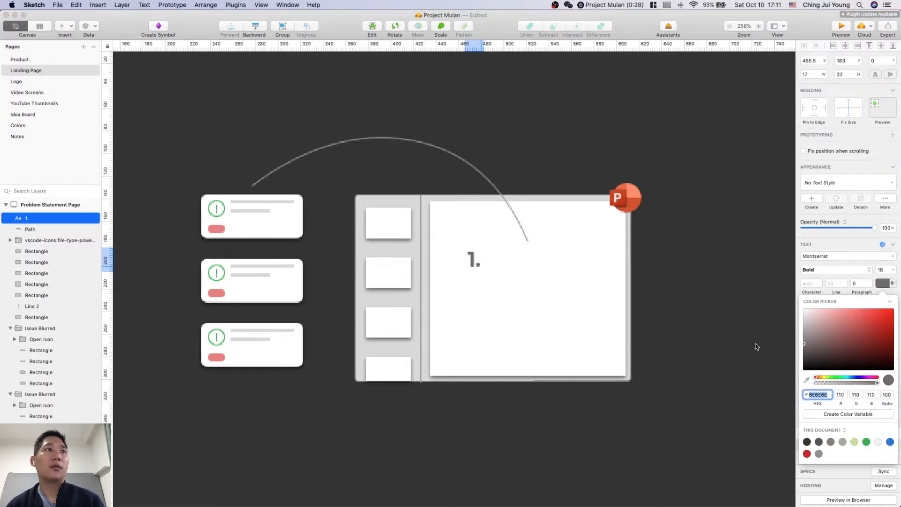
click(490, 283)
Step: Duplicate the "1." text twice down the slide and renumber the copies "2." and "3."
click(474, 260)
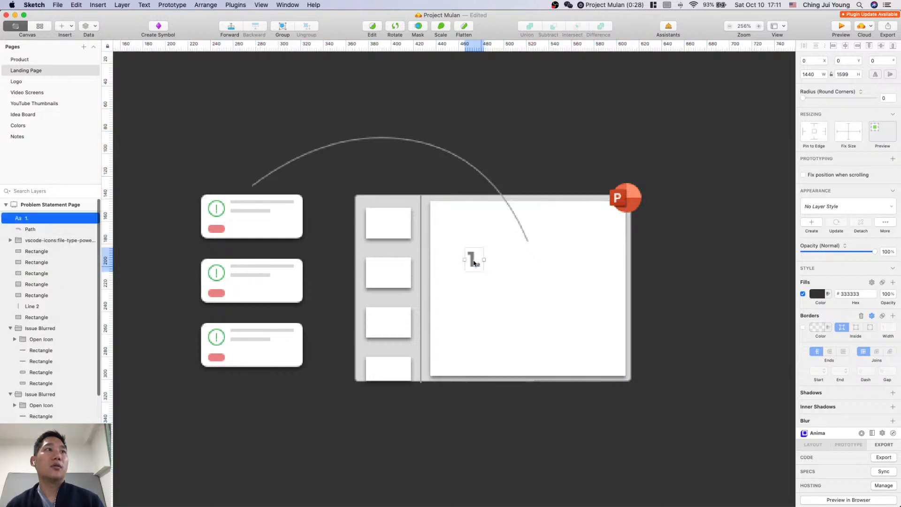
drag(474, 260, 473, 323)
click(472, 292)
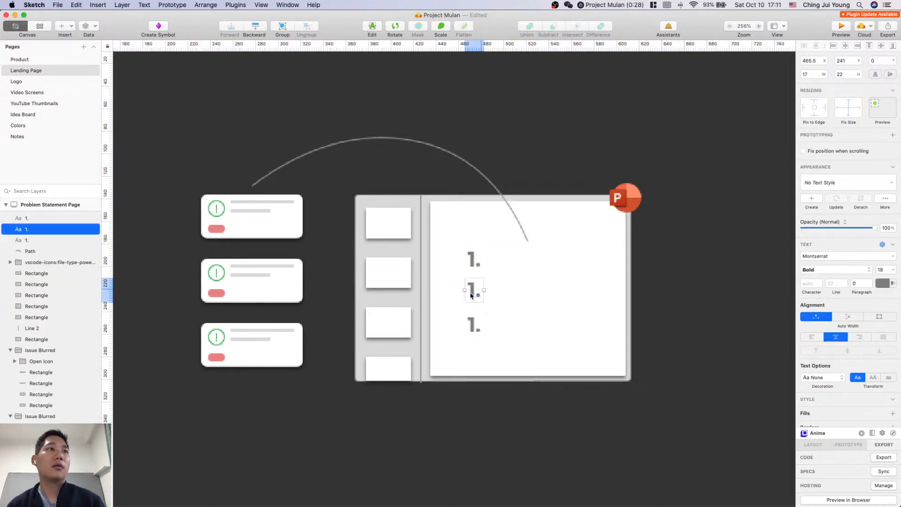
double_click(471, 292)
click(475, 330)
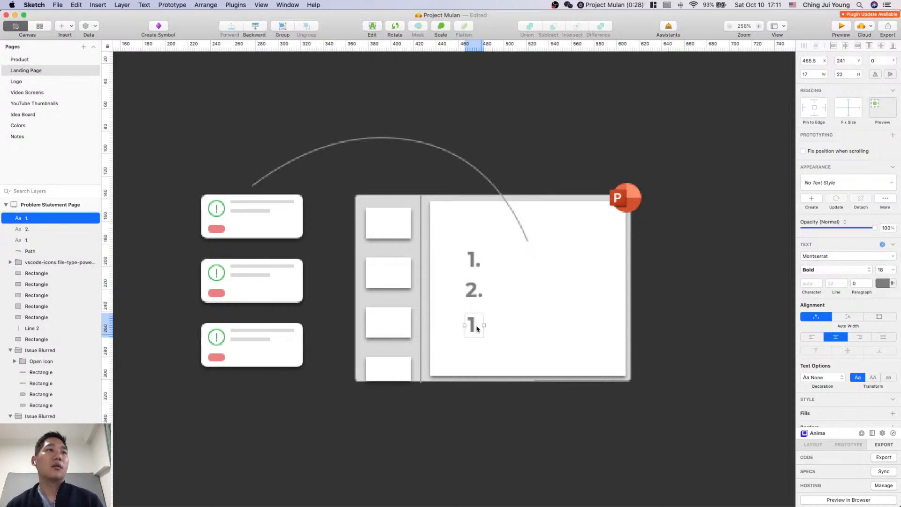
double_click(476, 330)
key(BackSpace)
click(491, 398)
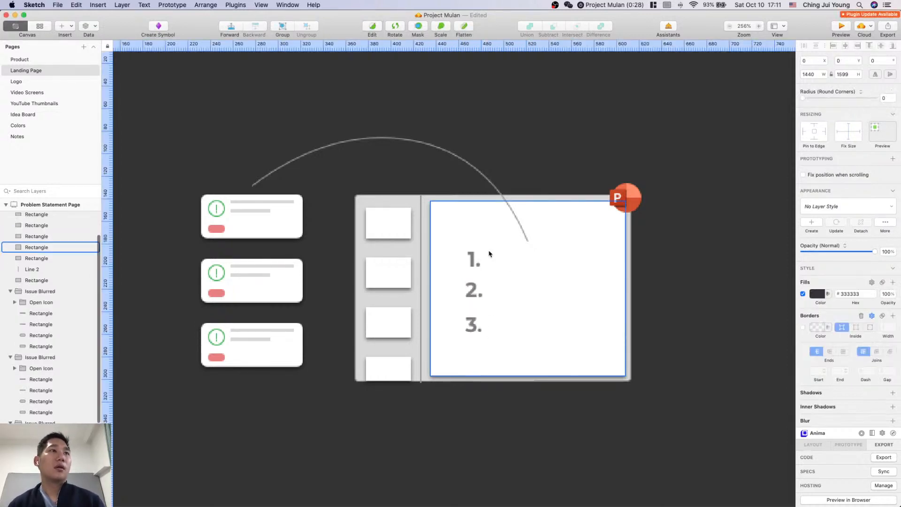
Step: Draw a placeholder bar about 89 × 7 beside "1.", without a border and filled with grey 7D7D7D
key(l)
drag(493, 252, 594, 260)
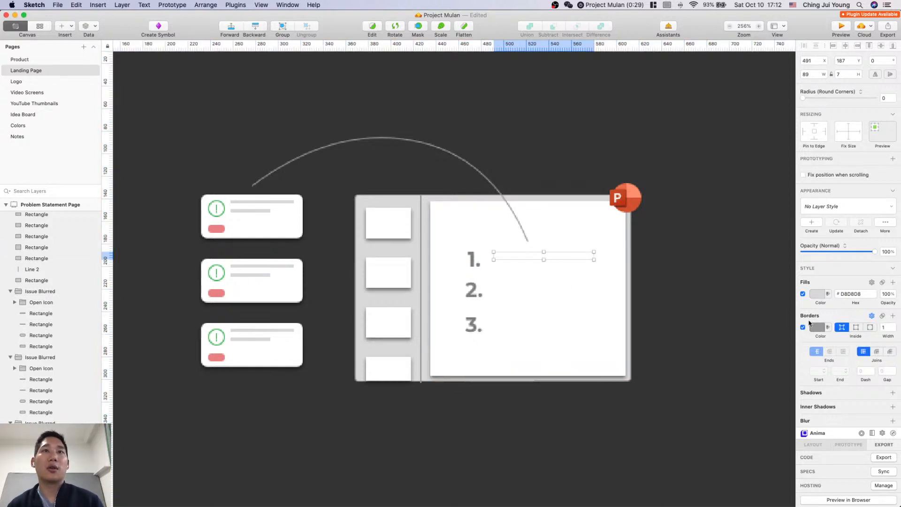
click(804, 327)
click(818, 296)
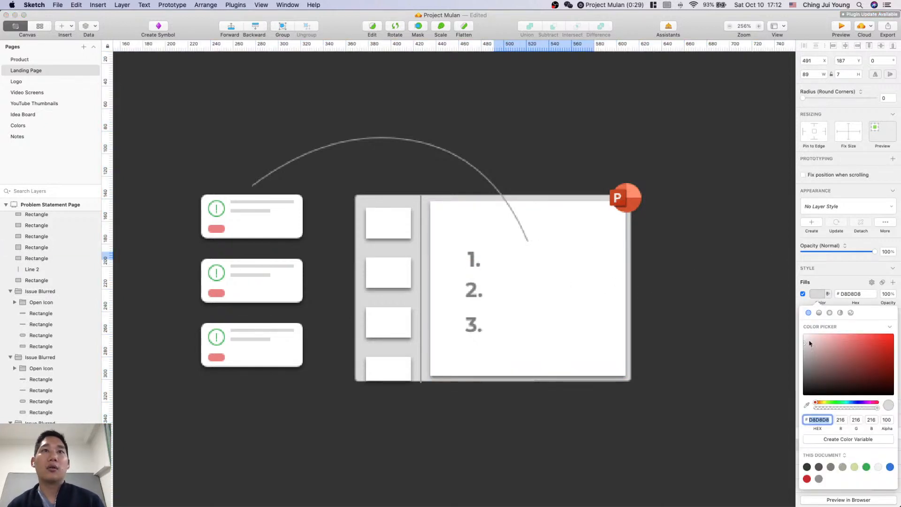
click(807, 404)
click(472, 256)
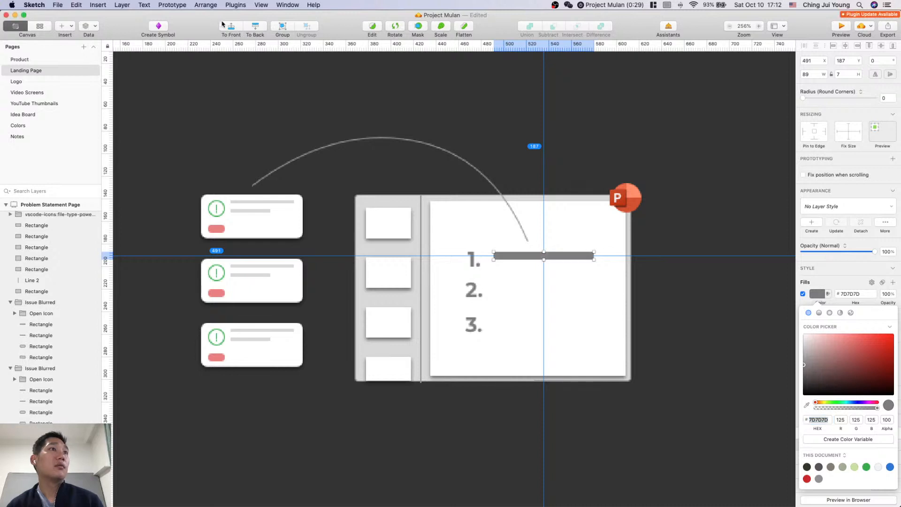
Step: Thin the placeholder bar beside "1." to a height of 4
click(678, 268)
drag(558, 262, 542, 259)
click(690, 295)
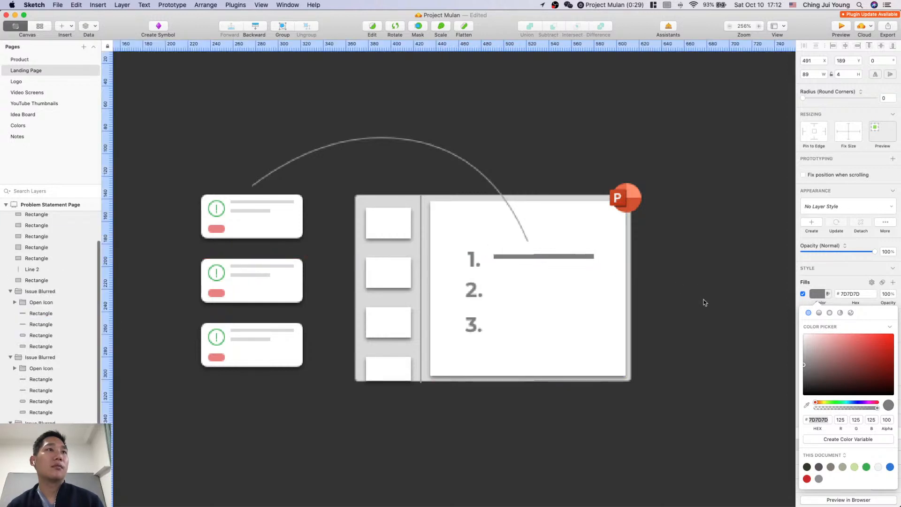
Step: Lighten the fill of the placeholder bar beside "1." to CCCCCC
key(super+0)
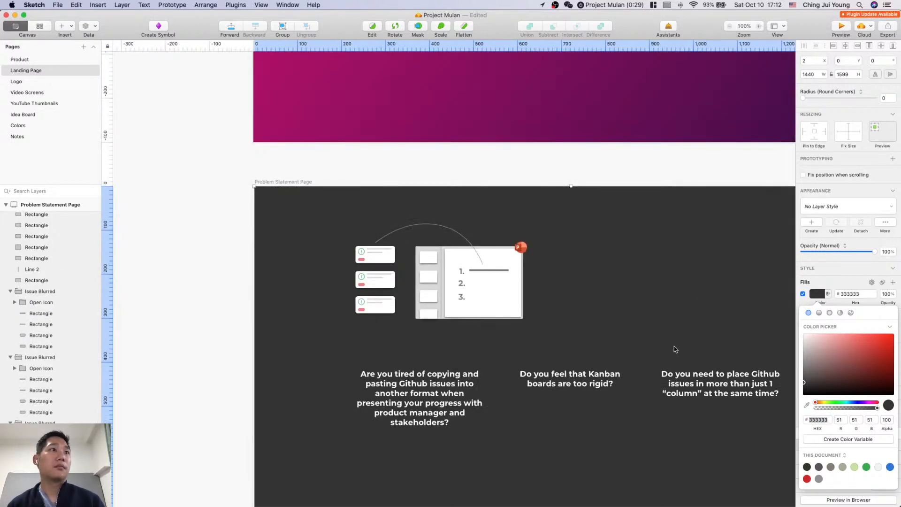
scroll(674, 345, right, 2)
scroll(492, 283, right, 2)
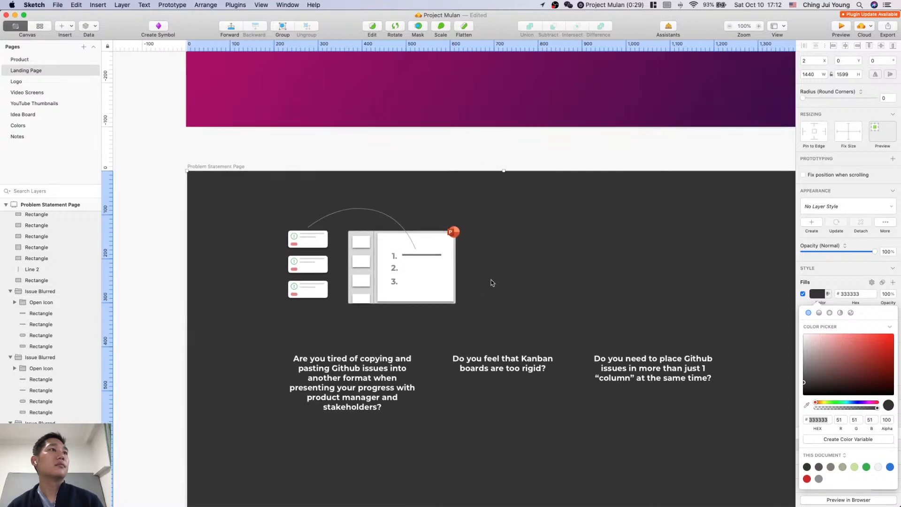
scroll(473, 232, up, 5)
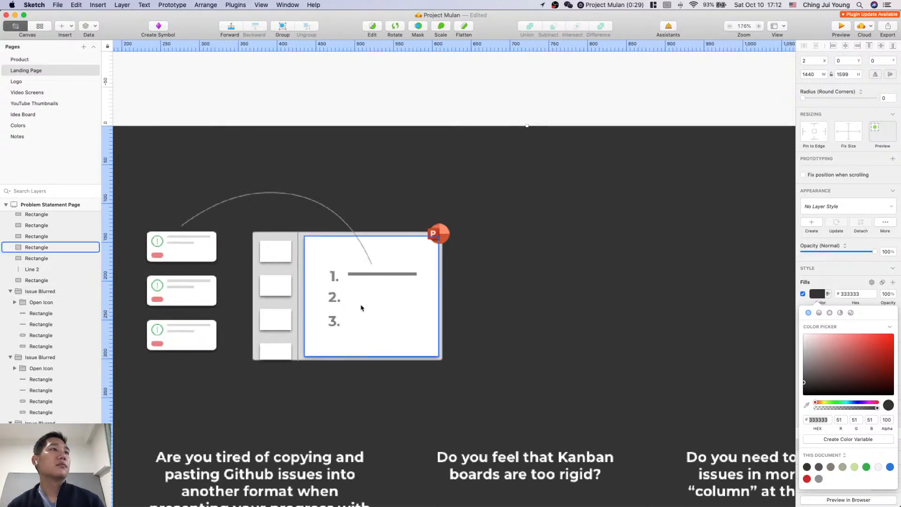
click(383, 274)
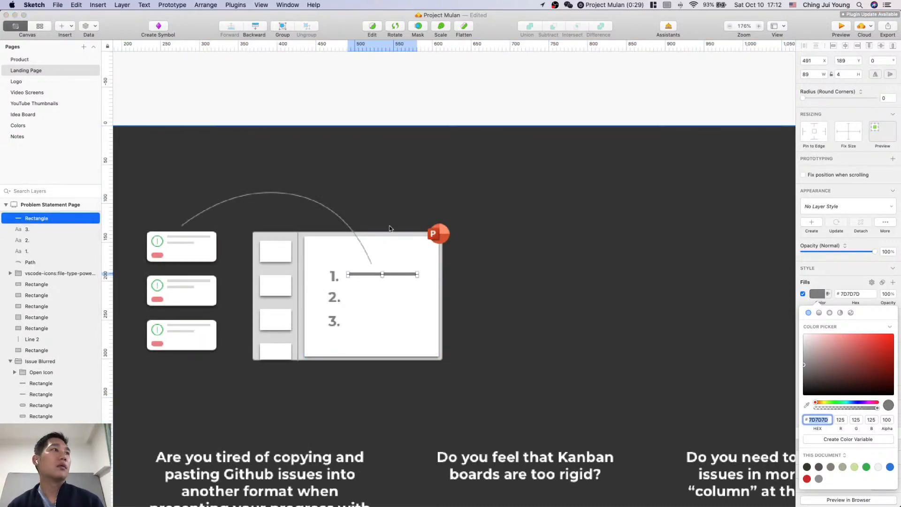
drag(815, 374, 772, 345)
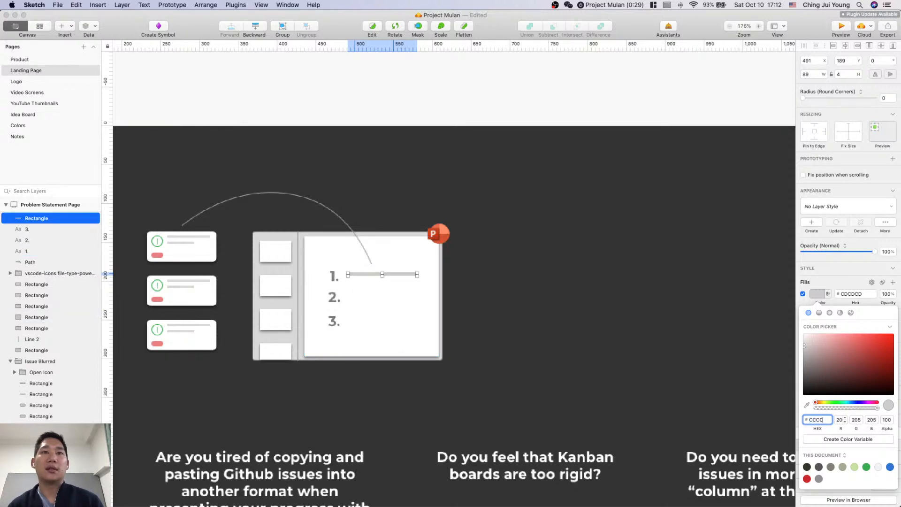
click(521, 250)
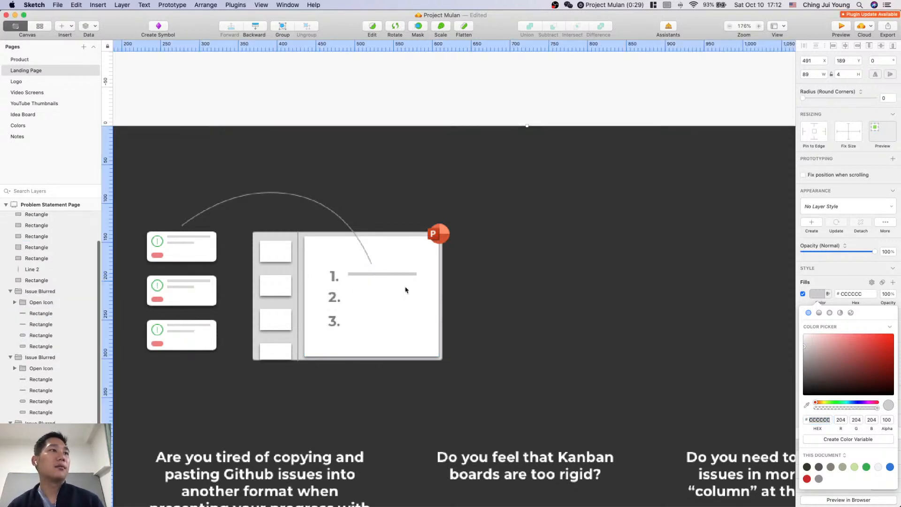
Step: Recolor the "1.", "2." and "3." texts together to light grey CCCCCC, matching the placeholder bar
click(375, 275)
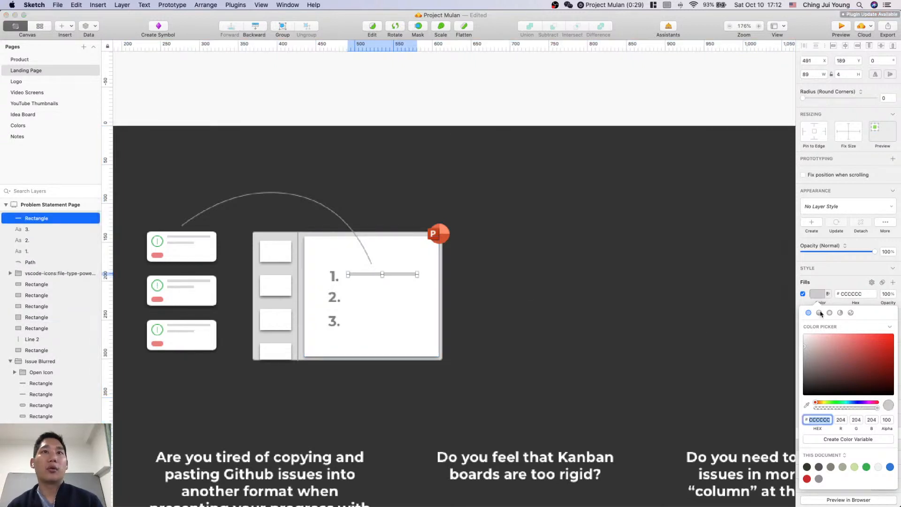
click(333, 276)
shift+click(334, 298)
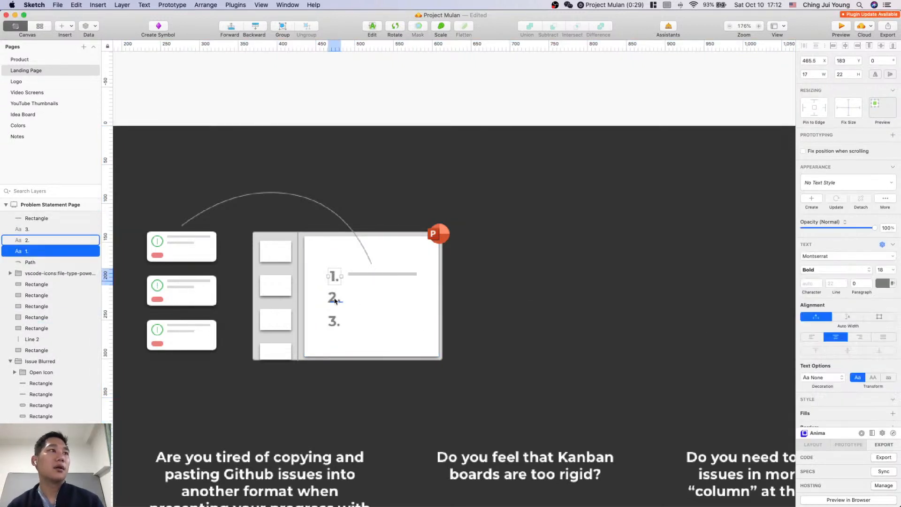
shift+click(334, 321)
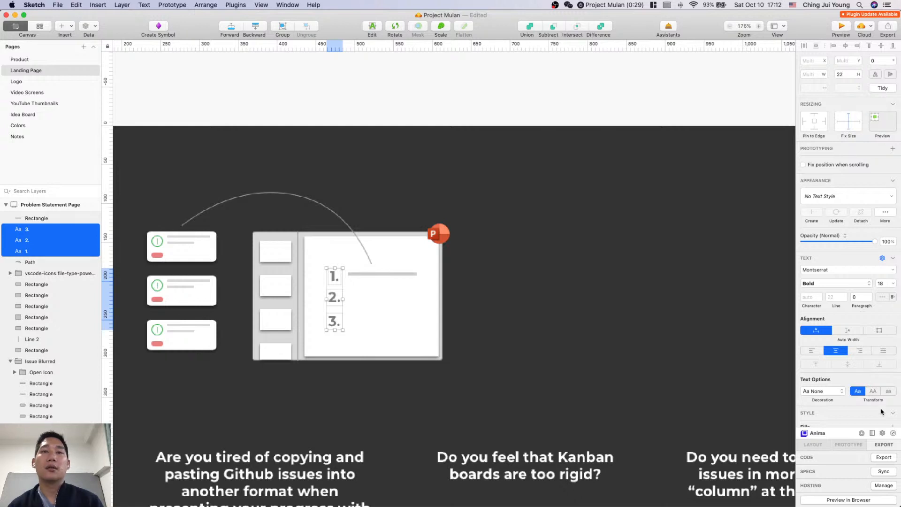
click(885, 298)
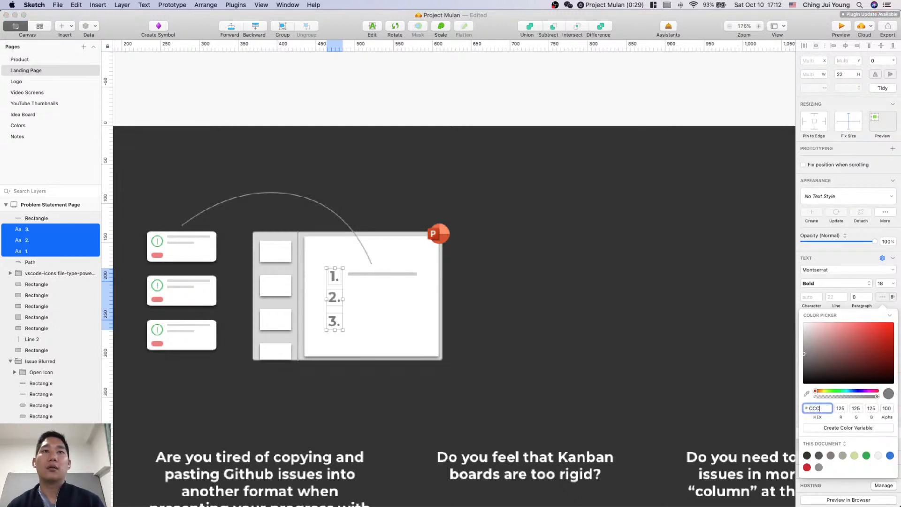
key(Return)
click(424, 402)
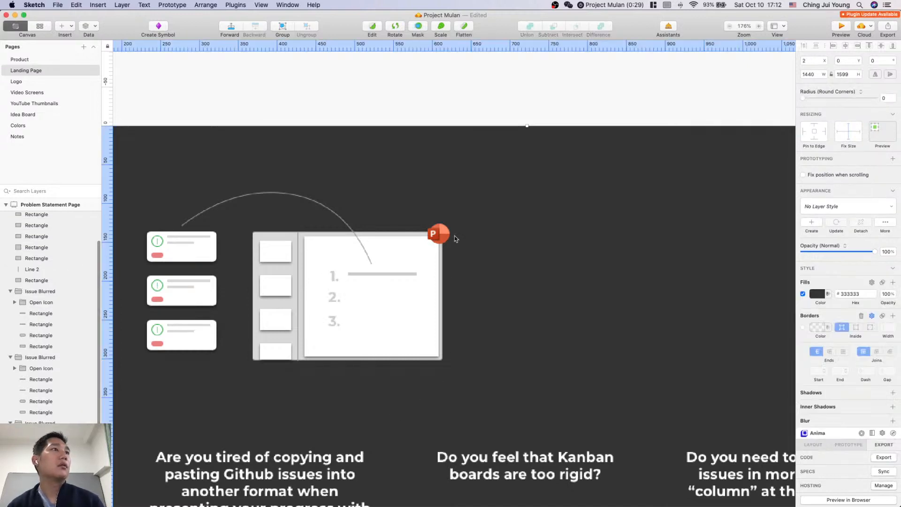
Step: Duplicate the placeholder bar so that copies sit beside "2." and "3." on the slide
scroll(455, 236, down, 5)
scroll(455, 236, up, 5)
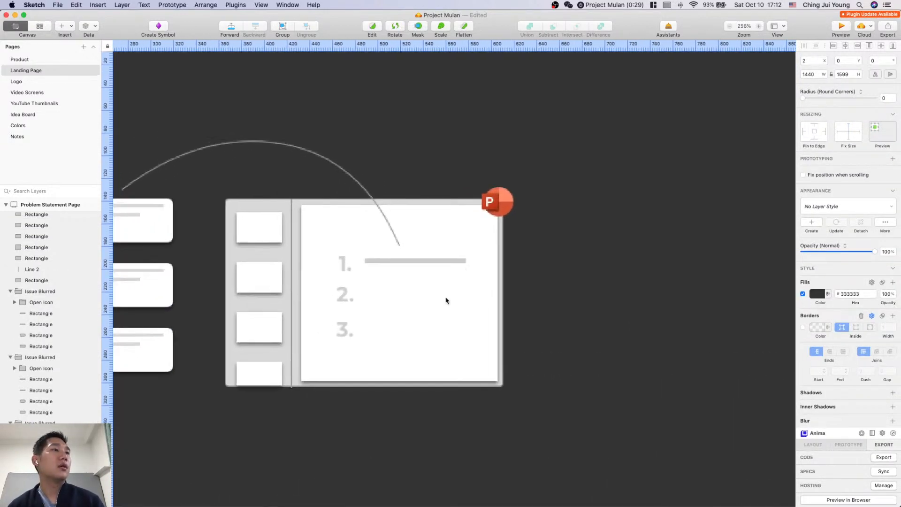
click(435, 253)
drag(435, 253, 444, 319)
key(super+v)
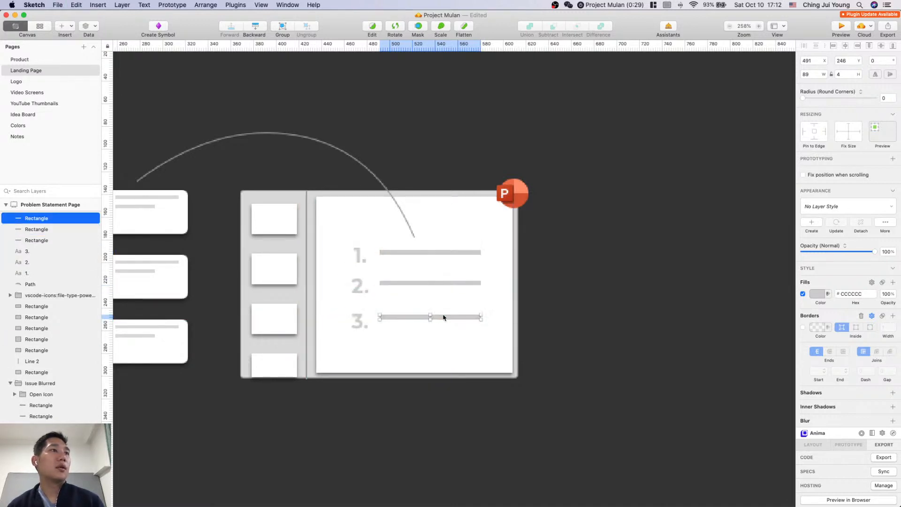
Step: Add shorter second-line bars below the placeholder bars beside "1." and "2.", making the one beside "2." 17 wide
drag(437, 256, 398, 293)
click(565, 297)
click(421, 261)
key(super+c)
key(super+v)
click(463, 312)
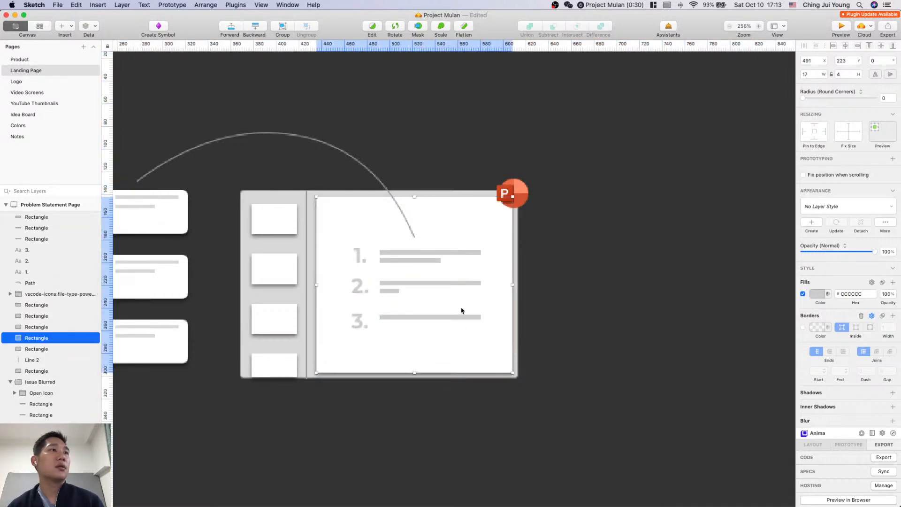
Step: Duplicate the short bar beside "2." to just below the bar beside "3." and widen the copy to 79
click(392, 293)
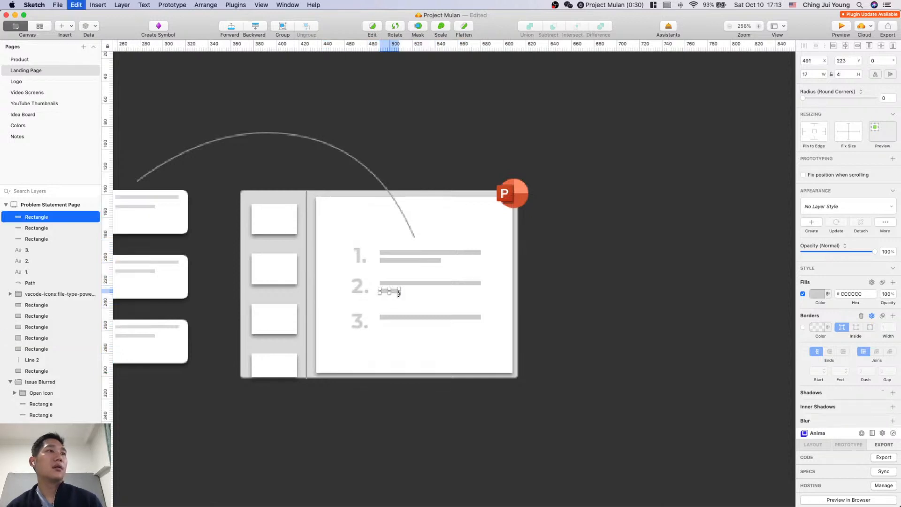
drag(396, 315, 395, 324)
drag(400, 326, 469, 326)
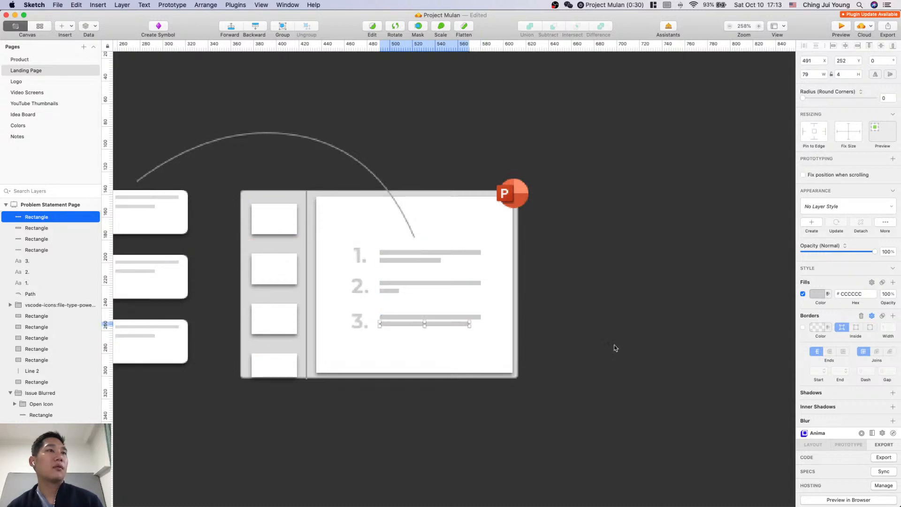
Step: Nudge the lower bar beside "3." down to Y 253 so its gap matches the bars beside "2."
click(491, 281)
click(396, 291)
key(alt)
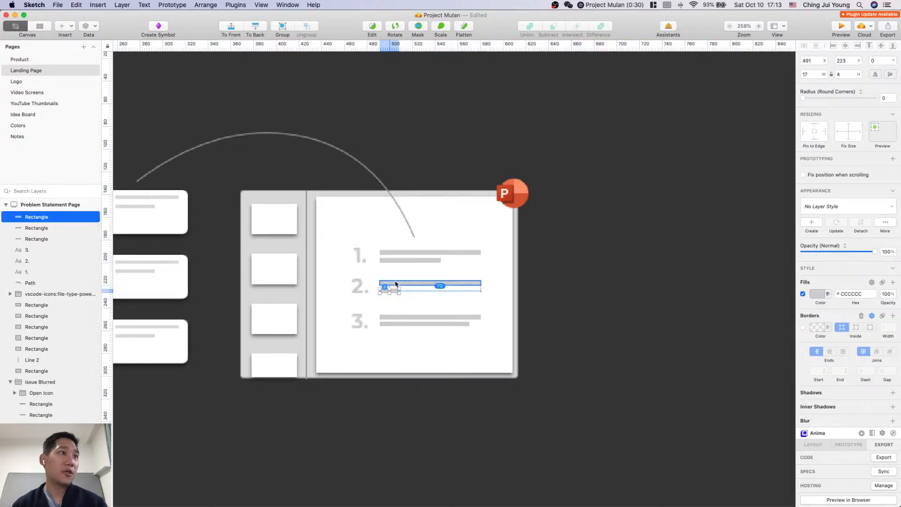
click(401, 323)
key(alt)
key(Down)
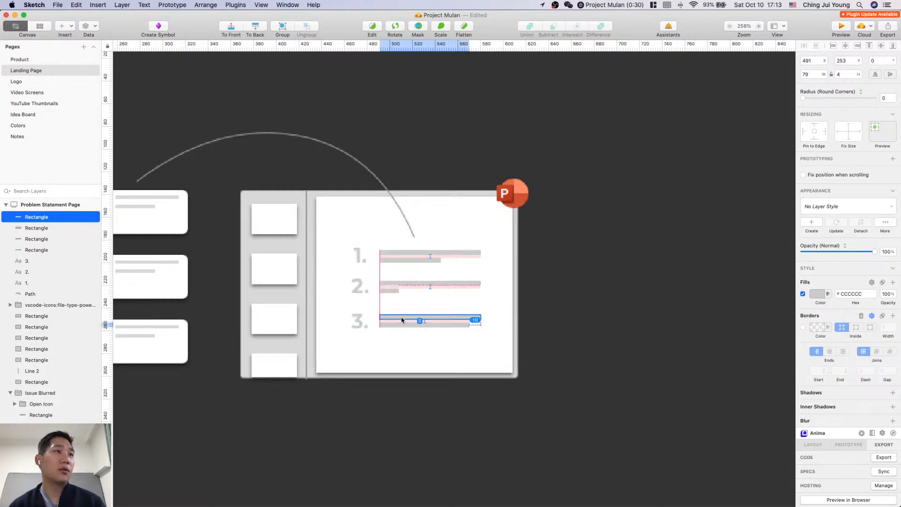
click(596, 341)
Step: Give the curved path an open arrowhead at its end on the PowerPoint slide, keeping the original line-end style
scroll(559, 303, left, 3)
scroll(558, 305, down, 3)
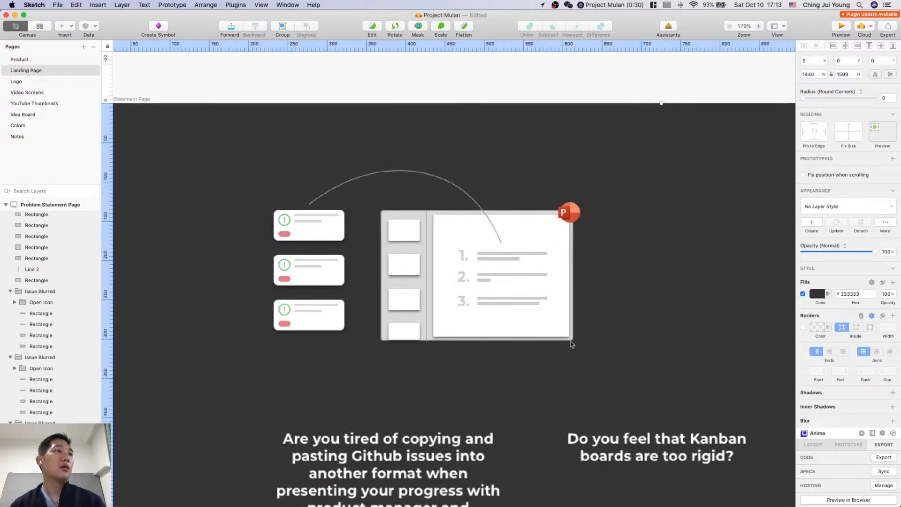
click(493, 230)
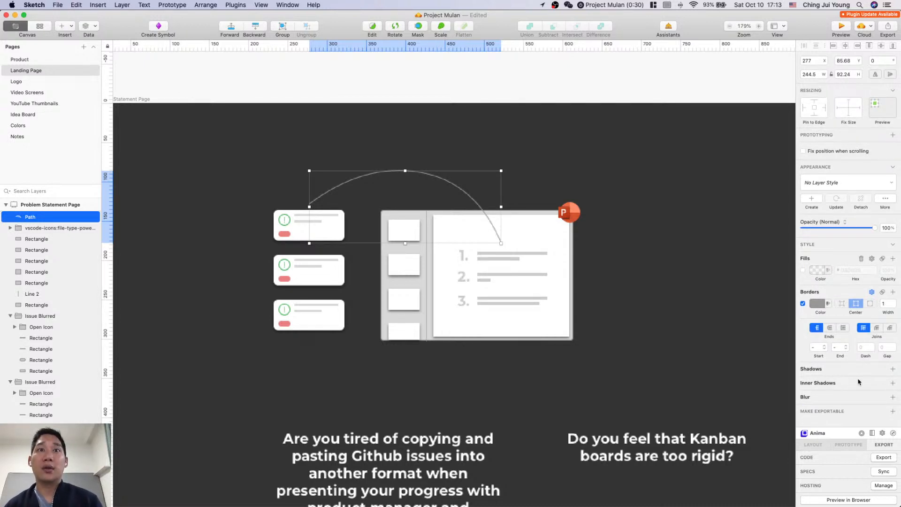
click(830, 327)
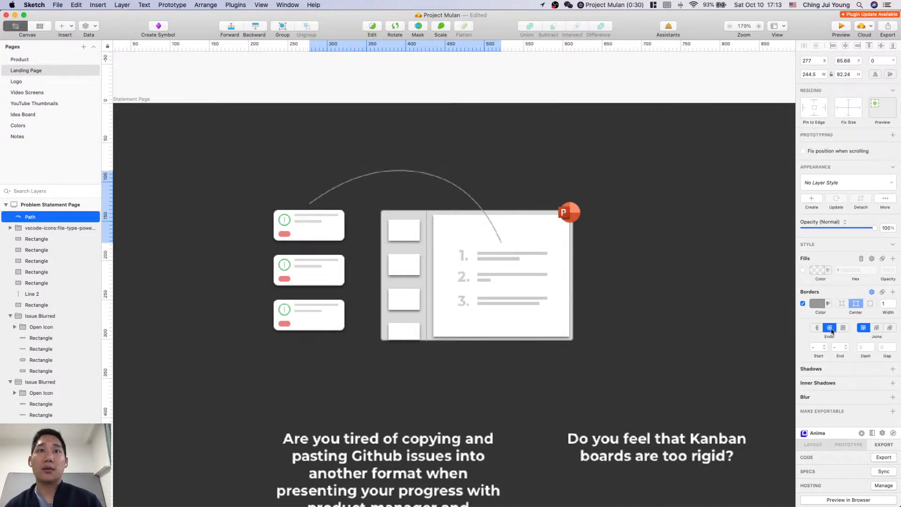
click(844, 328)
click(819, 328)
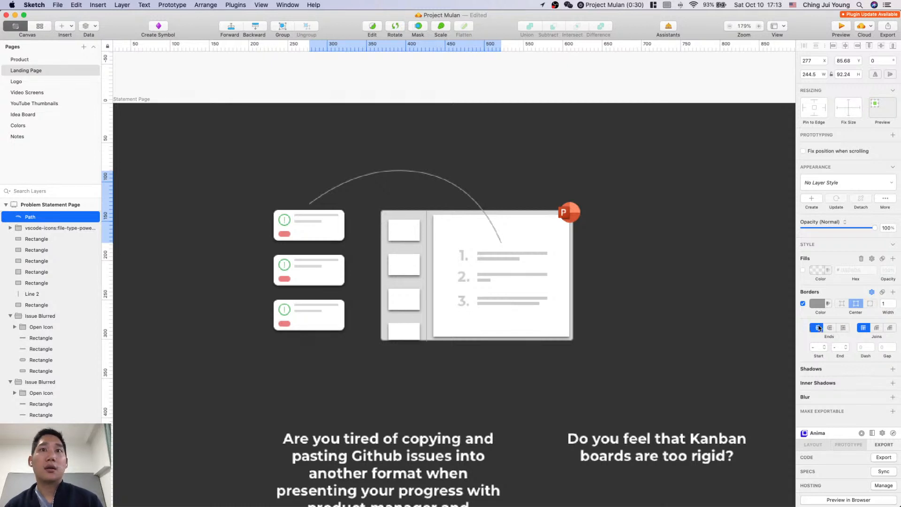
click(829, 348)
click(835, 348)
click(847, 347)
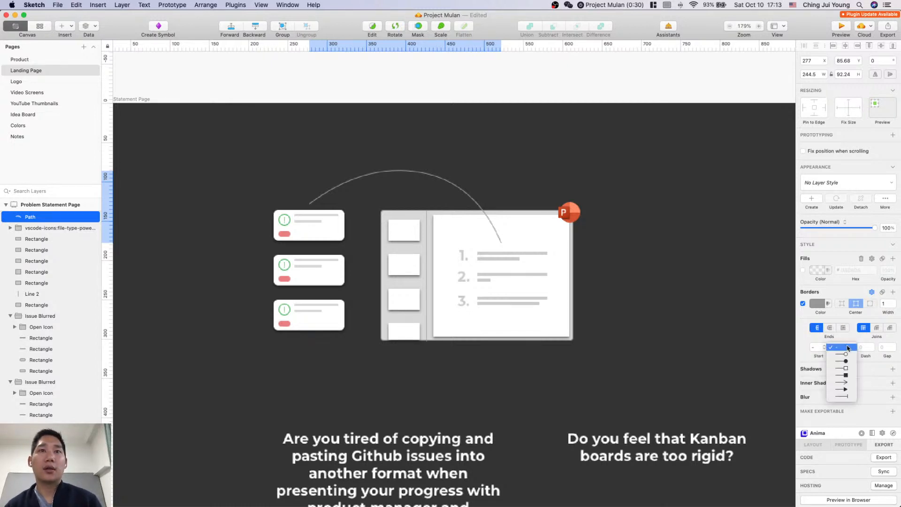
click(848, 383)
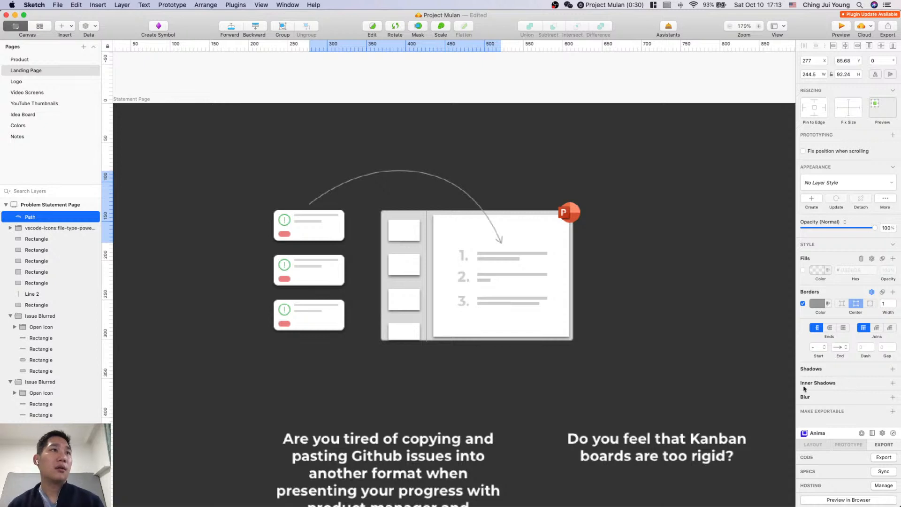
click(697, 345)
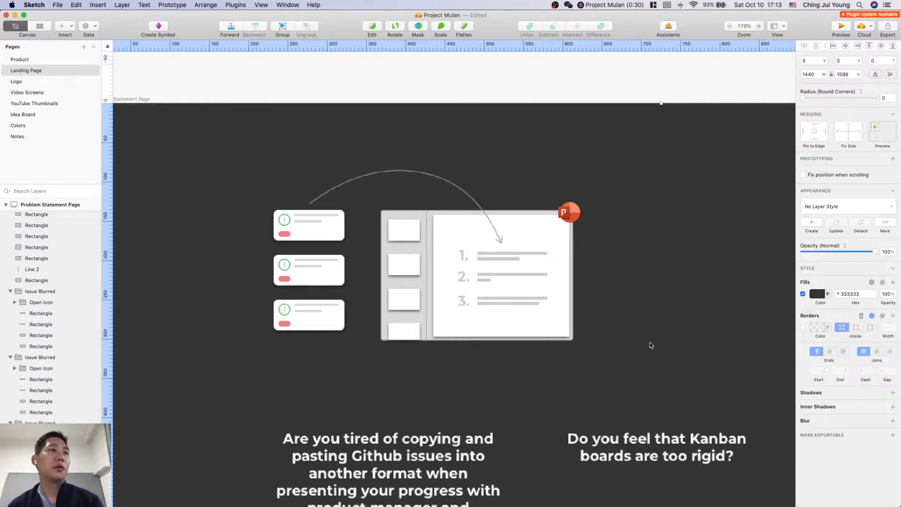
key(super+0)
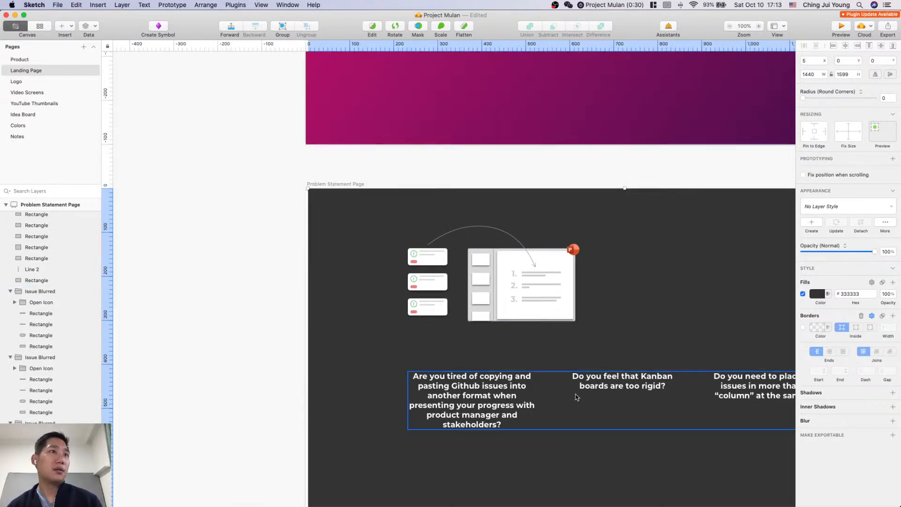
click(513, 233)
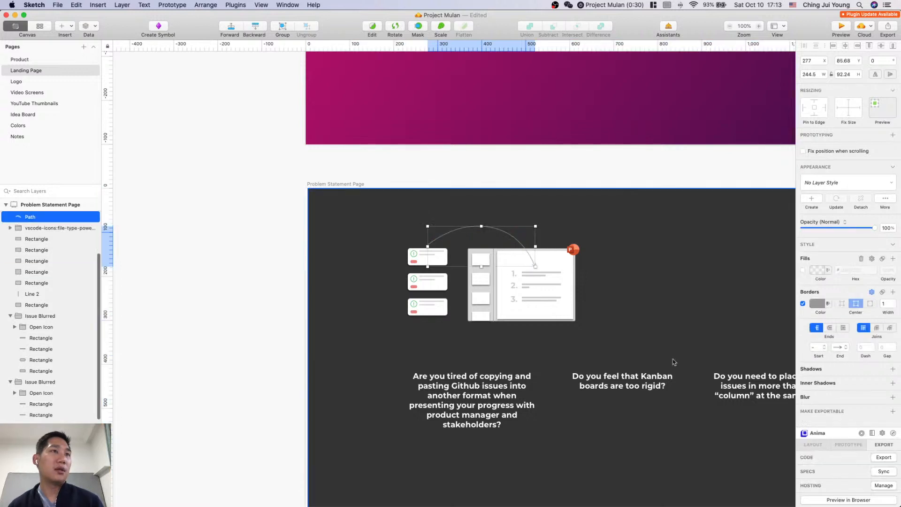
click(676, 359)
scroll(636, 230, up, 3)
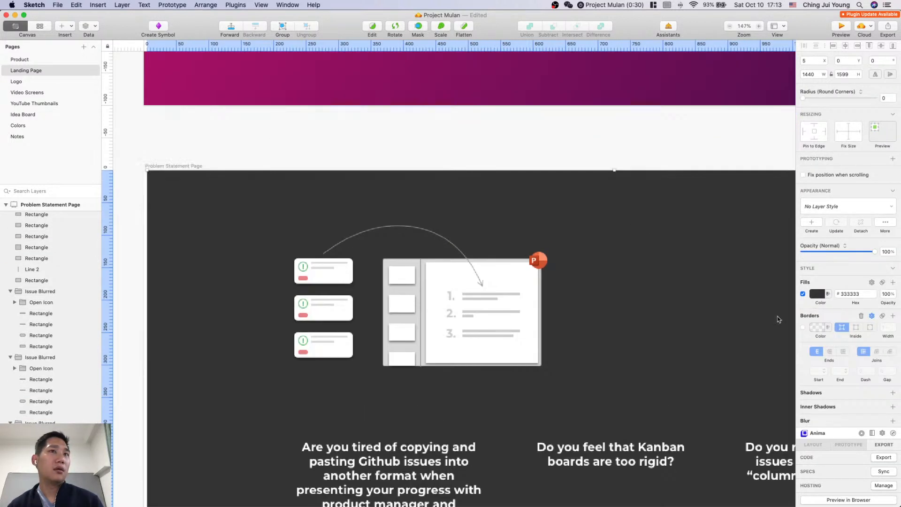
Step: Enable a border on the Problem Statement Page artboard and make it black 000000
click(817, 294)
click(887, 302)
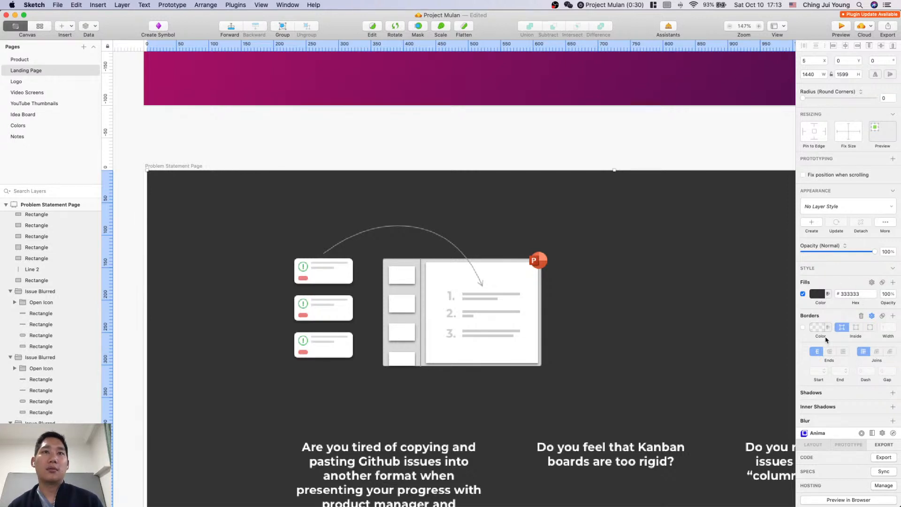
click(803, 328)
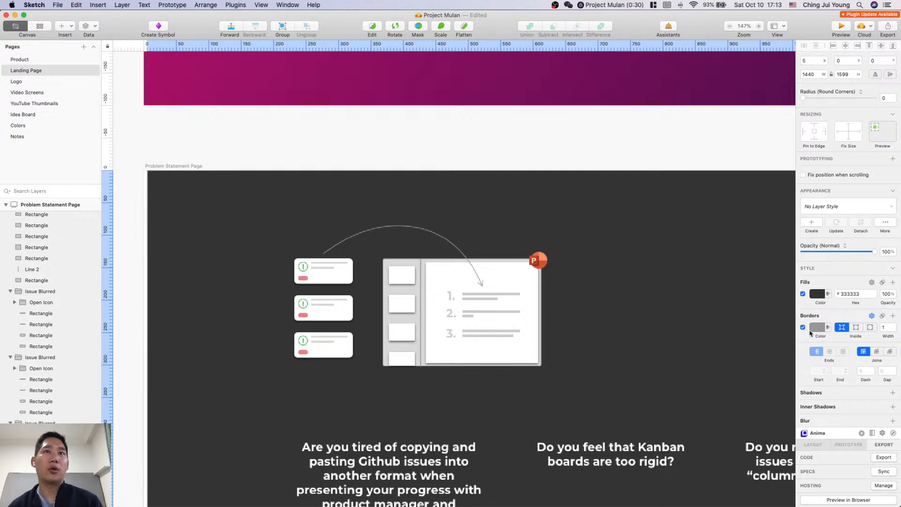
click(811, 330)
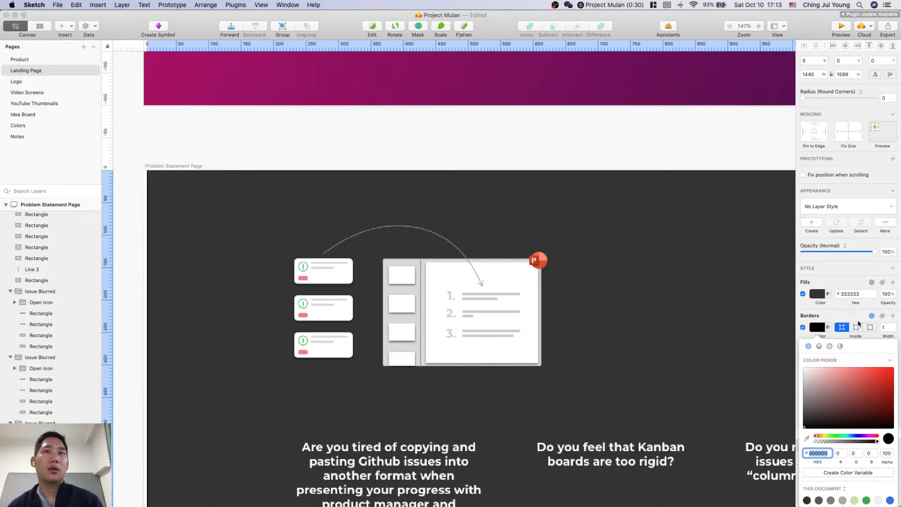
Step: Try a border width of 10 on the Problem Statement Page artboard
click(892, 327)
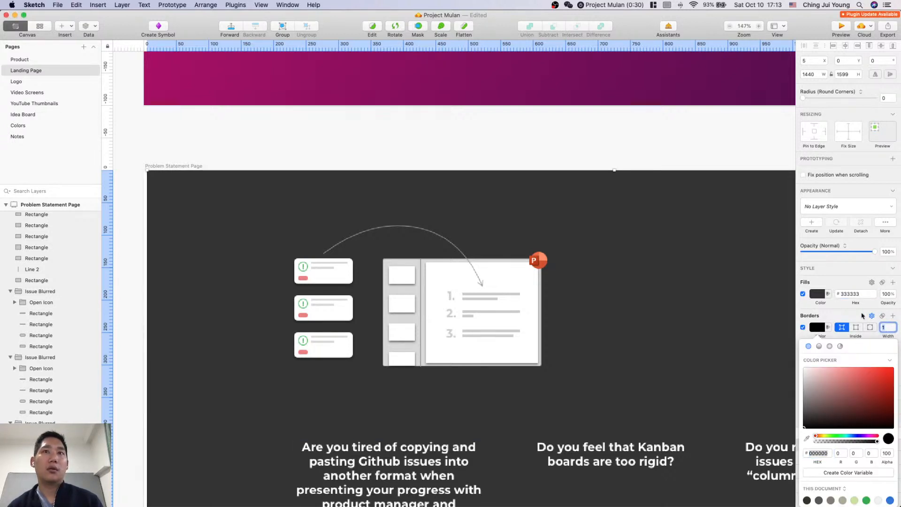
click(855, 313)
key(Up)
key(Up)
key(Up)
key(Up)
key(Up)
key(Up)
key(Up)
key(Up)
key(Up)
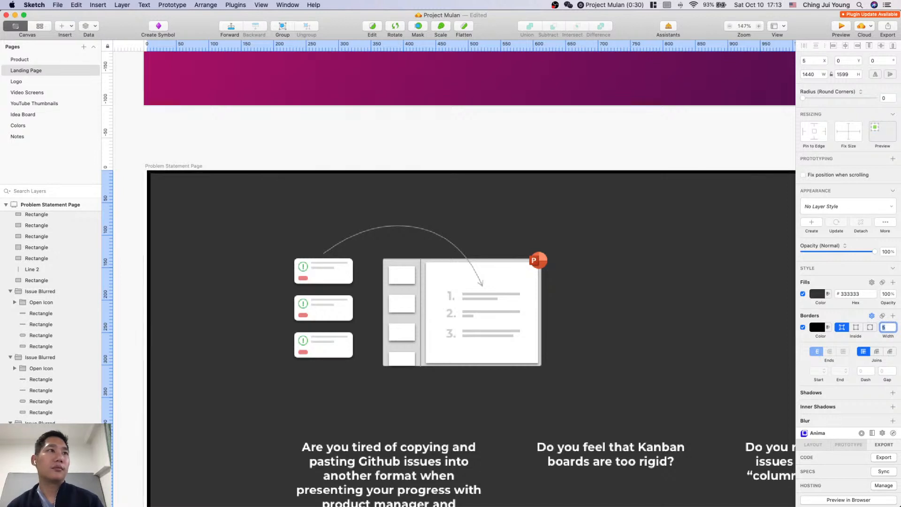
key(Return)
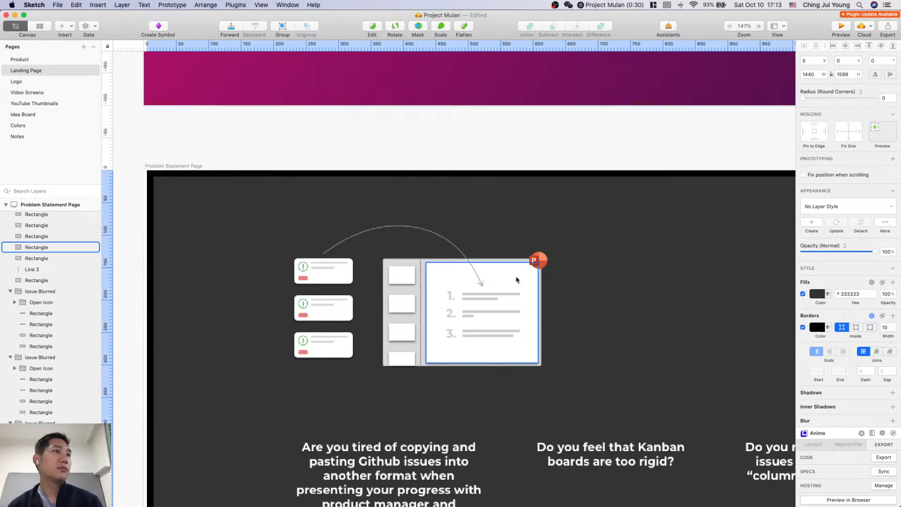
click(440, 229)
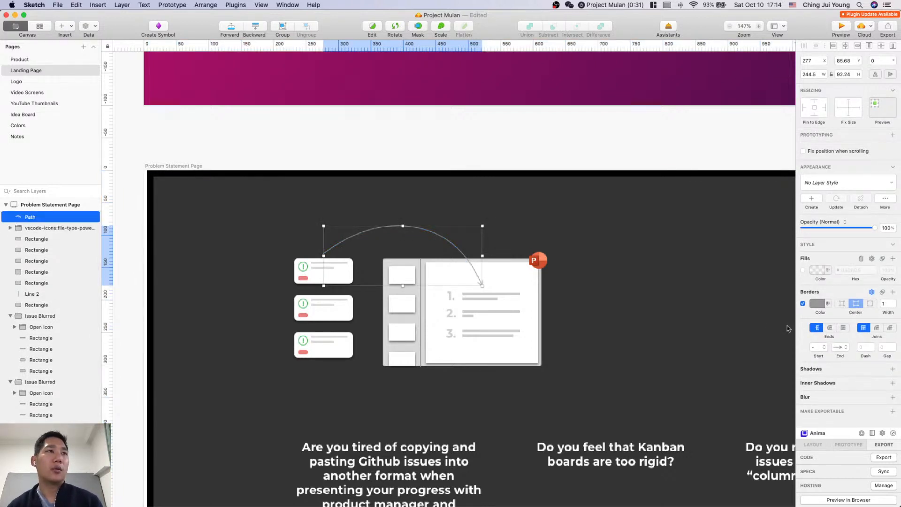
click(732, 320)
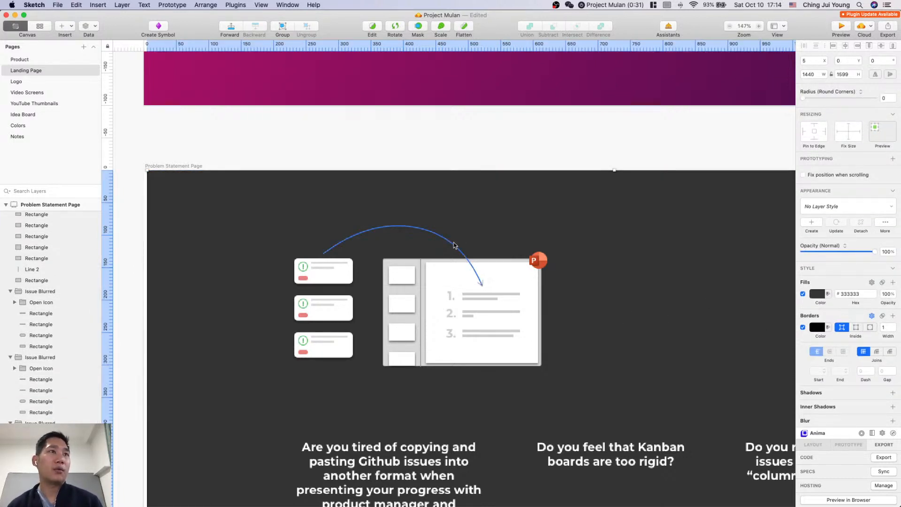
Step: Try white FFFFFF for the curved arrow's border color before settling on grey 9E9E9E
click(475, 274)
click(818, 306)
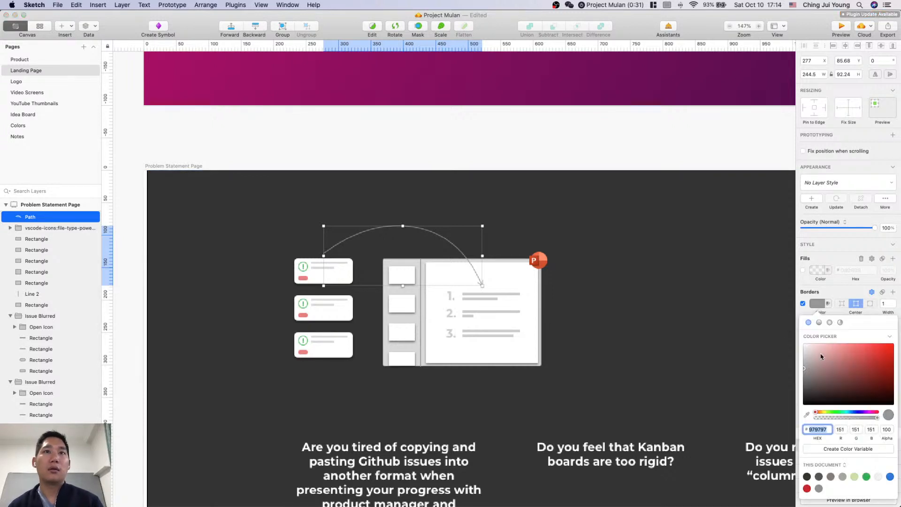
drag(785, 433, 770, 340)
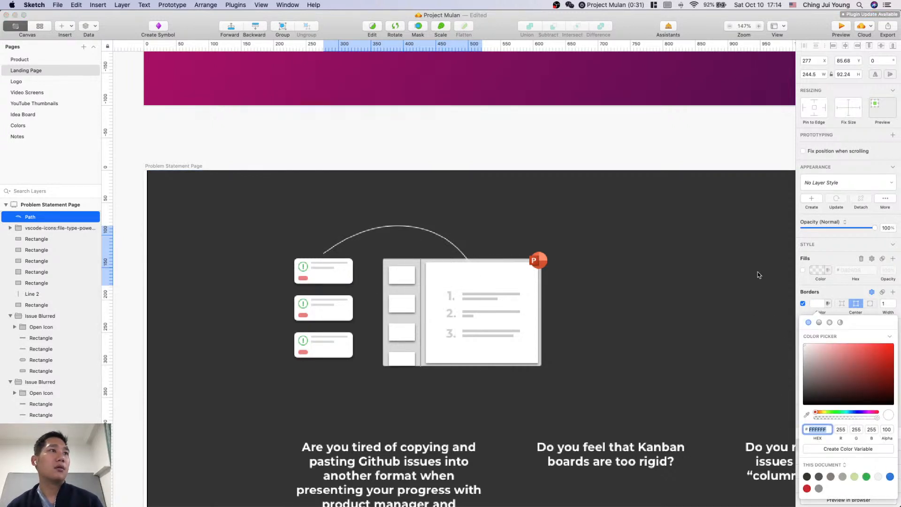
drag(759, 275, 760, 370)
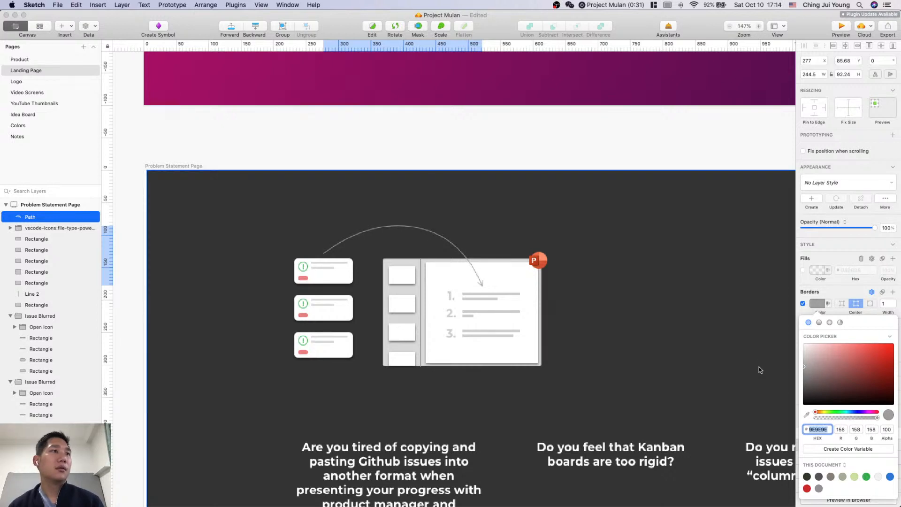
click(658, 308)
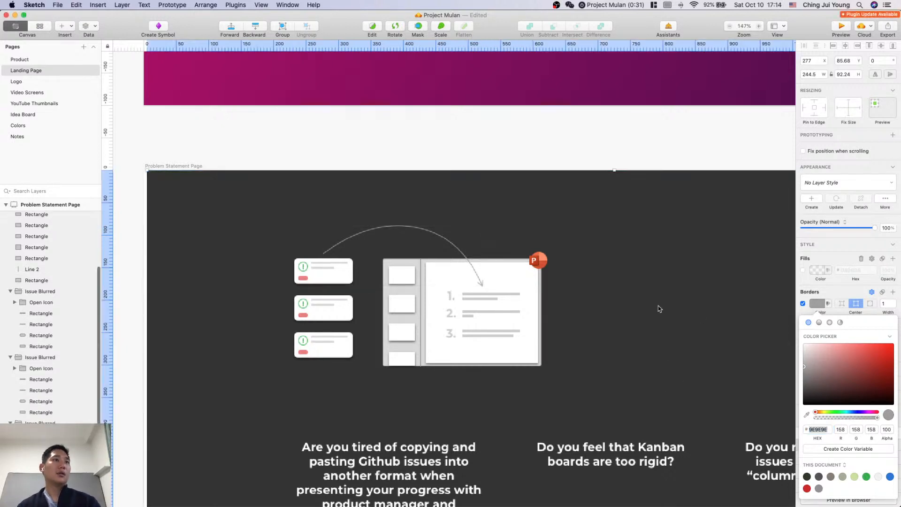
Step: Thicken the curved arrow's border to a width of 3 and recolor it white FFFFFF
click(464, 259)
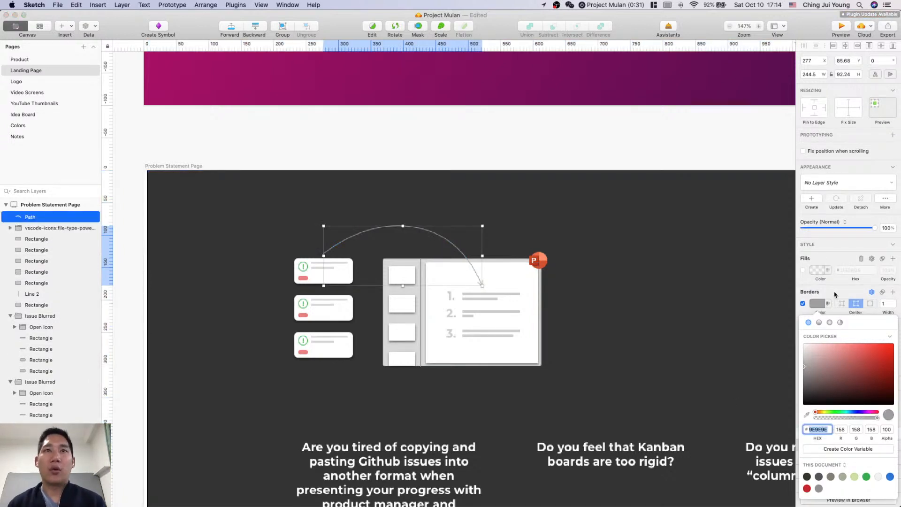
click(894, 302)
click(894, 302)
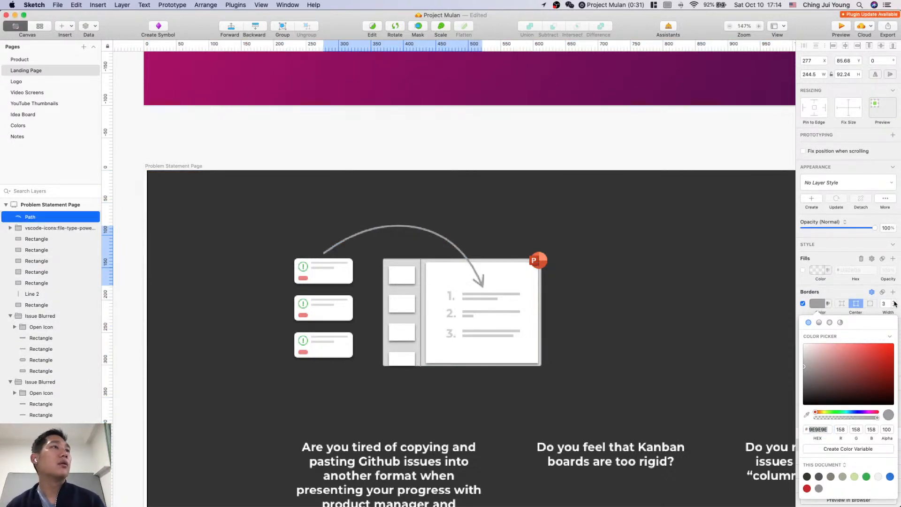
drag(833, 367, 712, 322)
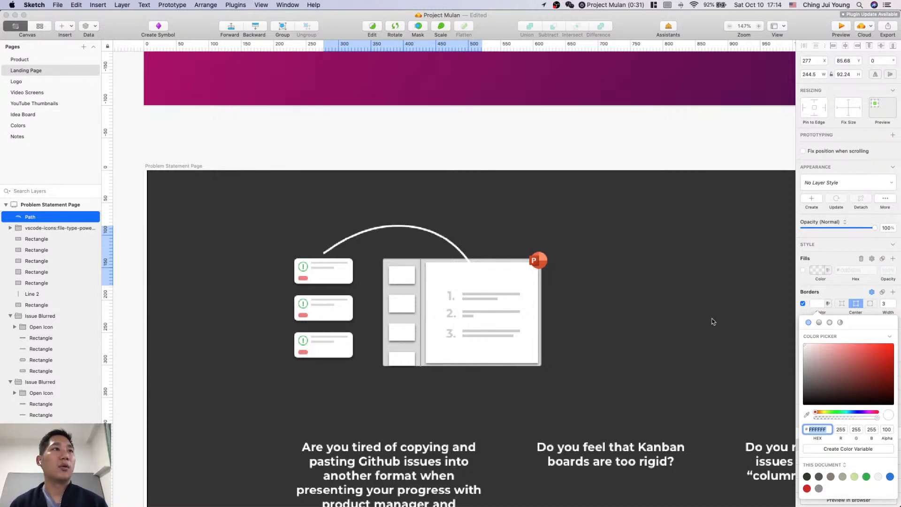
click(581, 306)
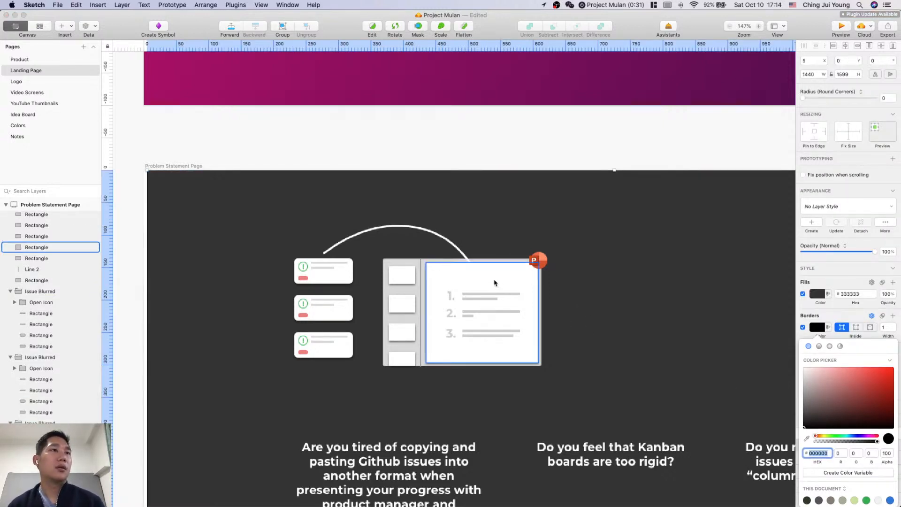
Step: Try adding a black 000000 fill to the curved arrow
click(464, 256)
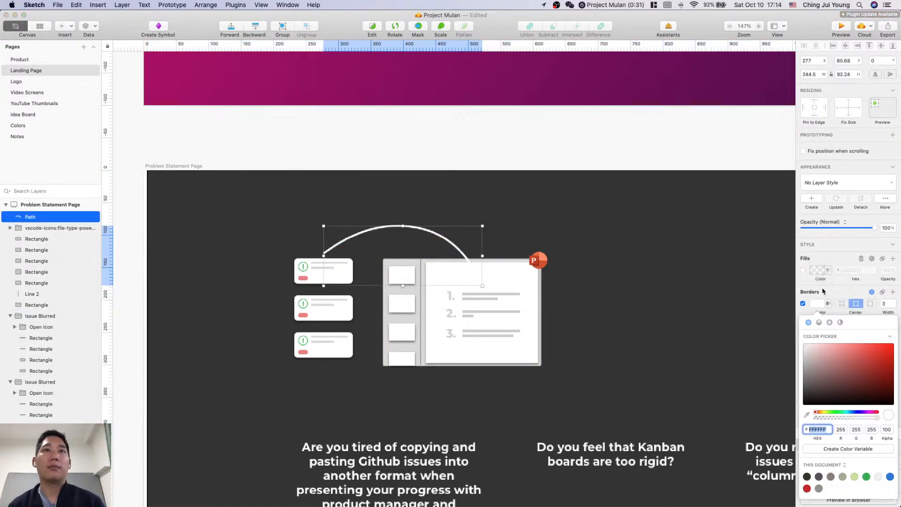
click(818, 272)
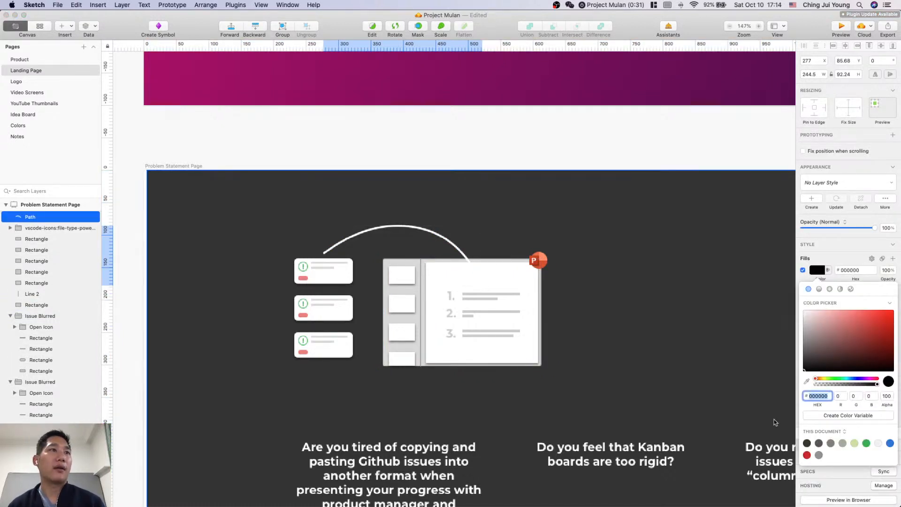
click(770, 290)
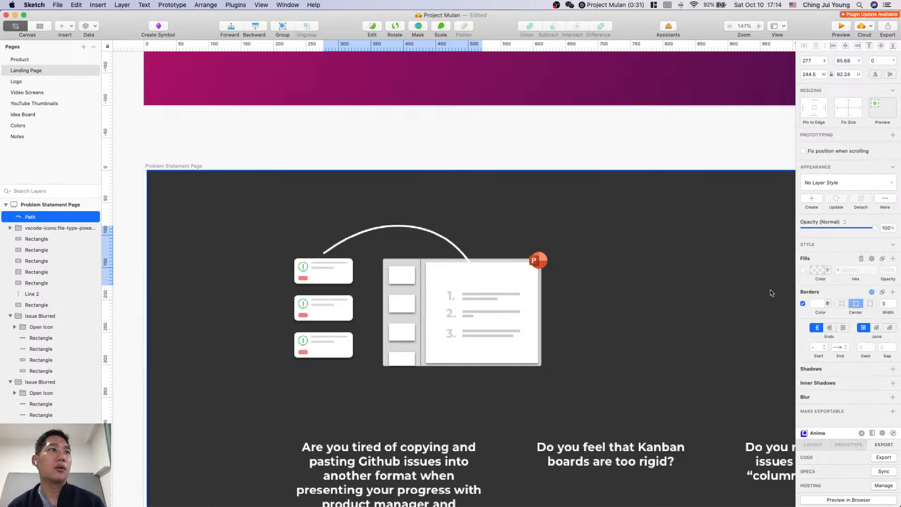
click(432, 237)
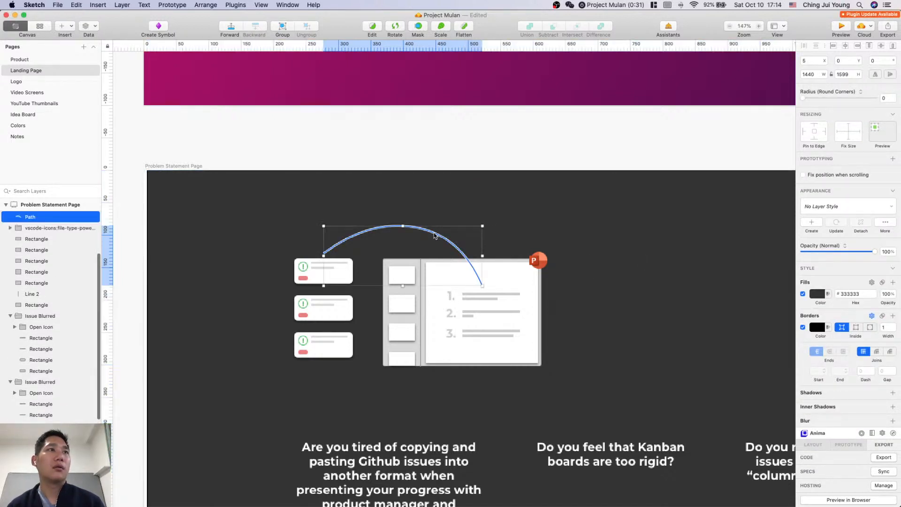
Step: Turn off the curved arrow's fill and try grey 686868 and red DD2727 as its border color
click(803, 271)
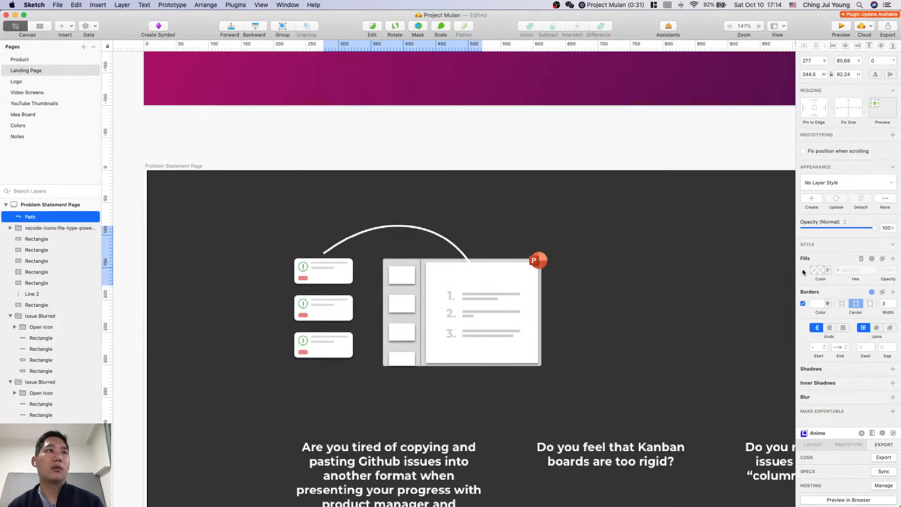
click(818, 303)
drag(805, 367, 781, 383)
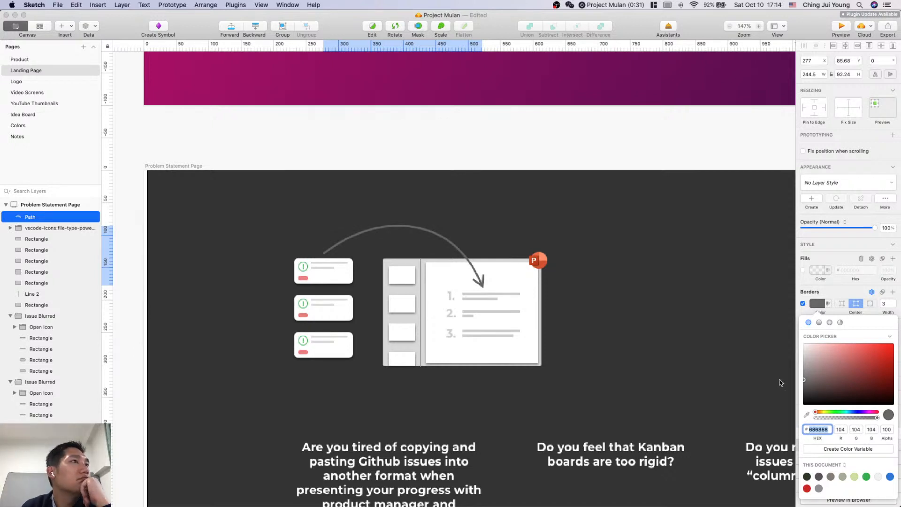
drag(821, 380, 878, 356)
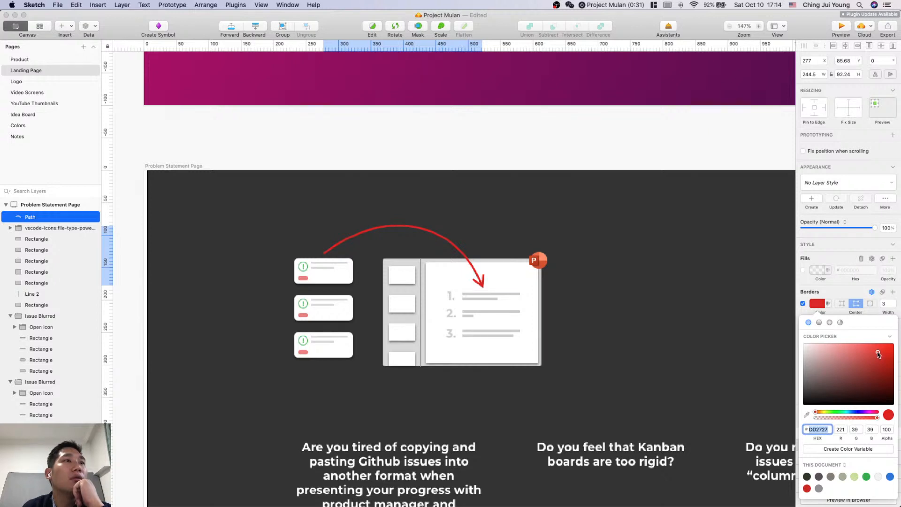
Step: Sample the magenta-purple gradient above the artboard for the curved arrow's border and shift the color to blue 351EFF
click(807, 415)
click(716, 87)
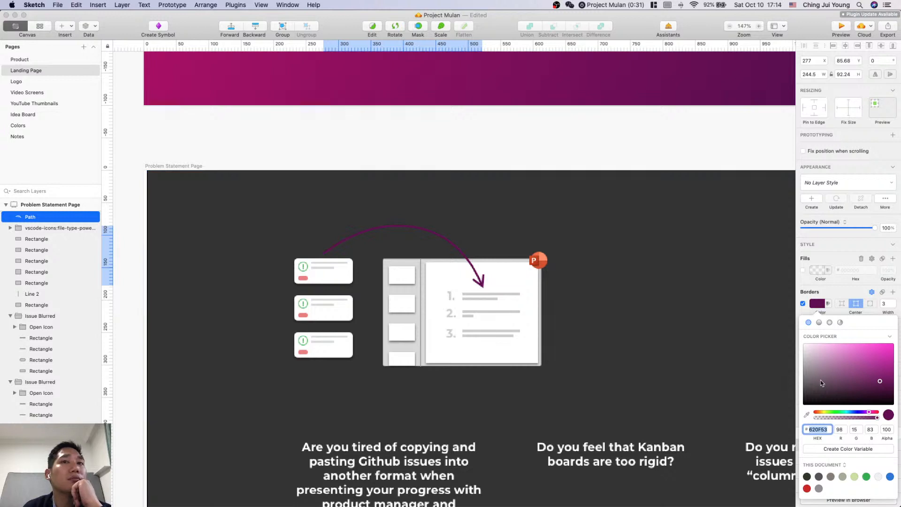
mouse_move(882, 383)
mouse_down()
mouse_move(897, 356)
mouse_move(881, 338)
mouse_up()
click(859, 415)
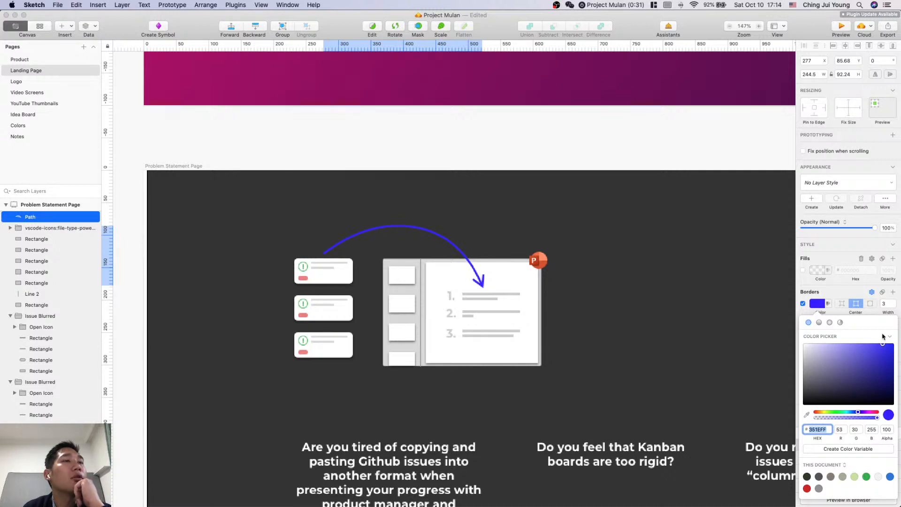
click(644, 323)
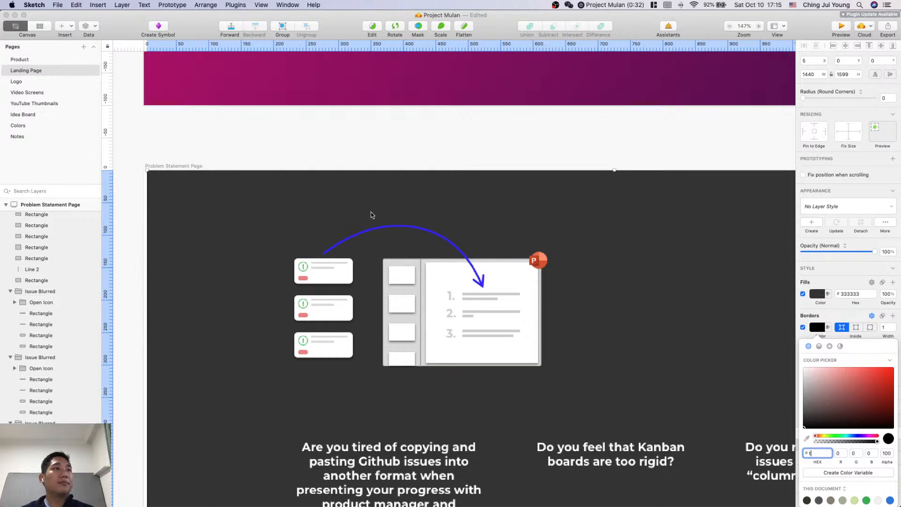
Step: Add a text label reading "copy + paste" at the peak of the curved arrow
drag(370, 211, 422, 227)
key(super+z)
click(387, 123)
key(t)
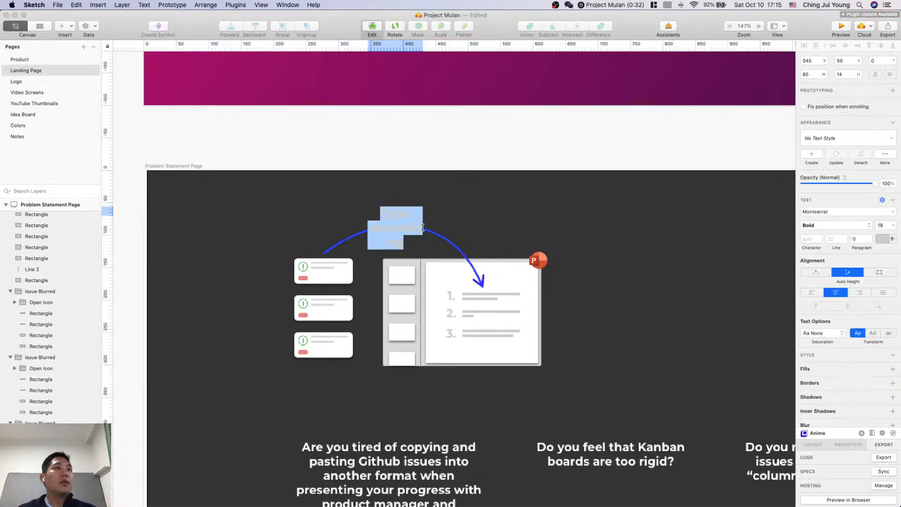
text(copy + p)
key(BackSpace)
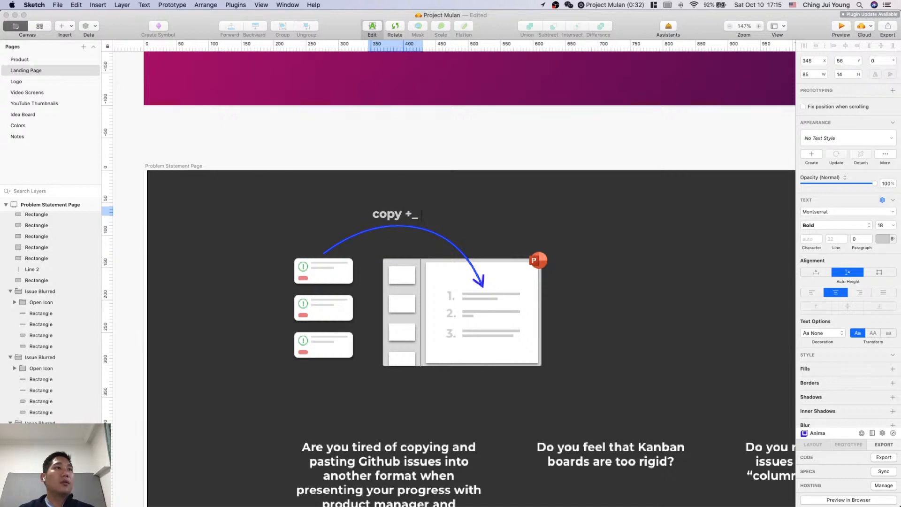
text(paste)
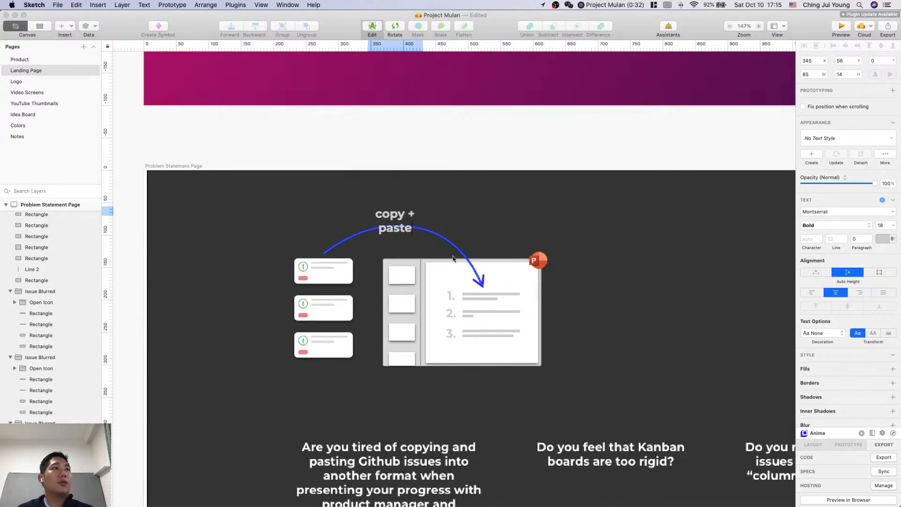
Step: Replace the label's text with "ctrl c + v"
key(Escape)
key(Return)
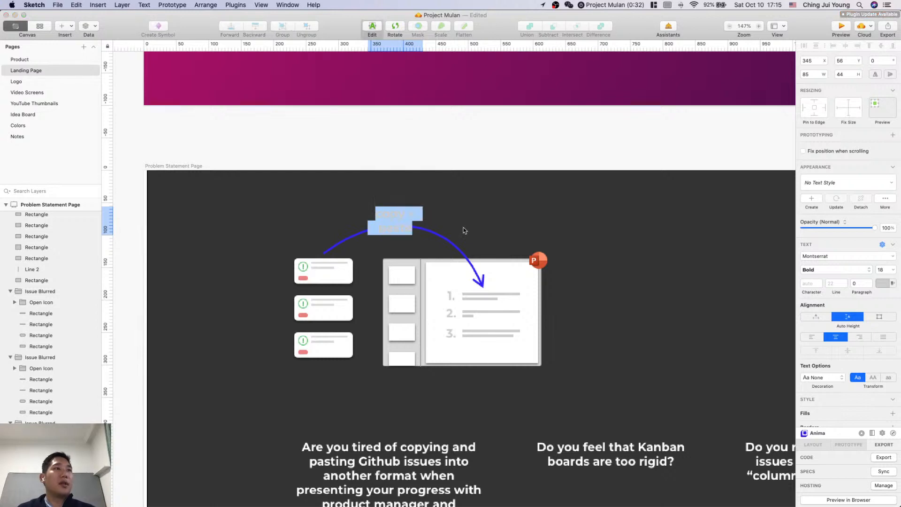
text(ctrl c + v)
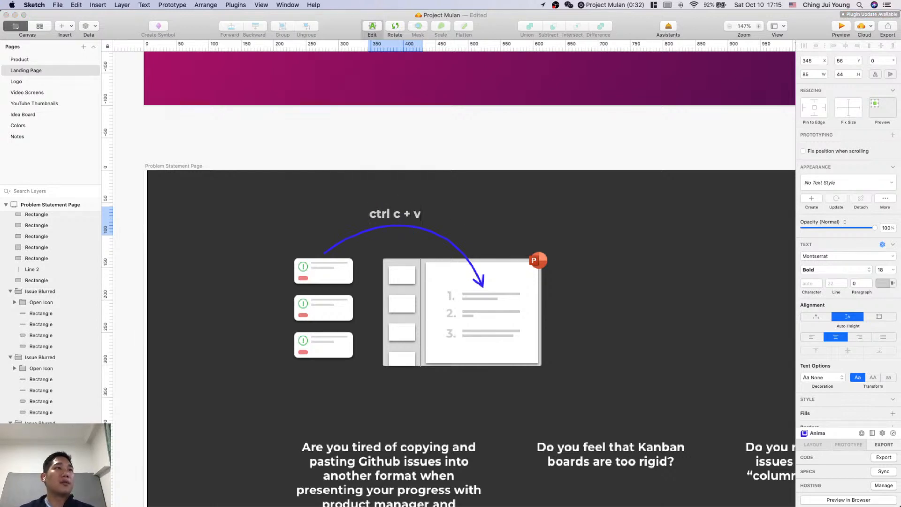
key(Escape)
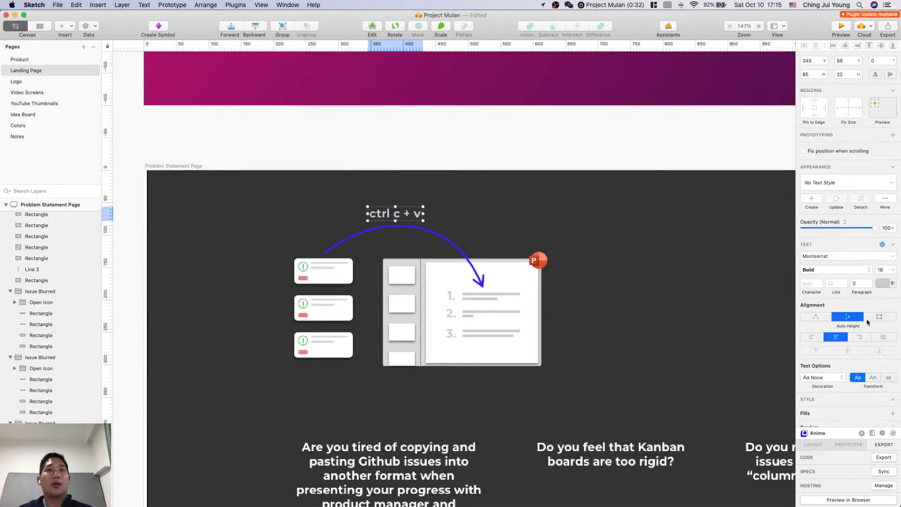
Step: Try the curved arrow's blue as the text color of the "ctrl c + v" label
click(885, 284)
click(807, 380)
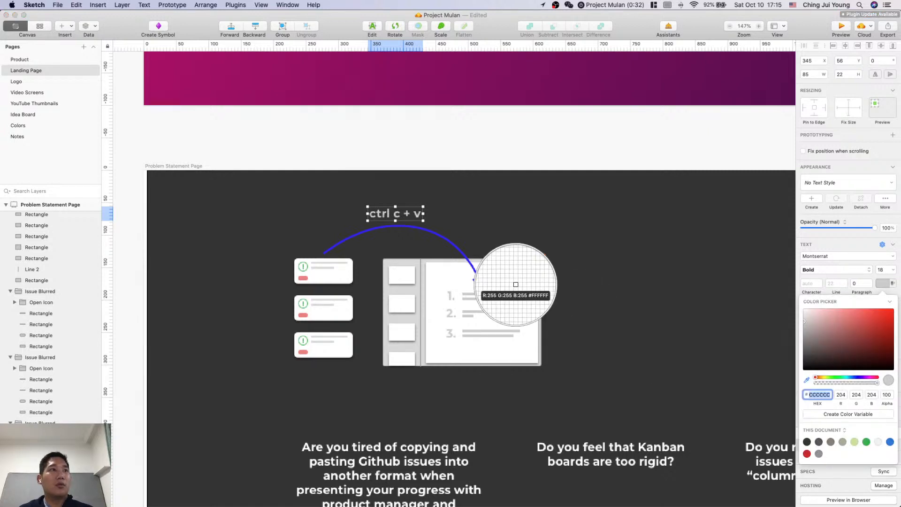
click(473, 261)
click(408, 214)
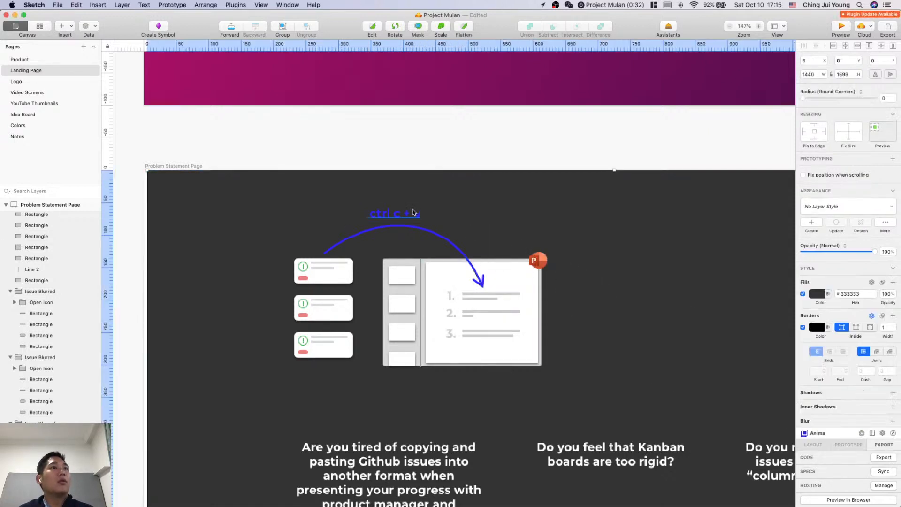
Step: Move the "ctrl c + v" label beneath the arc and set its font size to 12
drag(407, 214, 408, 245)
click(883, 269)
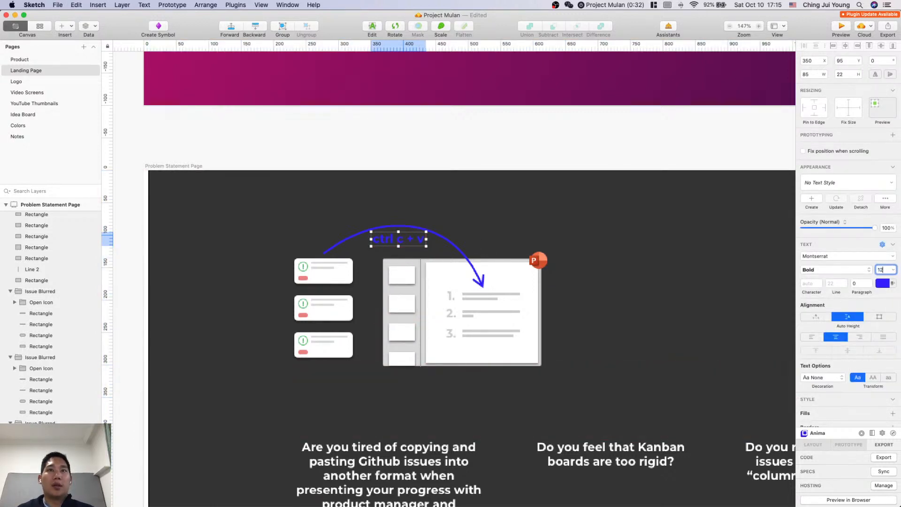
key(Return)
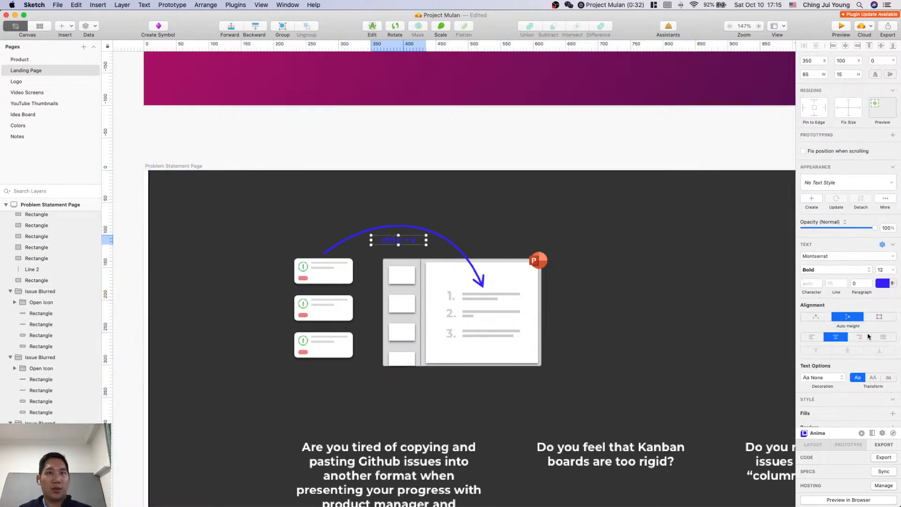
Step: Color the "ctrl c + v" label white and move it back above the curved arrow, to Y 66
click(884, 284)
drag(848, 334, 800, 306)
click(658, 241)
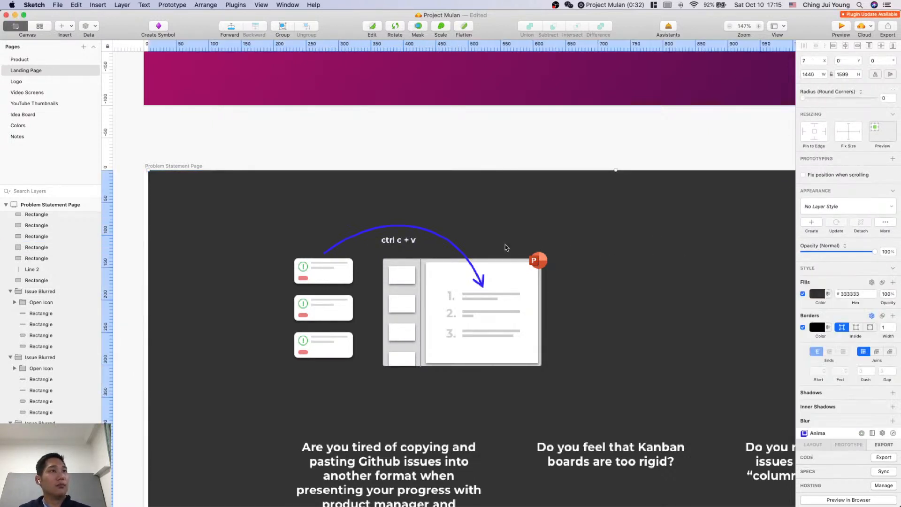
drag(408, 244, 414, 219)
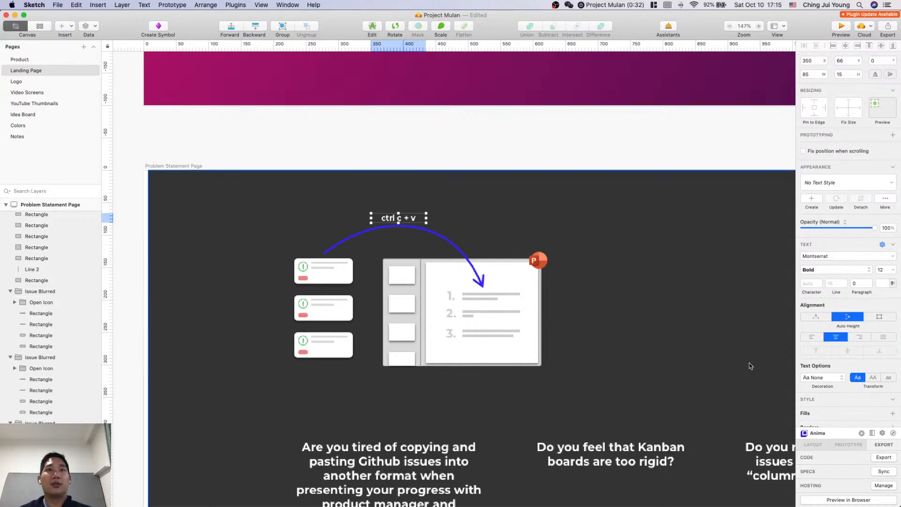
click(633, 317)
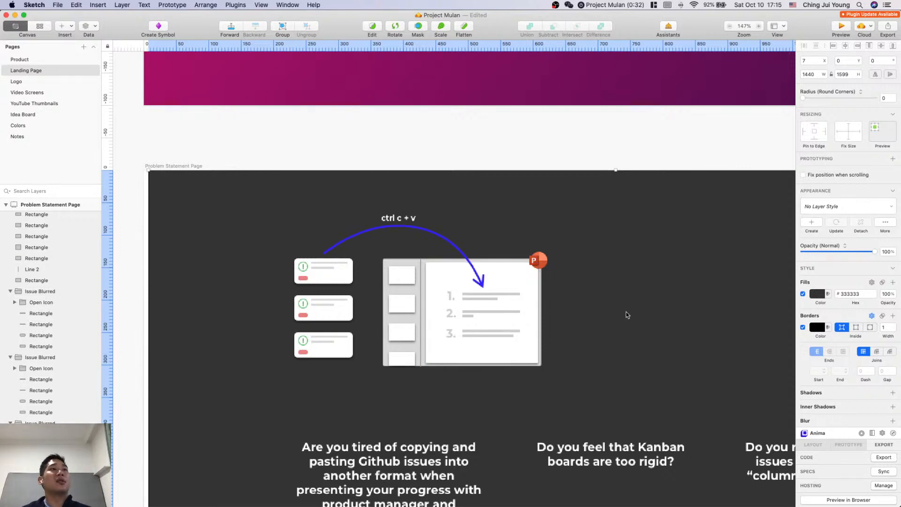
Step: Examine how the copy-and-paste illustration sits on the Problem Statement Page relative to the three question texts
key(super+0)
scroll(628, 315, right, 3)
scroll(628, 315, down, 2)
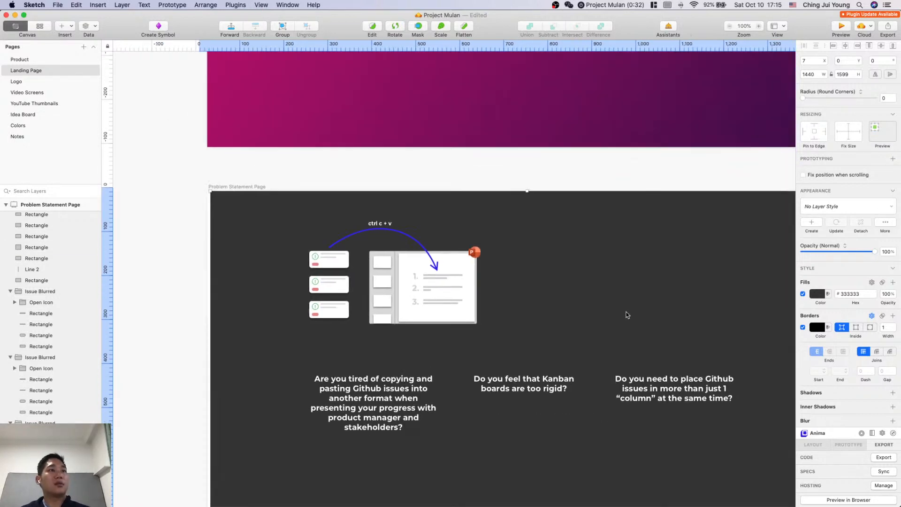
scroll(411, 303, right, 2)
scroll(411, 303, down, 1)
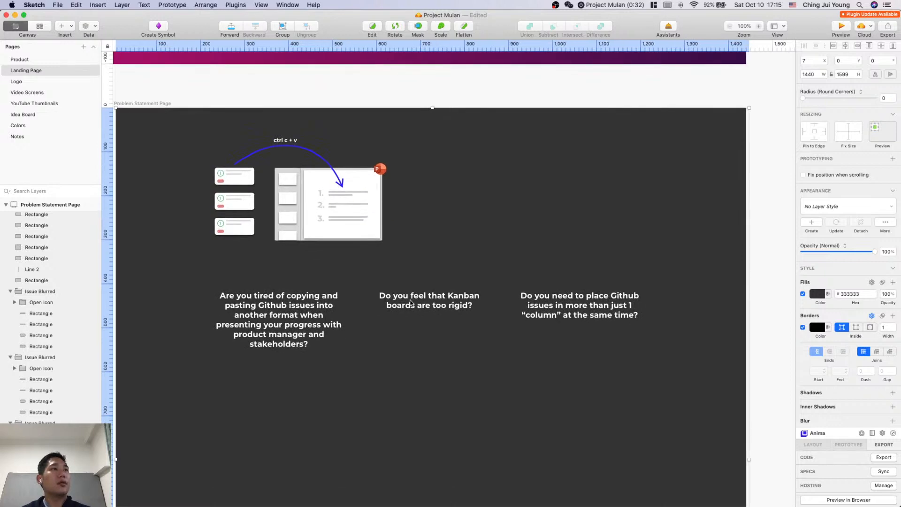
scroll(327, 273, up, 5)
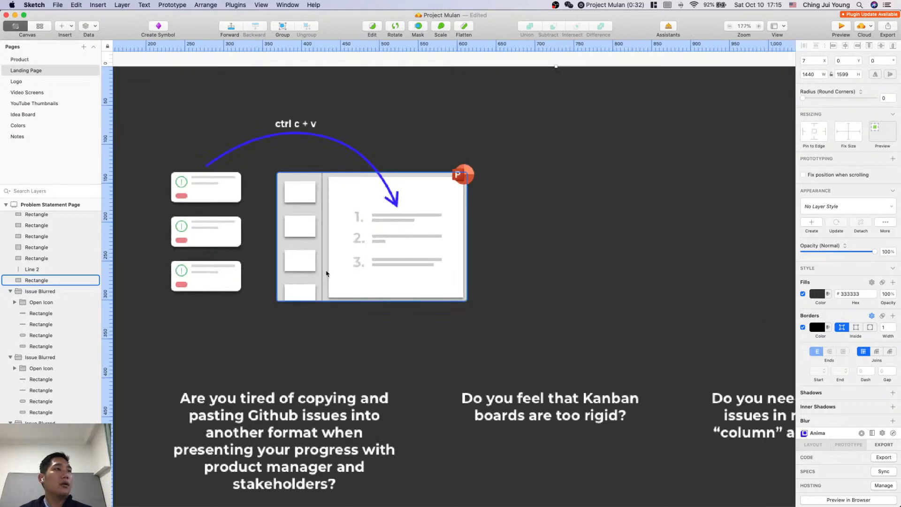
scroll(327, 272, left, 4)
scroll(326, 273, up, 2)
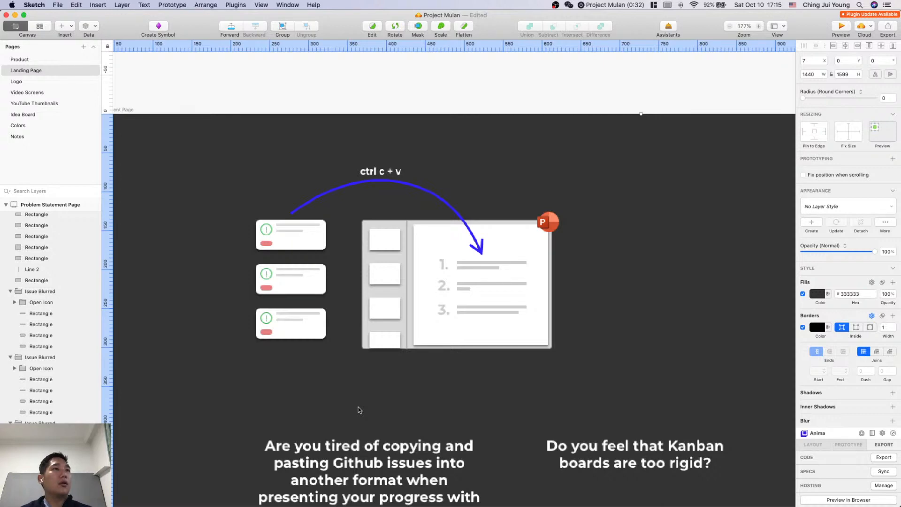
scroll(354, 293, down, 5)
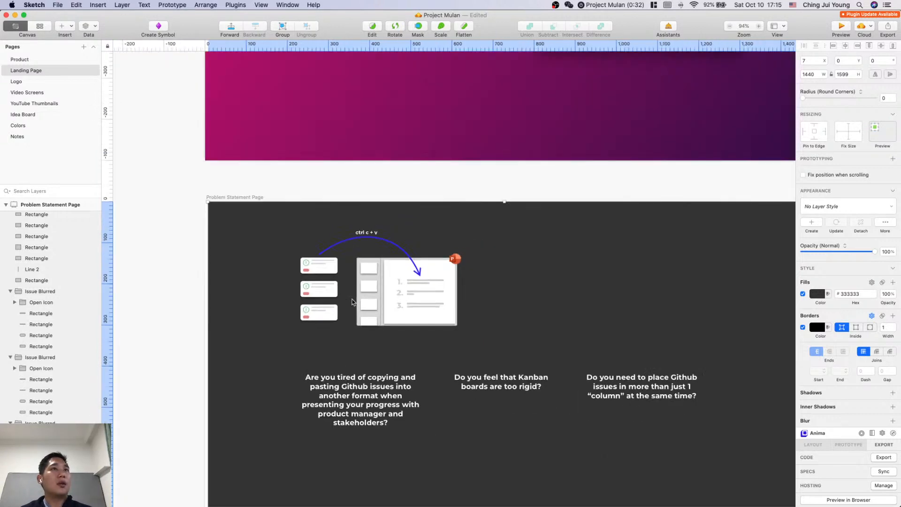
Step: Copy the Hero Page's GitHub logo onto the Problem Statement Page, placing it on the top issue card's upper-right corner at X 304, Y 123
scroll(636, 188, down, 3)
scroll(671, 146, up, 5)
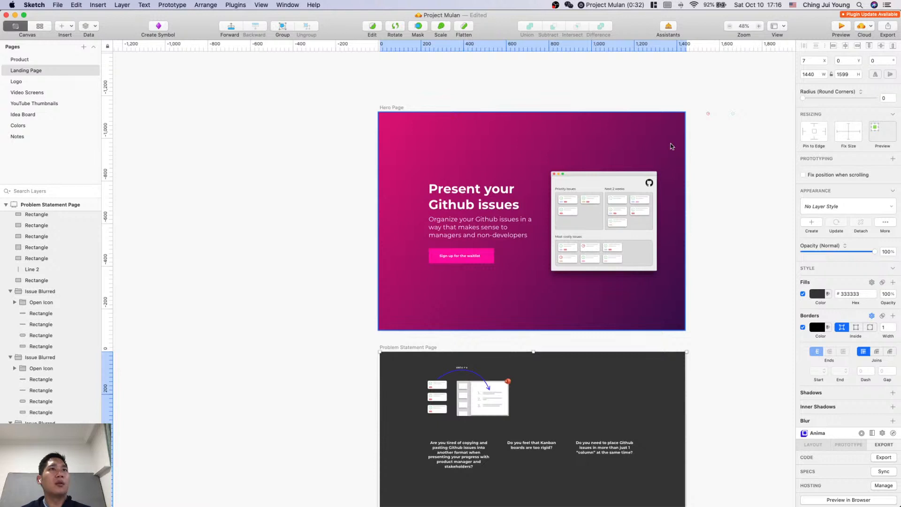
click(649, 183)
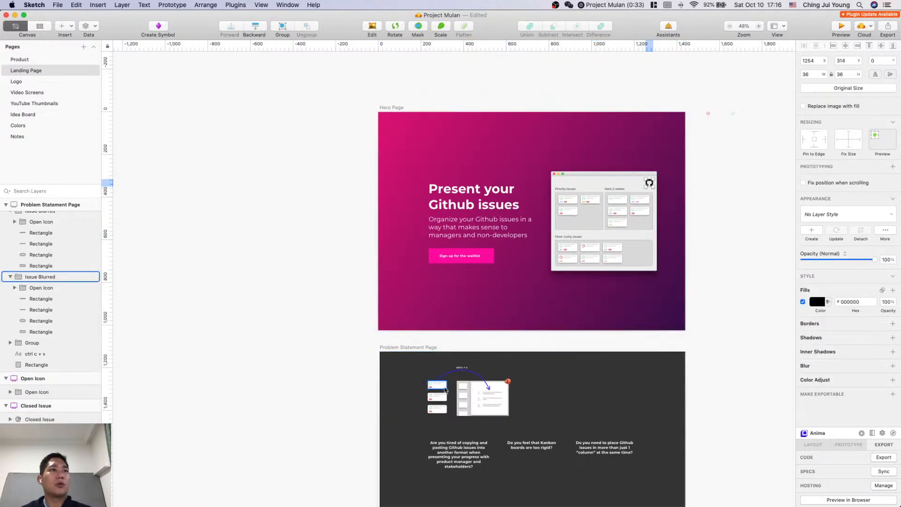
key(super+v)
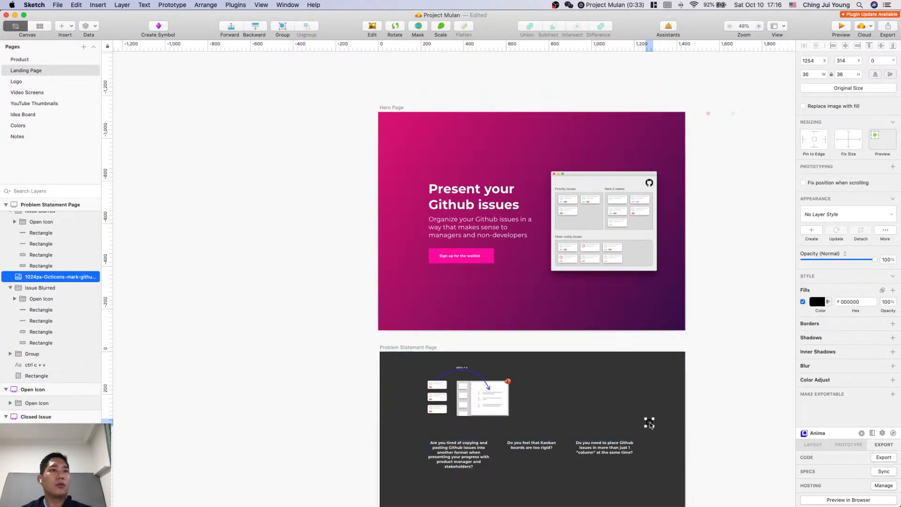
drag(649, 423, 450, 332)
scroll(453, 421, up, 5)
click(431, 354)
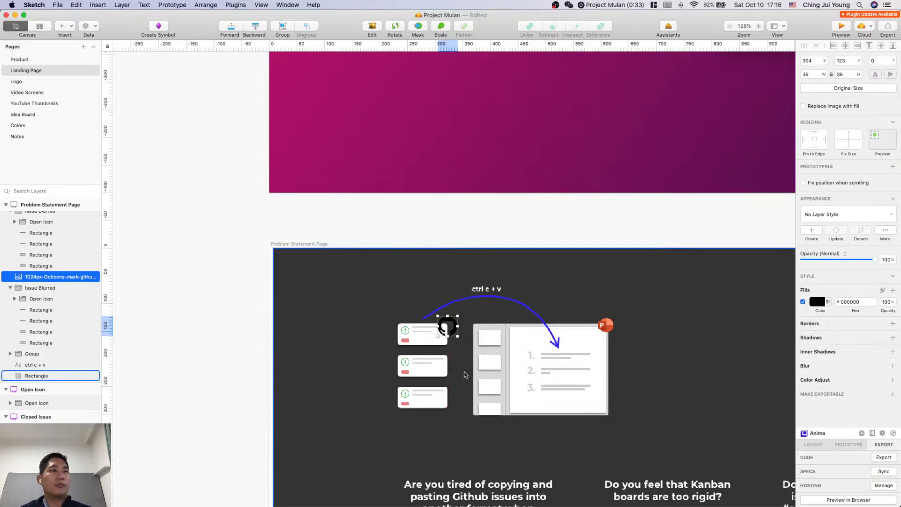
Step: Align the bottom edge of the lowest issue card with the bottom edge of the PowerPoint window
scroll(453, 382, up, 2)
click(417, 399)
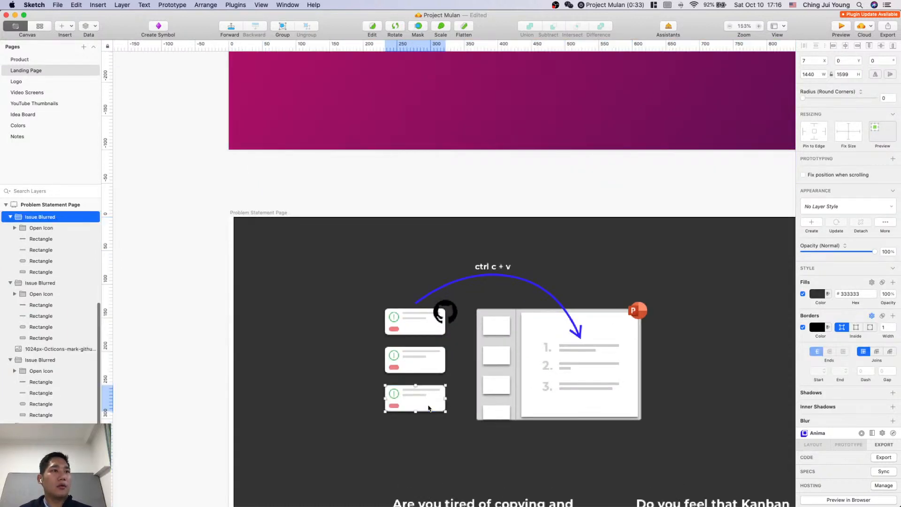
shift+click(513, 403)
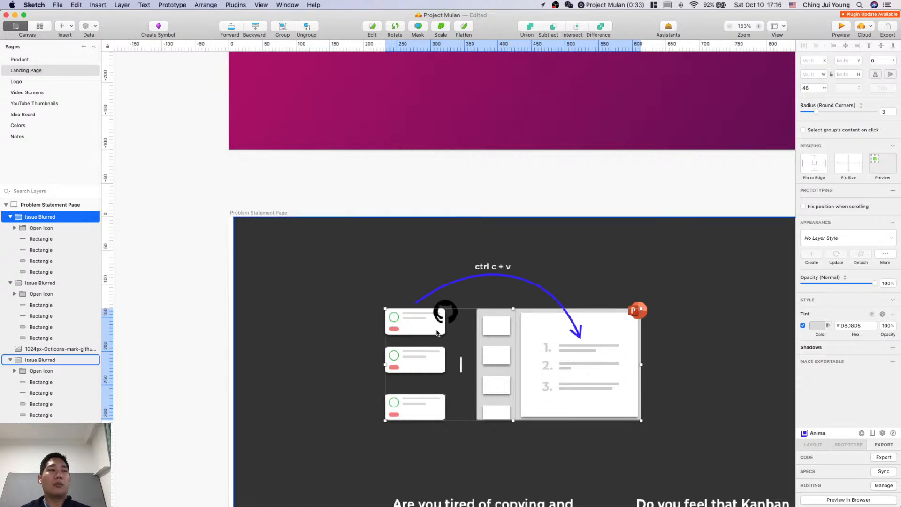
click(461, 365)
Step: Distribute the three issue cards vertically, accepting uneven distribution on full pixels
click(414, 409)
shift+click(413, 362)
shift+click(413, 319)
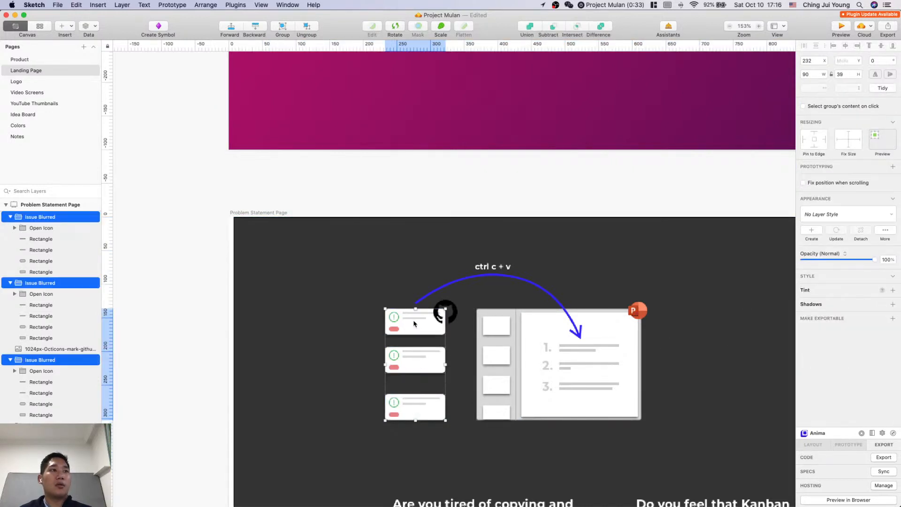
click(825, 45)
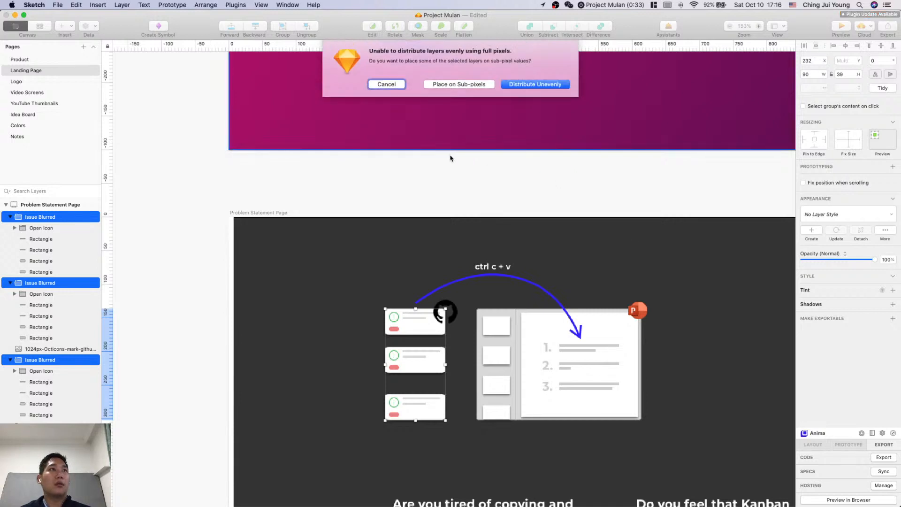
click(515, 85)
click(461, 347)
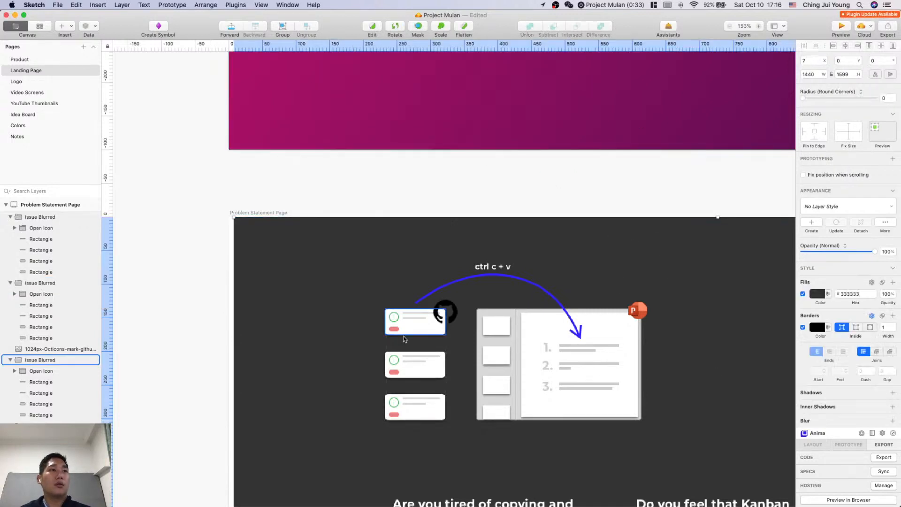
Step: Check the gaps between the issue cards and nudge the lowest card slightly down
click(419, 367)
key(alt)
click(414, 406)
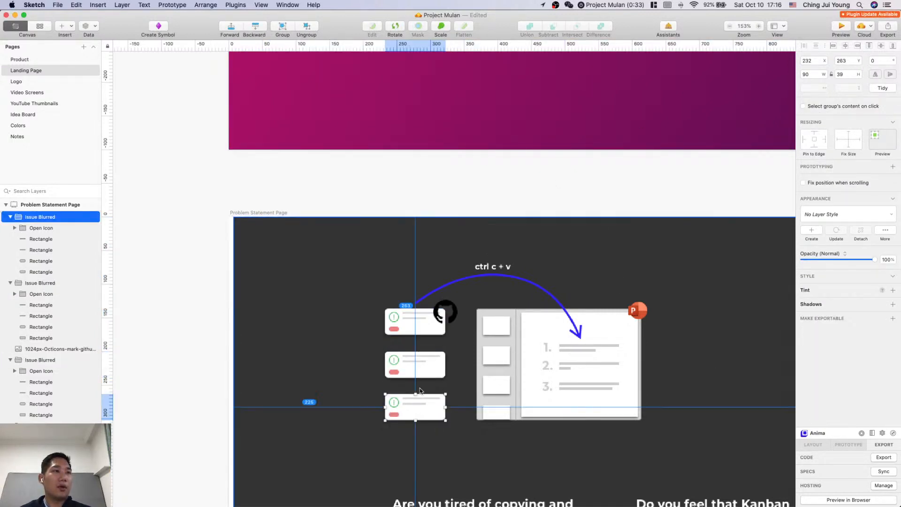
click(521, 461)
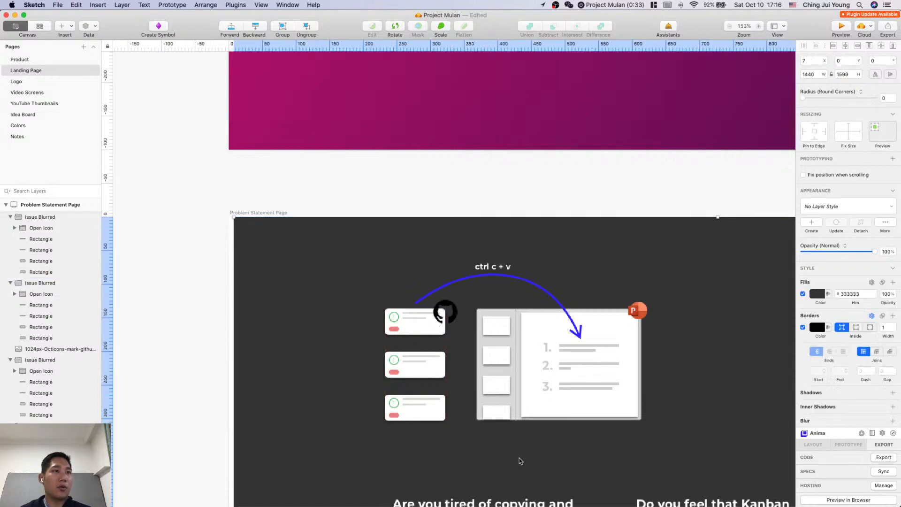
Step: Extend the PowerPoint window's grey background slightly downward to line up with the bottom of the lowest issue card
click(481, 418)
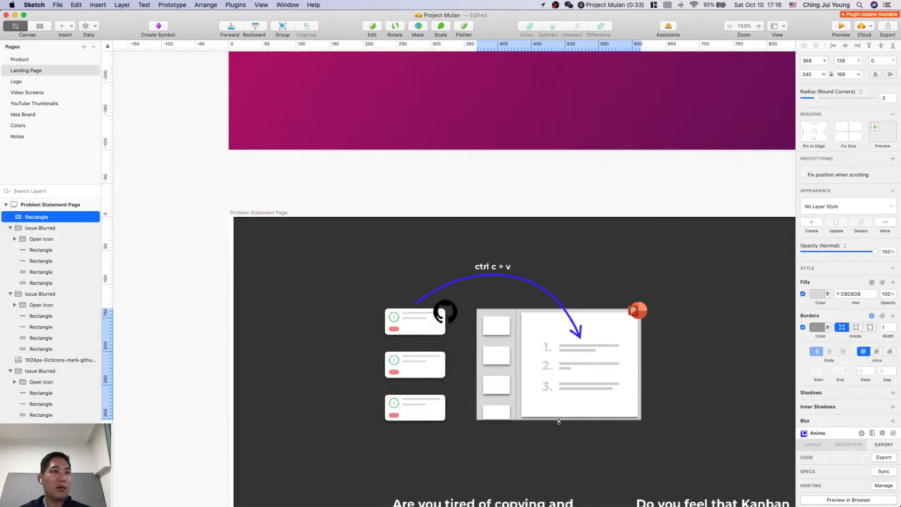
drag(559, 422, 559, 423)
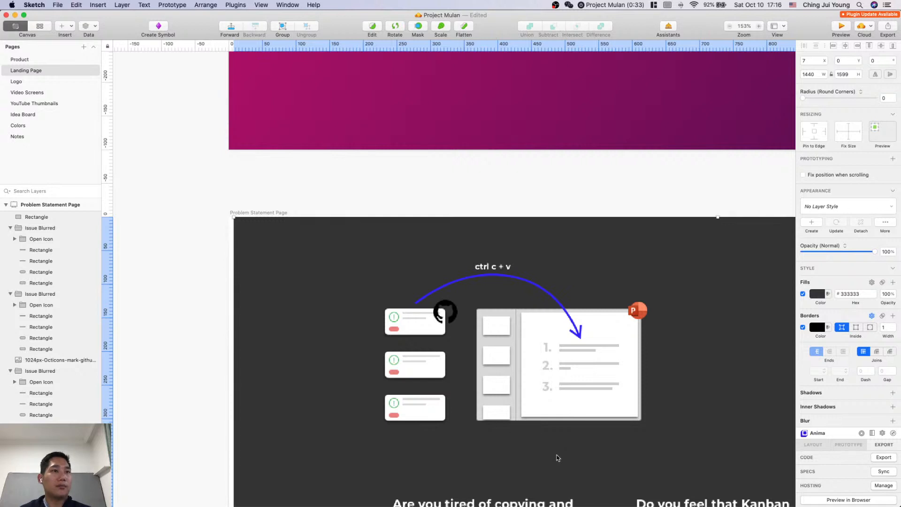
Step: Replace the word "presenting" with "sharing" in the first problem statement about copying and pasting GitHub issues
scroll(669, 446, down, 2)
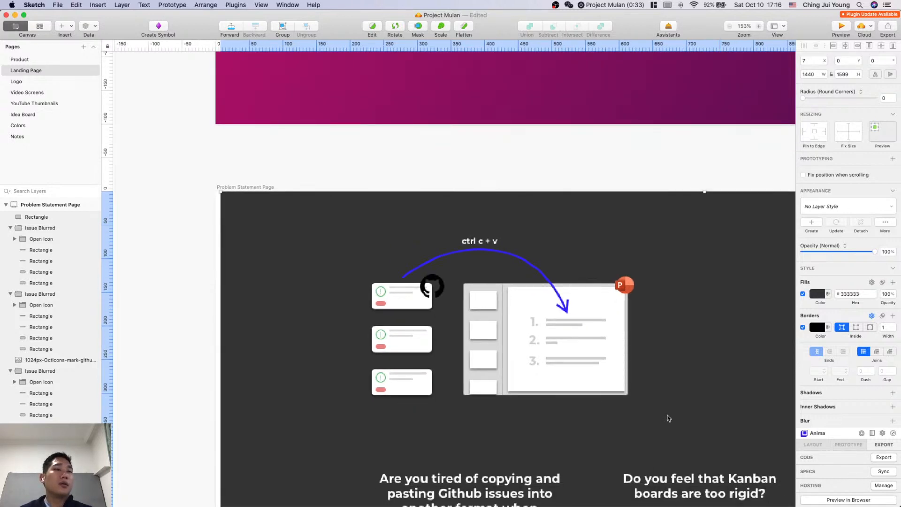
scroll(667, 415, down, 5)
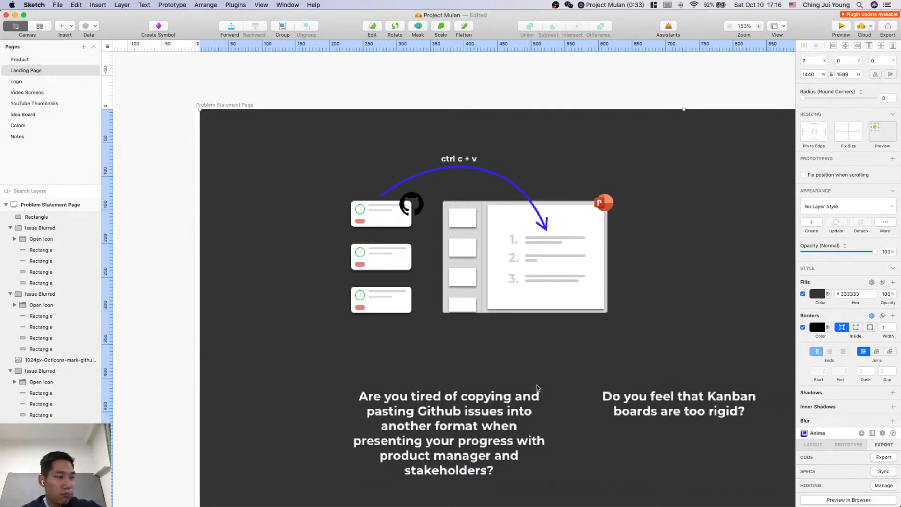
click(499, 452)
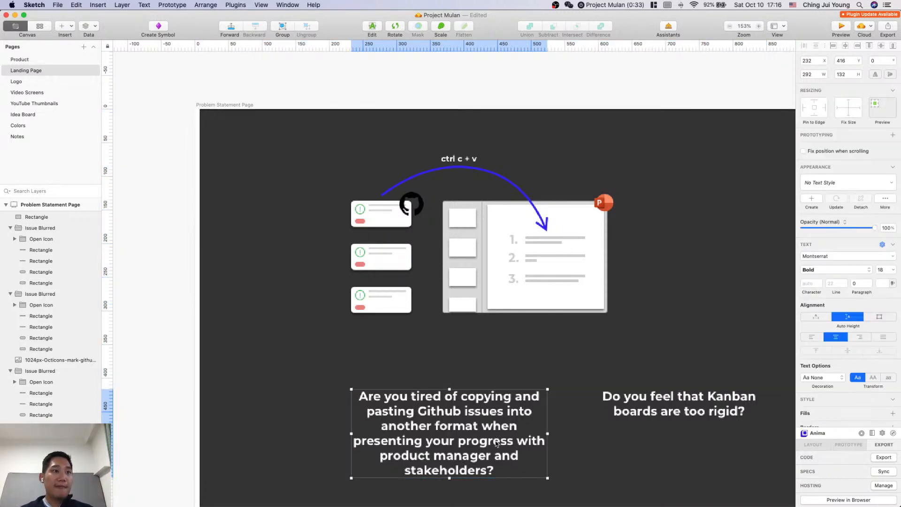
double_click(424, 441)
double_click(354, 441)
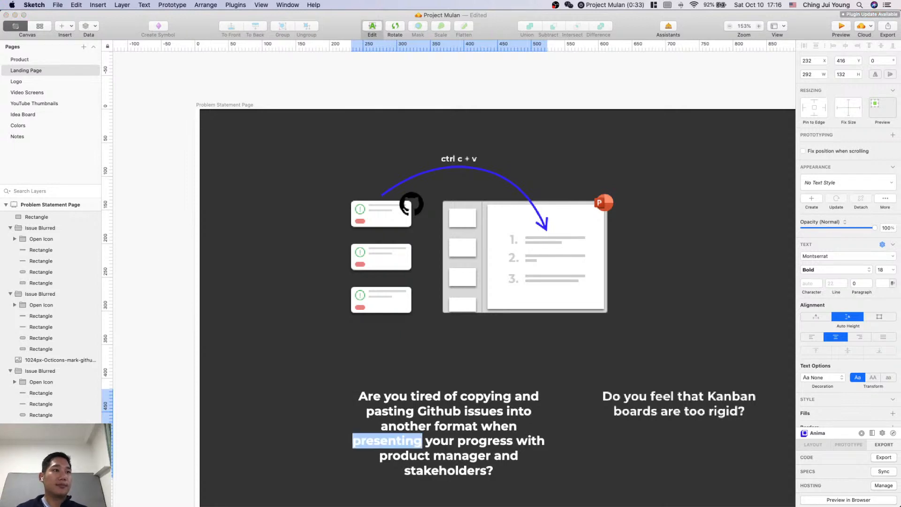
text(sharing)
click(450, 460)
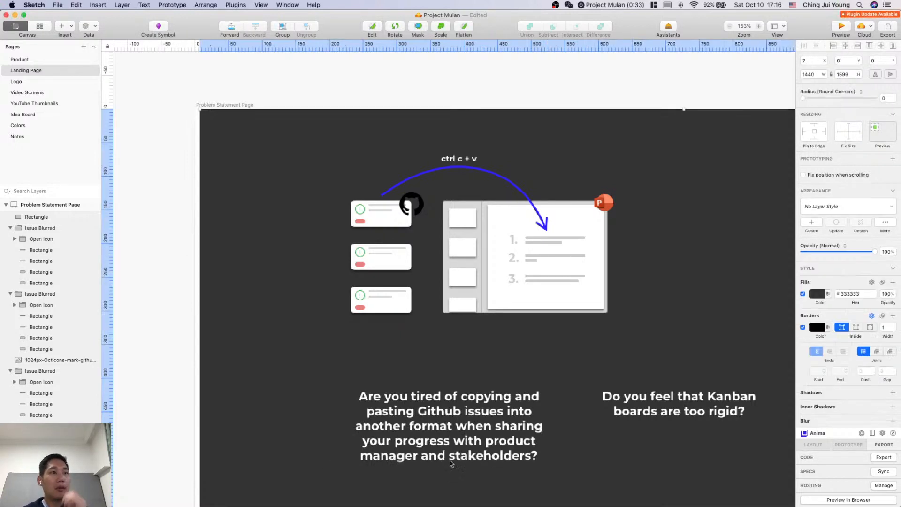
Step: Draw a borderless 36 × 36 square exactly over the GitHub logo on the top issue card
scroll(553, 330, right, 3)
scroll(553, 330, right, 2)
scroll(553, 330, down, 1)
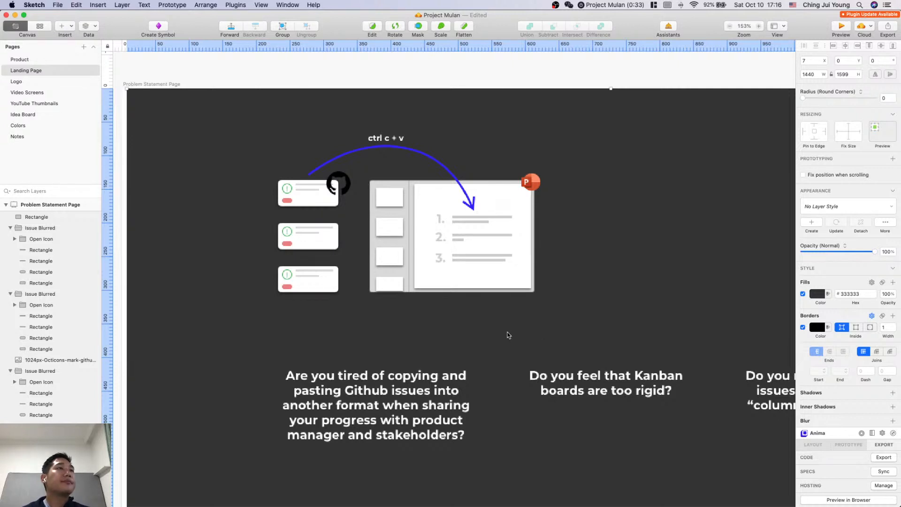
click(349, 189)
click(348, 188)
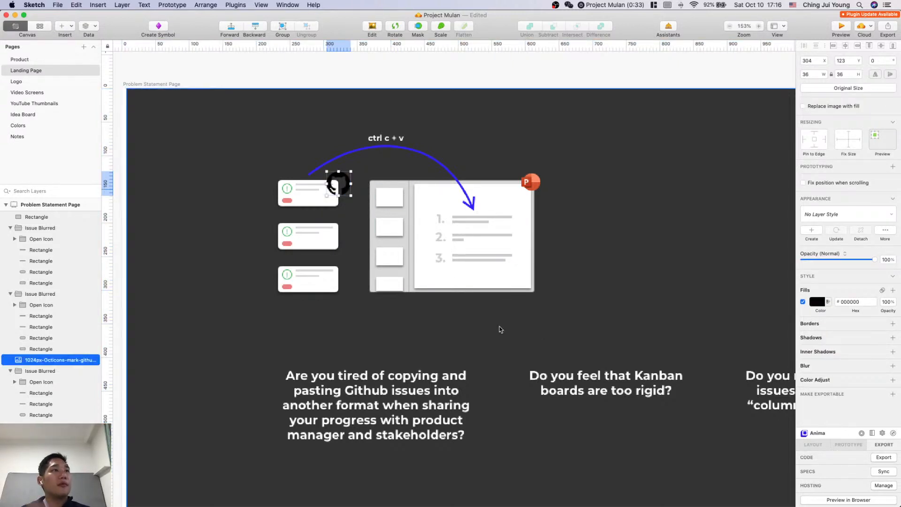
scroll(350, 191, up, 5)
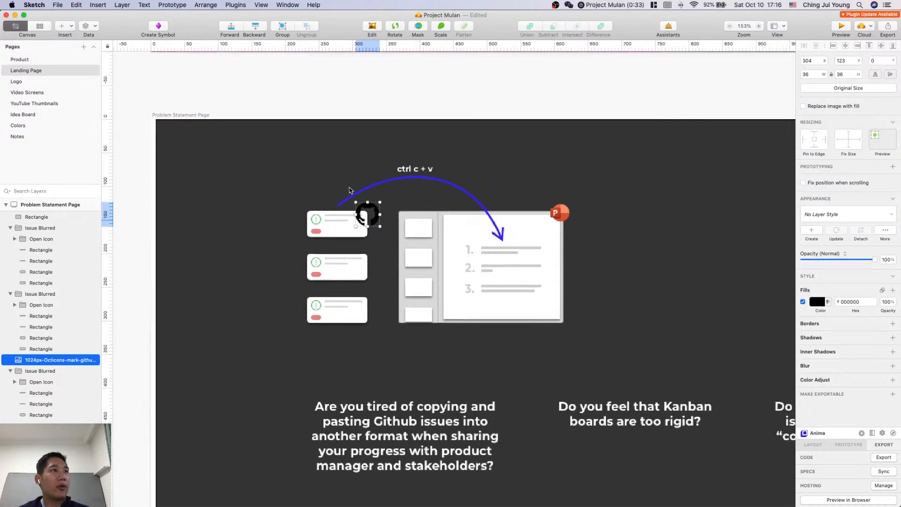
scroll(410, 308, down, 4)
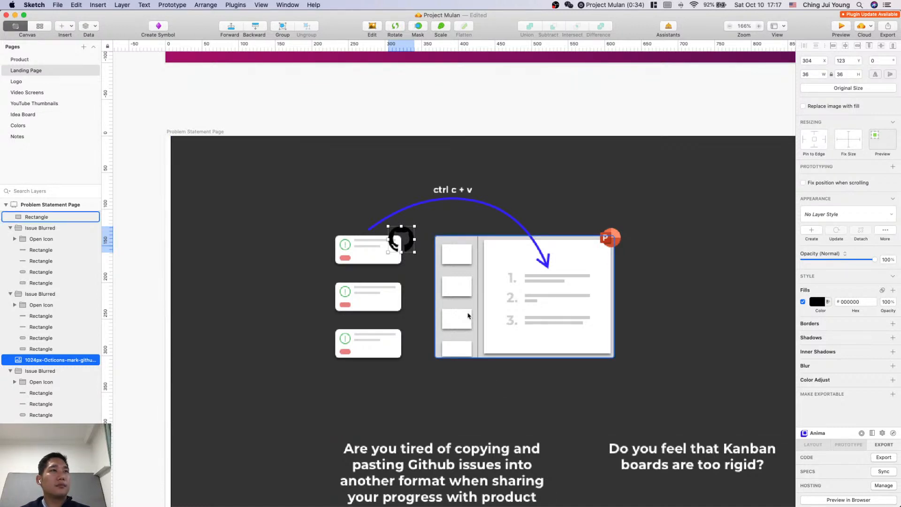
scroll(417, 263, up, 3)
scroll(417, 266, right, 1)
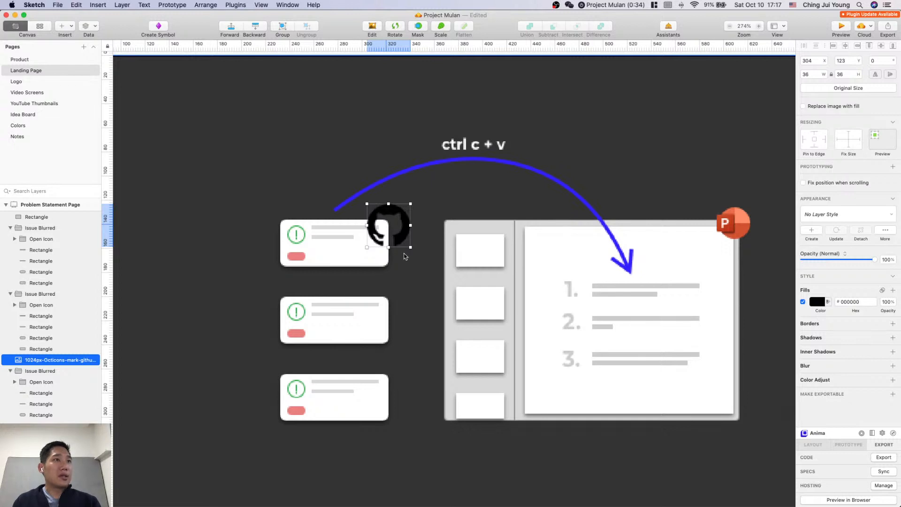
key(s)
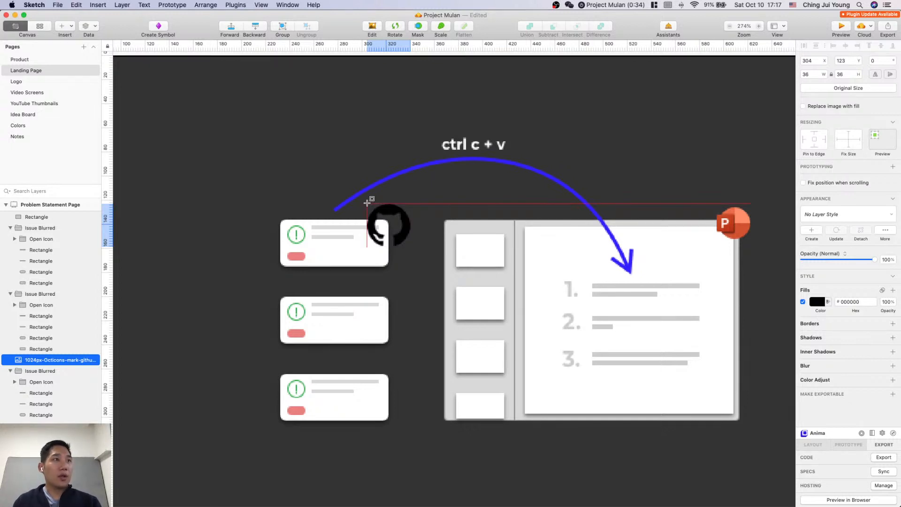
drag(412, 239, 411, 247)
click(804, 327)
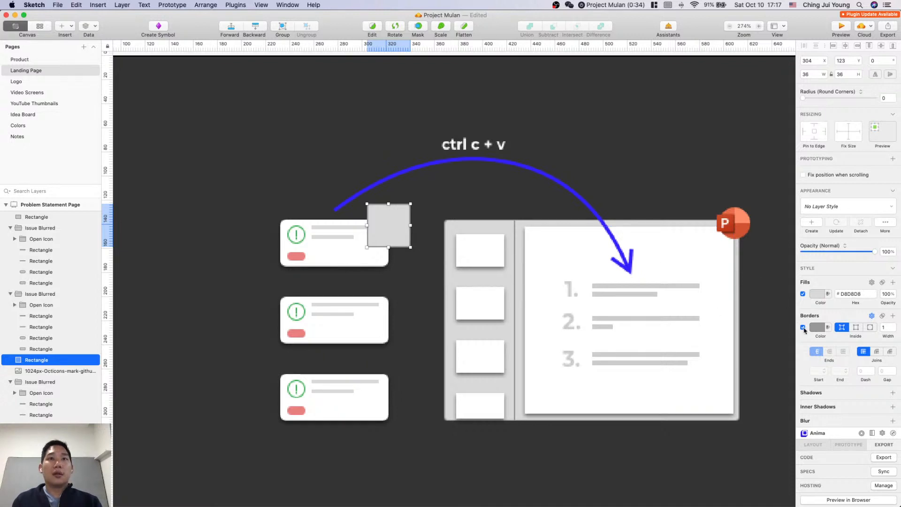
Step: Turn the square into a backing circle behind the GitHub logo, with corner radius 18 and fill FFFFFF
click(256, 27)
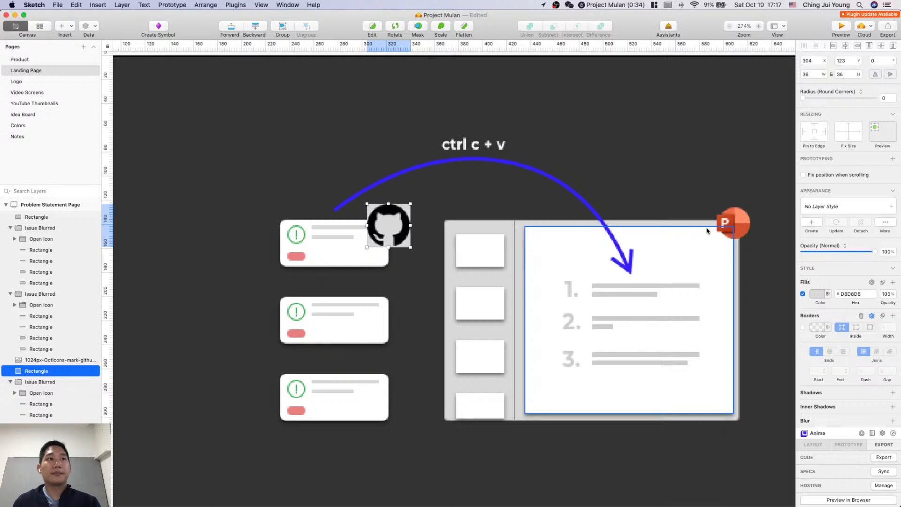
drag(804, 98, 875, 98)
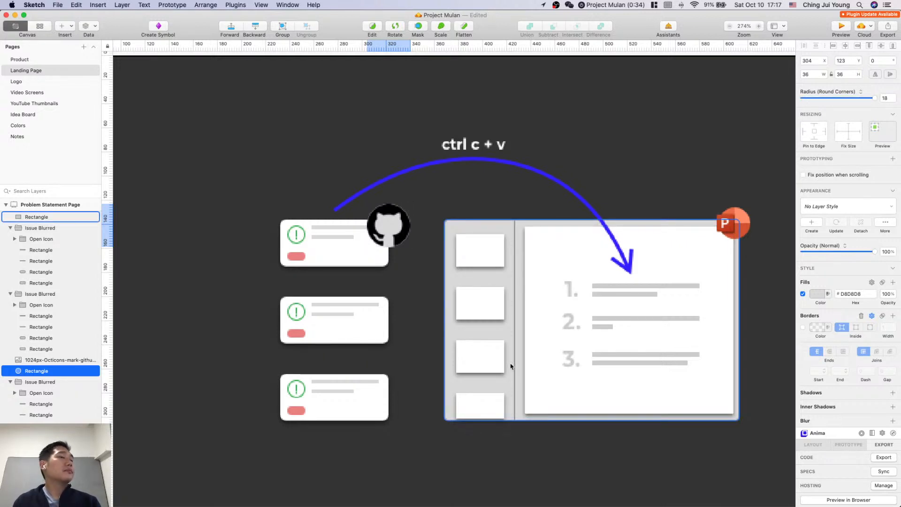
click(817, 294)
drag(846, 340, 702, 270)
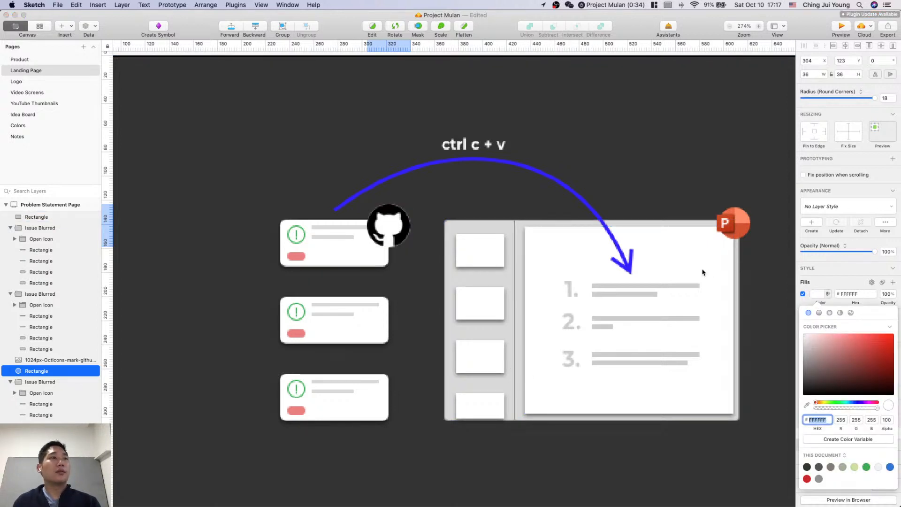
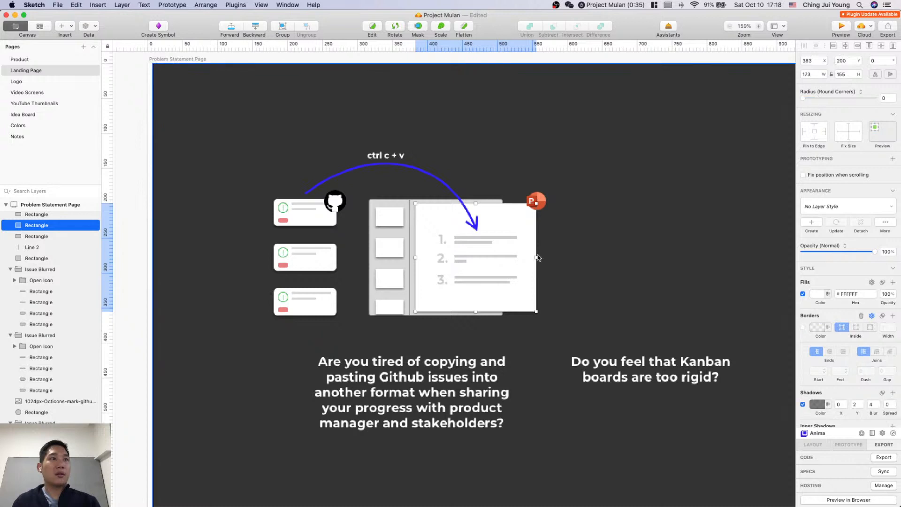
Step: Narrow the white slide to a width of 119 so that it fits inside the PowerPoint window
drag(537, 257, 499, 259)
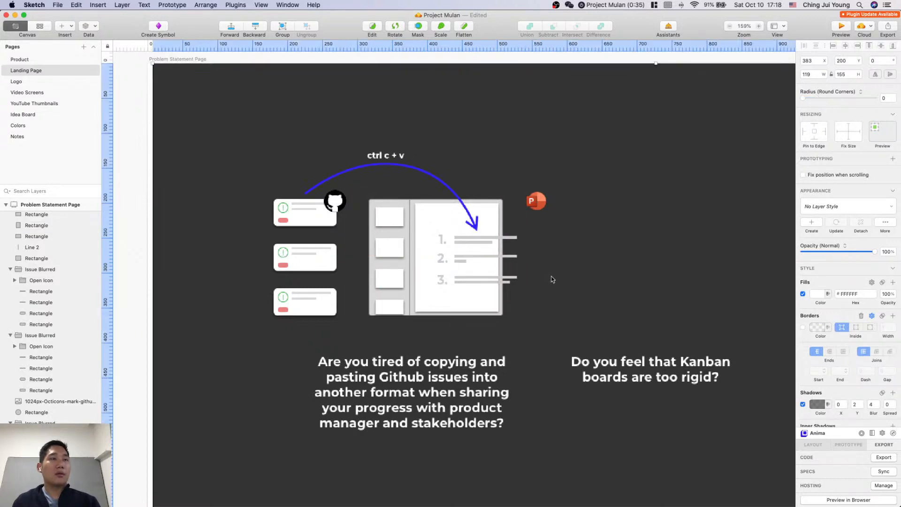
click(443, 239)
shift+click(465, 240)
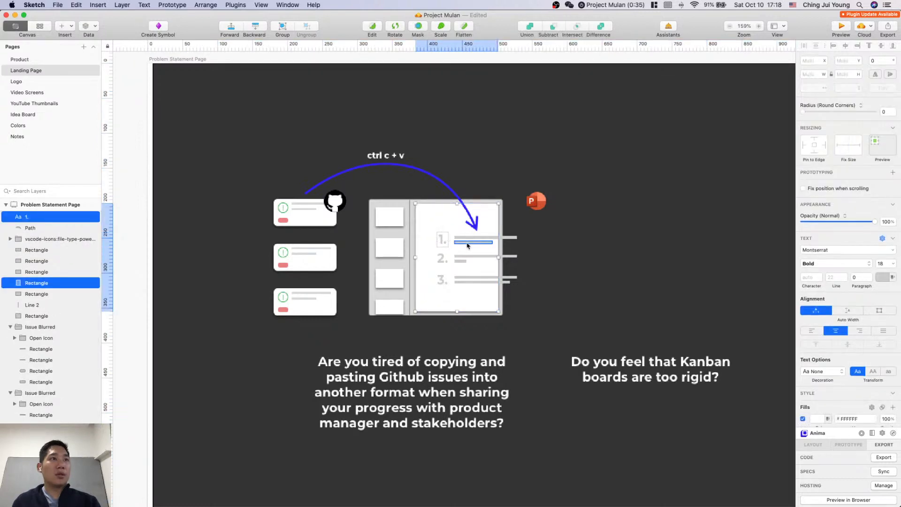
scroll(513, 271, up, 5)
click(561, 318)
key(alt)
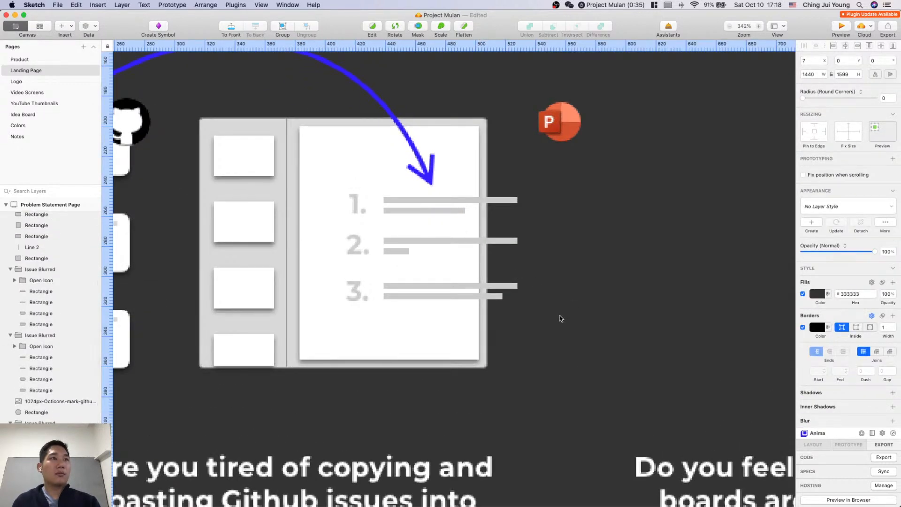
alt+click(378, 205)
key(Escape)
Step: Hide the dark 333333 background rectangle of the Problem Statement Page
scroll(505, 310, down, 10)
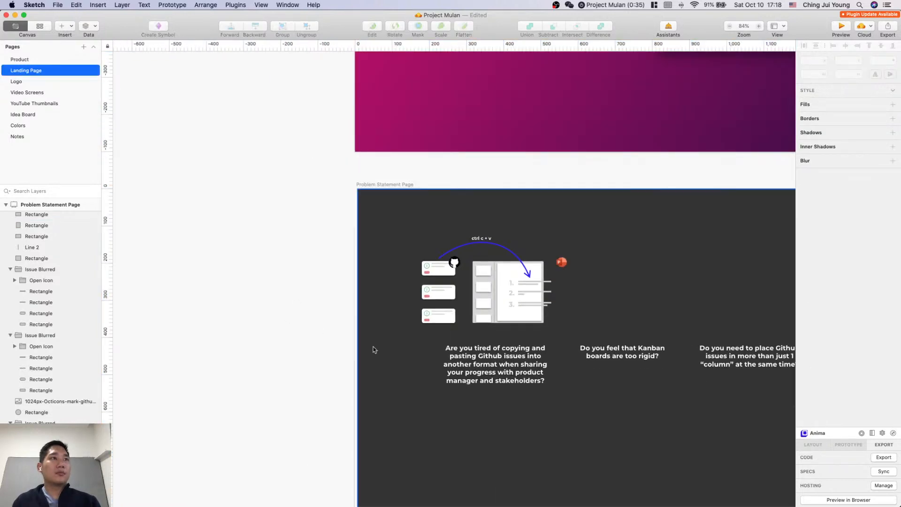
click(392, 303)
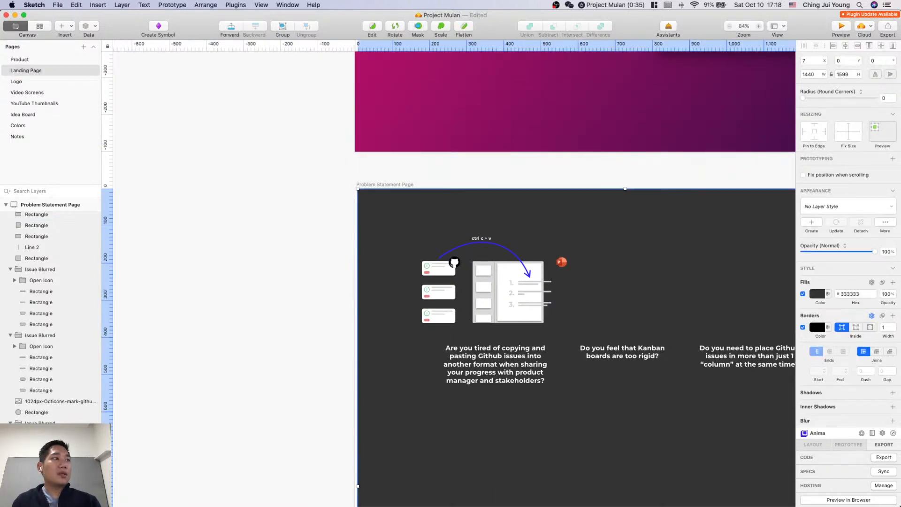
key(Delete)
Step: Group the three list numbers with their text bars and fit the group inside the slide at X 390.5, 102 wide
scroll(562, 311, up, 5)
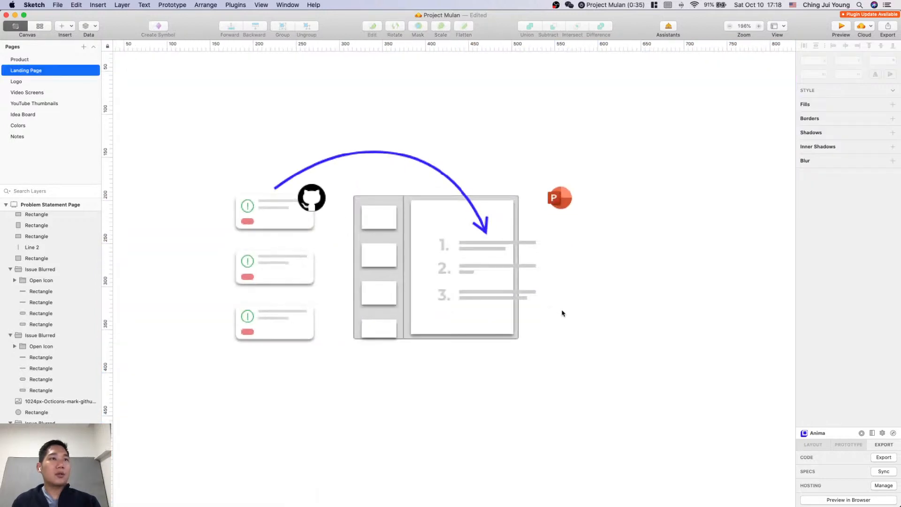
drag(572, 319, 421, 240)
key(alt)
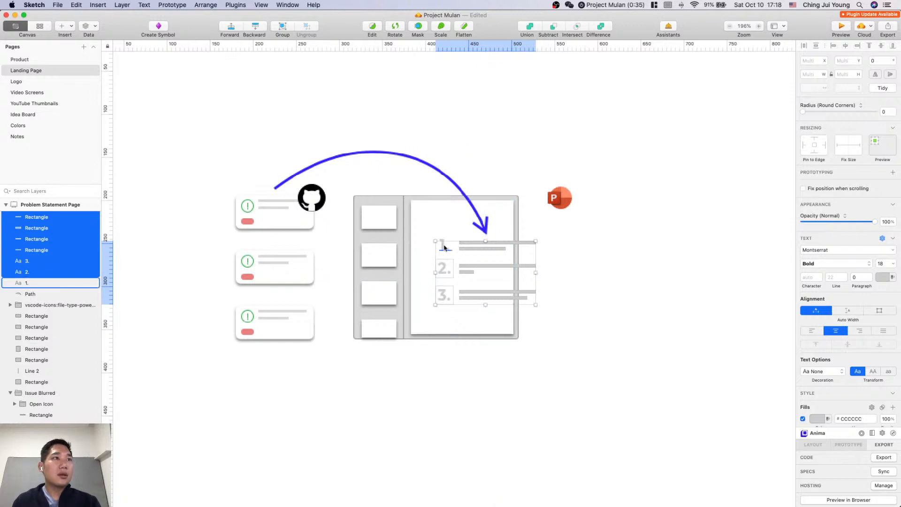
shift+click(443, 245)
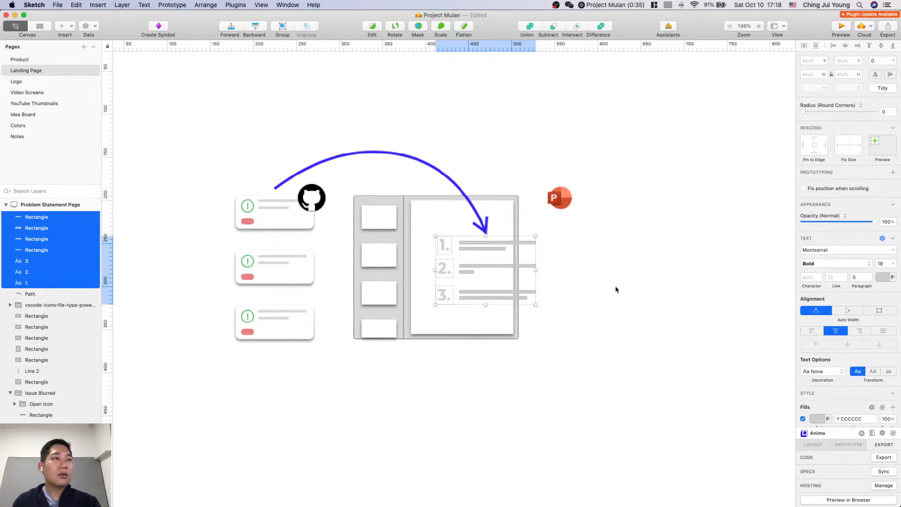
key(super+g)
mouse_move(488, 269)
mouse_down()
mouse_move(469, 268)
mouse_move(505, 270)
mouse_up()
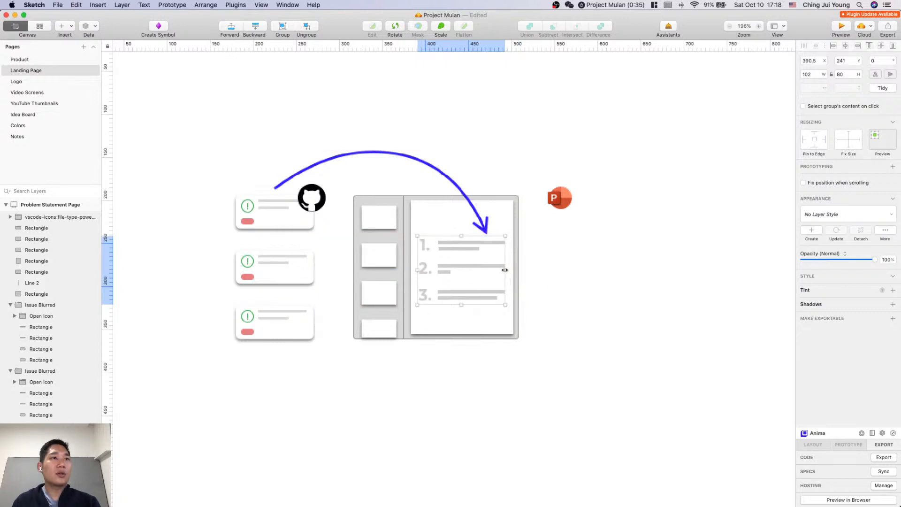
Step: Move the PowerPoint logo onto the upper-right corner of the narrowed PowerPoint window
click(628, 286)
drag(561, 207, 518, 207)
click(578, 240)
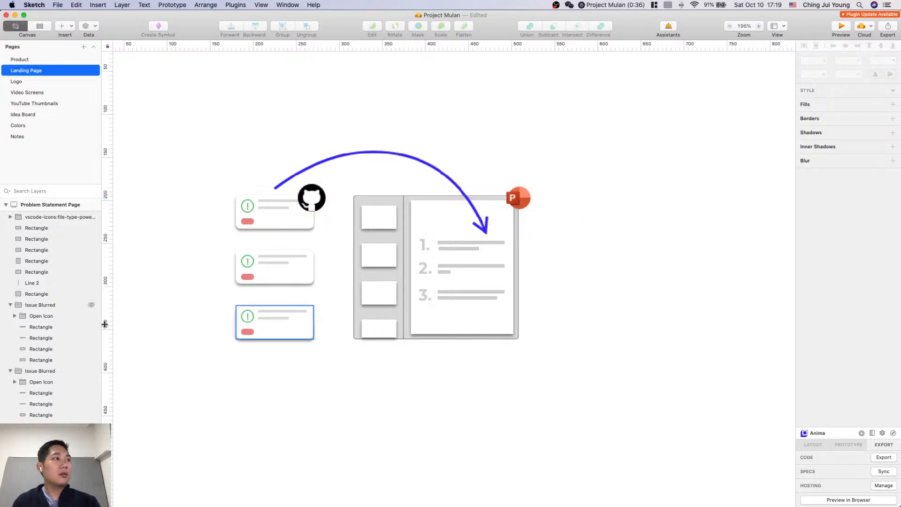
Step: Show the dark background rectangle of the Problem Statement Page again
click(329, 444)
click(188, 332)
scroll(56, 388, down, 5)
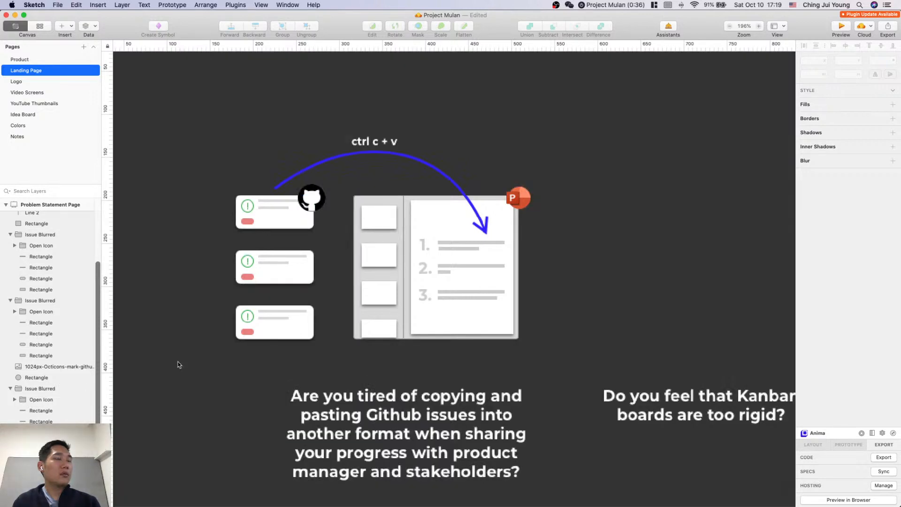
Step: Group the whole copy-paste illustration and shift it slightly right above the first problem statement
scroll(178, 365, down, 3)
scroll(178, 364, down, 2)
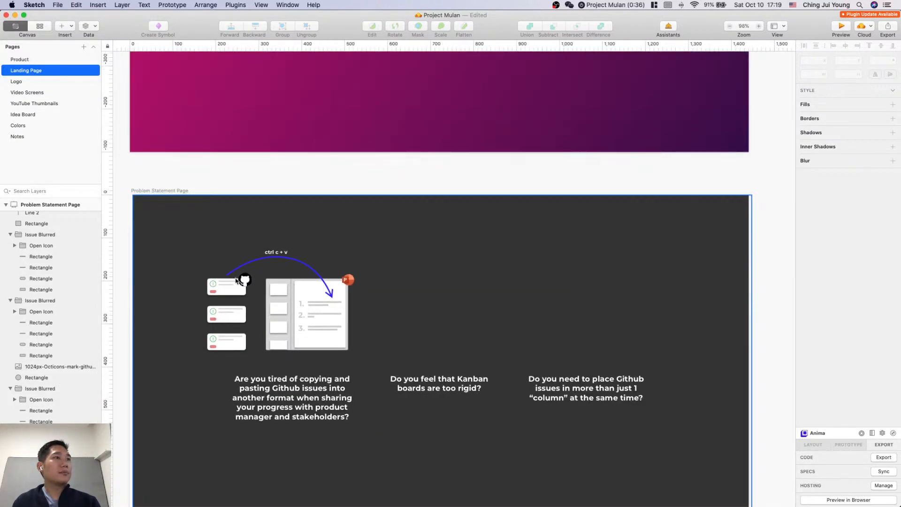
click(249, 319)
scroll(178, 253, left, 3)
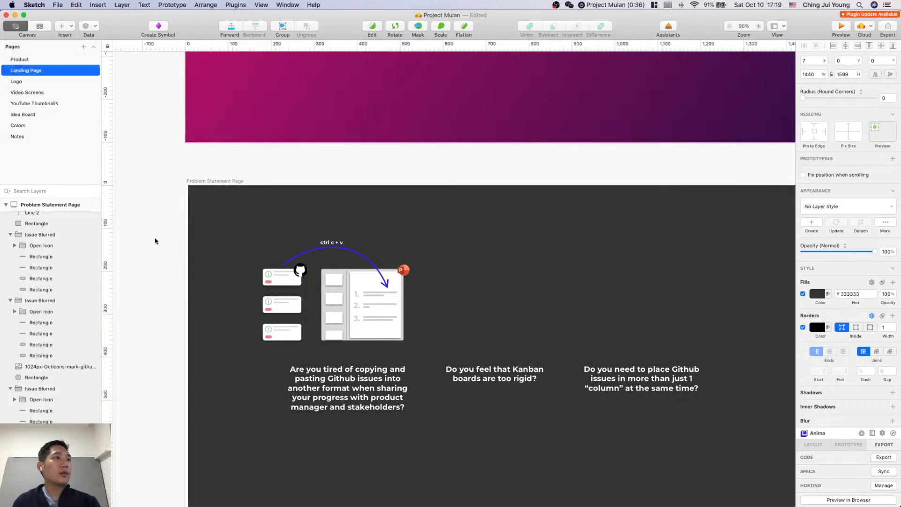
drag(170, 220, 445, 352)
key(super+g)
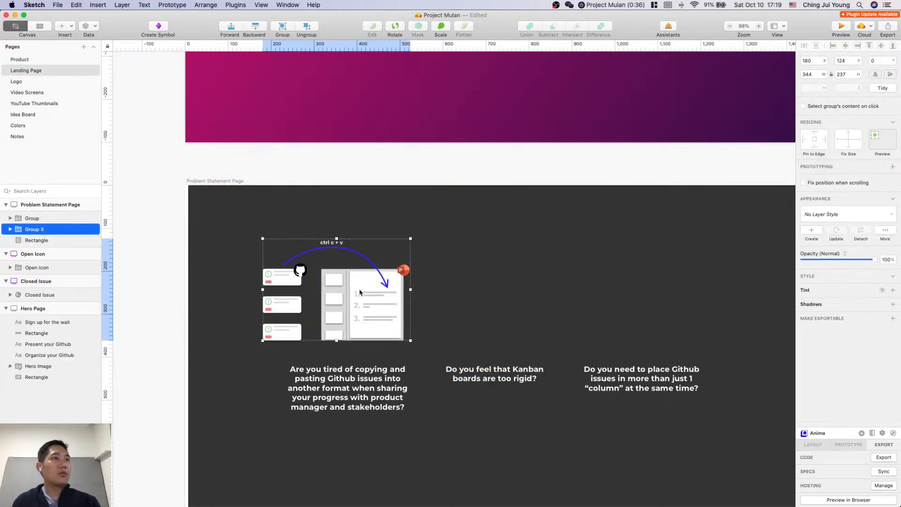
drag(359, 292, 372, 291)
Step: Ungroup the copy-paste illustration above the first problem statement so its parts can be edited separately
click(414, 407)
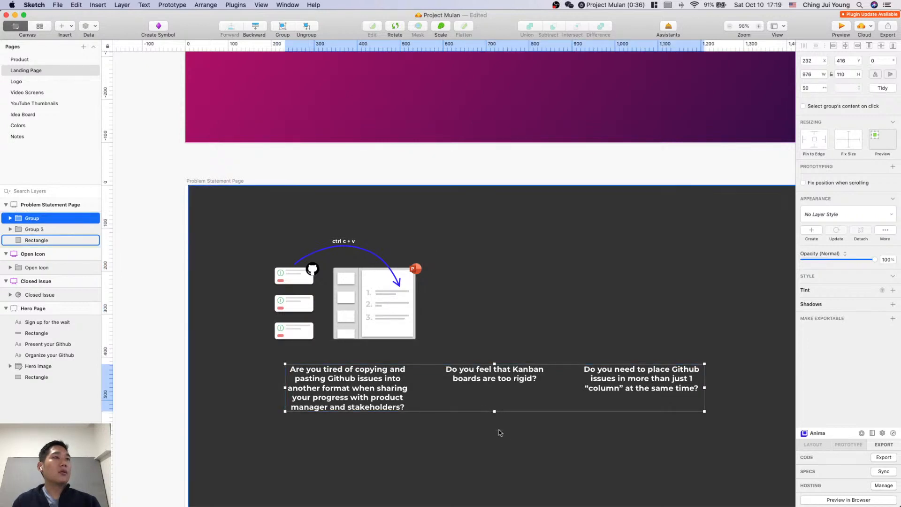
scroll(499, 380, down, 3)
click(406, 213)
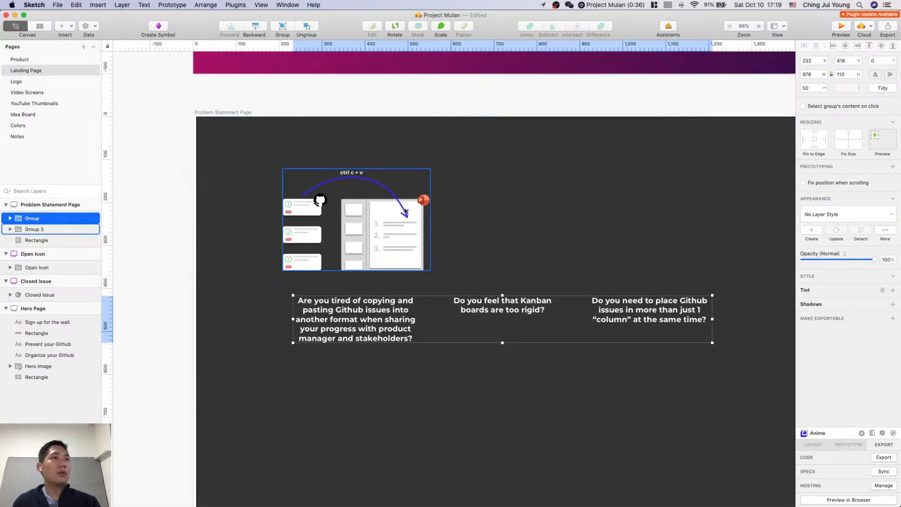
click(408, 215)
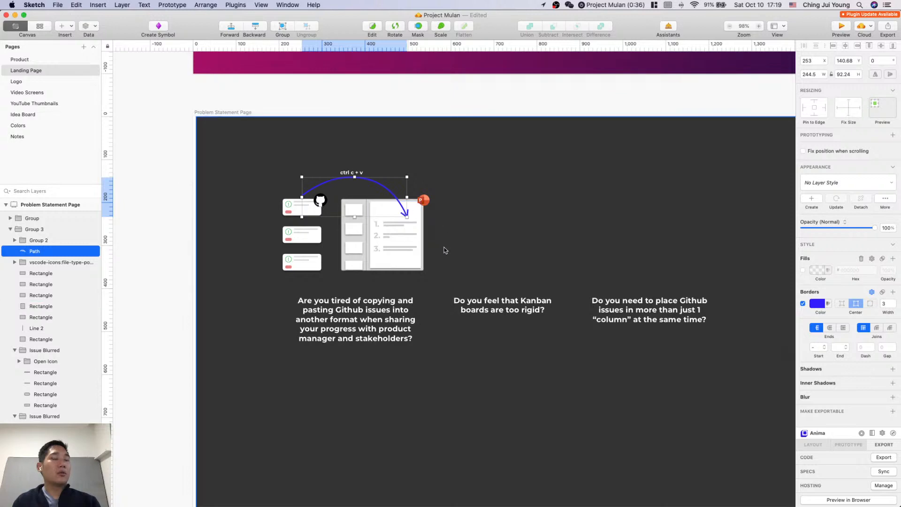
click(454, 259)
click(419, 257)
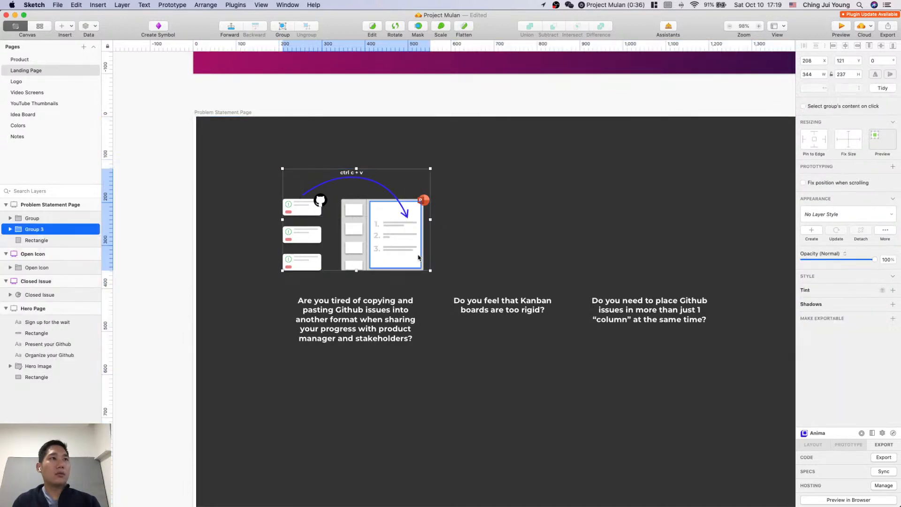
key(shift+super+g)
Step: Shift the blue arrow's tip inward to X 476.5 over the slide, flatten its curve, and lower the "ctrl c + v" label
scroll(469, 253, up, 4)
double_click(375, 197)
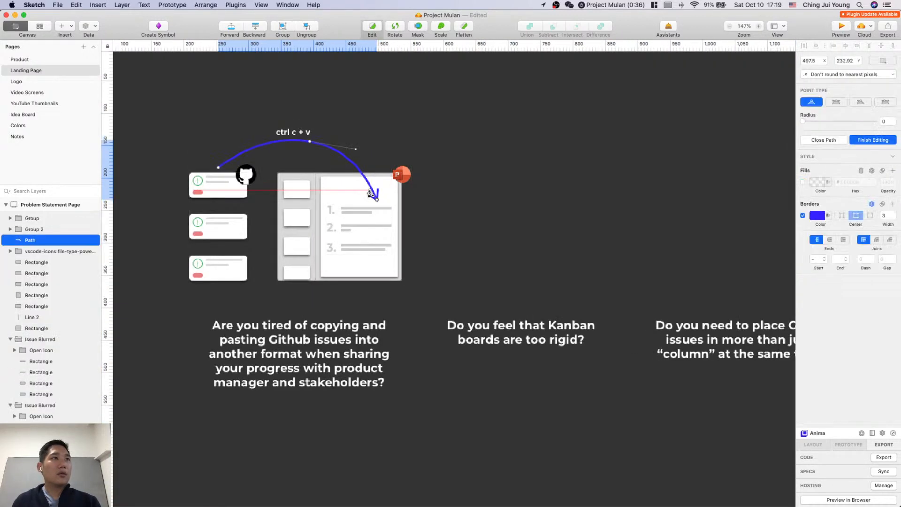
drag(378, 201, 364, 201)
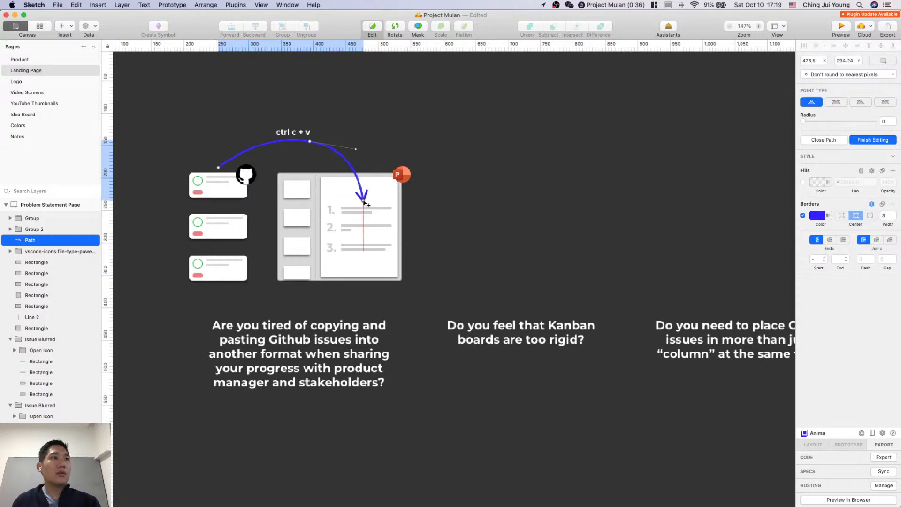
drag(310, 141, 282, 147)
click(298, 133)
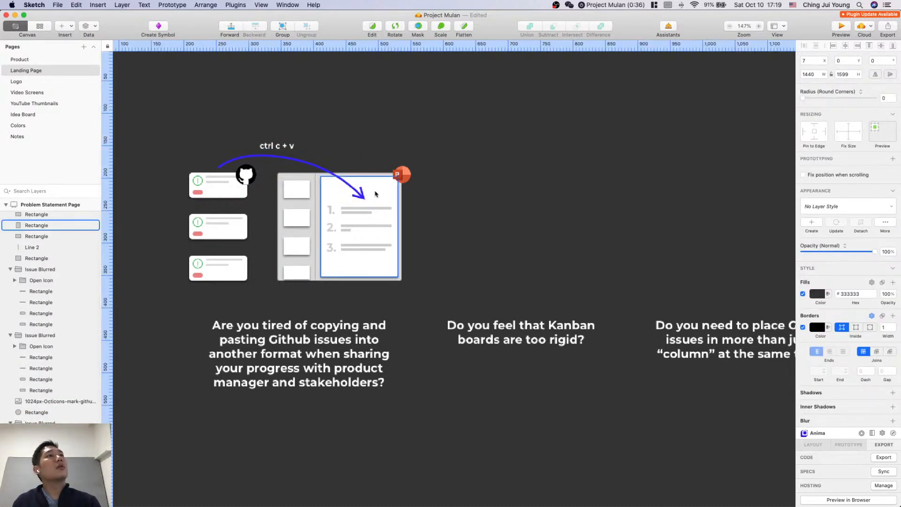
Step: Try to round the blue arrow by raising its middle point and adding an extra bend point above the slide
click(359, 196)
double_click(358, 196)
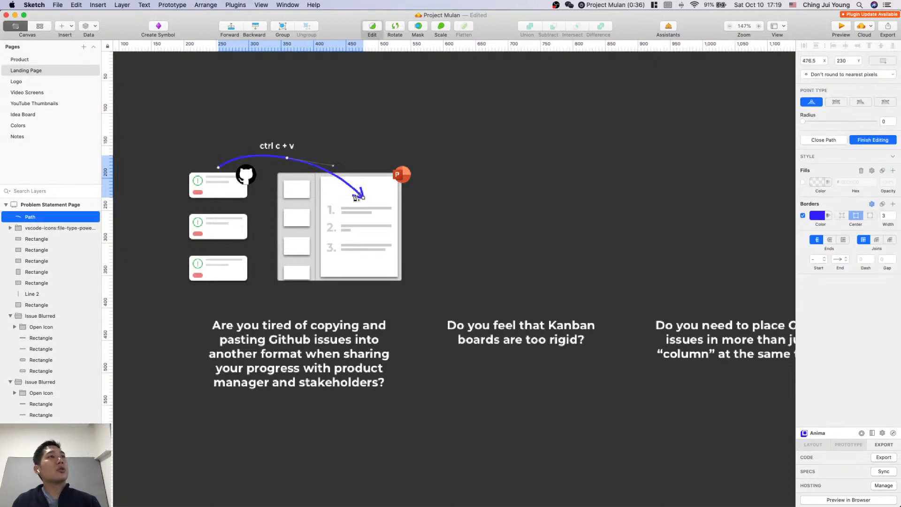
click(288, 151)
drag(290, 153, 315, 150)
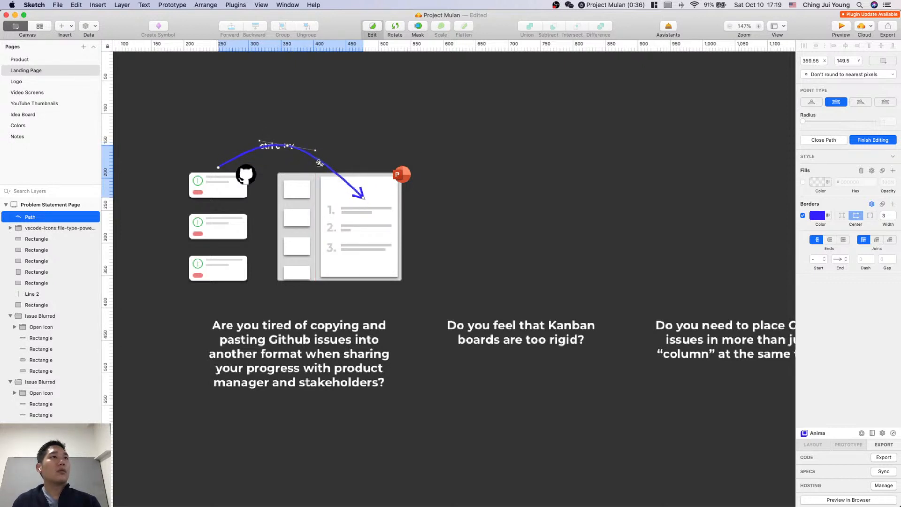
drag(326, 169, 347, 151)
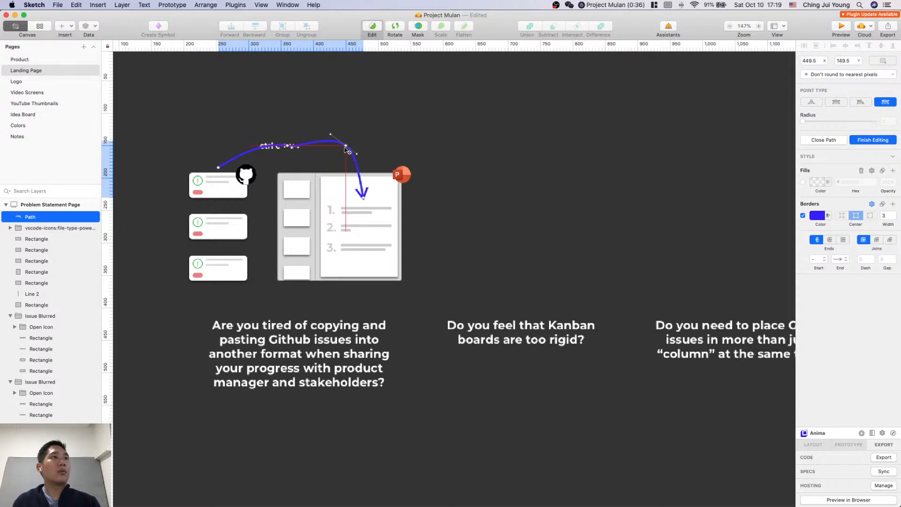
drag(291, 148, 300, 129)
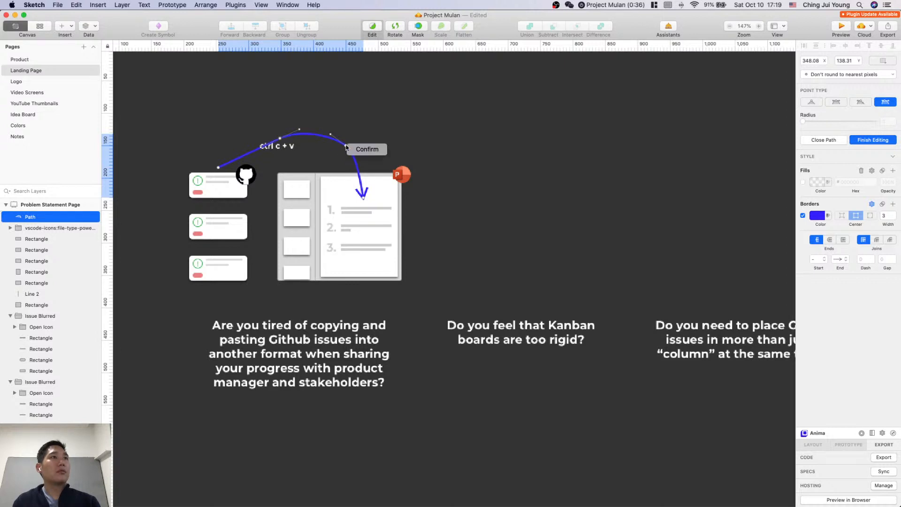
key(Delete)
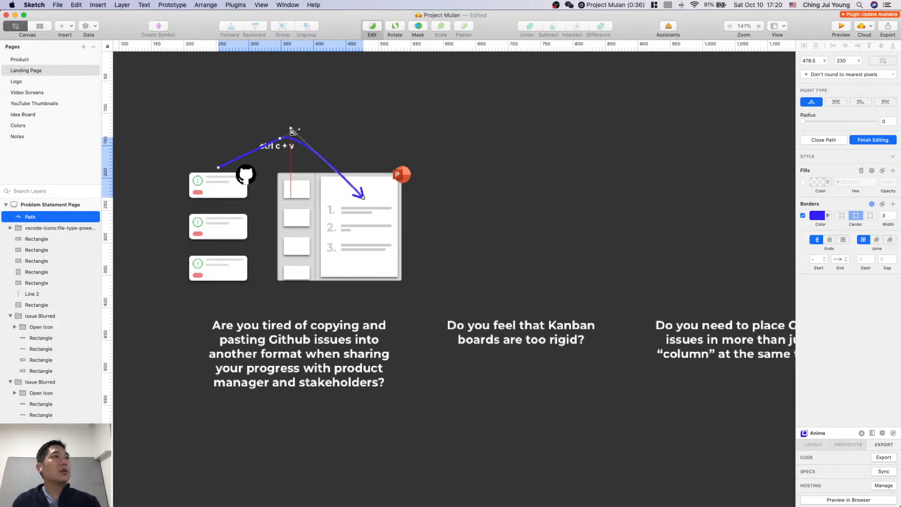
Step: Lower the arrow's middle curve point beneath the "ctrl c + v" label and place the arrow tip at X 457, Y 238
drag(300, 129, 280, 158)
drag(365, 201, 446, 227)
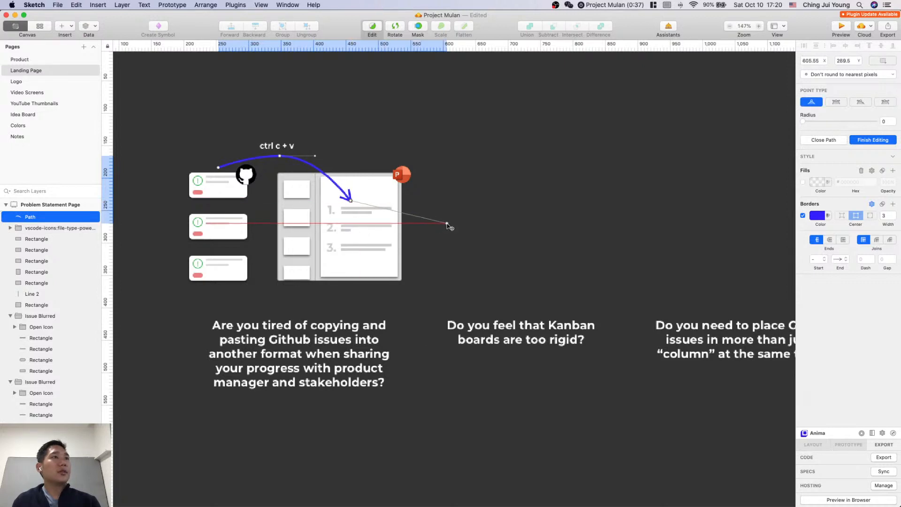
key(super+z)
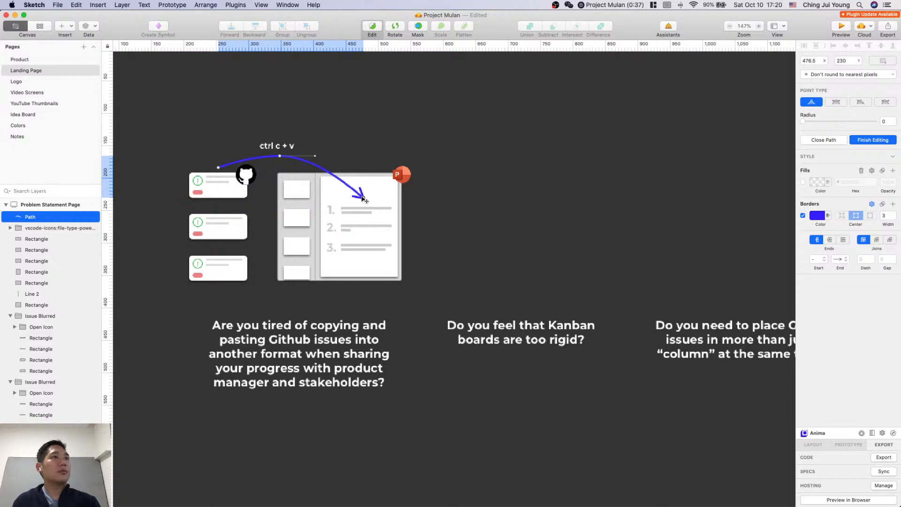
drag(364, 198, 351, 203)
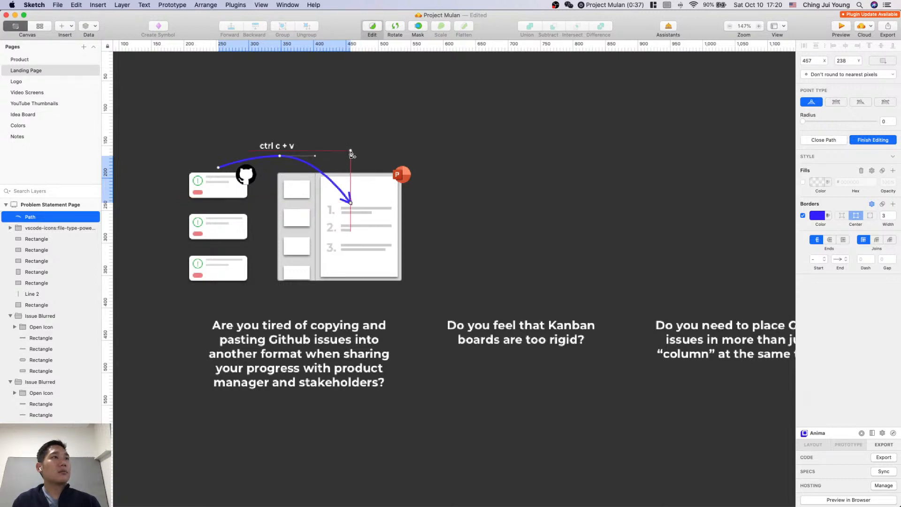
key(Escape)
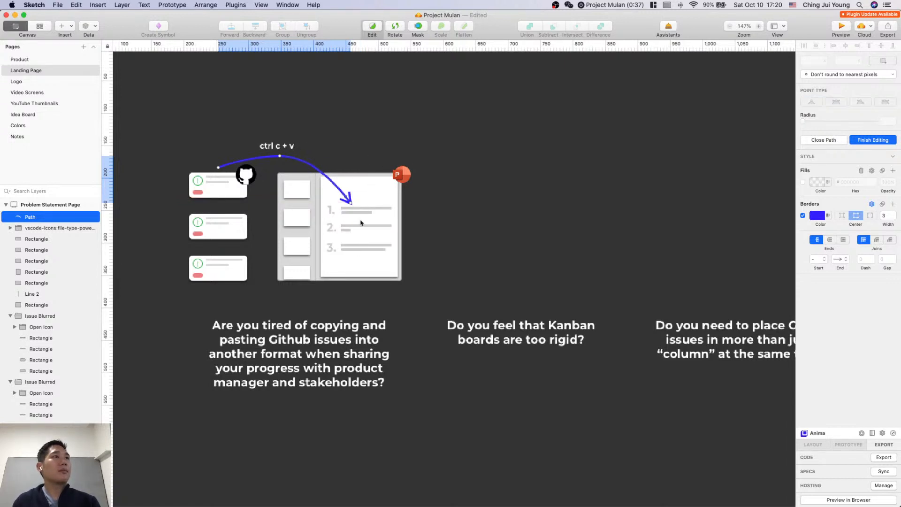
click(474, 285)
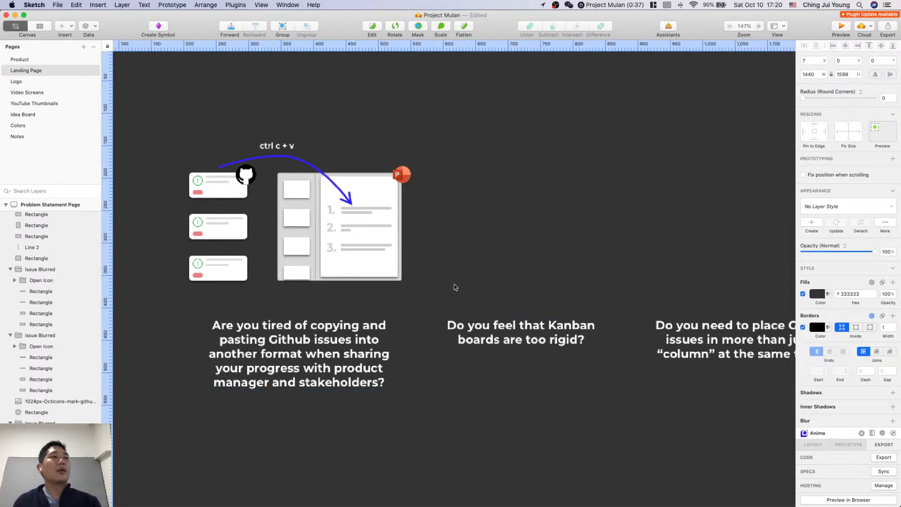
Step: Draw a backing rectangle about 401 by 266 around the whole copy-paste illustration, at about X 168, Y 117
scroll(441, 274, up, 3)
scroll(441, 275, right, 3)
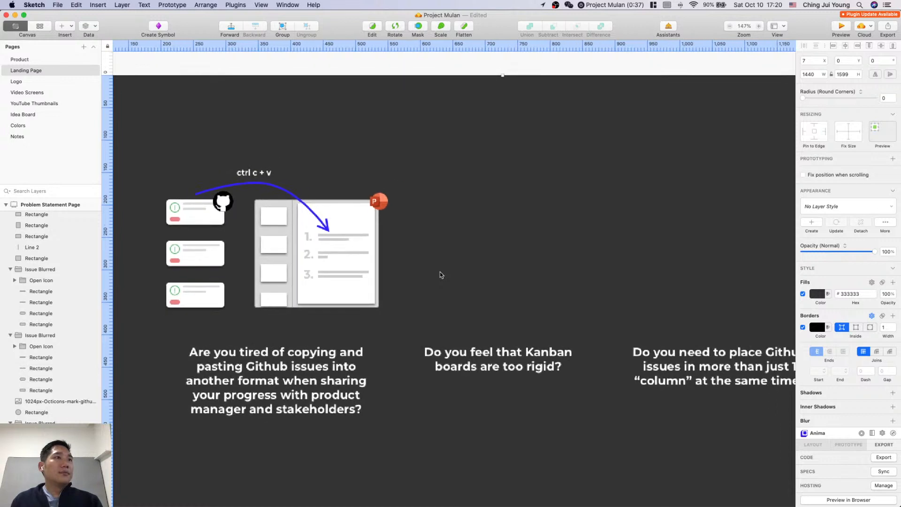
scroll(442, 274, left, 3)
scroll(441, 275, up, 1)
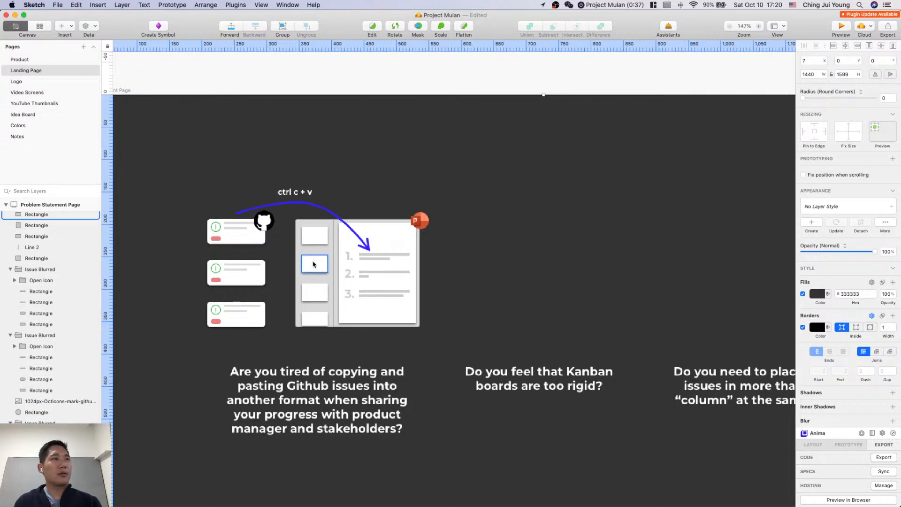
key(r)
drag(181, 171, 442, 344)
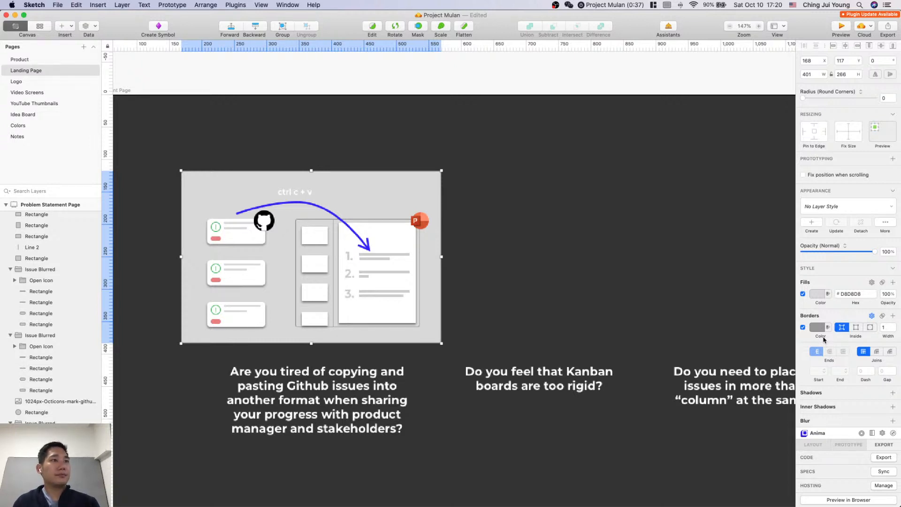
click(570, 308)
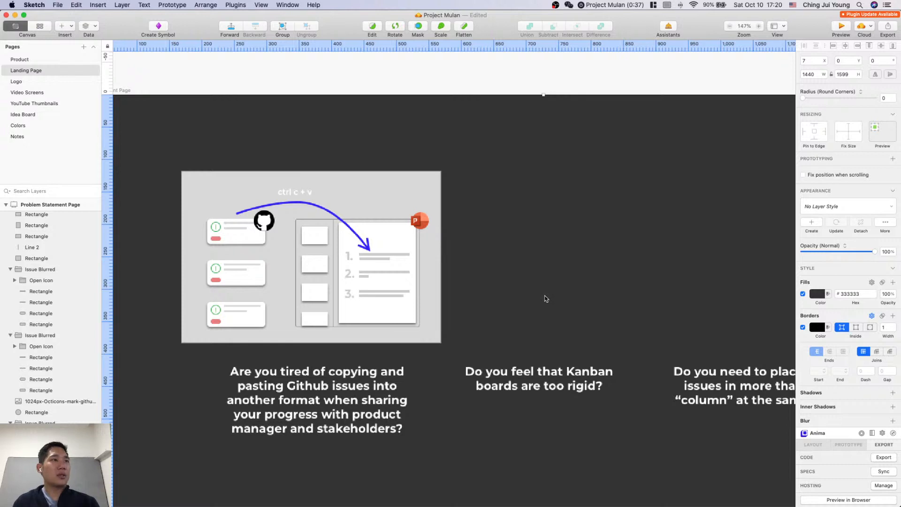
Step: Try blue 3435C9 and white FFFFFF as fill colours for the illustration's backing rectangle
click(423, 336)
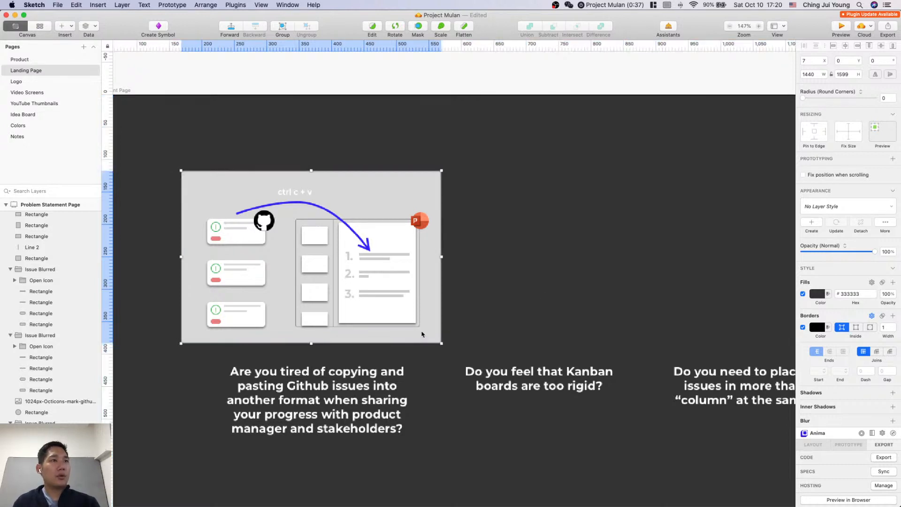
click(817, 294)
click(820, 337)
mouse_move(821, 337)
mouse_down()
mouse_move(743, 307)
mouse_move(774, 424)
mouse_move(762, 463)
mouse_move(852, 345)
mouse_move(860, 378)
mouse_move(872, 350)
mouse_move(861, 389)
mouse_up()
click(858, 403)
click(871, 348)
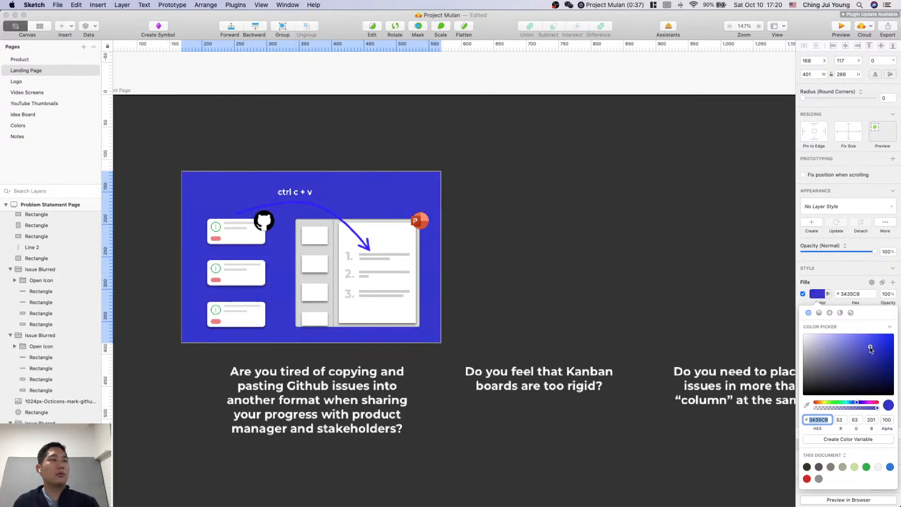
drag(864, 350, 715, 305)
Step: Try dark purple 600F52, sampled from the Hero Page gradient, as the backing rectangle's fill
scroll(690, 265, up, 5)
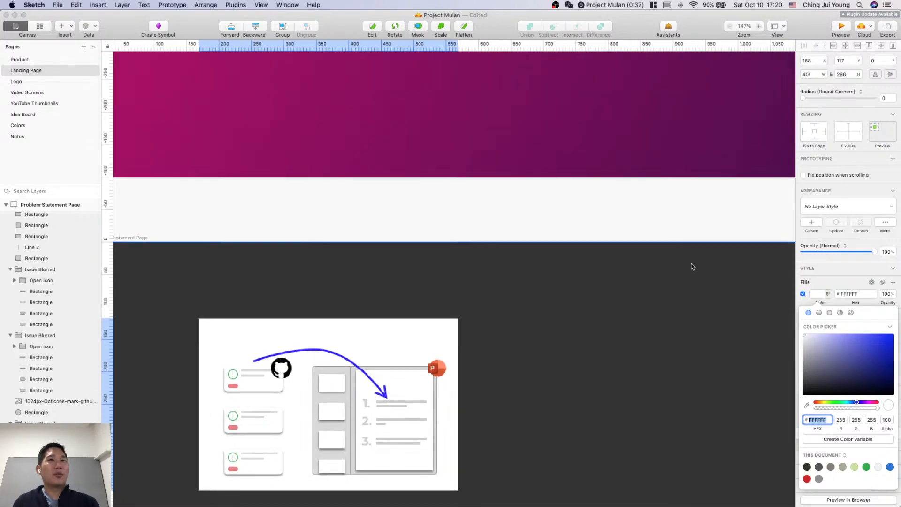
click(809, 405)
click(702, 123)
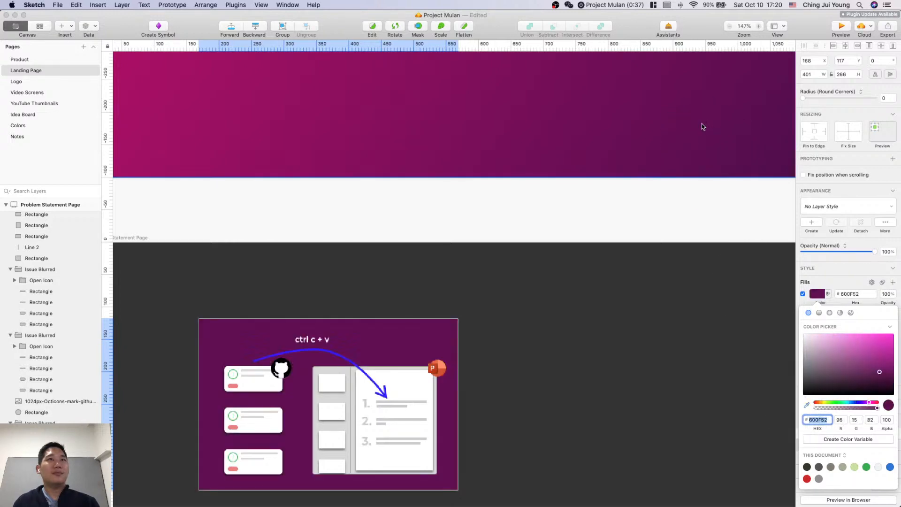
scroll(563, 350, down, 5)
scroll(578, 342, down, 10)
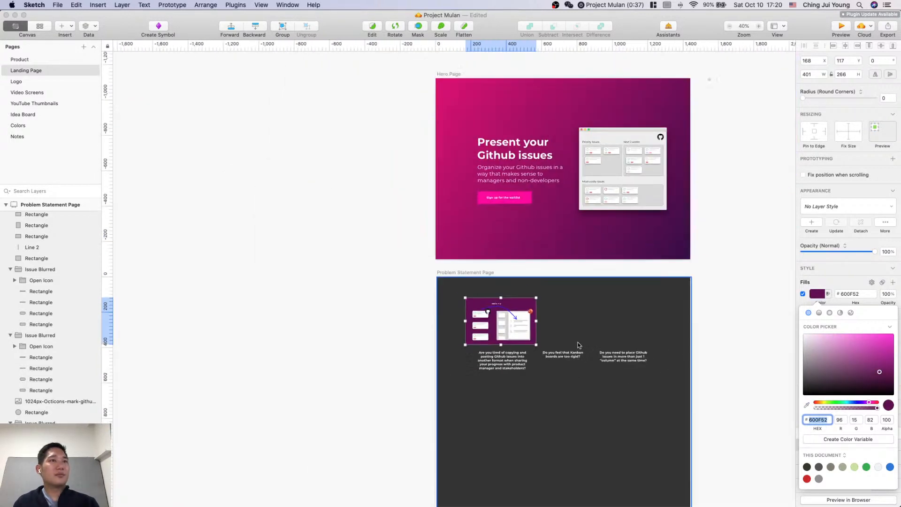
scroll(578, 343, right, 2)
scroll(579, 342, up, 8)
scroll(578, 342, up, 5)
scroll(579, 342, left, 8)
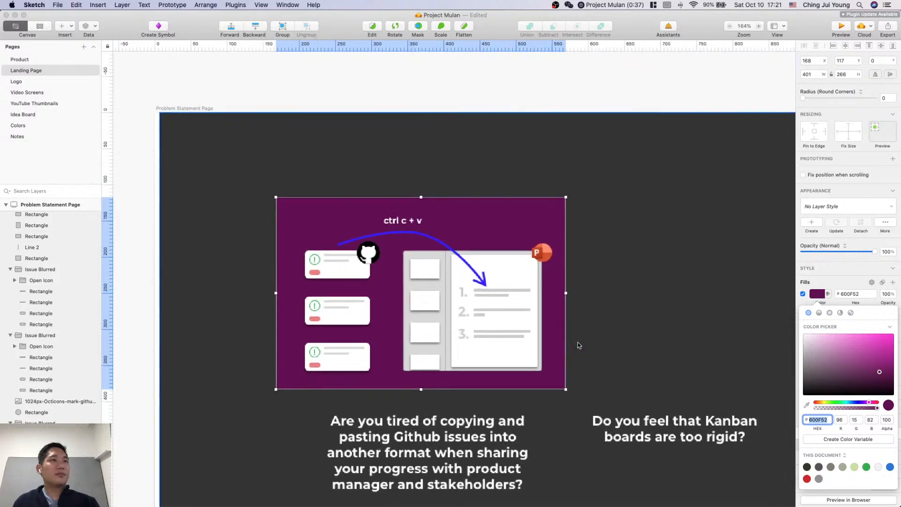
scroll(579, 343, right, 1)
Step: Fill the backing rectangle with white FFFFFF at 12% opacity and turn off its border
drag(866, 376, 767, 331)
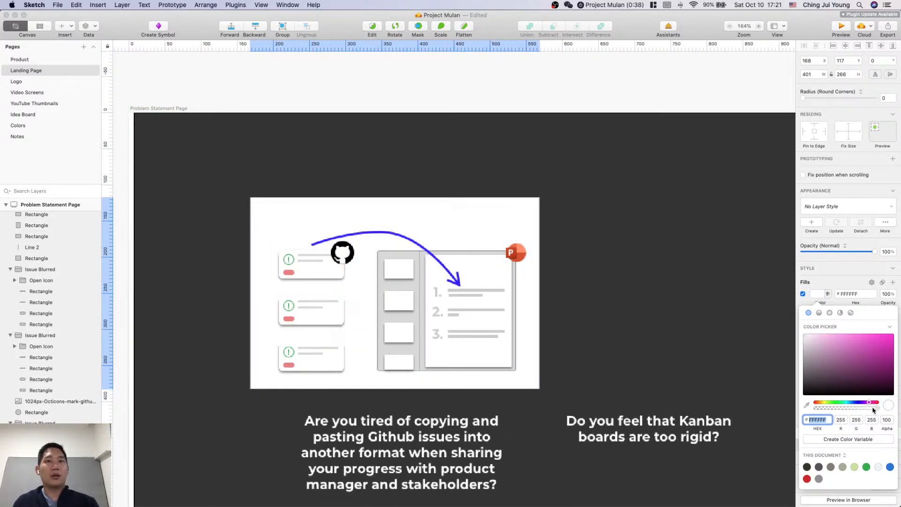
drag(875, 408, 824, 409)
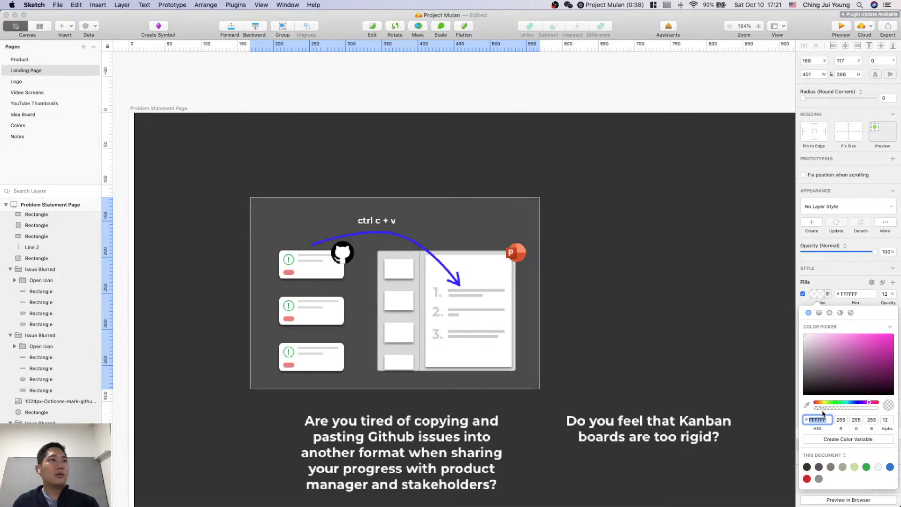
click(804, 295)
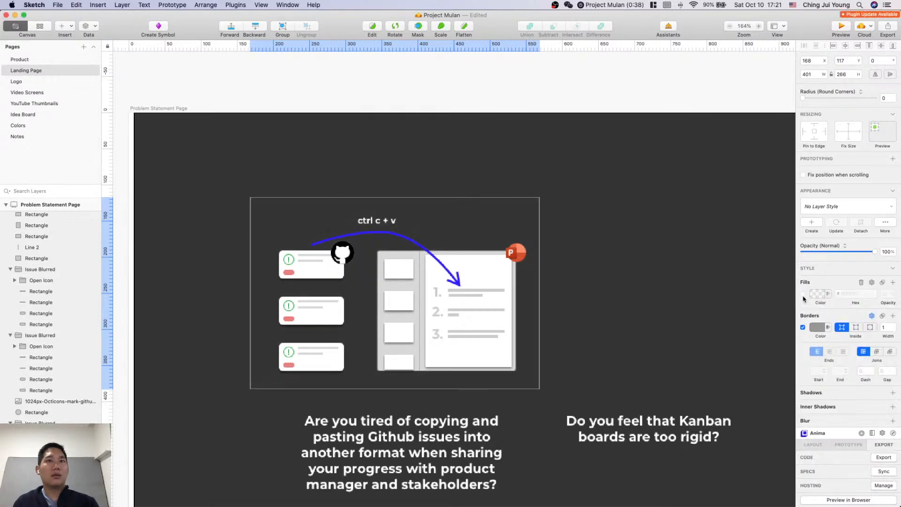
click(804, 293)
click(803, 327)
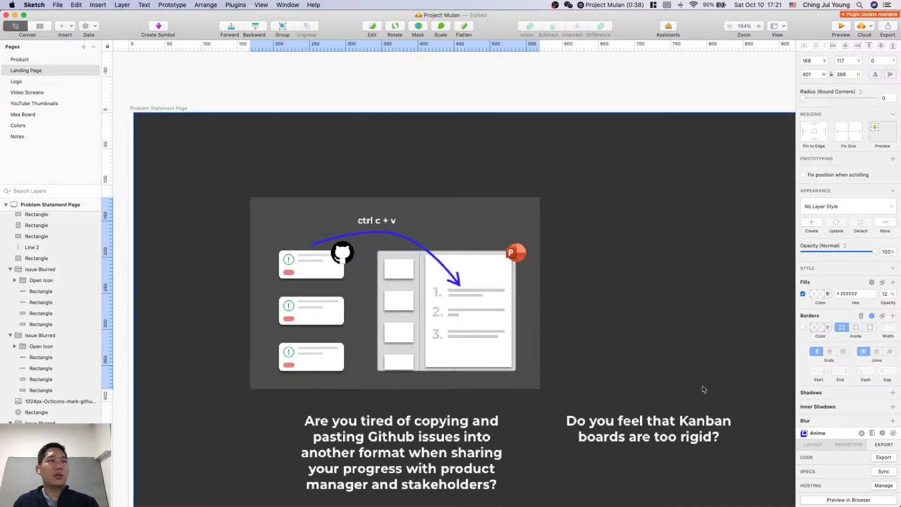
Step: Add a shadow with X 0, Y 2, blur 4 and spread 0 to the backing rectangle
scroll(681, 383, right, 3)
scroll(681, 382, down, 1)
scroll(659, 376, down, 5)
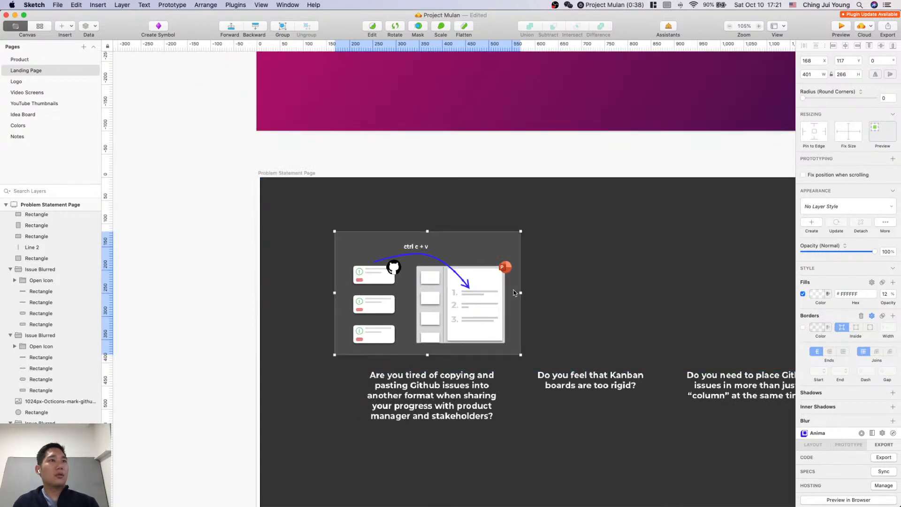
scroll(561, 313, up, 4)
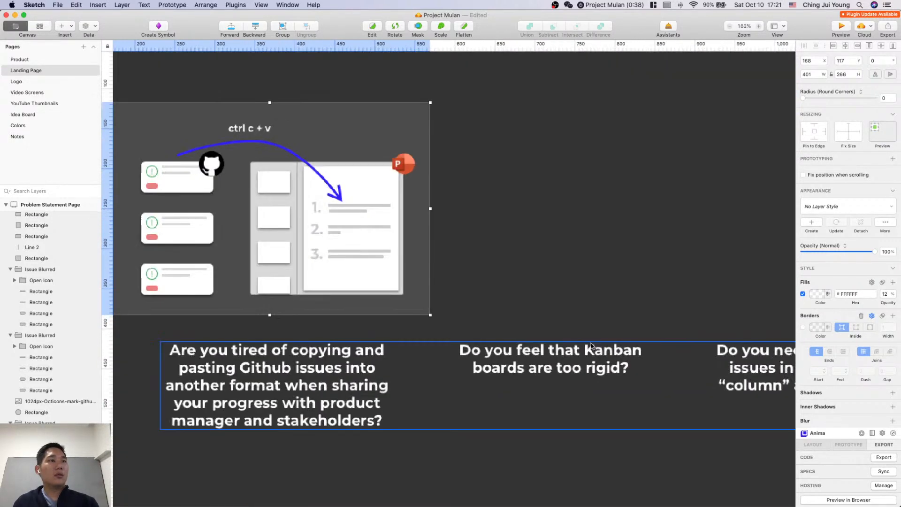
scroll(591, 346, down, 4)
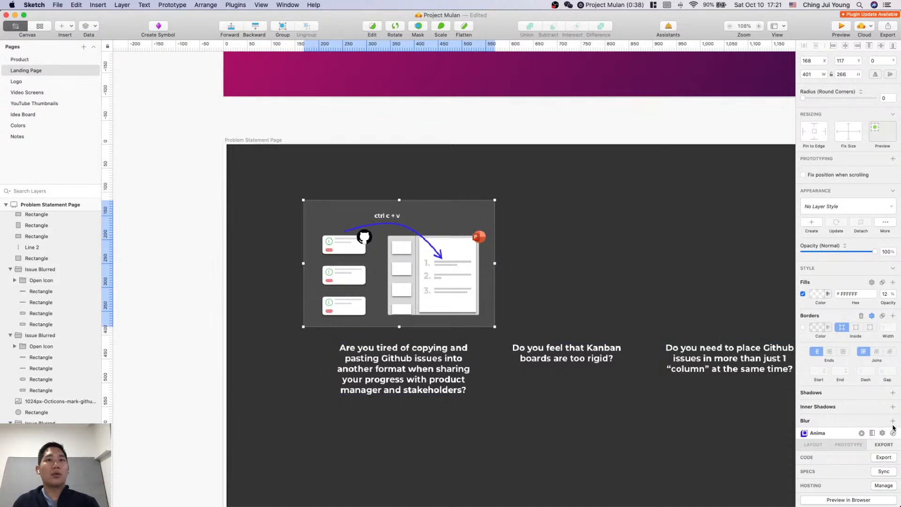
click(666, 321)
scroll(666, 322, right, 3)
scroll(665, 322, down, 1)
click(405, 282)
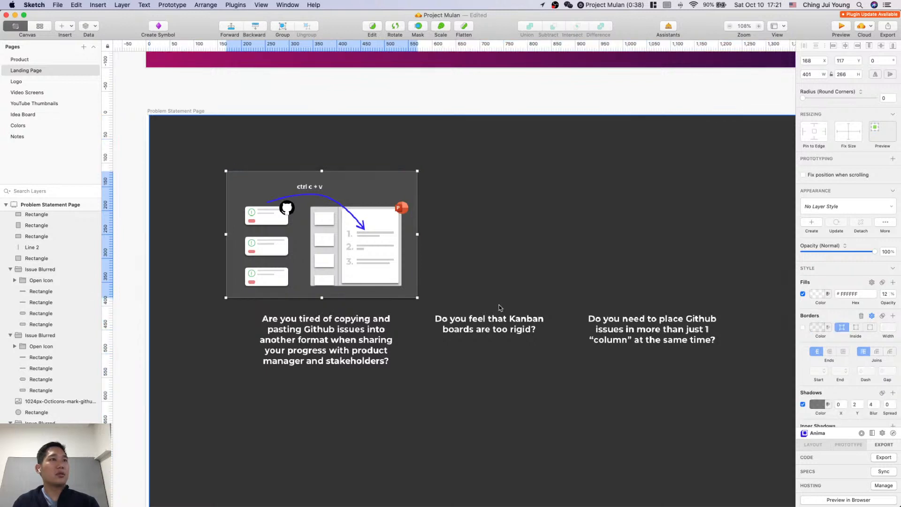
Step: Tighten the backing rectangle around the GitHub-to-PowerPoint illustration to 370 by 243 at X 193, Y 131
click(541, 241)
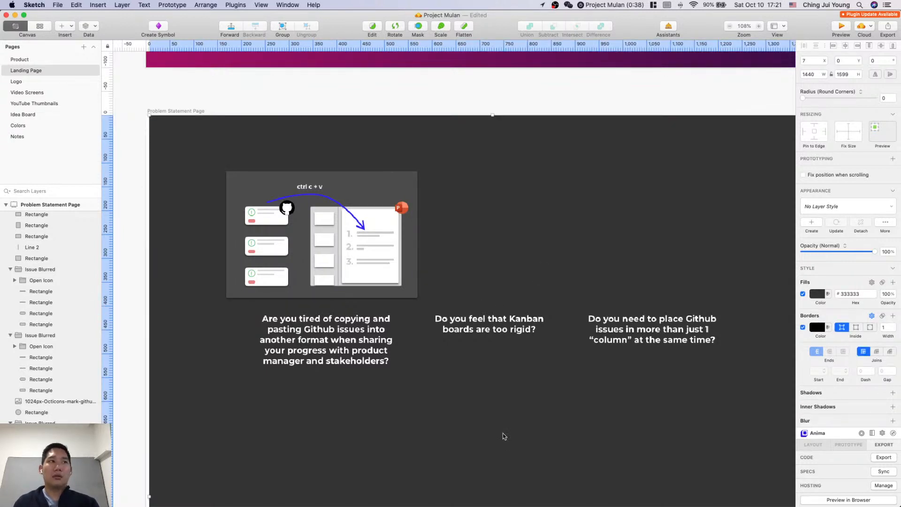
scroll(355, 426, down, 2)
scroll(355, 426, right, 1)
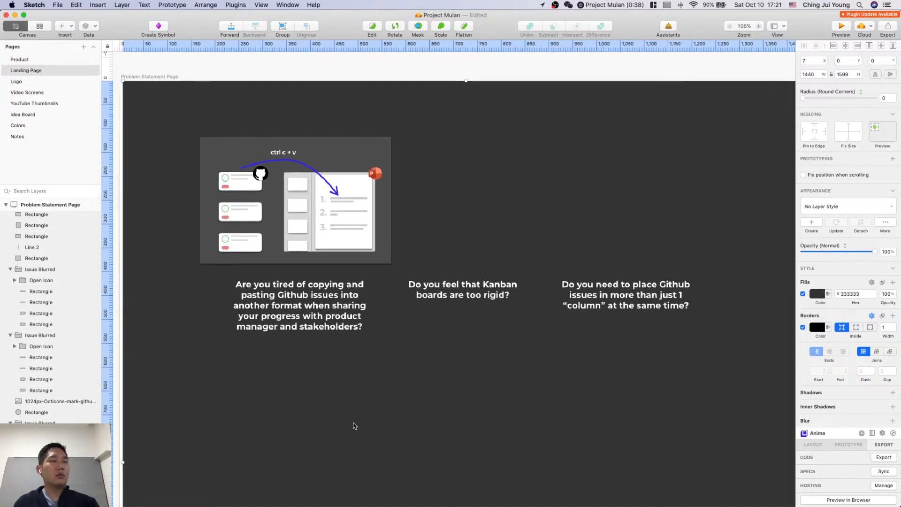
scroll(355, 426, up, 3)
scroll(355, 426, left, 2)
click(361, 209)
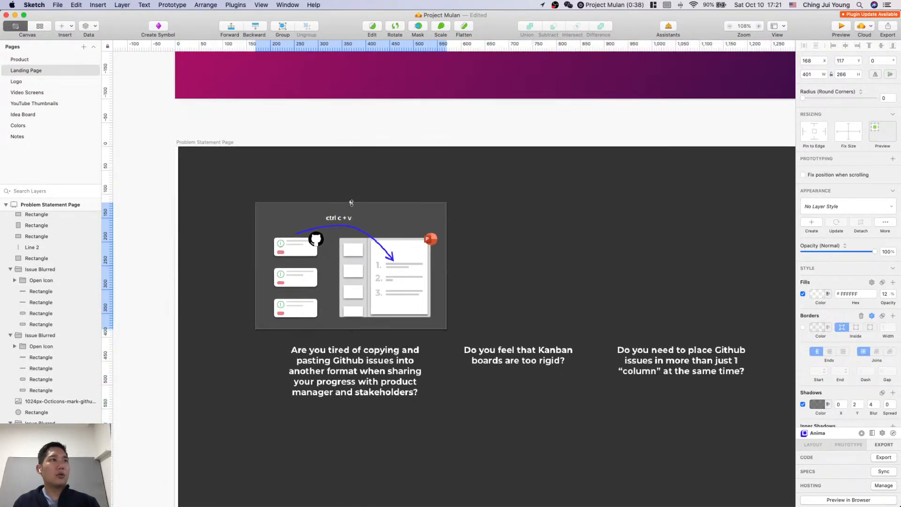
drag(351, 203, 351, 210)
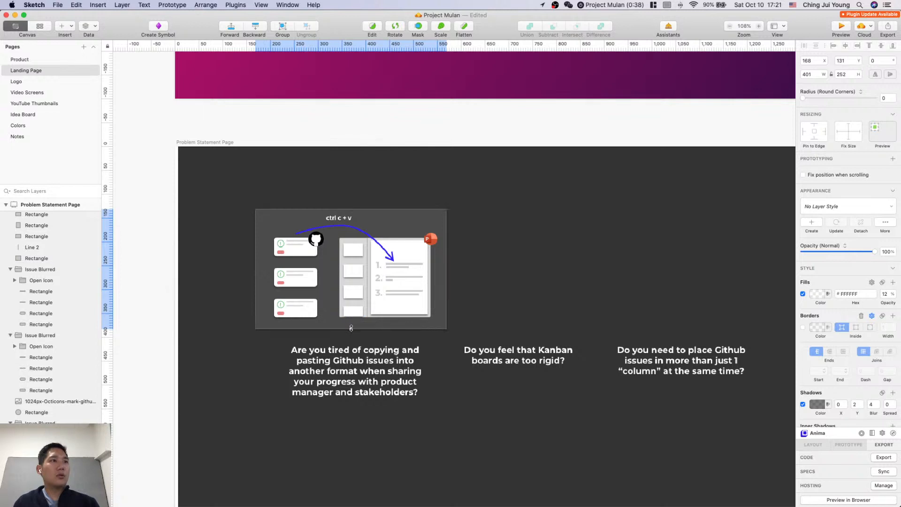
drag(351, 329, 352, 324)
drag(446, 266, 443, 266)
drag(256, 268, 266, 268)
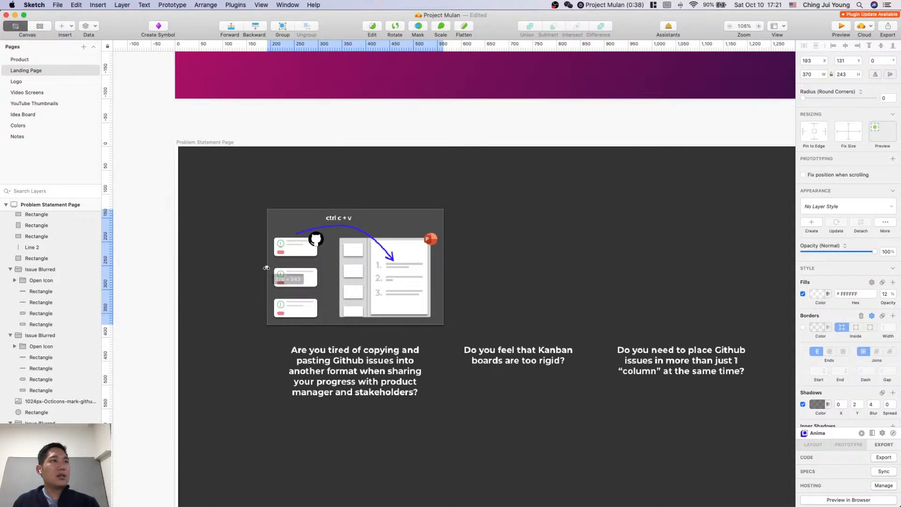
click(367, 372)
click(483, 450)
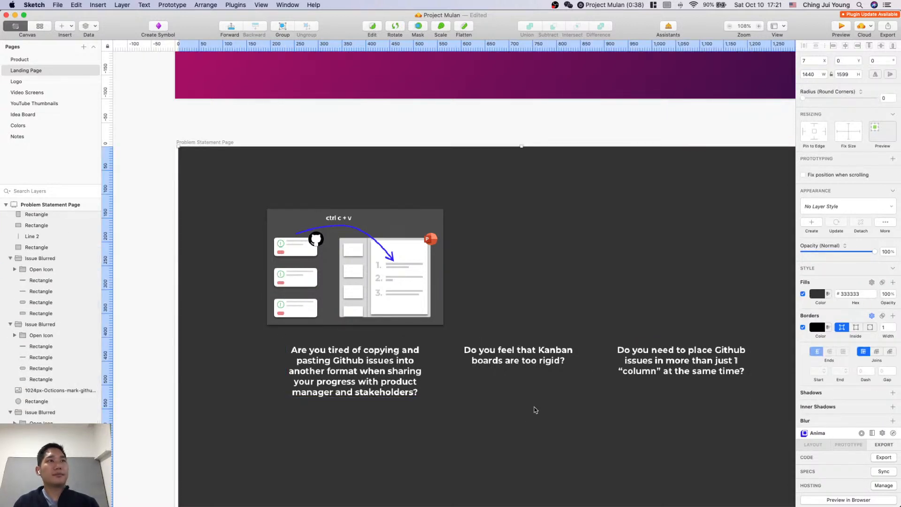
Step: Round the corners of the illustration's backing rectangle with a radius of 10
click(442, 297)
drag(820, 98, 819, 98)
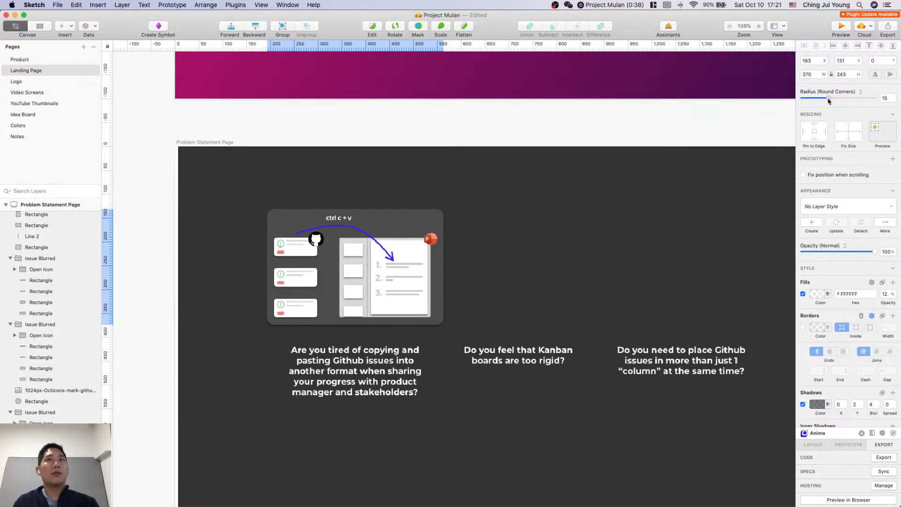
click(630, 278)
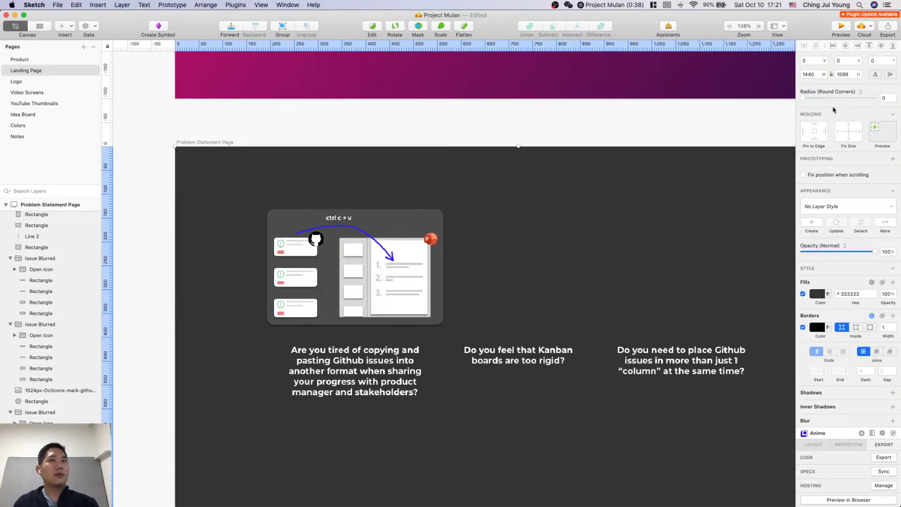
click(415, 221)
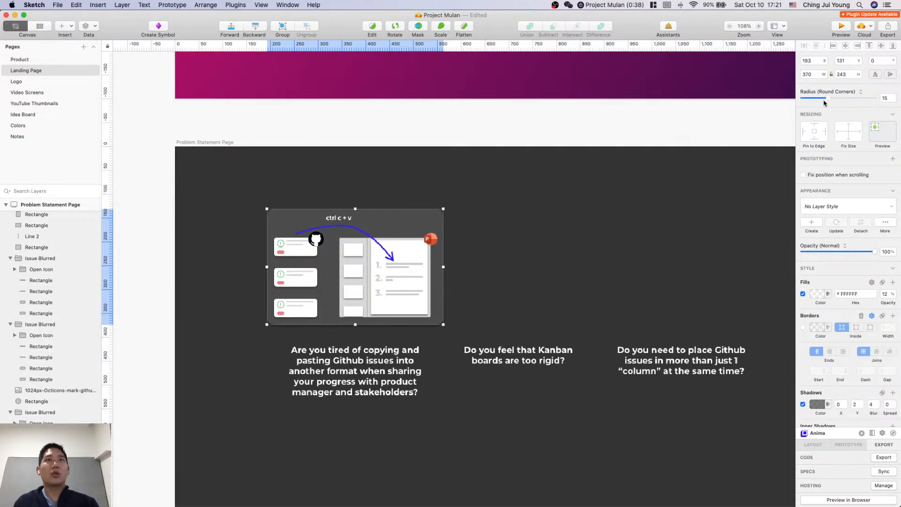
drag(827, 98, 828, 98)
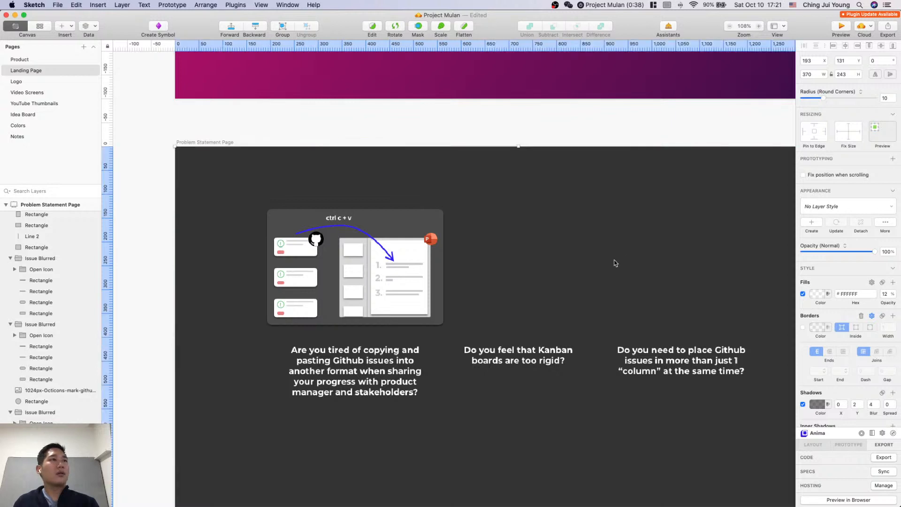
click(537, 408)
Step: Examine the illustration card together with the three problem statements on the Problem Statement Page at actual size
scroll(540, 409, down, 2)
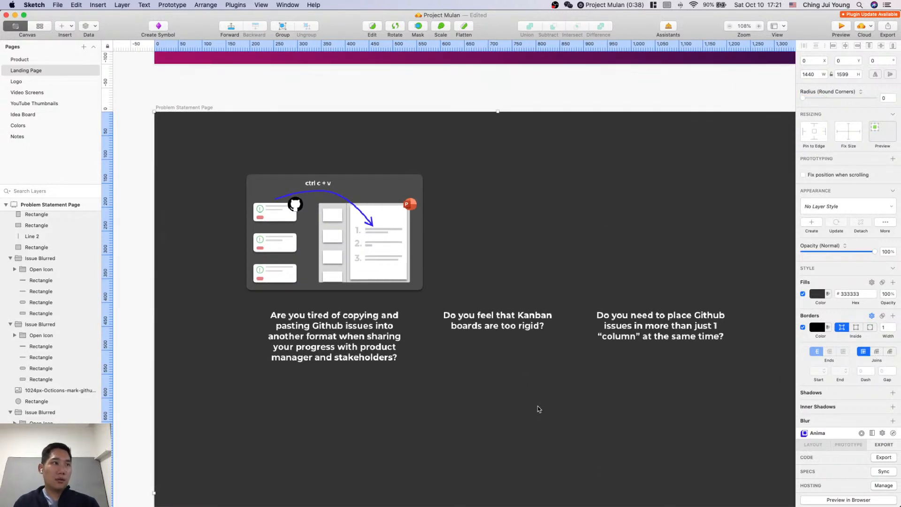
scroll(539, 409, down, 2)
click(411, 246)
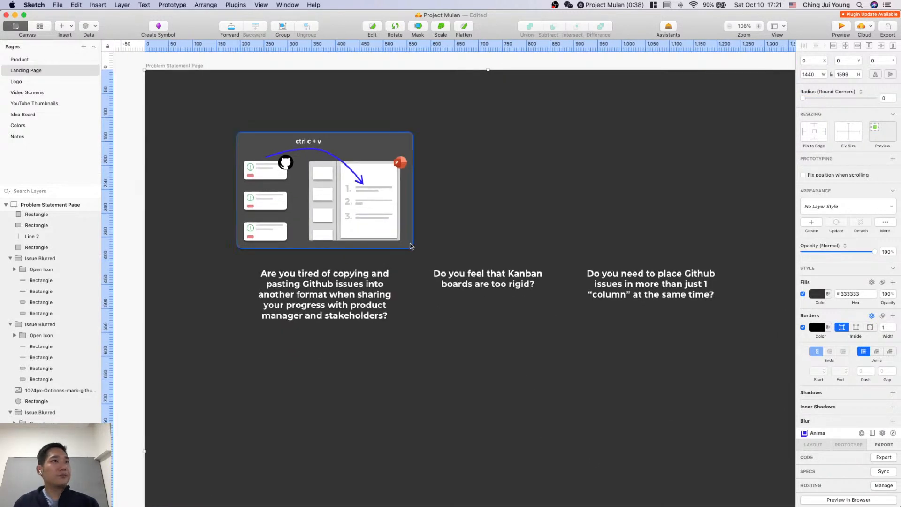
scroll(443, 201, up, 3)
scroll(443, 201, left, 1)
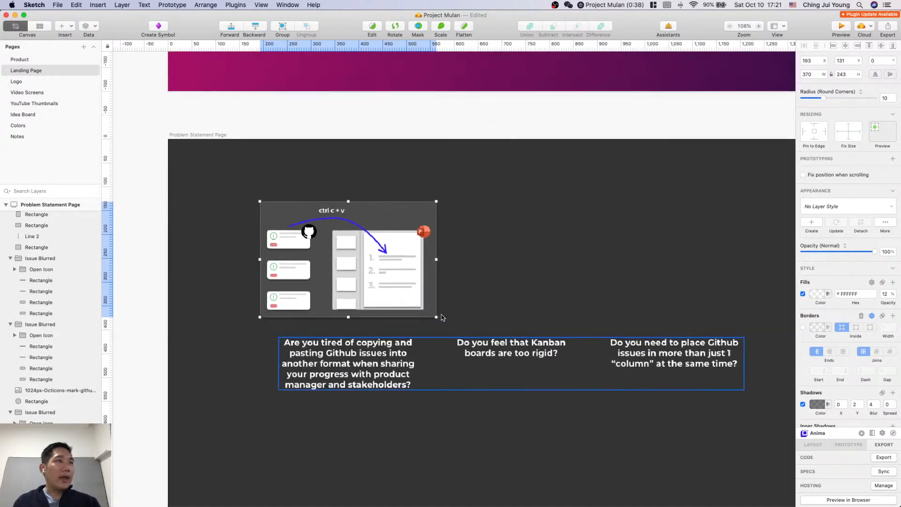
click(231, 197)
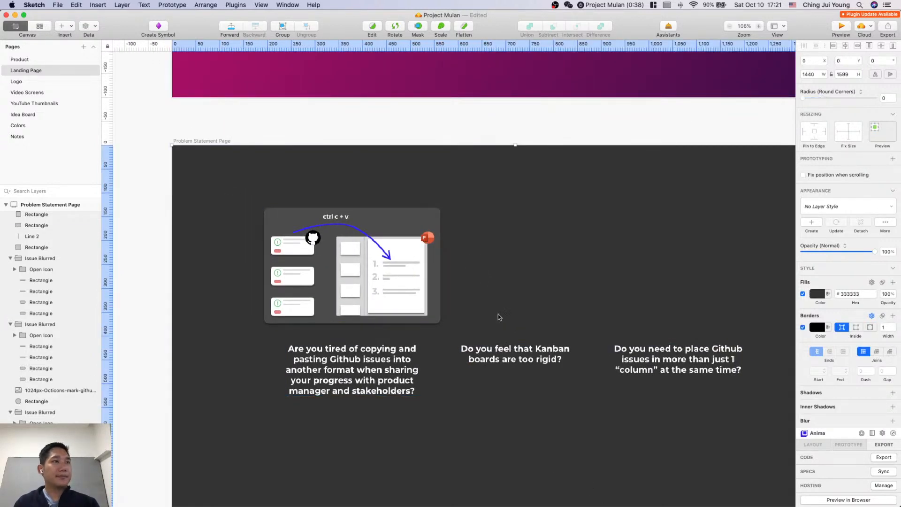
key(super+0)
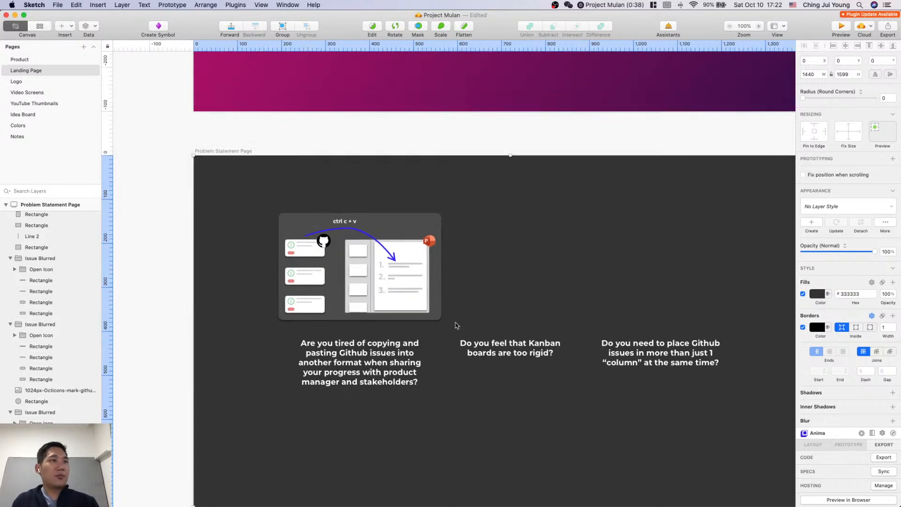
scroll(422, 351, right, 3)
scroll(421, 348, right, 3)
scroll(422, 348, left, 3)
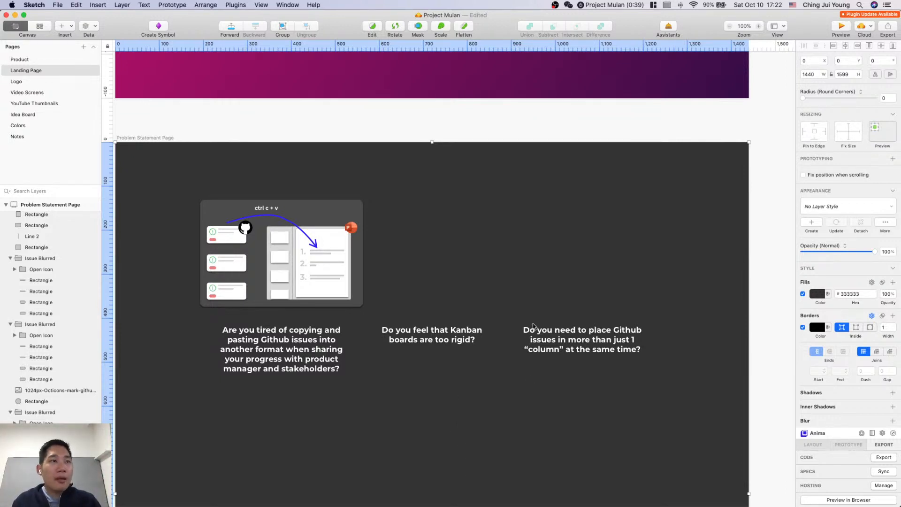
click(419, 336)
scroll(329, 398, down, 3)
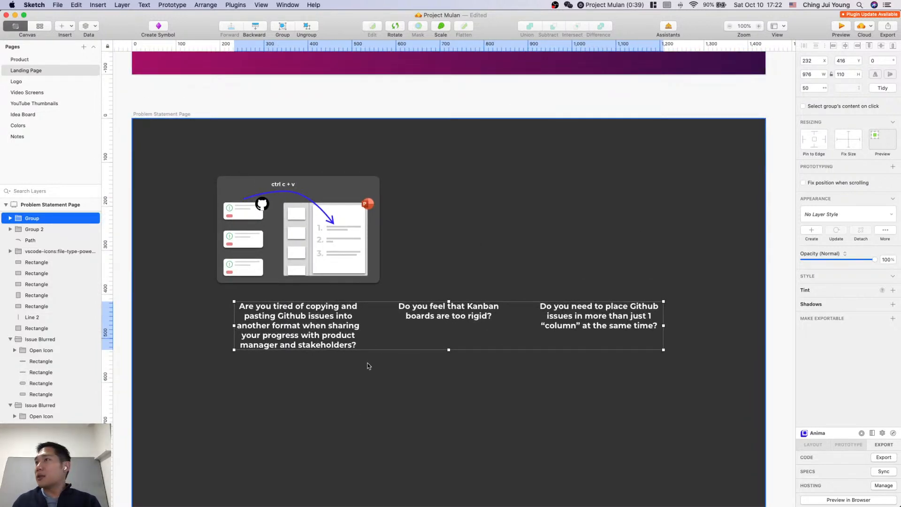
Step: Consult the hand-drawn wireframe in Notion for the Q2 and Q3 illustrations and return to the Problem Statement Page in Sketch
key(ctrl+Up)
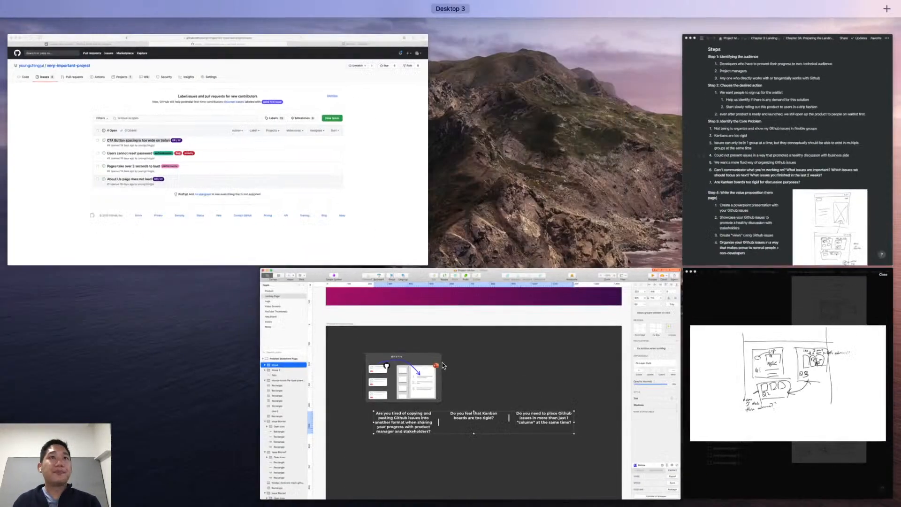
click(806, 381)
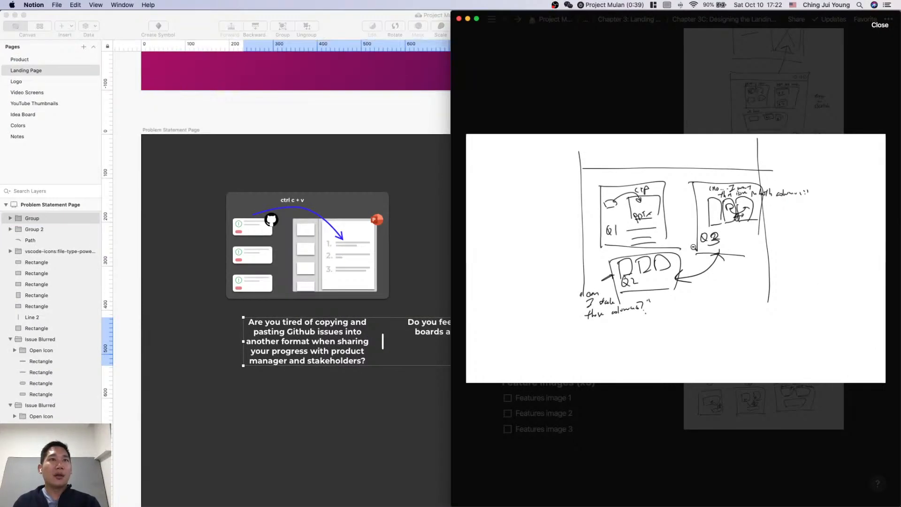
click(381, 400)
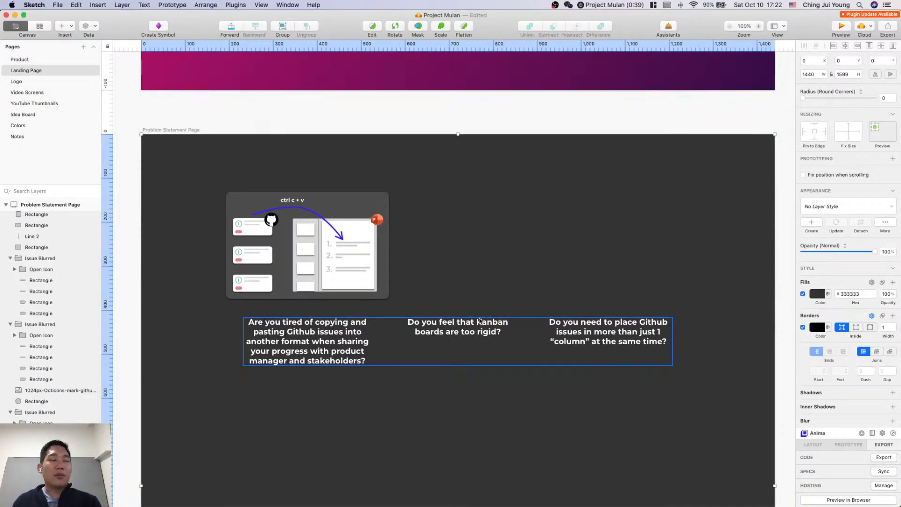
key(ctrl+Up)
click(794, 380)
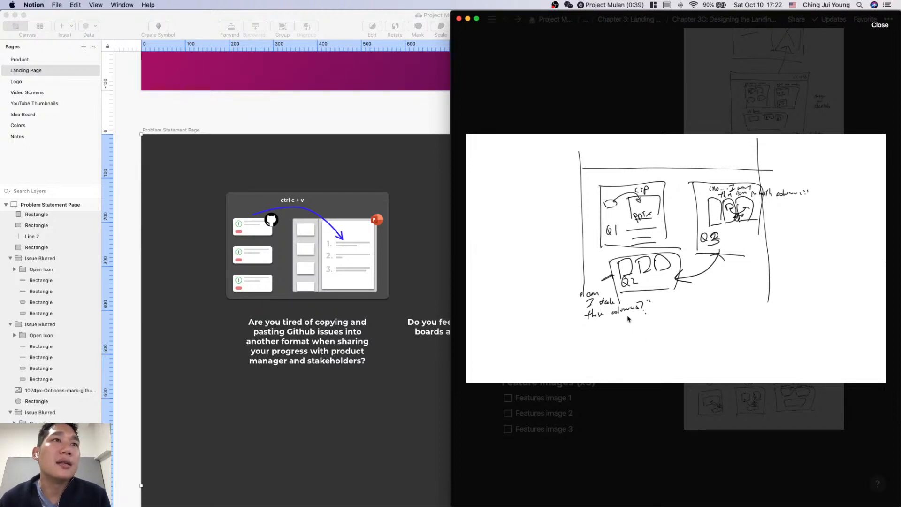
click(439, 409)
scroll(520, 434, down, 2)
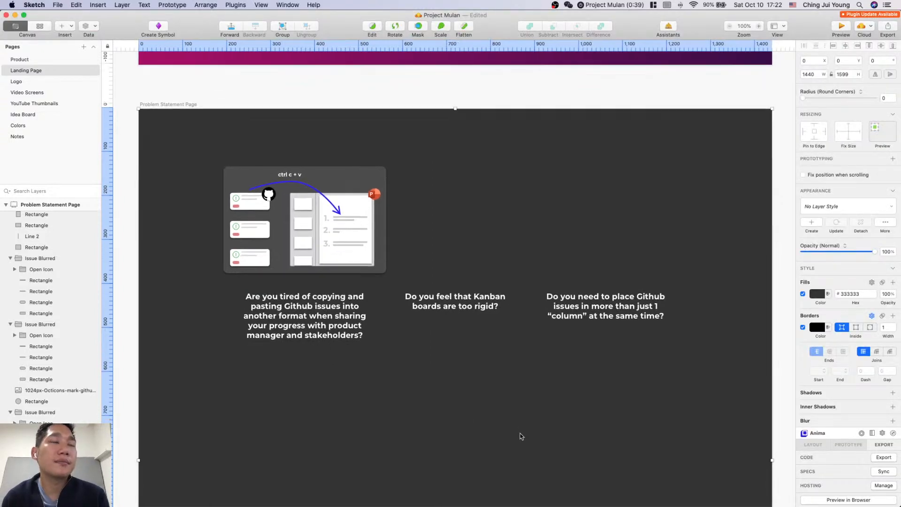
scroll(520, 436, down, 5)
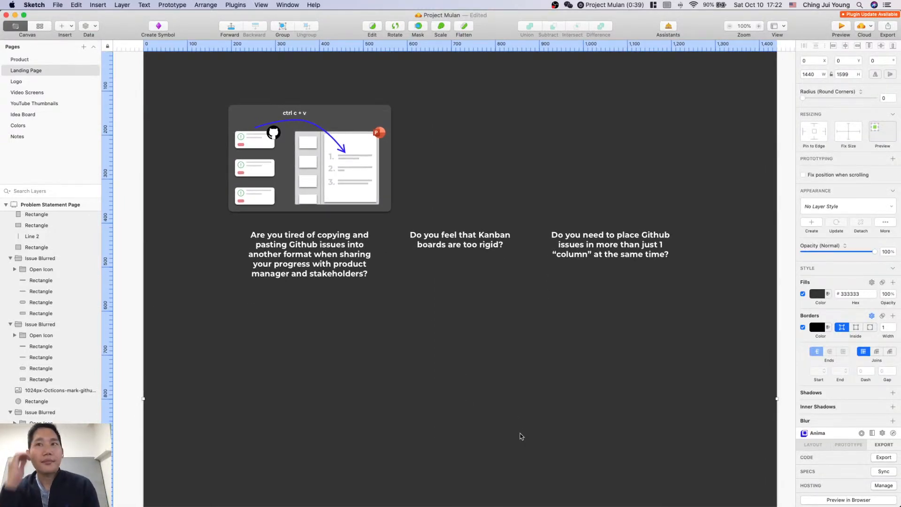
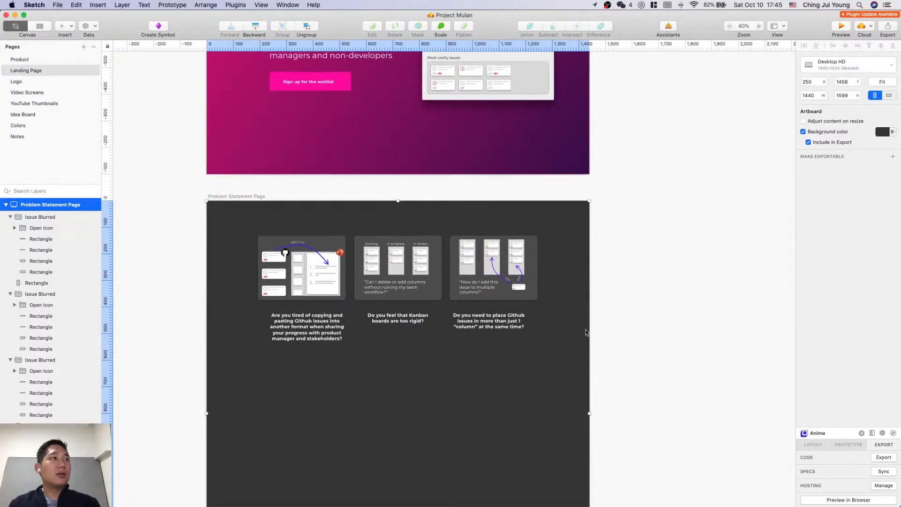
Step: Group all layers of the GitHub-to-PowerPoint illustration card and name the group Problem Statement Image 1
scroll(583, 340, up, 5)
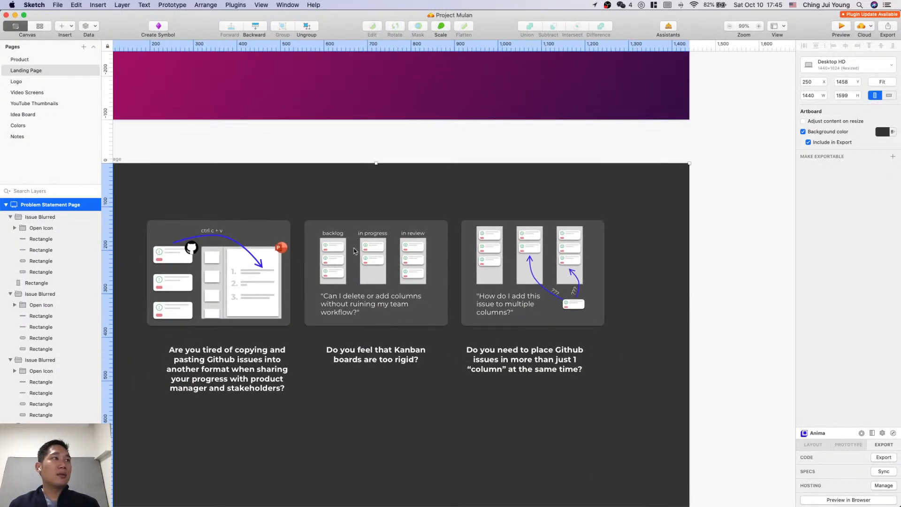
scroll(234, 218, left, 5)
click(490, 377)
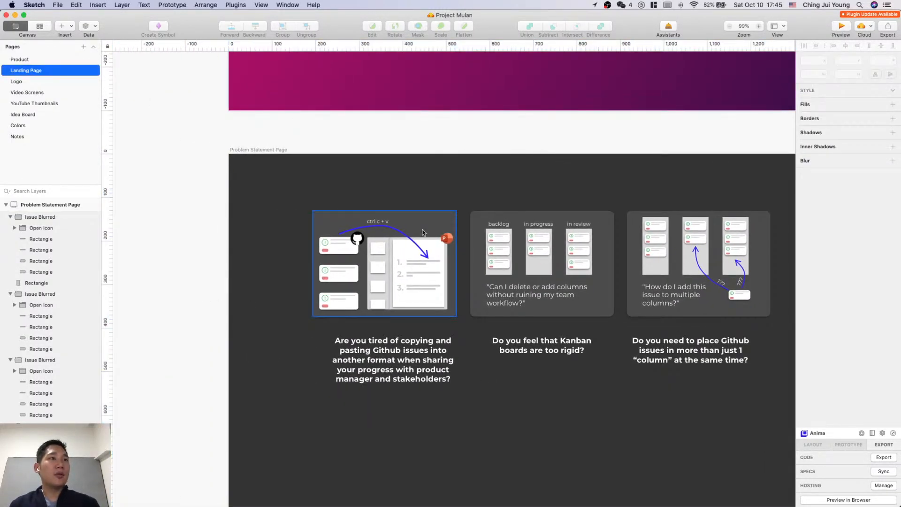
click(385, 217)
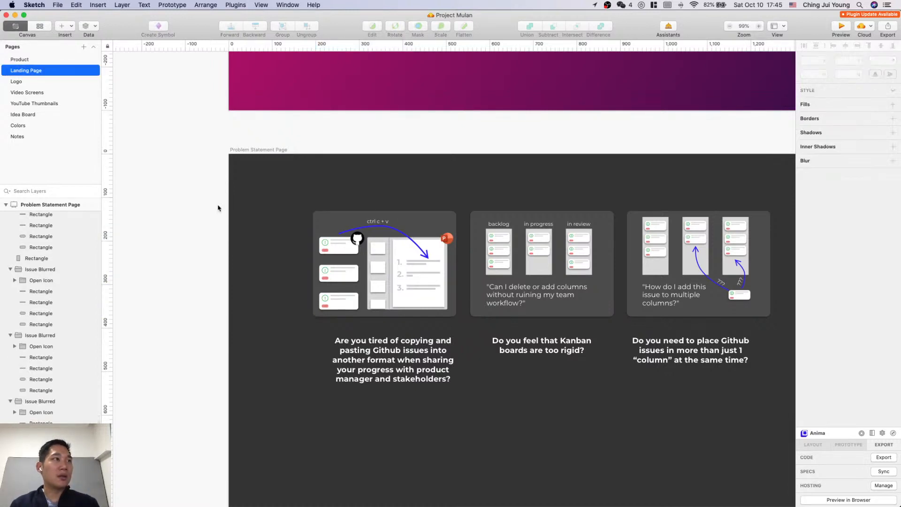
drag(213, 203, 465, 324)
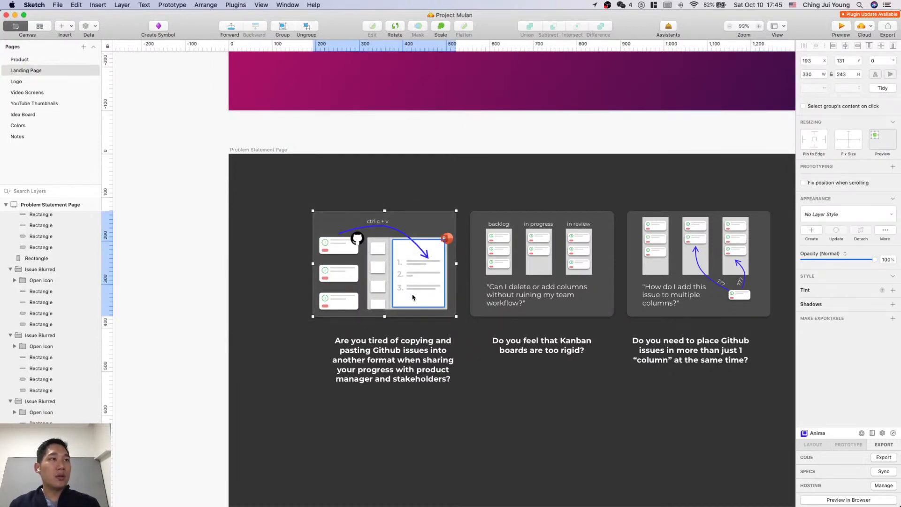
key(super+g)
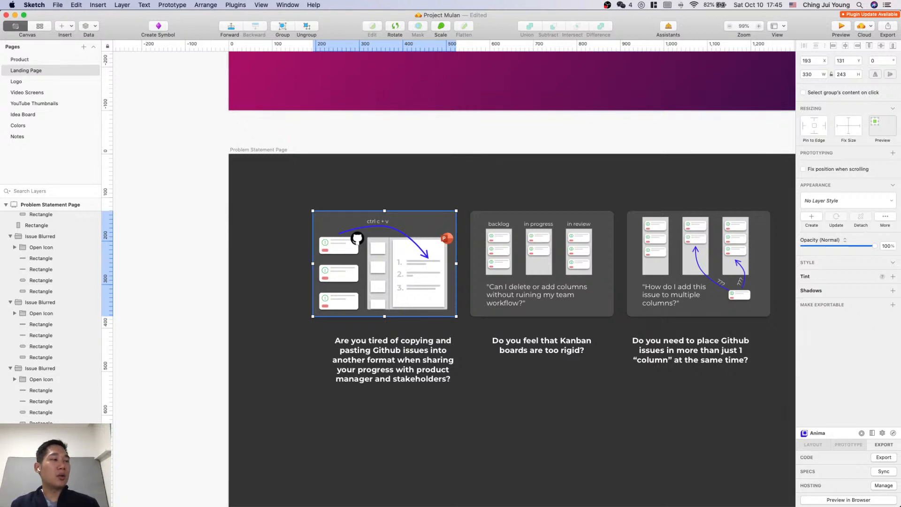
Step: Group the layers of the middle Kanban columns card and name the group Problem Statment Image 2
drag(464, 139, 618, 324)
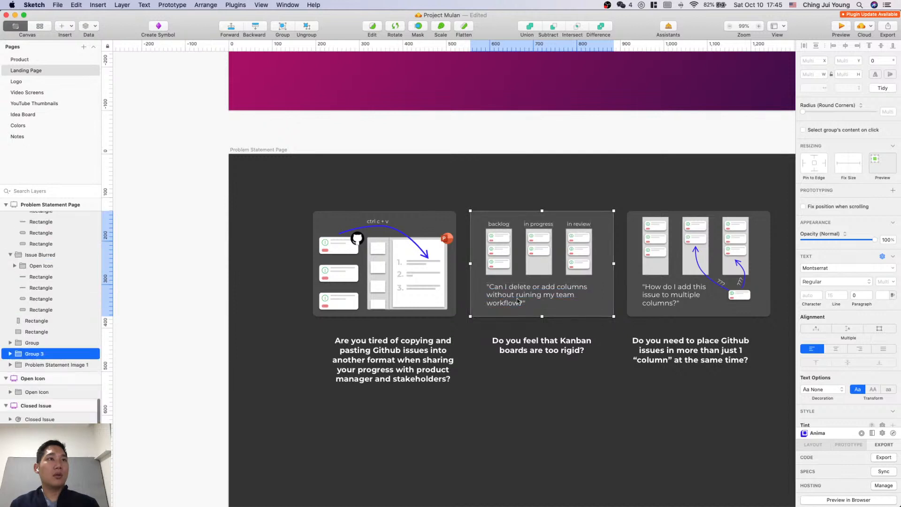
double_click(48, 355)
text(P)
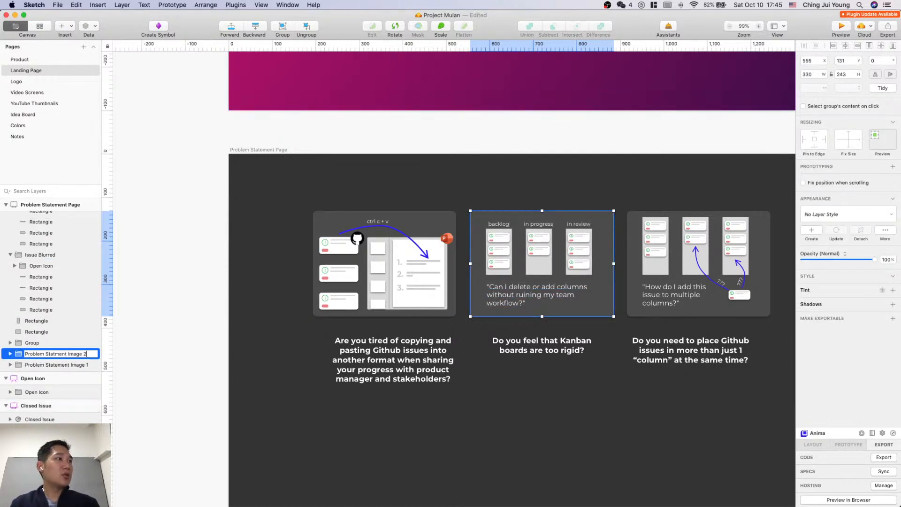
text(roblem Statment Image 2)
key(Return)
Step: Group the layers of the third card about adding an issue to multiple columns and name the group Problem Statement Image 3
scroll(493, 165, right, 3)
click(501, 124)
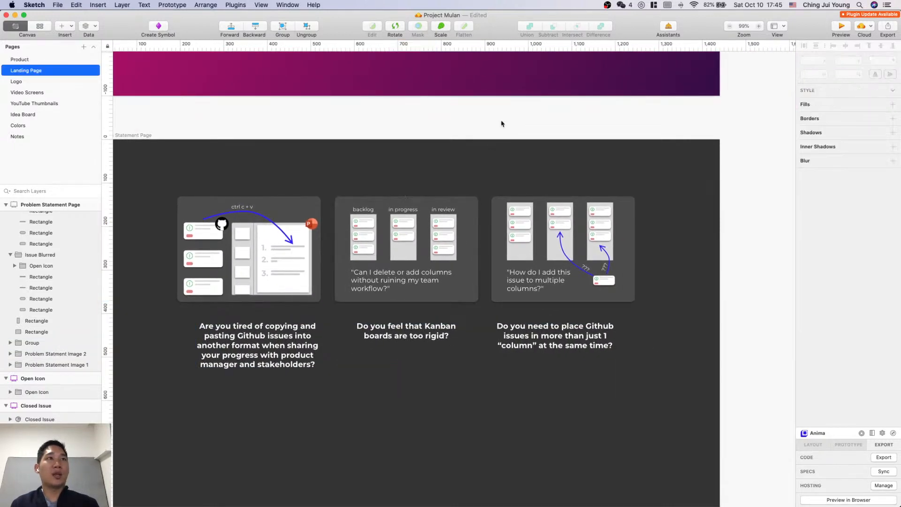
drag(485, 124, 656, 317)
key(super+g)
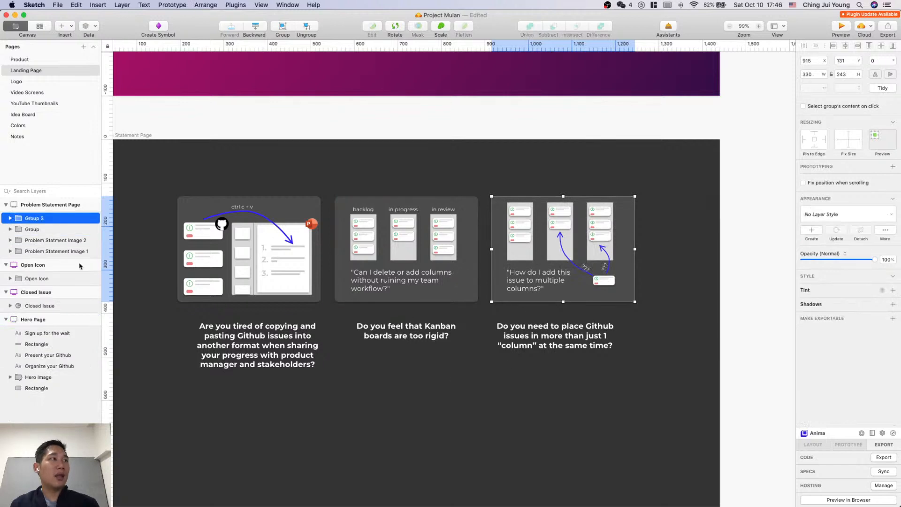
double_click(34, 219)
text(Problem)
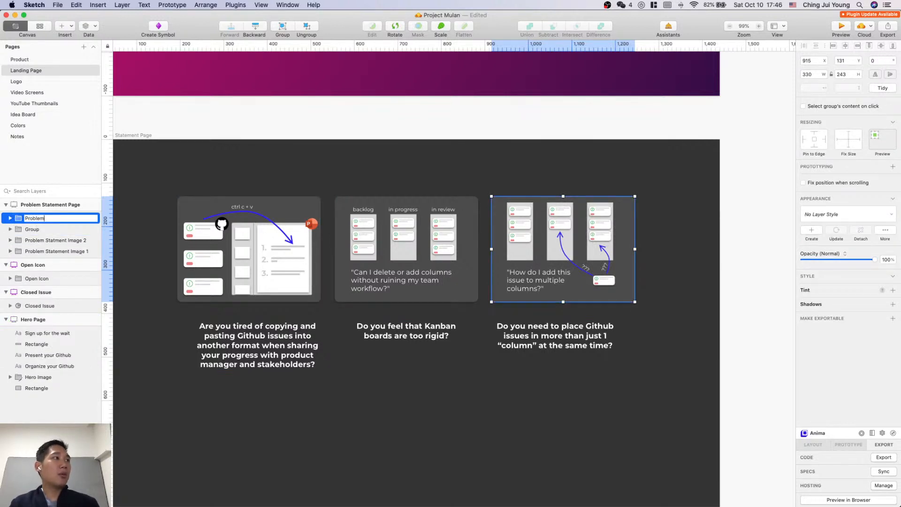
text( Statement Image 3)
key(Return)
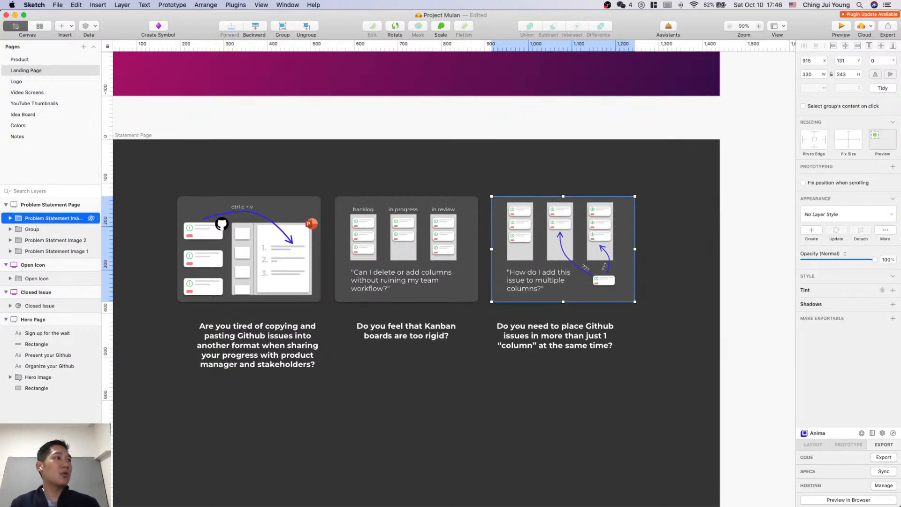
Step: Export the groups Problem Statement Image 1, Problem Statment Image 2 and Problem Statement Image 3 as 2x PNG files into the Project Mulan folder
click(741, 330)
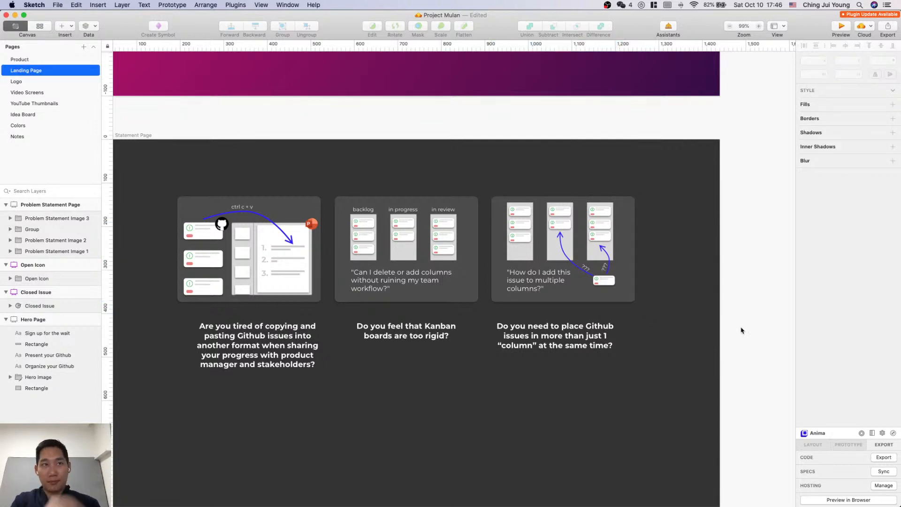
scroll(422, 282, up, 3)
scroll(422, 281, left, 3)
click(78, 219)
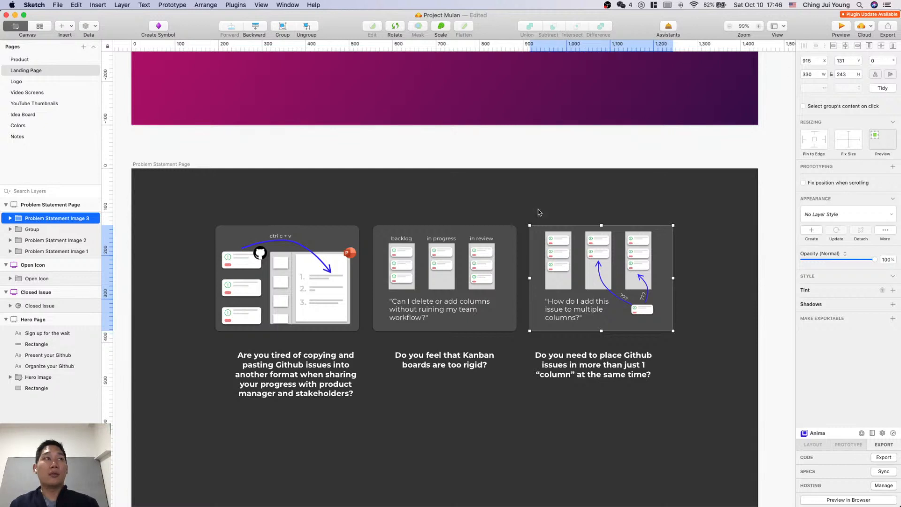
super+click(58, 241)
super+click(57, 251)
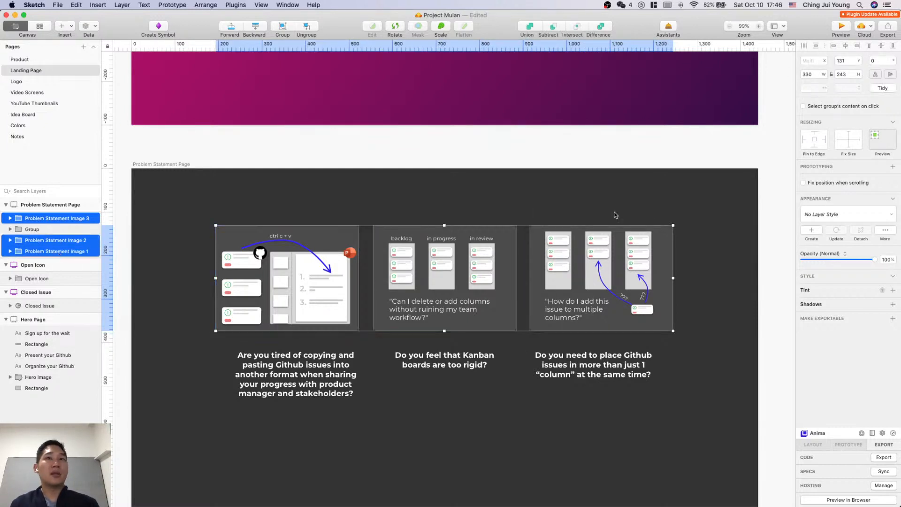
click(893, 318)
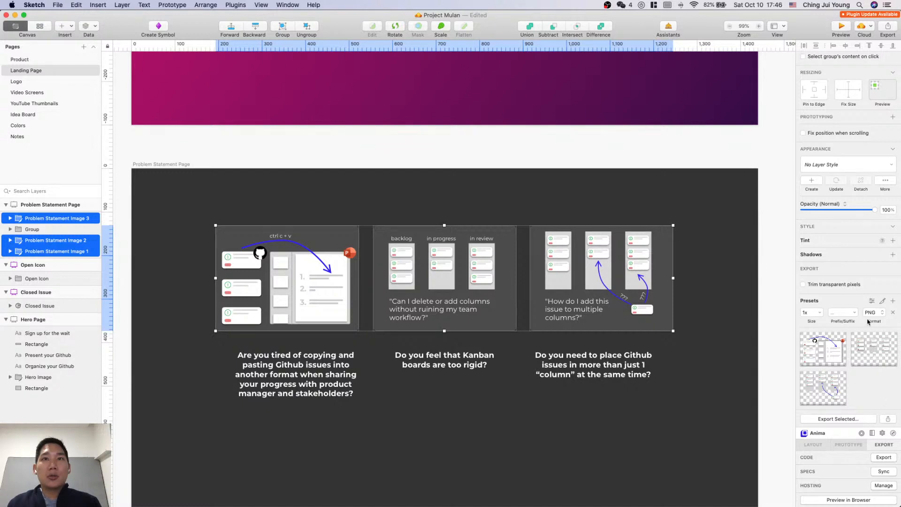
click(820, 313)
click(829, 336)
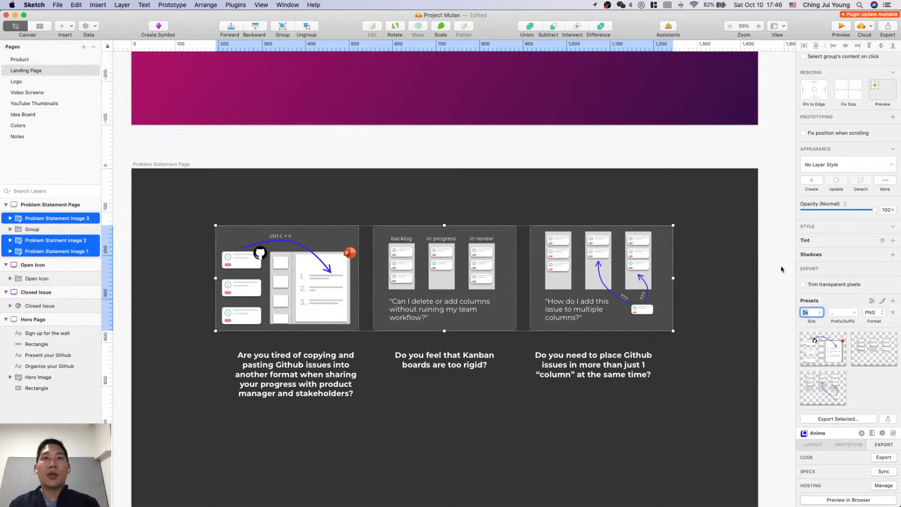
key(super+shift+e)
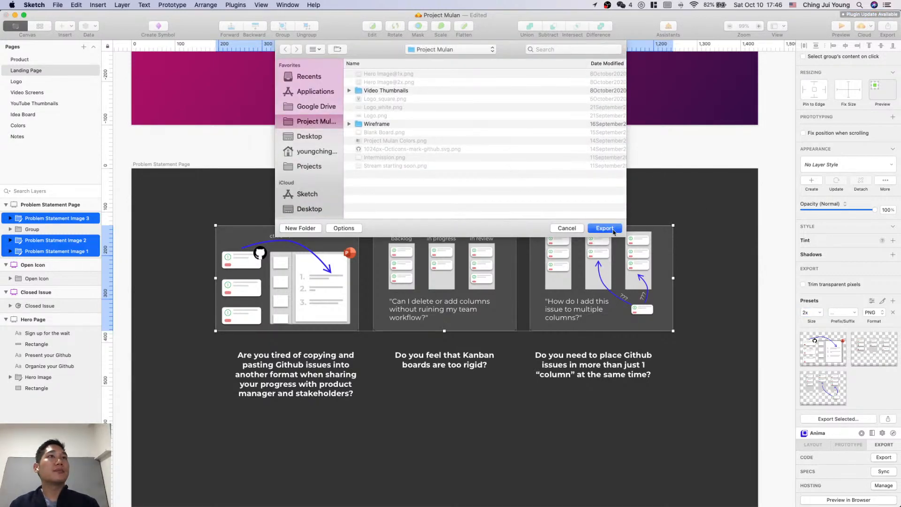
click(605, 228)
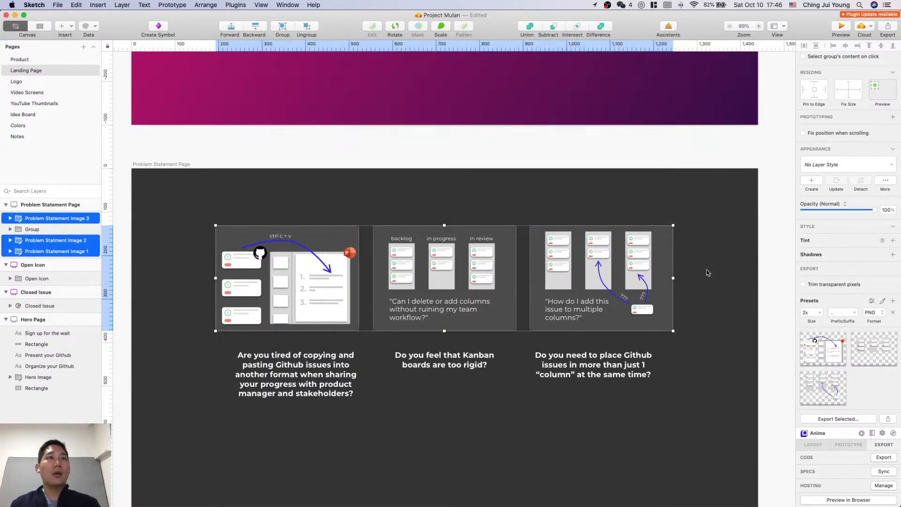
Step: Switch to the GetGitMe project in Webflow and bring the problem section with its three placeholder images into view
key(ctrl+Up)
click(597, 142)
key(ctrl+Tab)
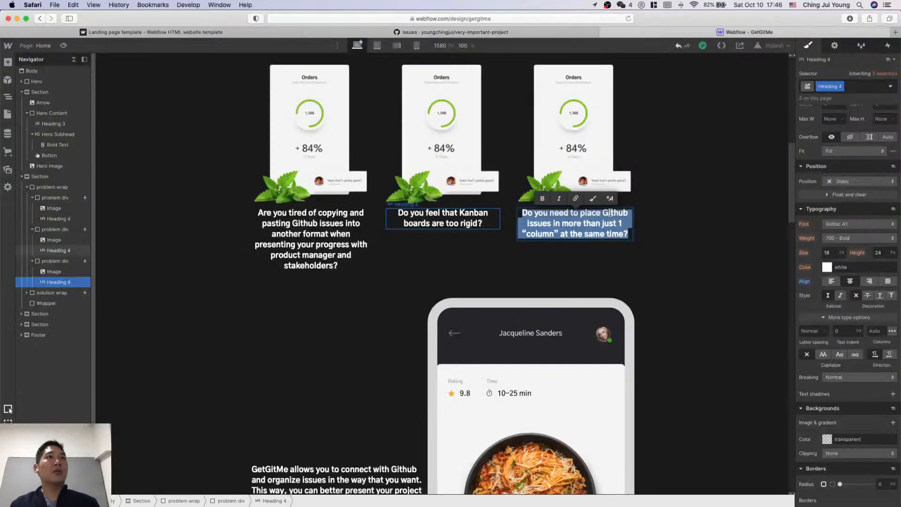
scroll(610, 213, up, 3)
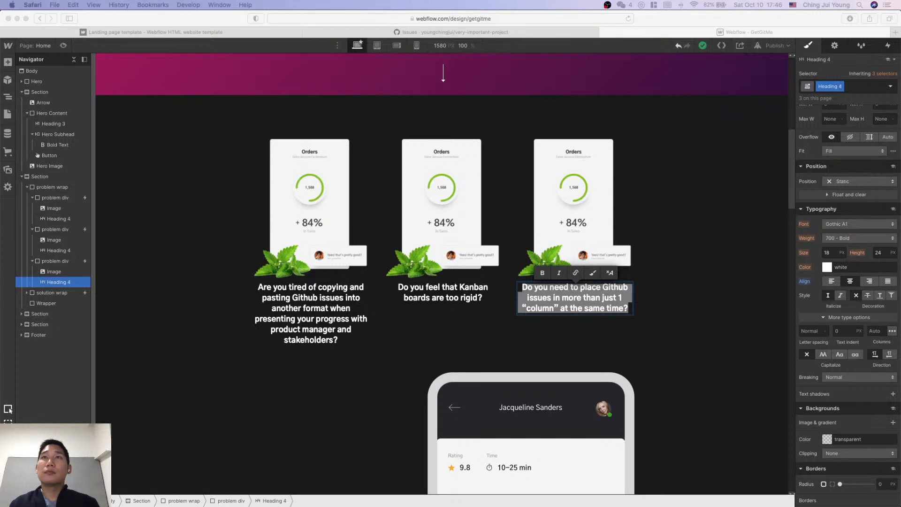
key(super+Tab)
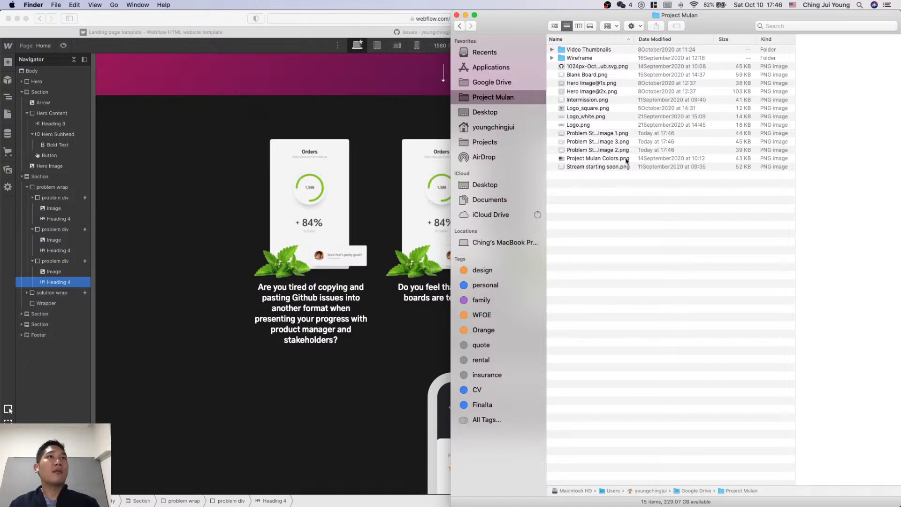
click(594, 134)
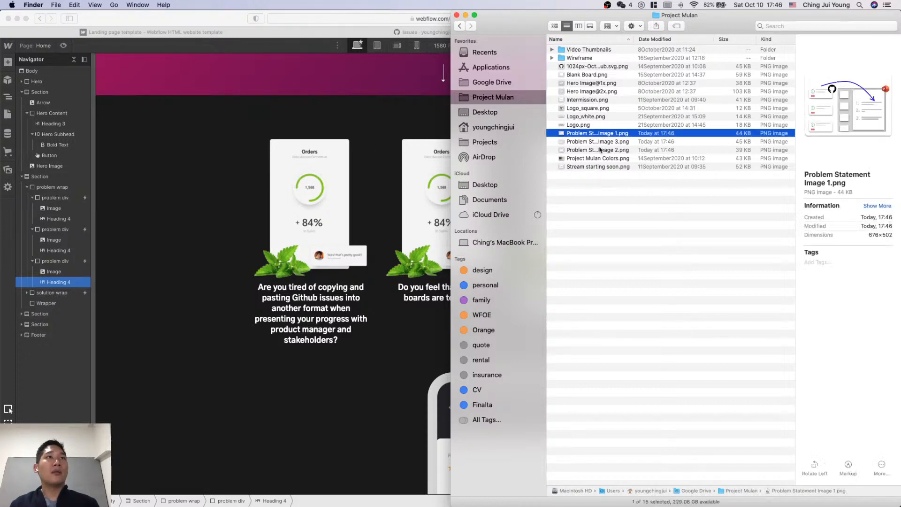
shift+click(594, 150)
drag(594, 149, 631, 158)
click(649, 199)
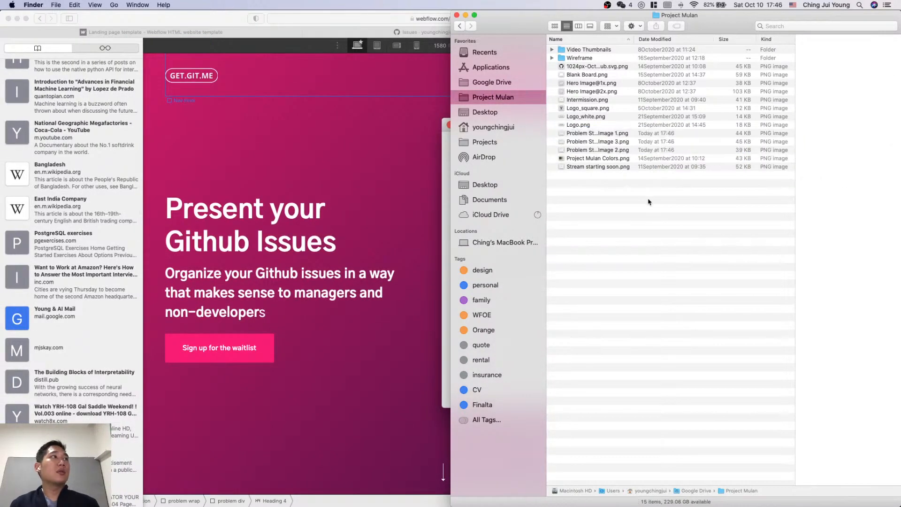
click(97, 158)
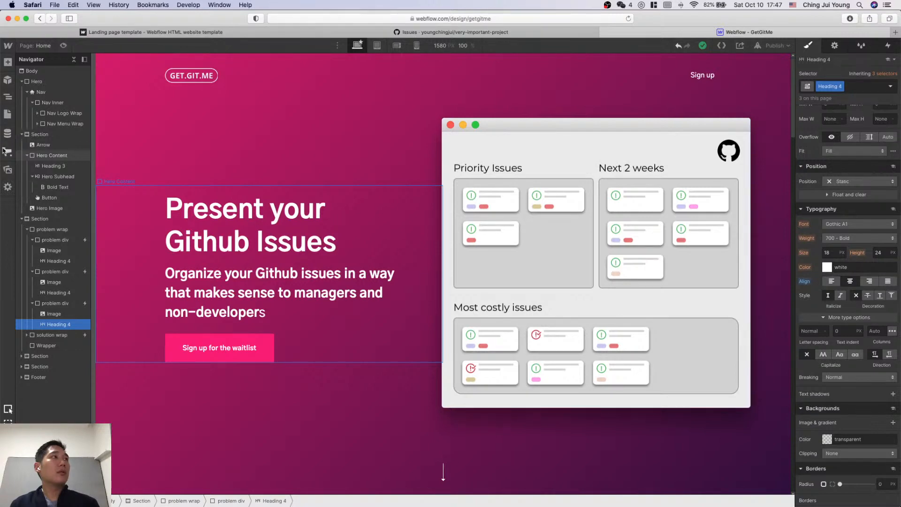
Step: Upload the three exported problem statement PNG files from the Project Mulan folder in Finder to the Webflow project's assets
click(8, 169)
key(super+Tab)
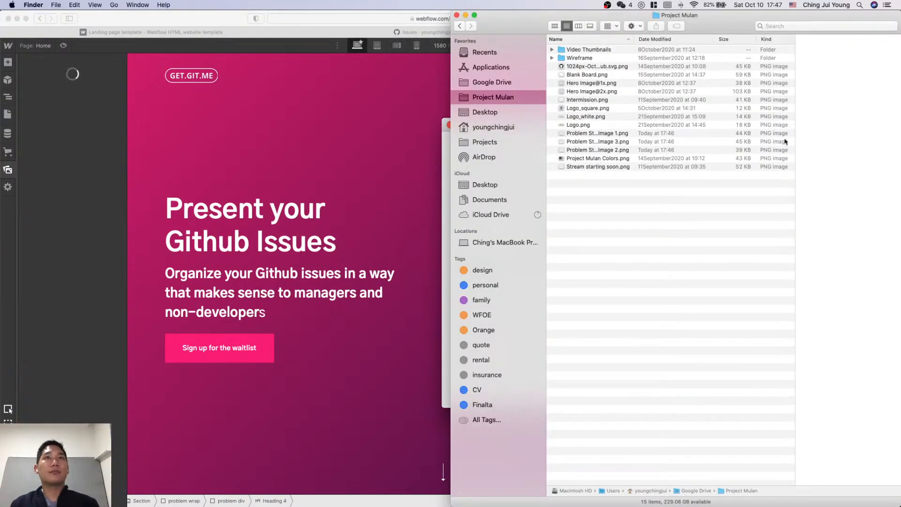
click(613, 134)
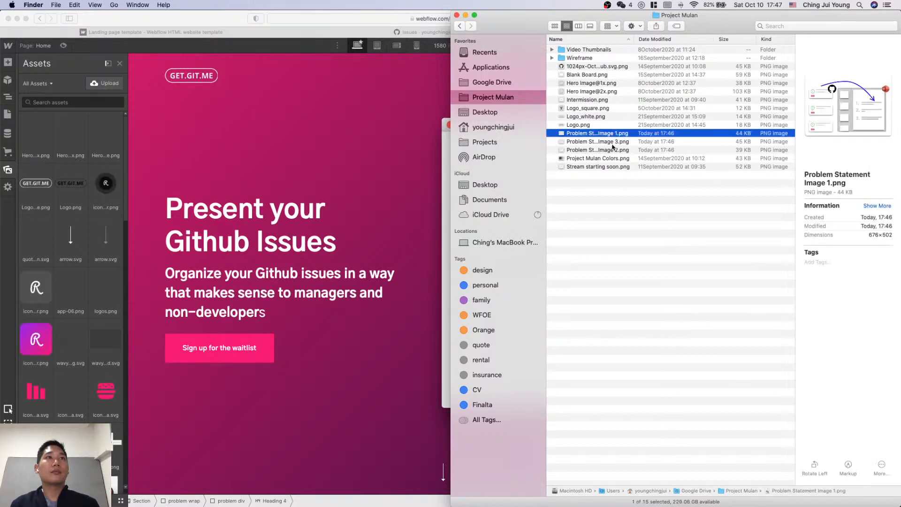
shift+click(613, 150)
drag(613, 150, 102, 176)
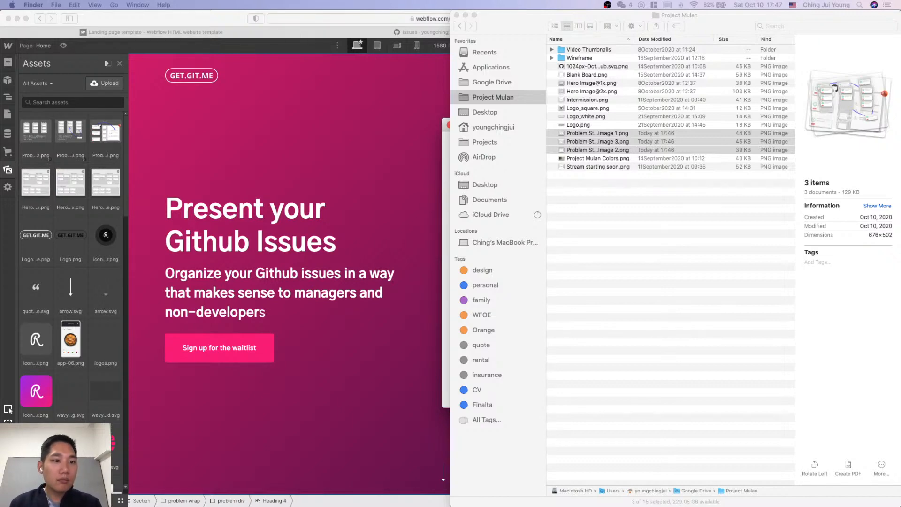
Step: Replace the placeholder image above the copying and pasting Github issues heading with Problem Statement Image 1.png
click(368, 203)
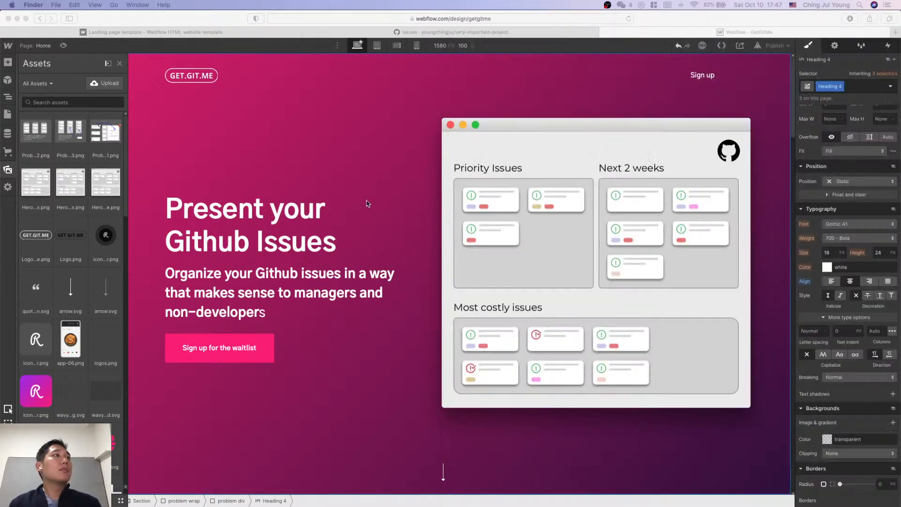
scroll(507, 200, down, 10)
scroll(507, 201, up, 1)
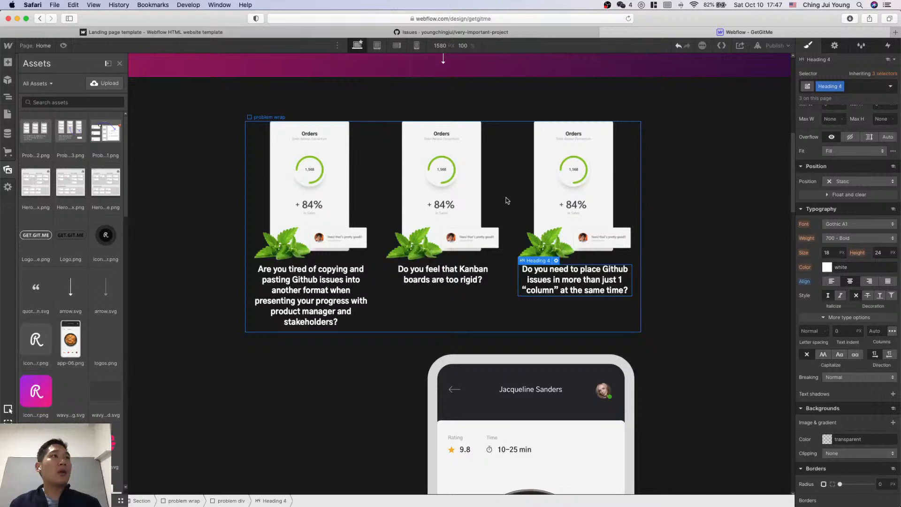
double_click(285, 187)
click(322, 288)
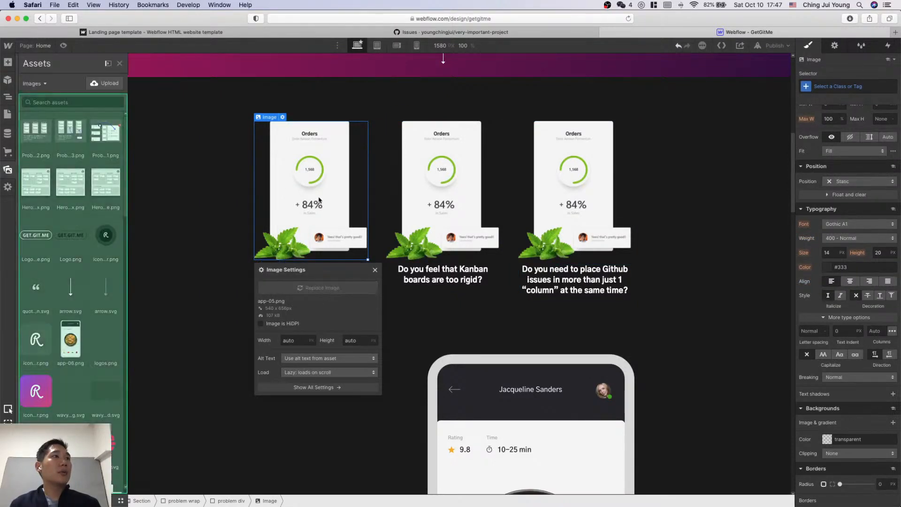
click(105, 132)
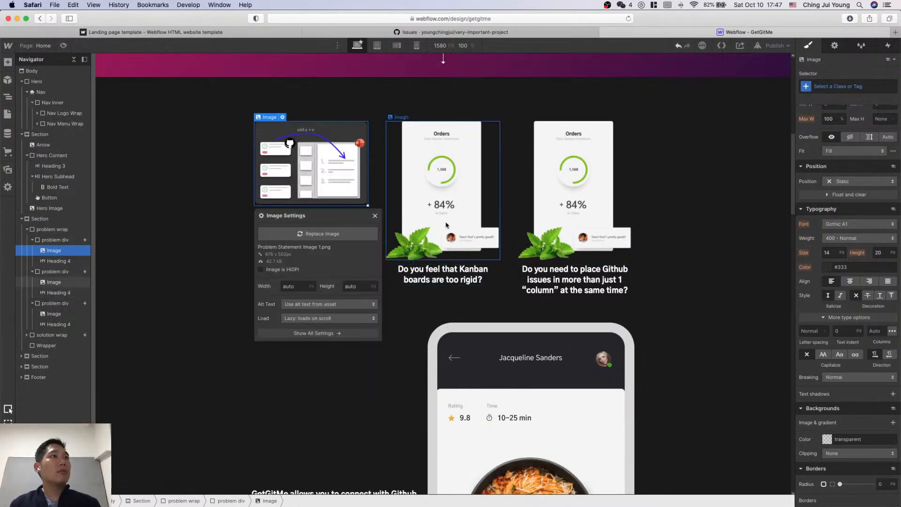
Step: Replace the placeholder image above the rigid Kanban boards heading with Problem Statment Image 2.png
double_click(441, 194)
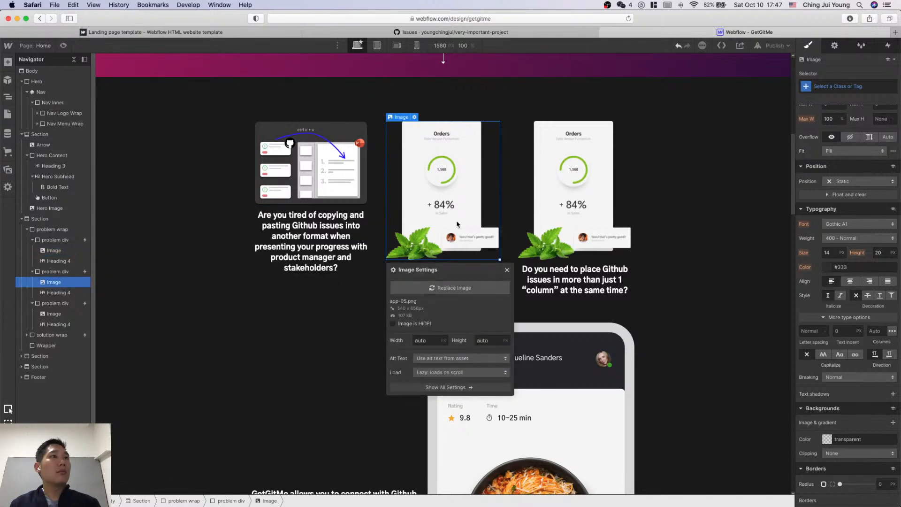
click(450, 288)
click(35, 132)
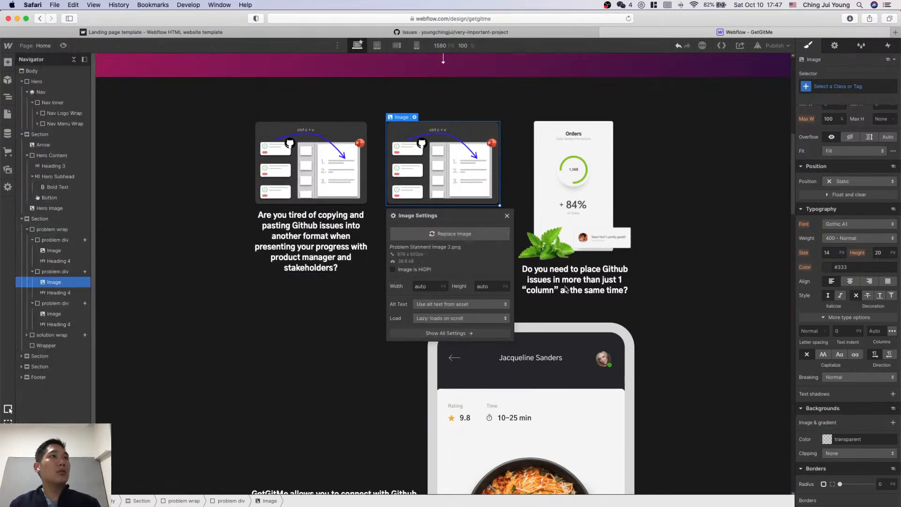
Step: Replace the placeholder image above the heading about placing Github issues in more than one column with Problem Statement Image 3.png
double_click(597, 197)
click(582, 287)
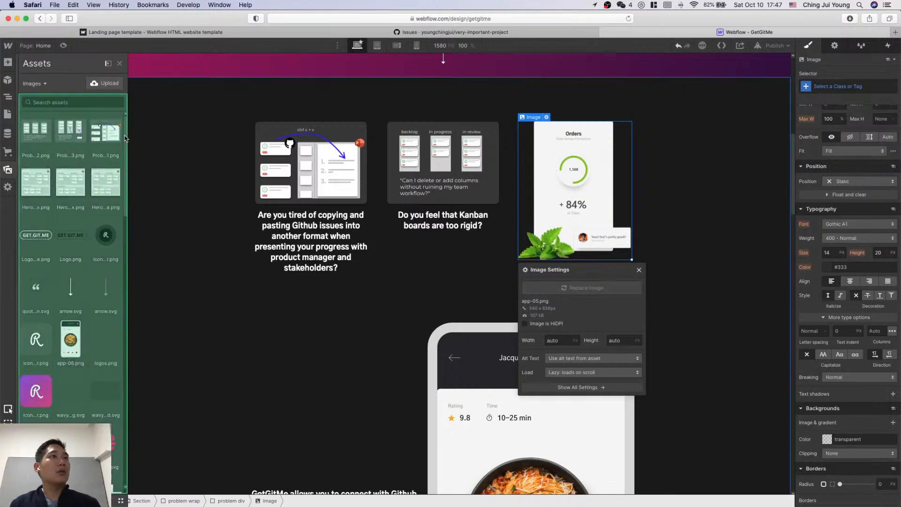
click(68, 137)
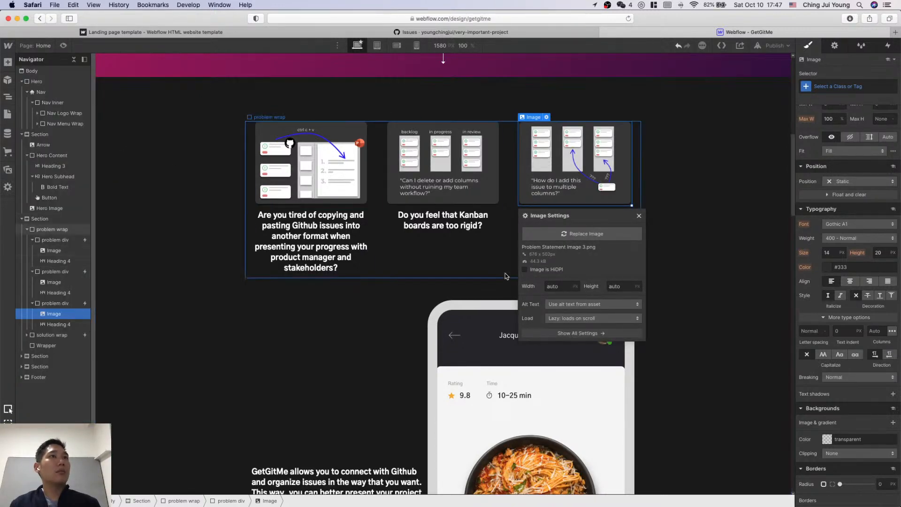
click(741, 276)
Step: Publish the updated site to getgitme.webflow.io
scroll(716, 280, up, 2)
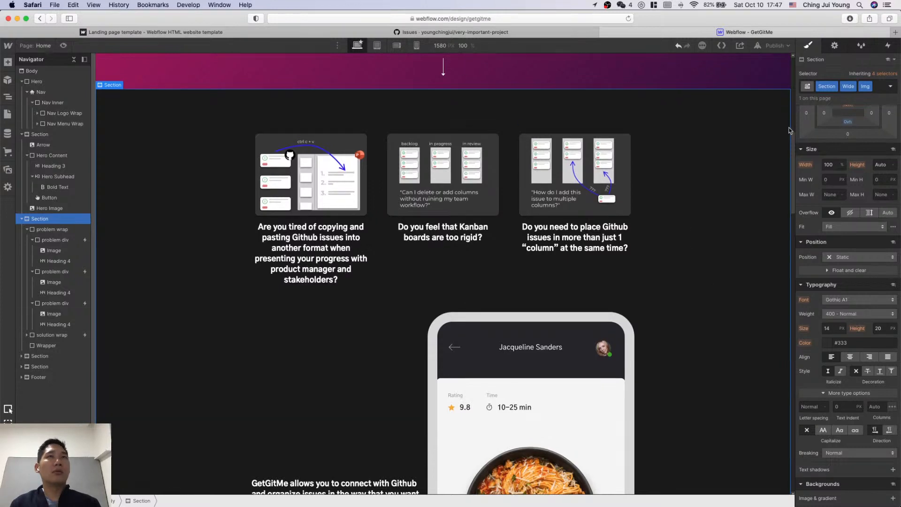
click(757, 46)
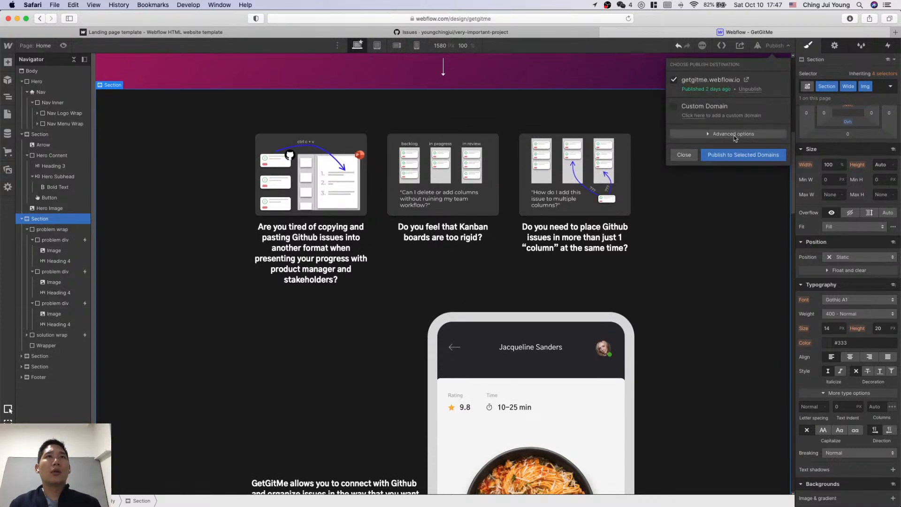
click(754, 155)
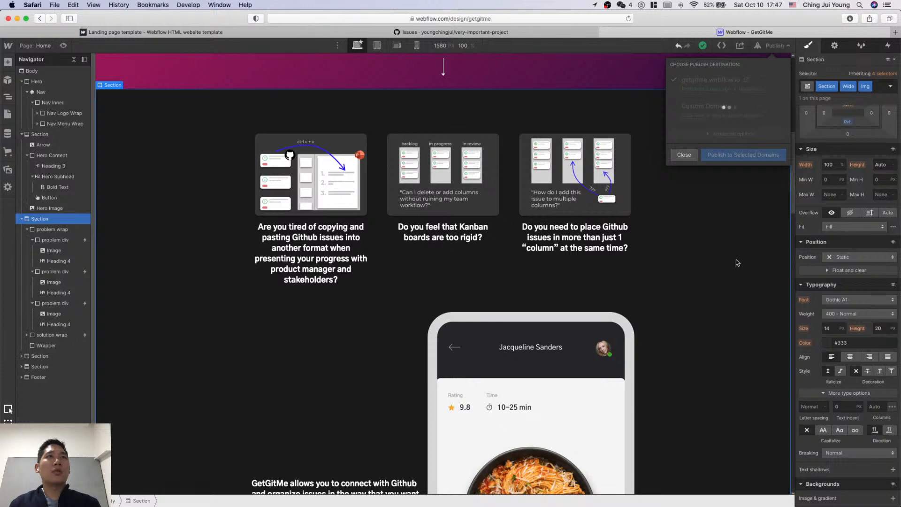
Step: Open the published getgitme.webflow.io site and examine the hero, problem statement and solution sections
click(747, 80)
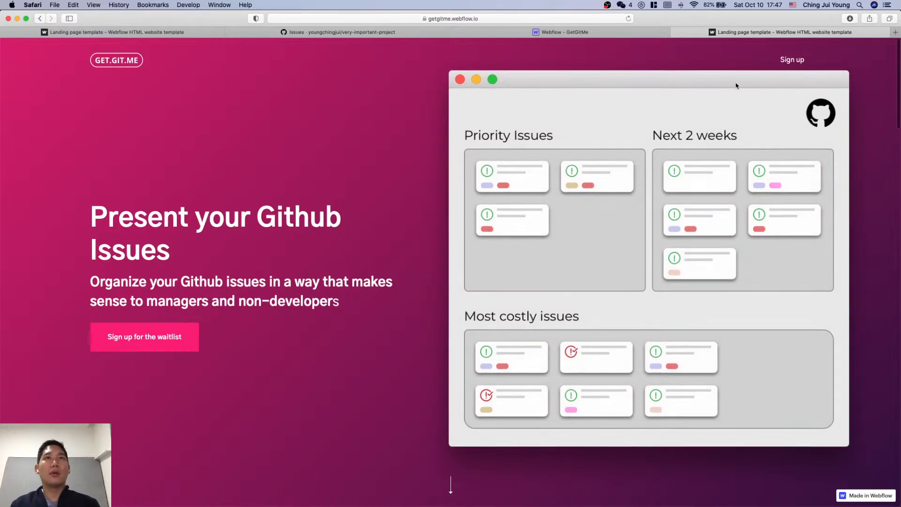
scroll(646, 277, down, 15)
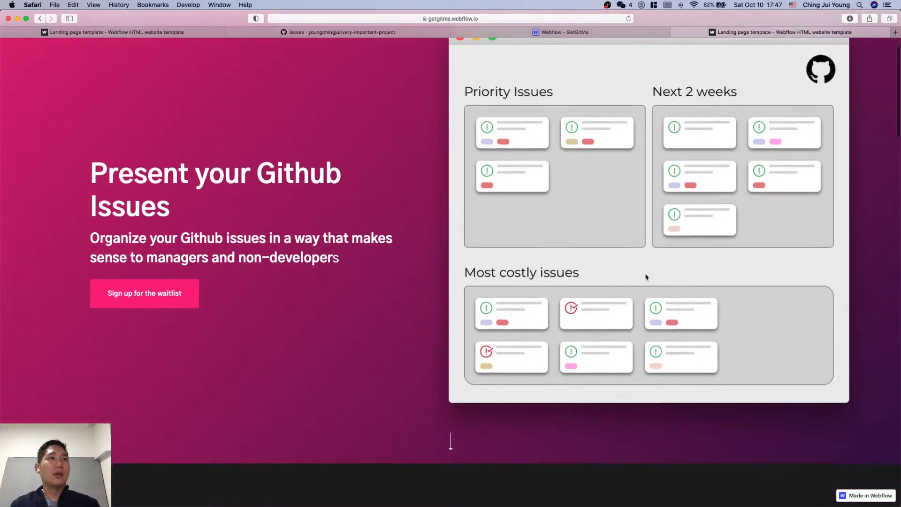
scroll(646, 277, up, 10)
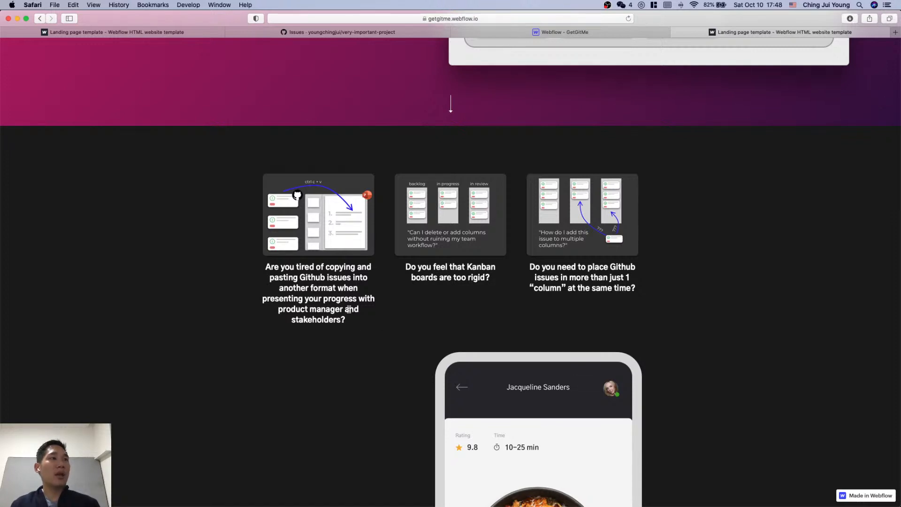
scroll(355, 323, down, 1)
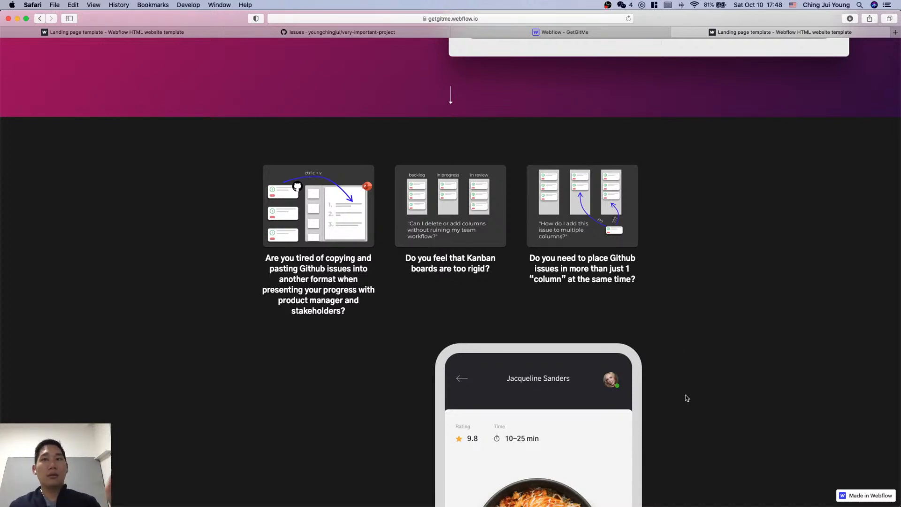
scroll(683, 394, up, 2)
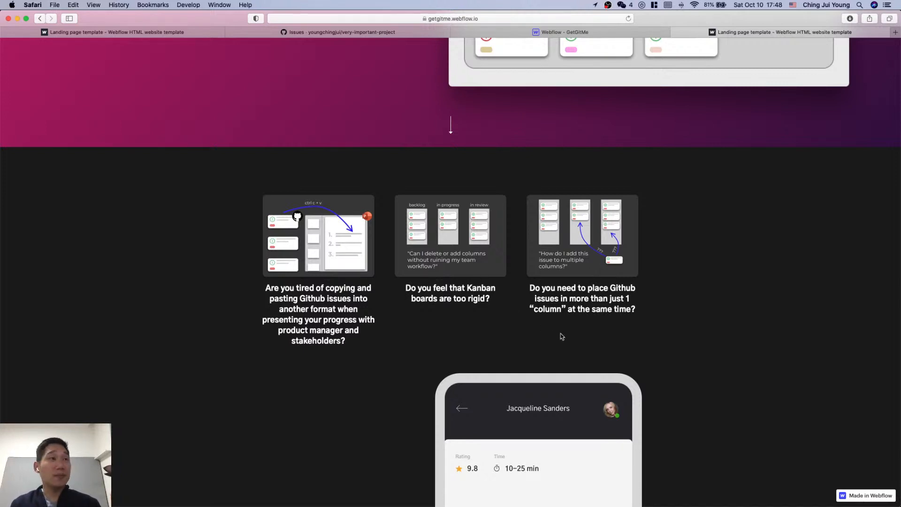
scroll(562, 336, down, 1)
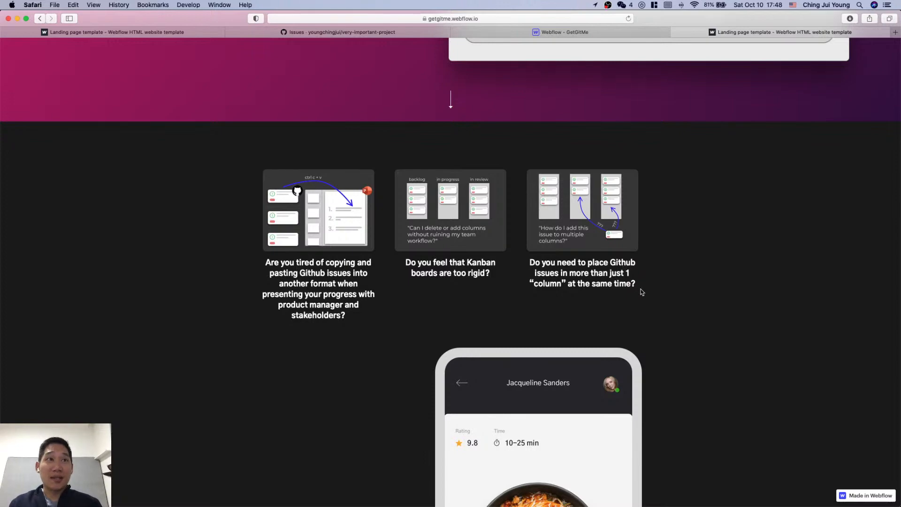
scroll(676, 354, down, 4)
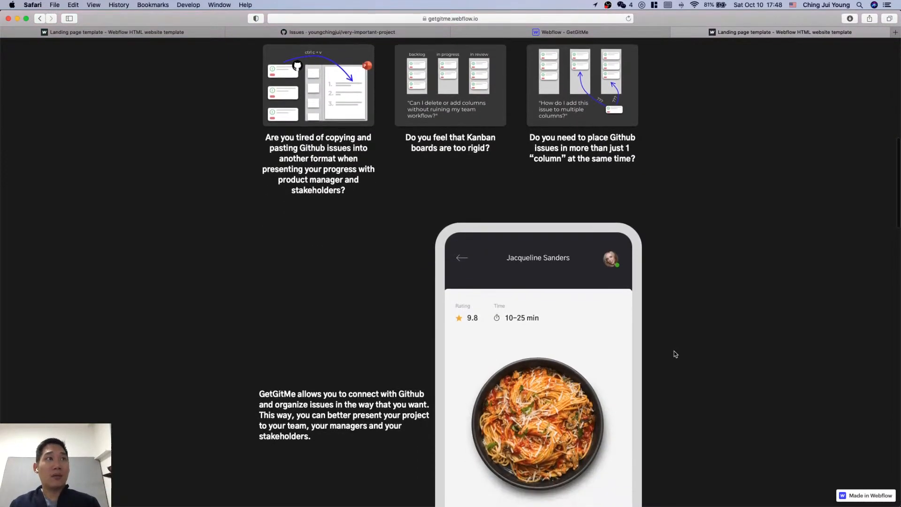
scroll(675, 355, up, 15)
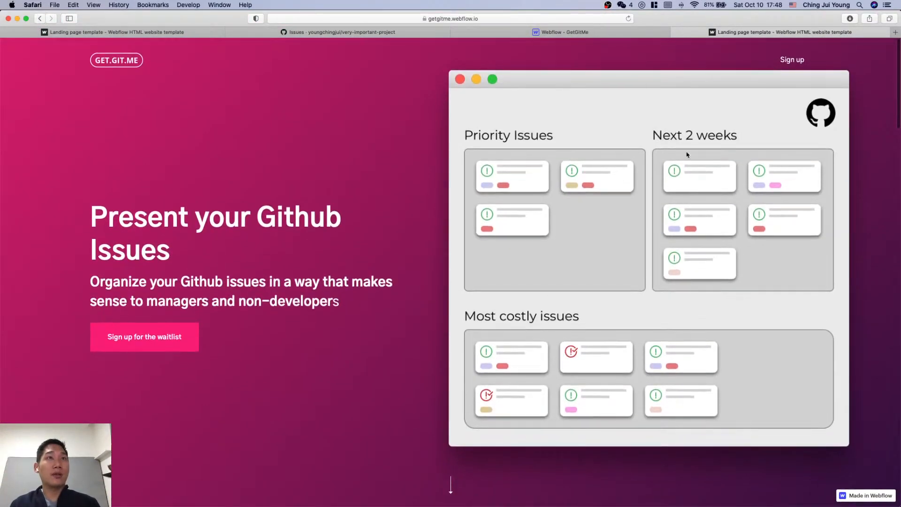
Step: Return to the Webflow designer and limit the hero image's maximum height to 60%
click(575, 32)
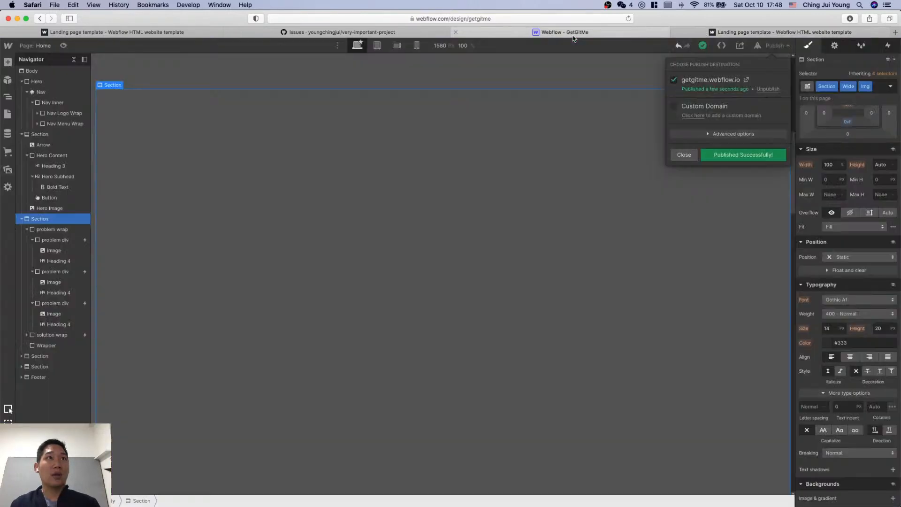
click(694, 252)
scroll(693, 252, up, 10)
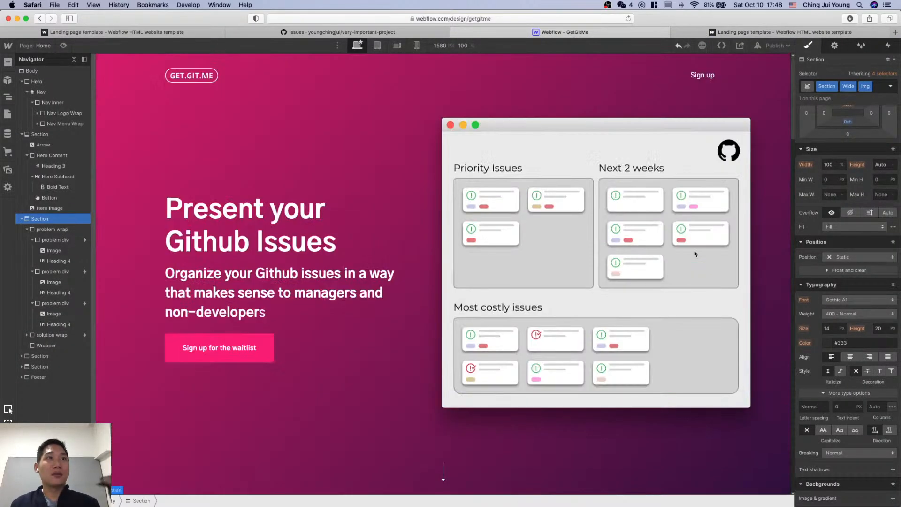
click(655, 218)
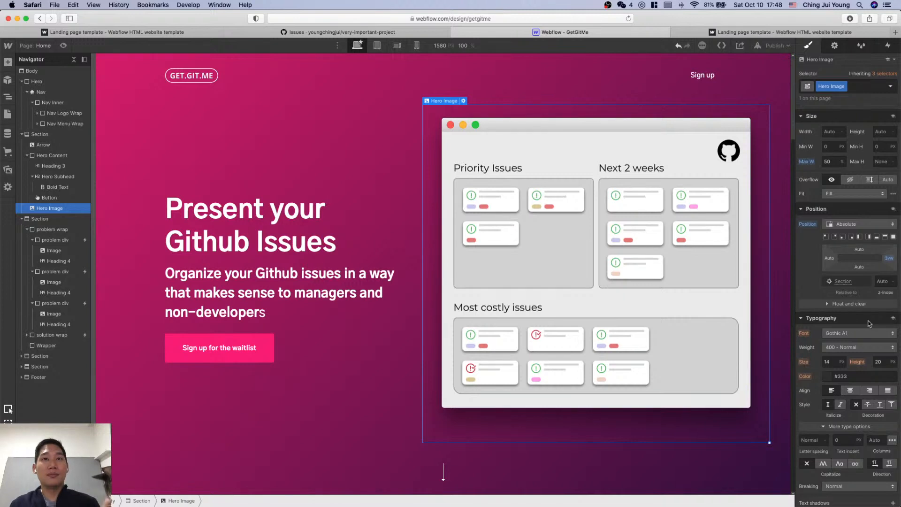
scroll(870, 324, down, 3)
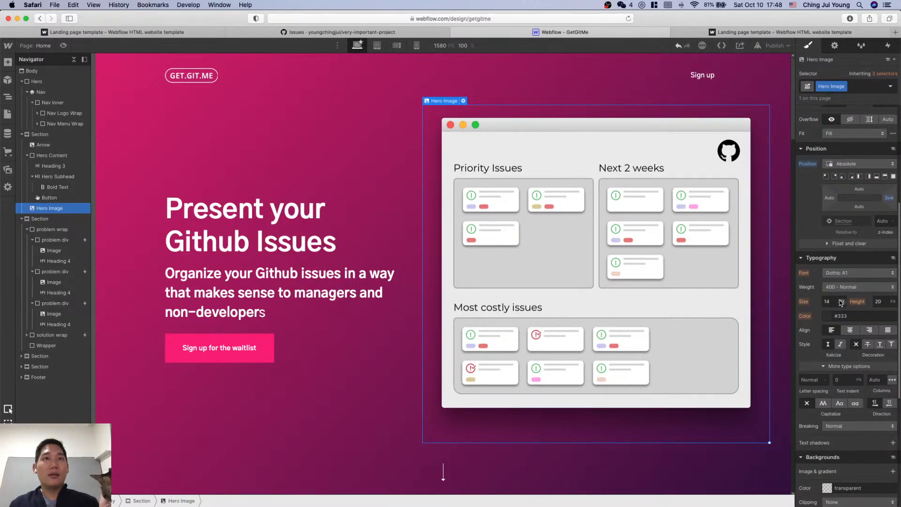
scroll(876, 313, up, 5)
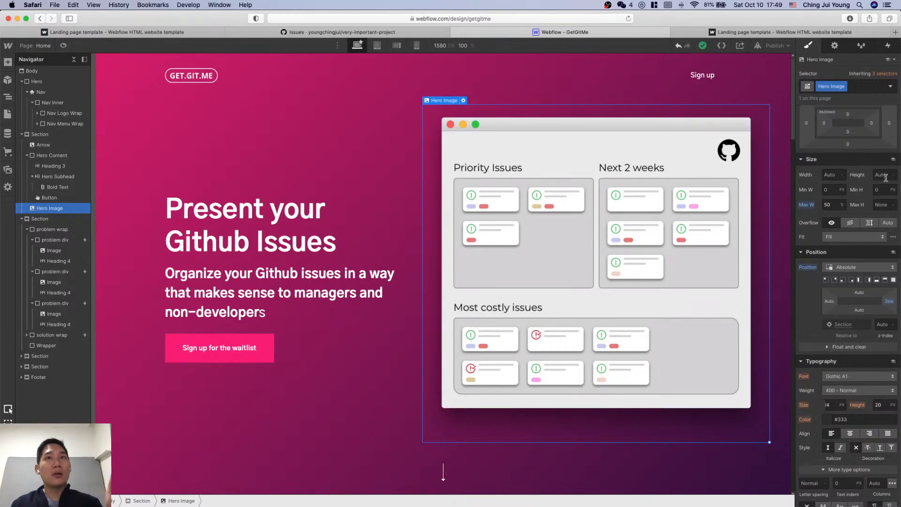
click(883, 202)
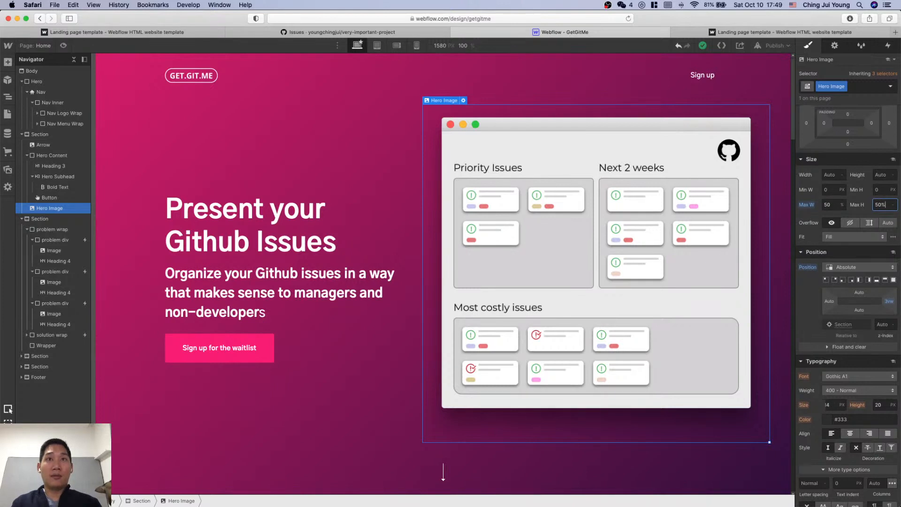
key(Return)
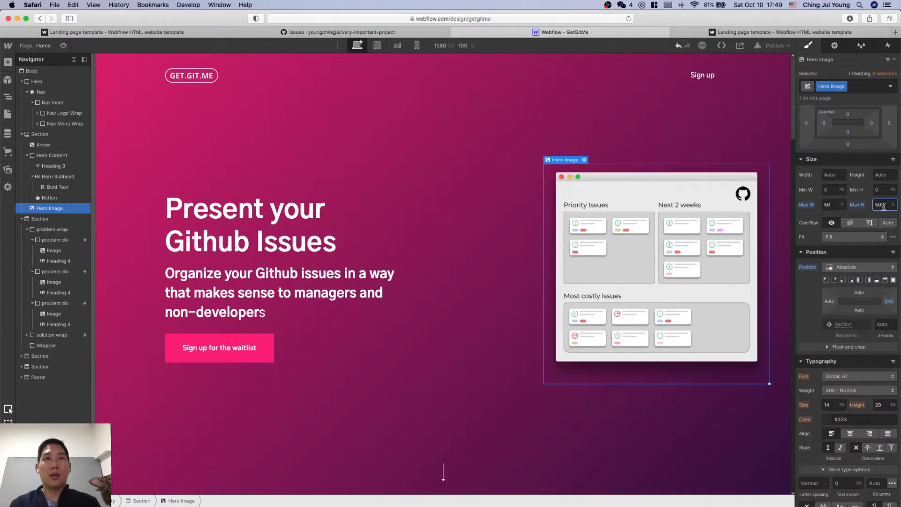
key(shift+Up)
key(shift+Up)
key(shift+Up)
key(shift+Down)
key(shift+Down)
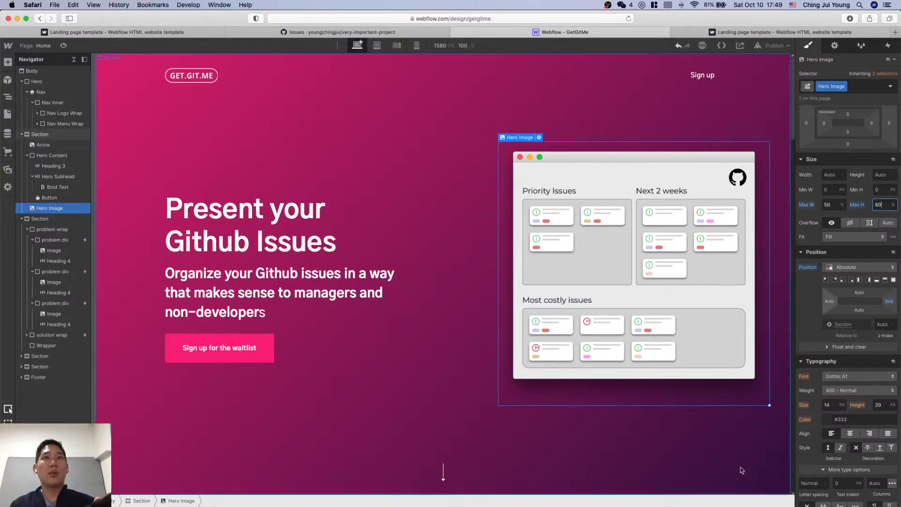
click(702, 460)
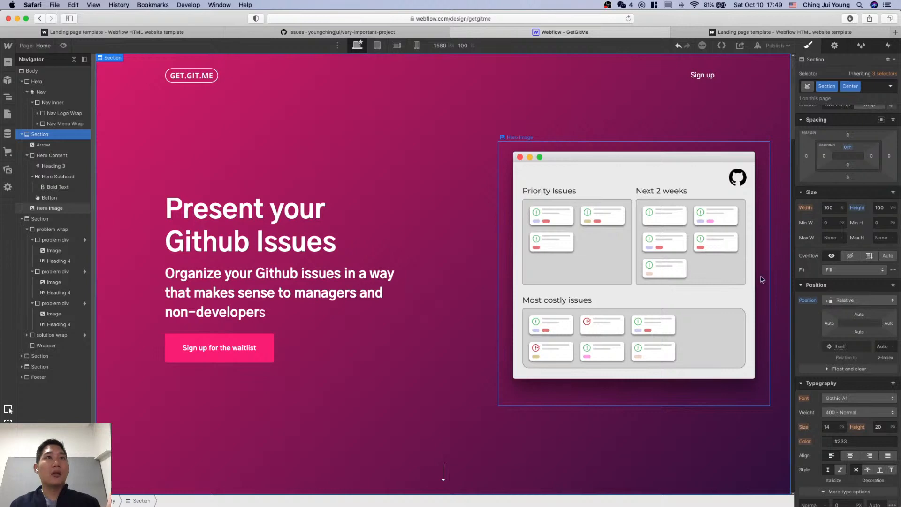
Step: Examine the hero and problem sections at the tablet, mobile landscape and mobile portrait breakpoints
mouse_move(793, 276)
mouse_down()
mouse_move(597, 287)
mouse_move(794, 282)
mouse_up()
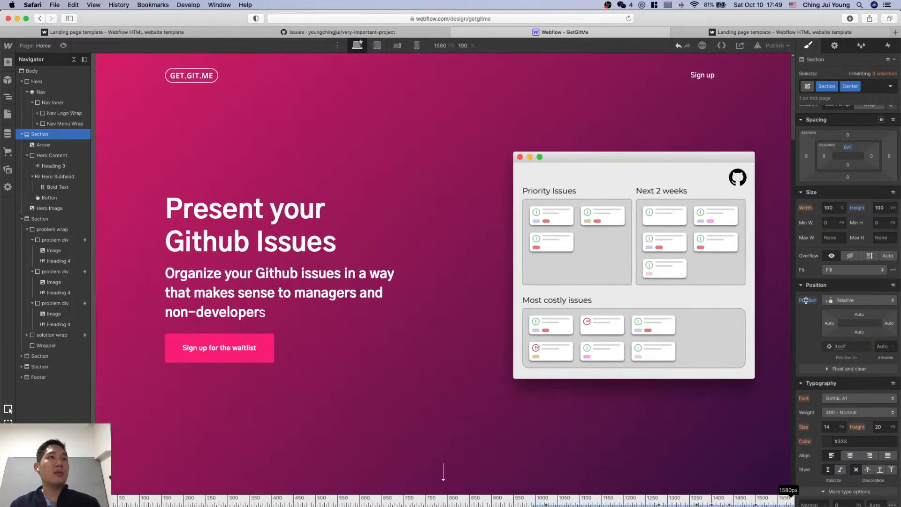
click(377, 45)
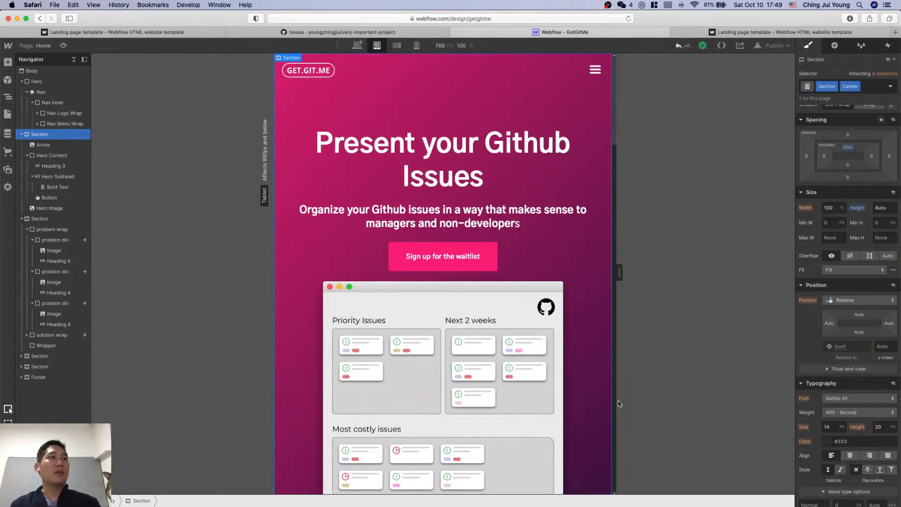
scroll(578, 221, down, 6)
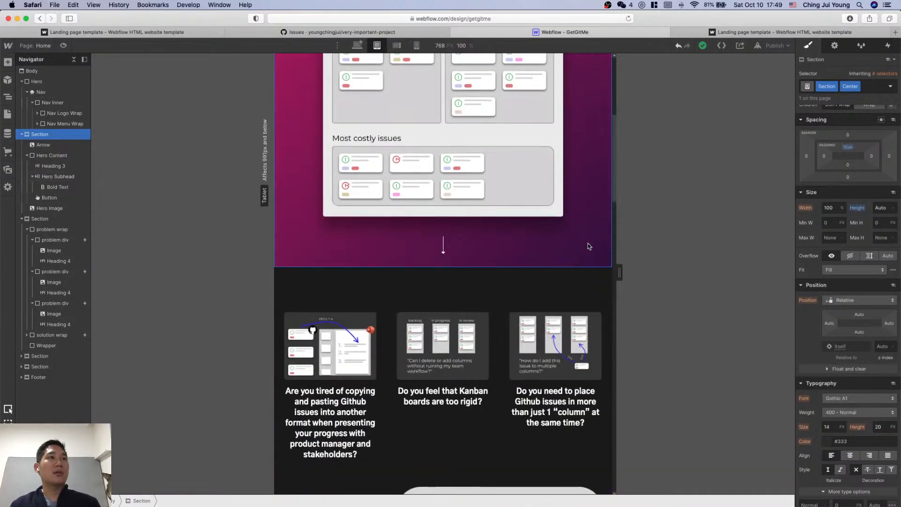
click(397, 45)
scroll(528, 208, up, 8)
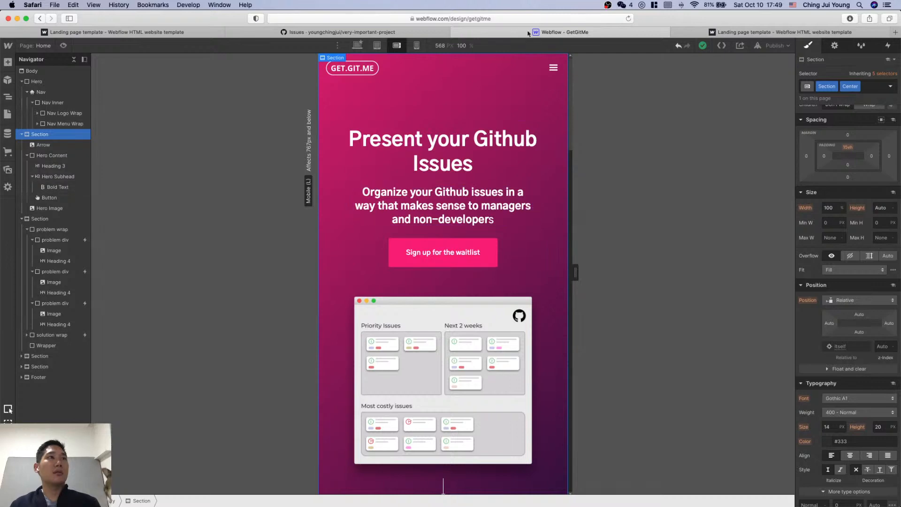
click(417, 45)
scroll(454, 244, down, 8)
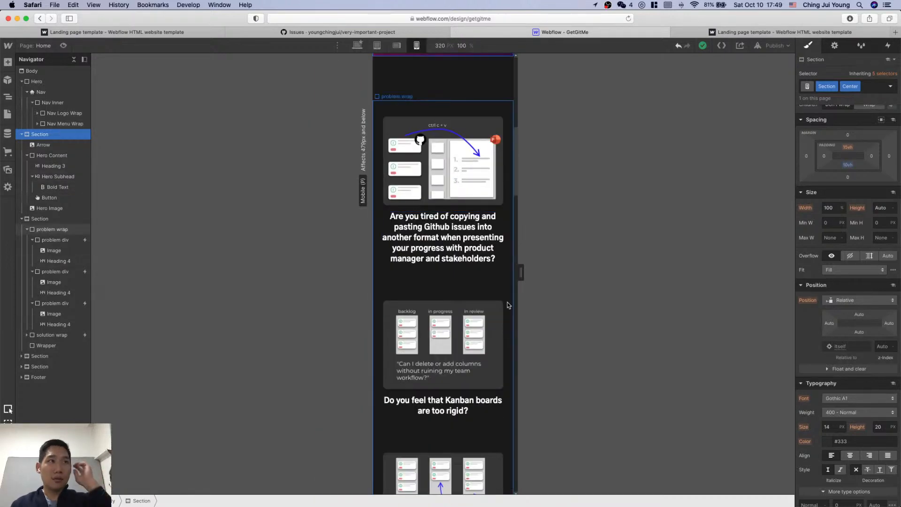
click(397, 45)
scroll(437, 227, up, 2)
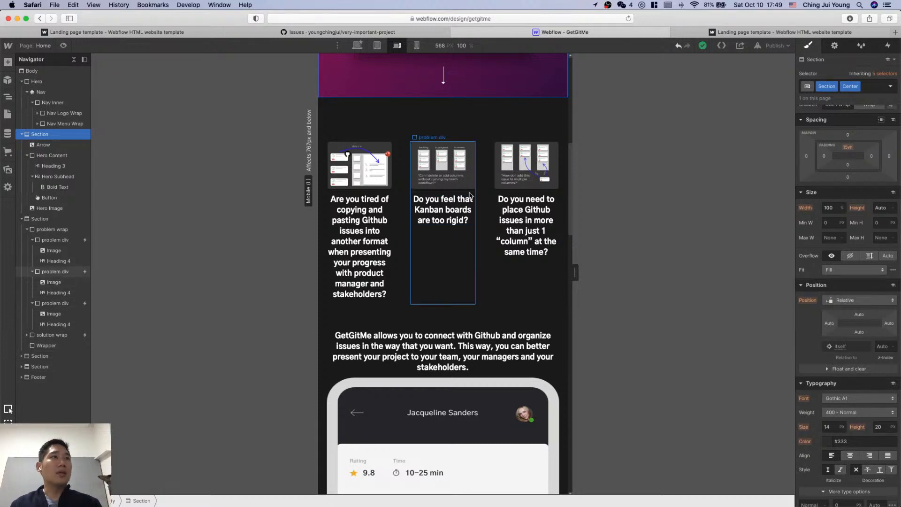
Step: At the tablet breakpoint, set the problem divs to a vertical flex layout with centred alignment
click(377, 45)
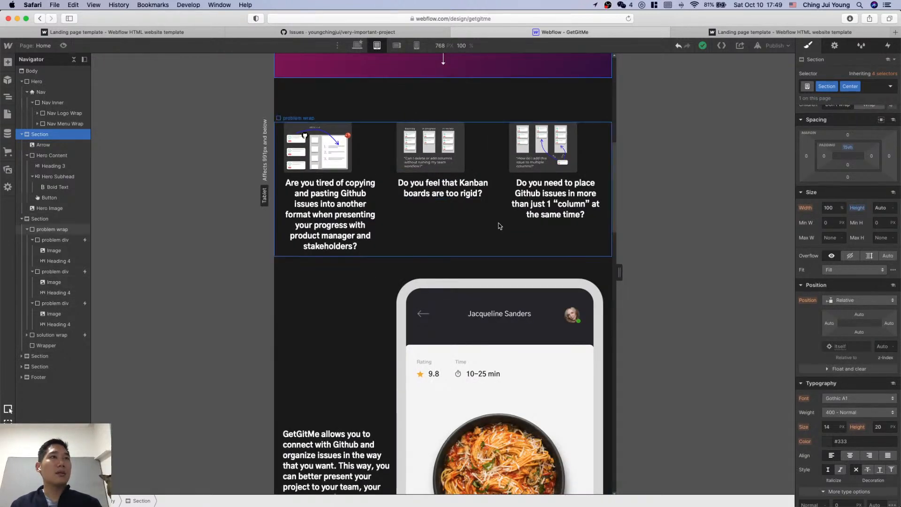
click(473, 154)
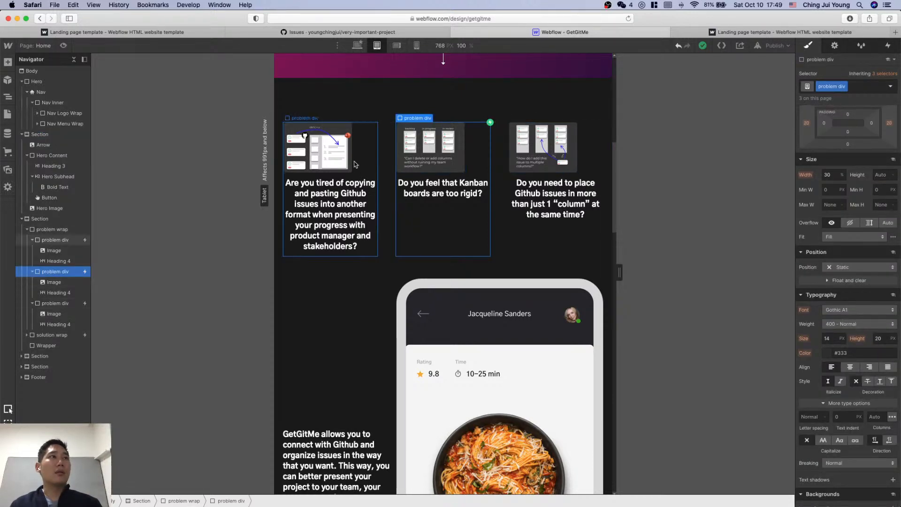
scroll(888, 227, up, 3)
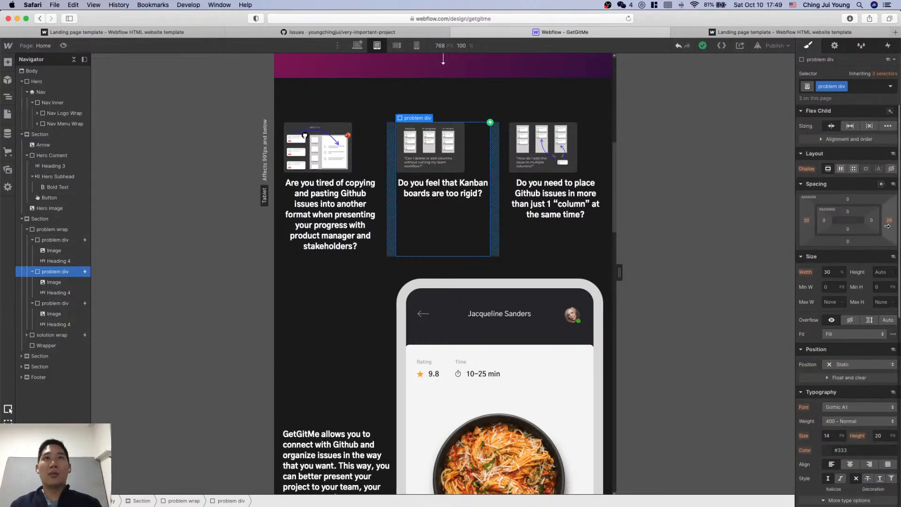
click(841, 169)
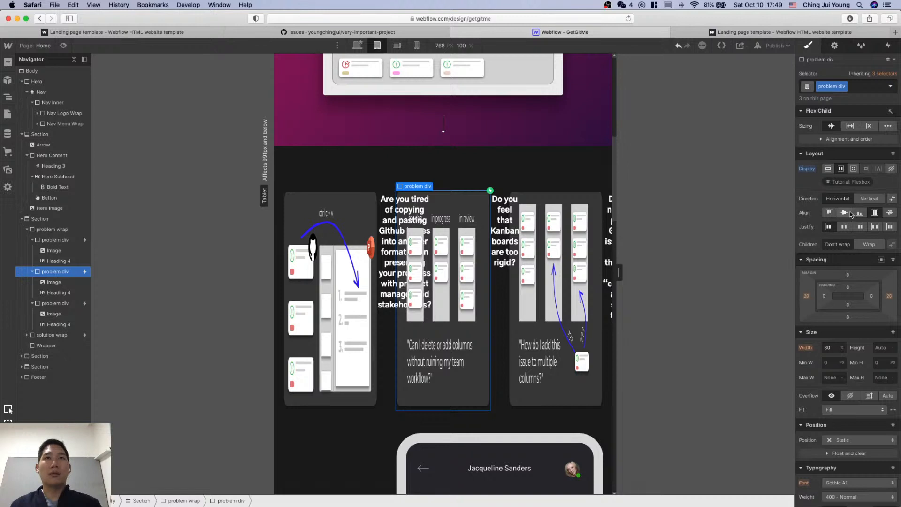
click(869, 199)
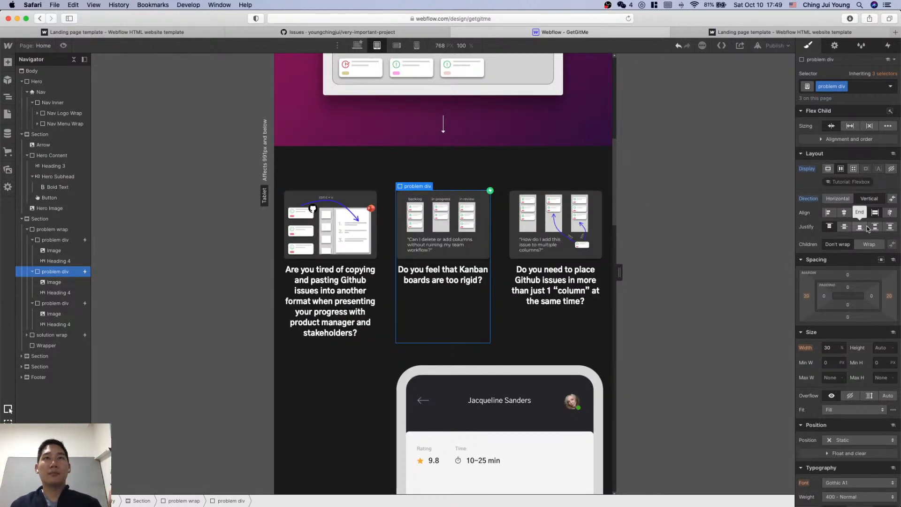
click(845, 213)
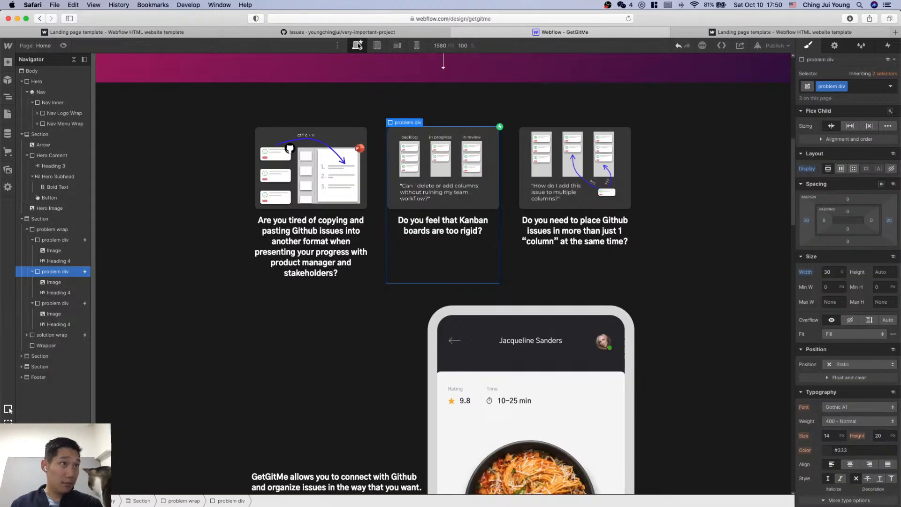
Step: Examine the problem wrap and its surrounding section at the desktop breakpoint
click(357, 45)
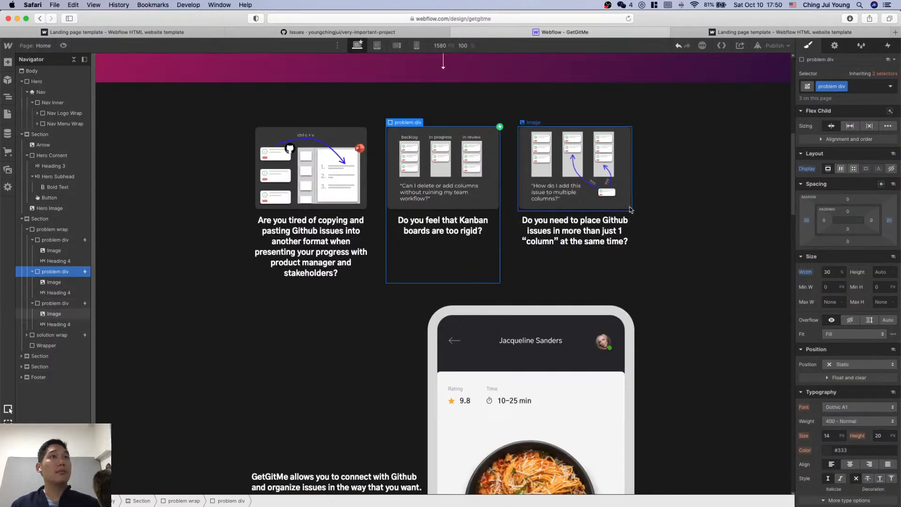
click(639, 236)
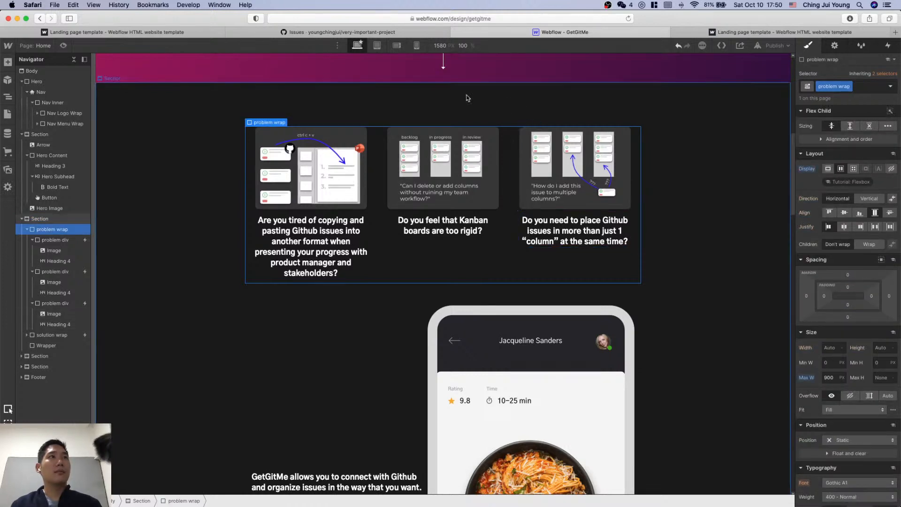
scroll(661, 202, down, 2)
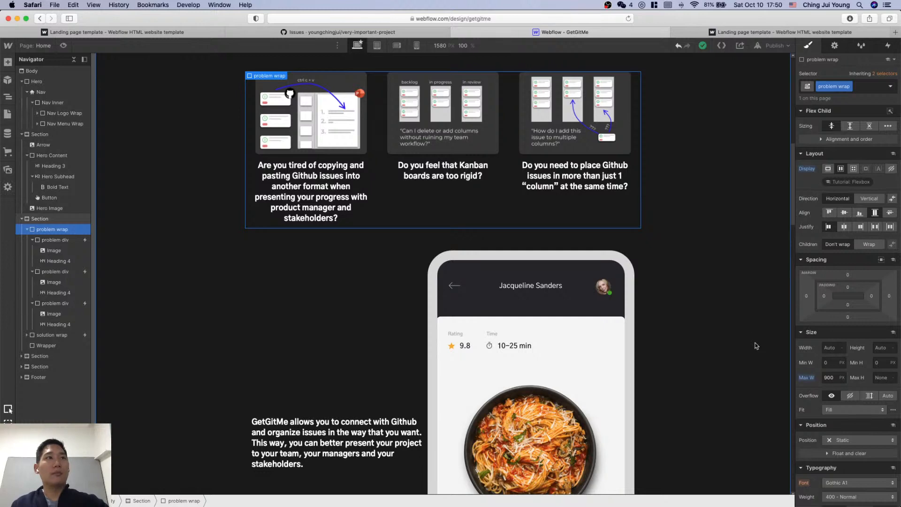
scroll(723, 343, up, 1)
click(712, 342)
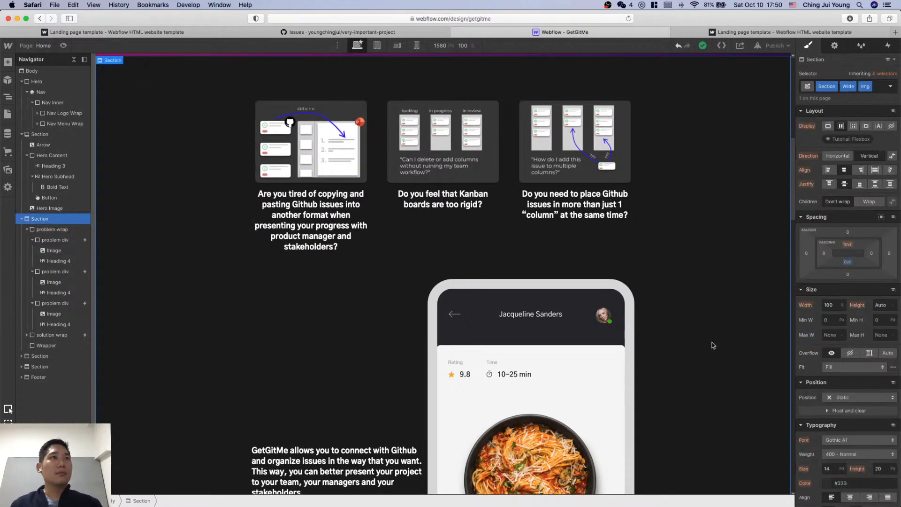
scroll(700, 320, up, 2)
scroll(699, 320, up, 1)
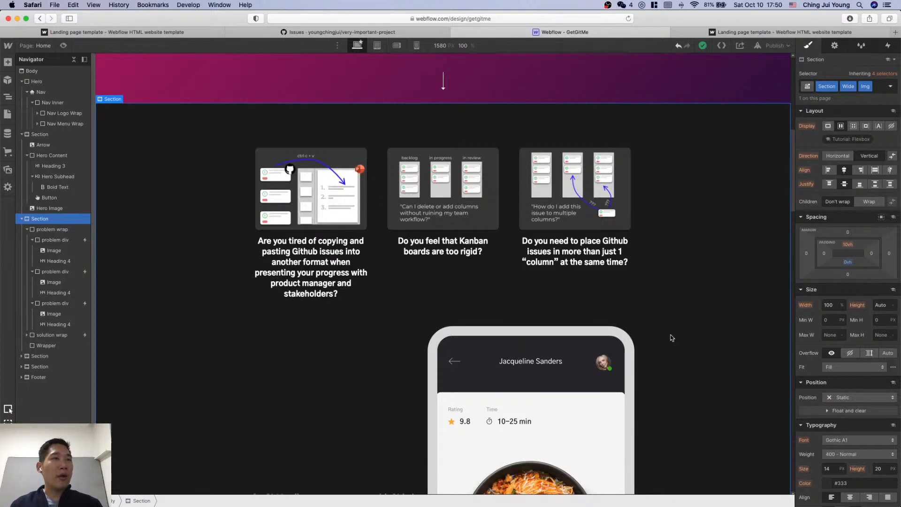
scroll(701, 377, down, 2)
scroll(701, 377, up, 2)
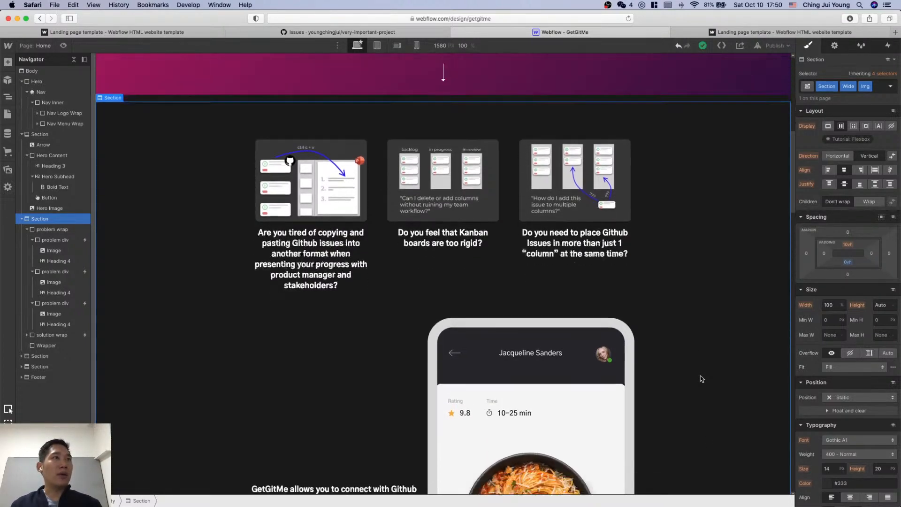
scroll(701, 377, down, 2)
Step: Switch to the Notion checklist and mark Problem statement images 1, 2 and 3 and the Hero page image as done
key(ctrl+Up)
click(802, 149)
scroll(626, 345, up, 4)
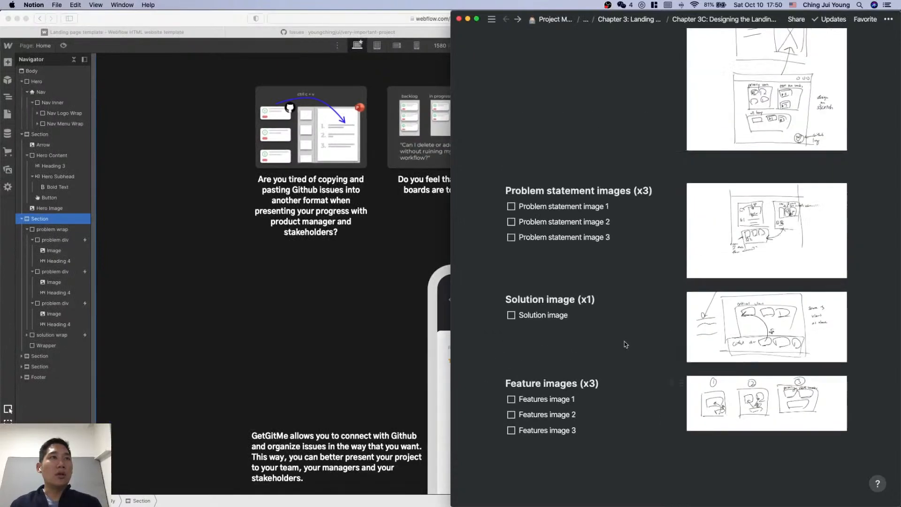
click(512, 236)
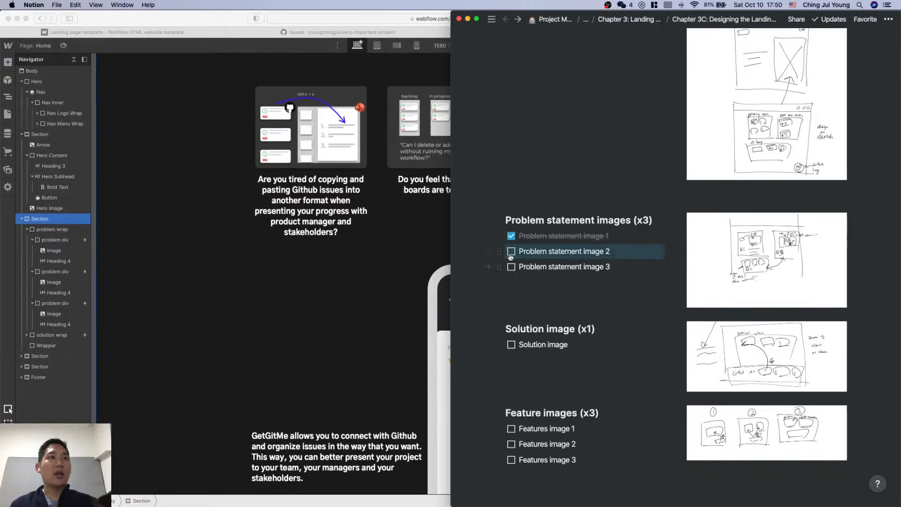
click(512, 251)
click(511, 267)
scroll(558, 262, up, 10)
click(512, 232)
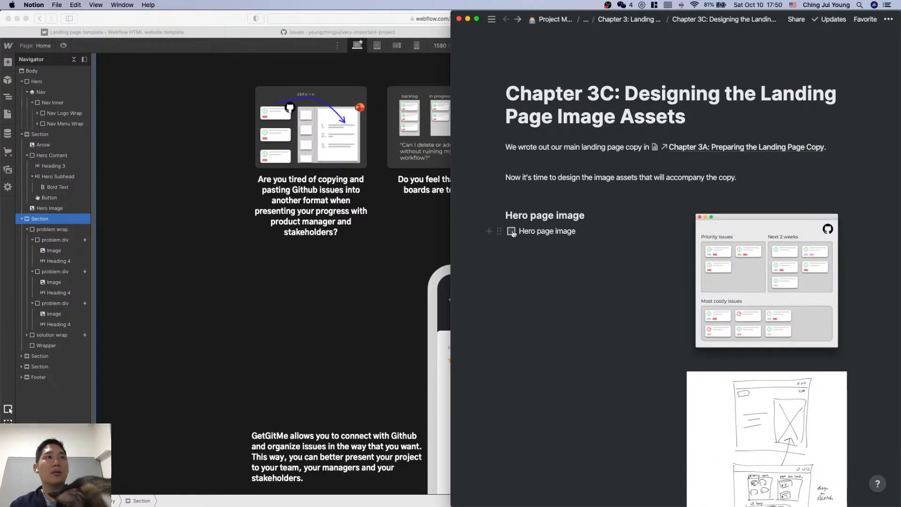
Step: Add the three exported problem statement PNGs from the Project Mulan folder below the problem statement sketch in Notion
scroll(540, 237, down, 12)
click(837, 207)
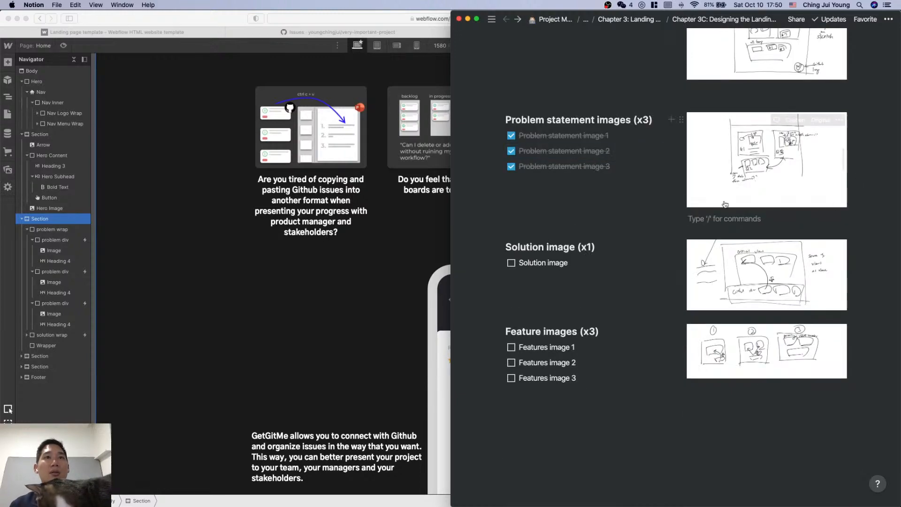
key(ctrl+Up)
click(806, 193)
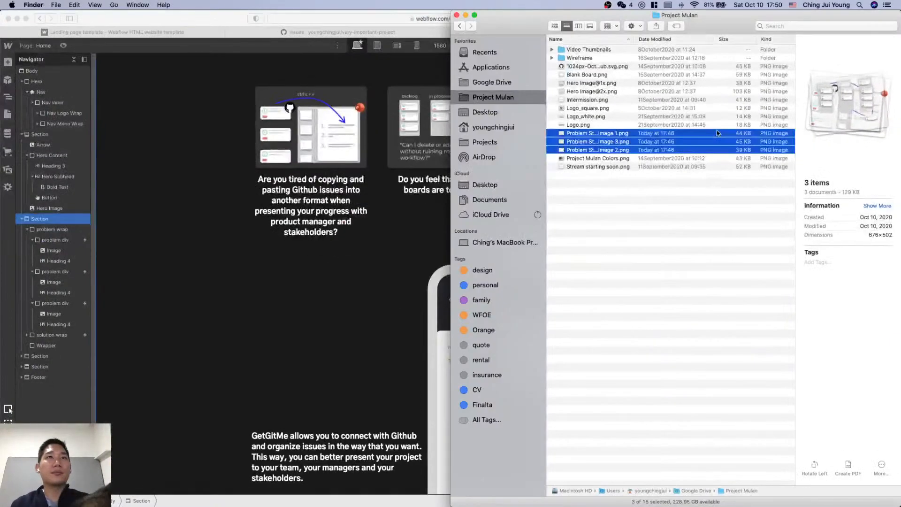
key(ctrl+alt+Left)
drag(175, 136, 666, 215)
scroll(827, 267, down, 3)
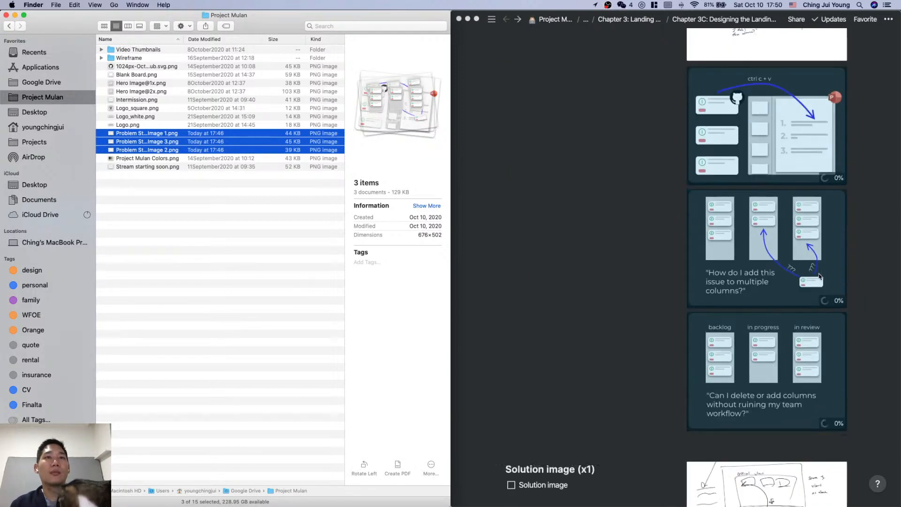
click(890, 287)
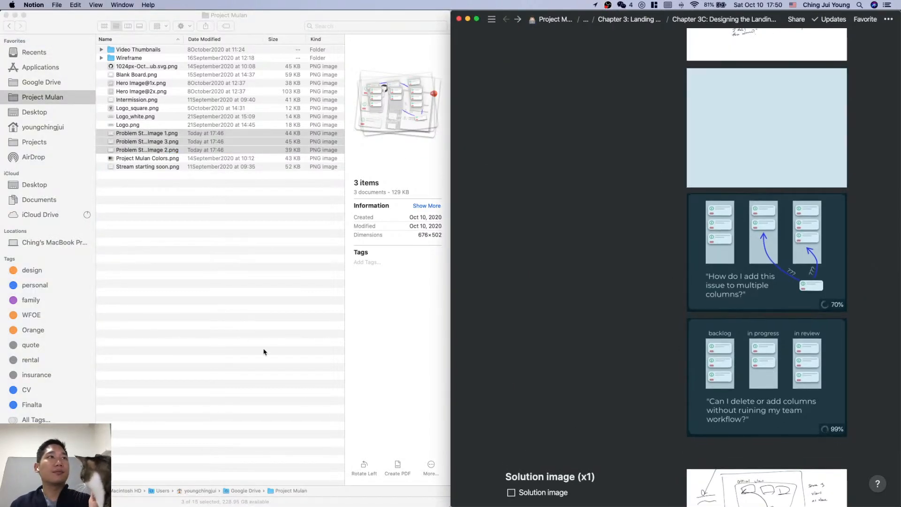
Step: Return to the Webflow designer and look over the solution section below the problem cards
key(ctrl+Up)
click(474, 416)
scroll(562, 242, down, 12)
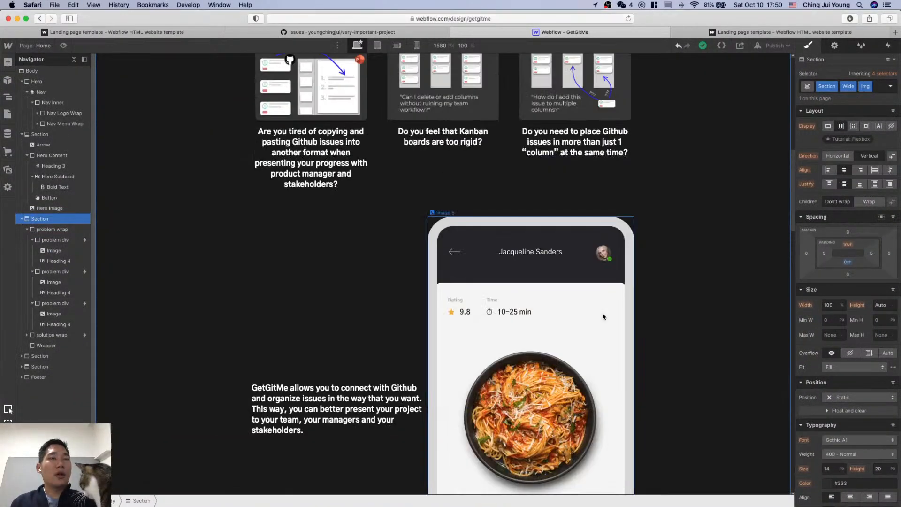
Step: Switch to the Notion page and examine the enlarged Critical views sketch beside the Step 5 follow-up text
key(ctrl+Up)
click(810, 340)
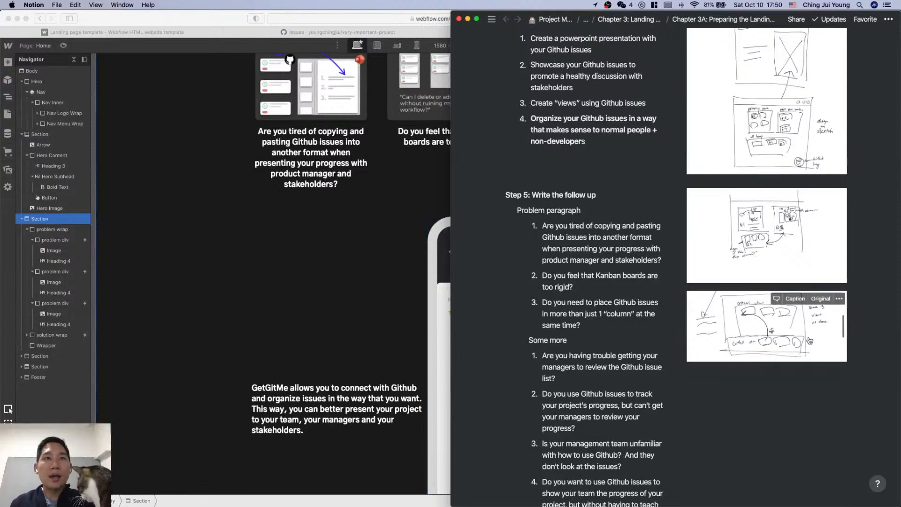
click(746, 341)
click(796, 344)
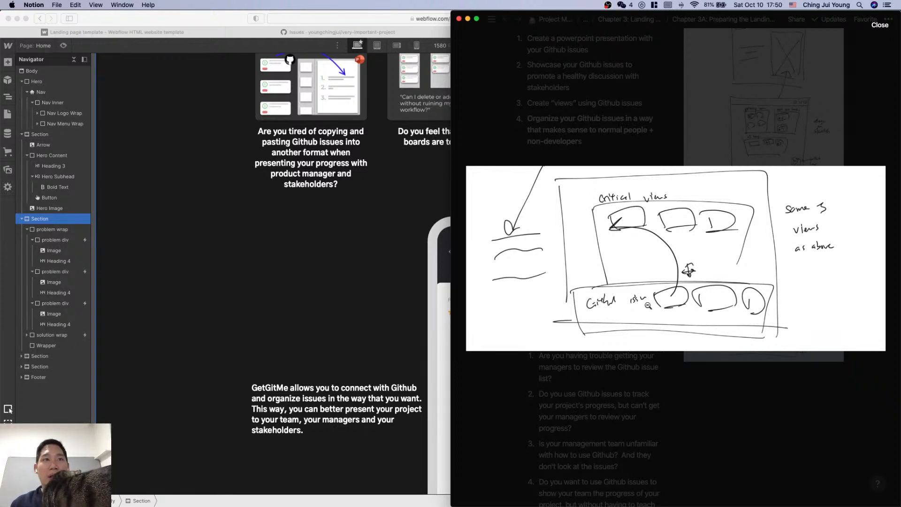
click(621, 374)
Step: Examine the enlarged three-part sketch beside "Step 6: Write the how" and return to the problem and solution sections in the Webflow designer
scroll(625, 376, down, 15)
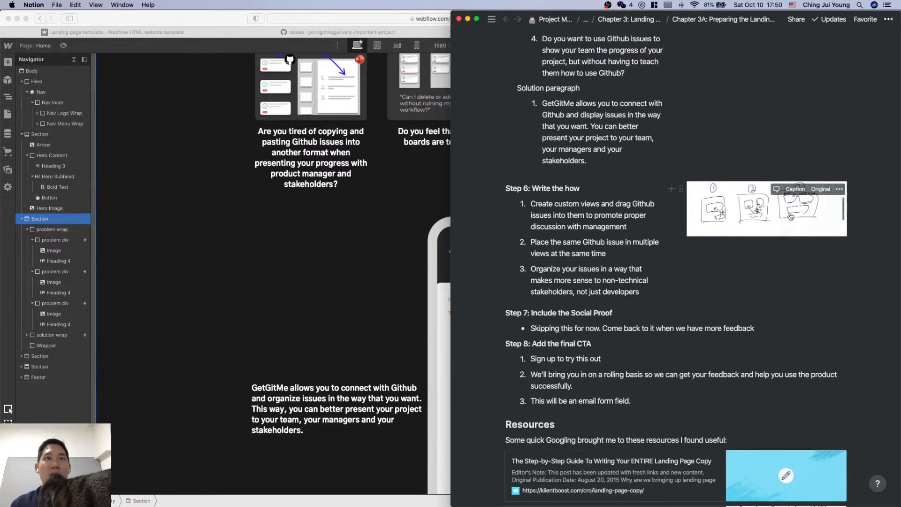
click(791, 216)
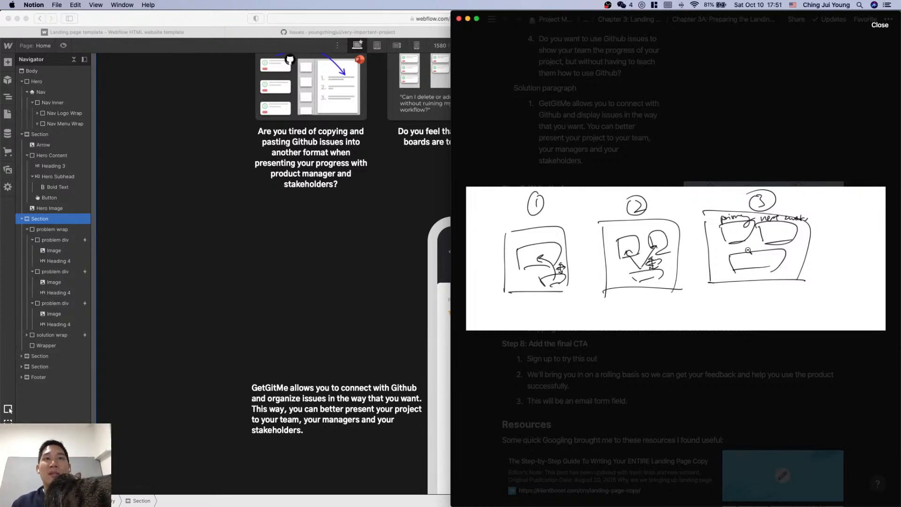
click(766, 267)
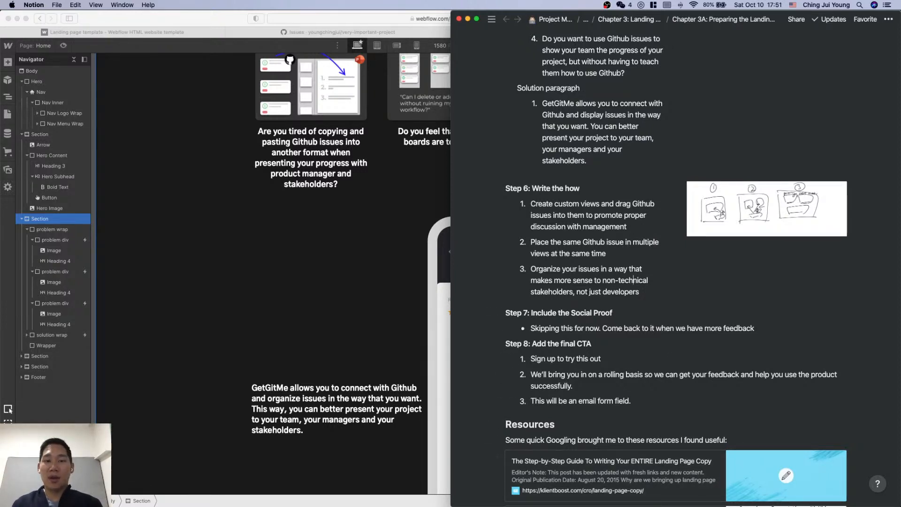
click(687, 338)
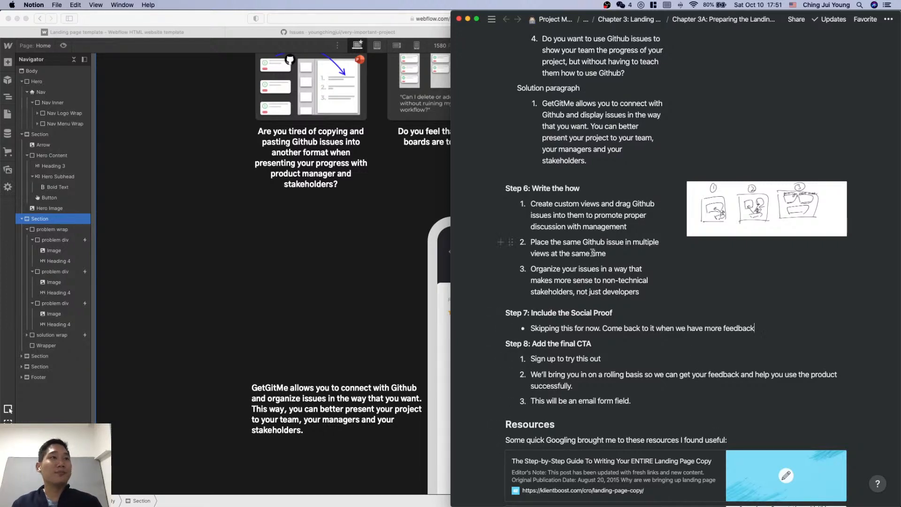
click(327, 279)
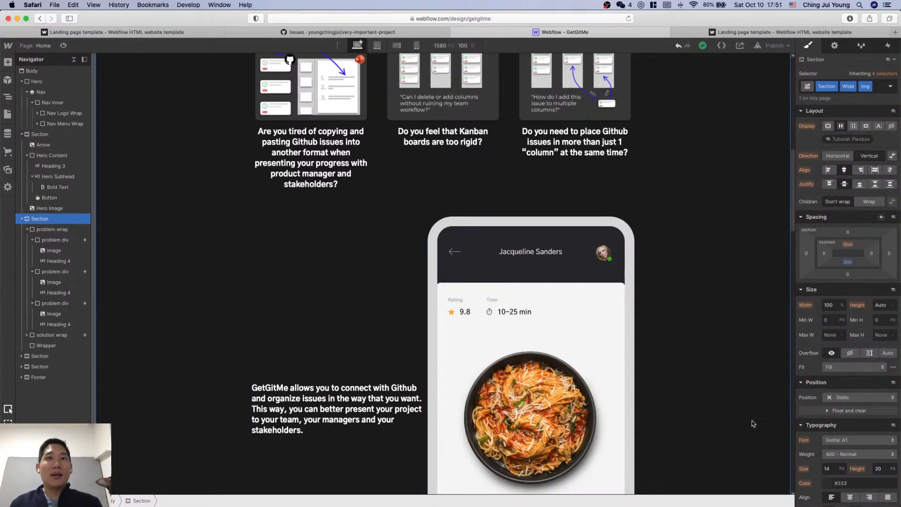
scroll(754, 423, up, 3)
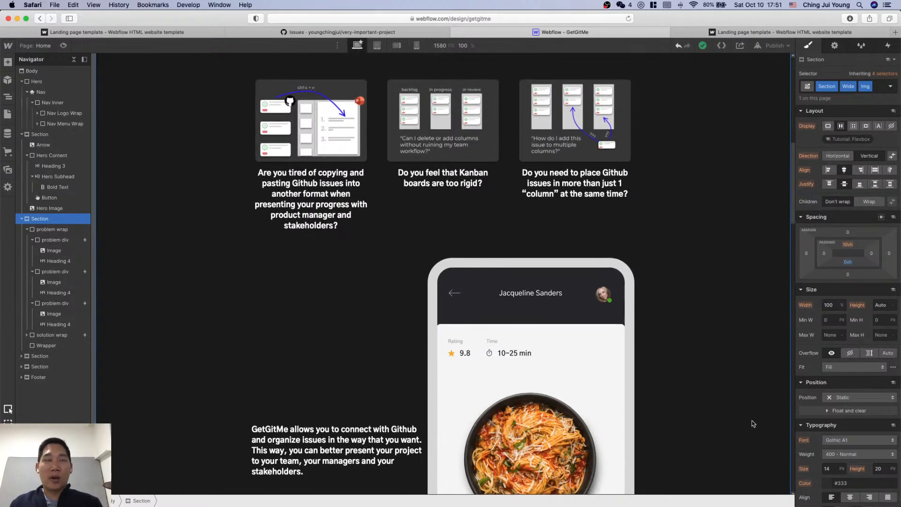